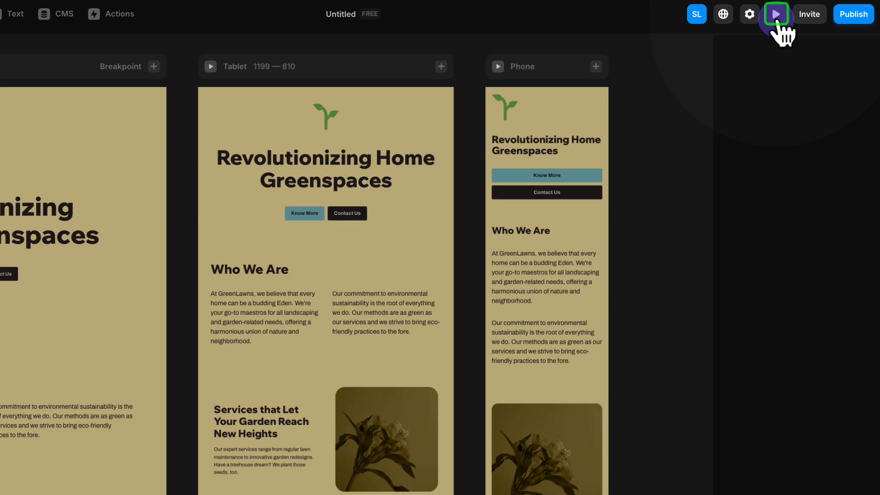
- Preview the page and narrow the preview to a 430-pixel phone width to check its responsive layout
left_click(776, 16)
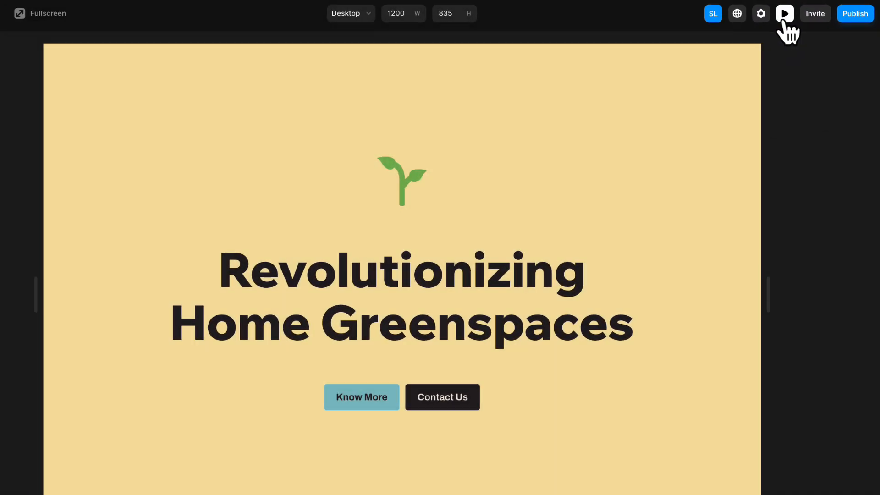
scroll(698, 147, "down", 3)
scroll(719, 192, "down", 5)
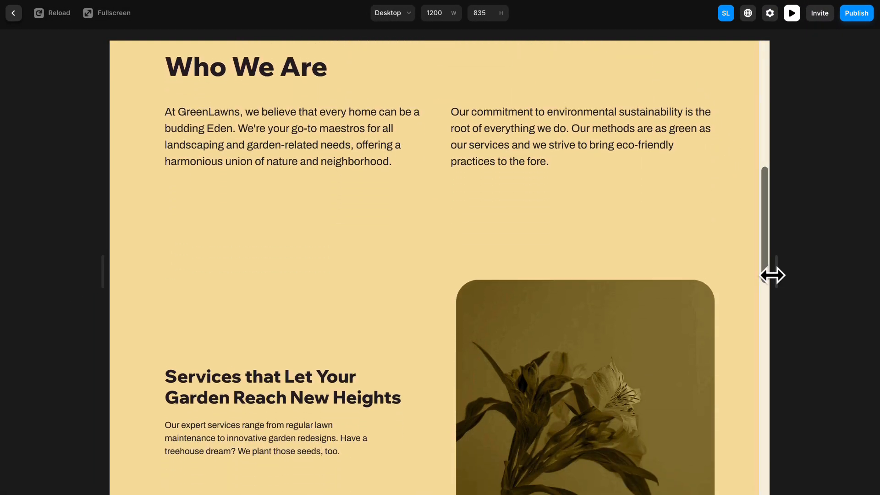
left_click_drag(773, 274, 558, 274)
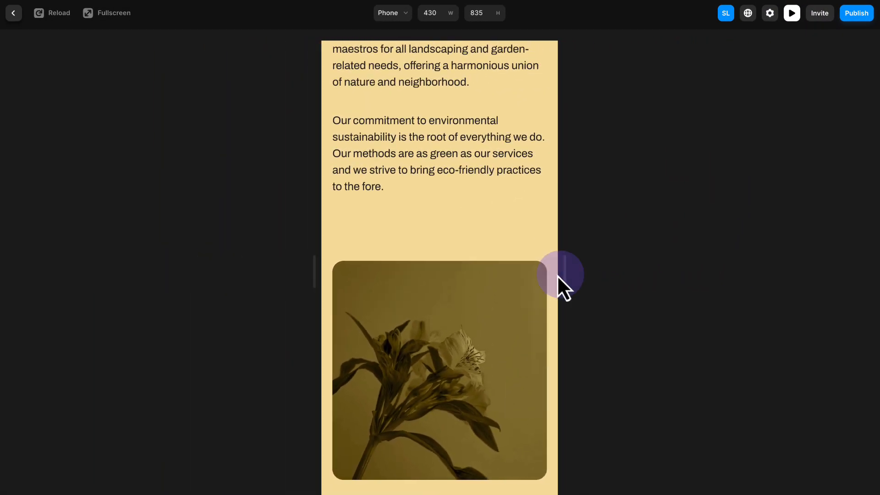
scroll(552, 275, "up", 5)
scroll(540, 288, "down", 10)
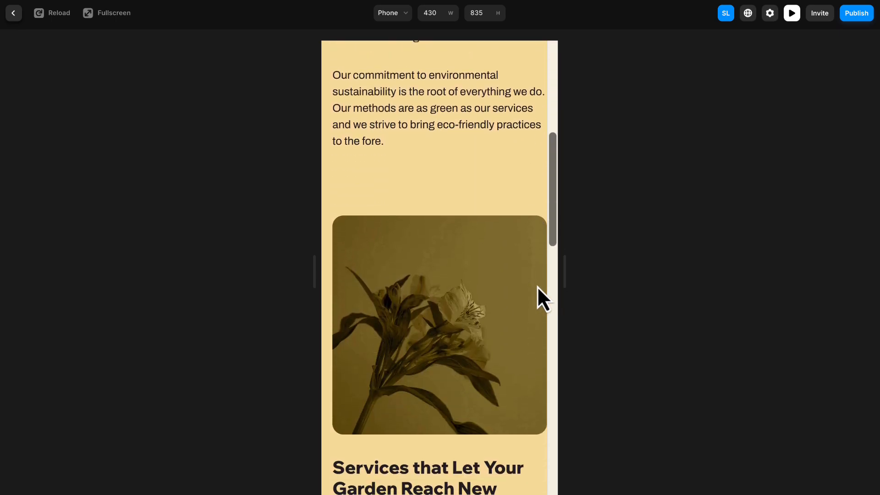
- Widen the preview to 464 pixels, review the rest of the page at that width, and return to the editor
mouse_move(564, 276)
left_mouse_down()
mouse_move(742, 275)
mouse_move(572, 274)
left_mouse_up()
scroll(505, 271, "down", 9)
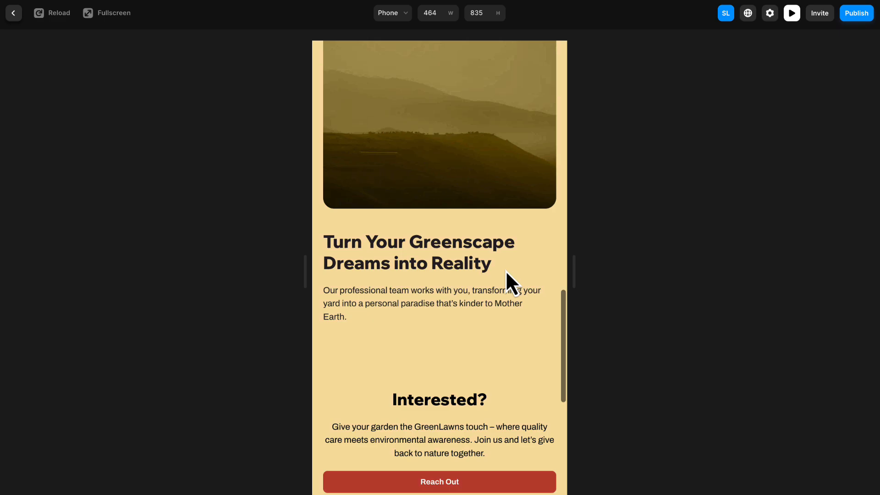
scroll(505, 271, "up", 14)
left_click(15, 14)
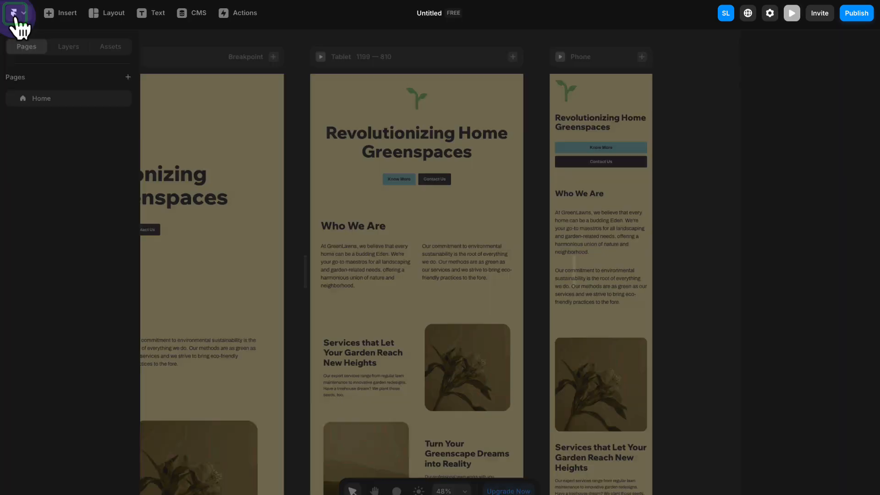
scroll(344, 157, "left", 5)
scroll(343, 157, "down", 1)
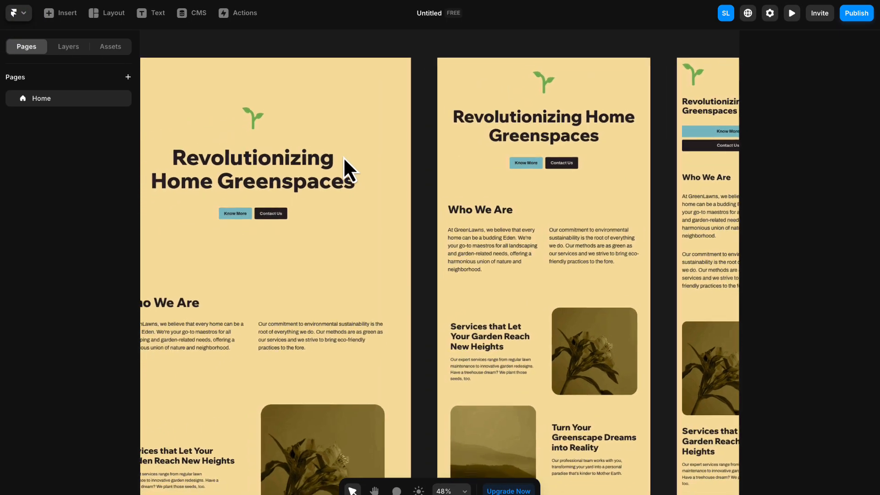
left_click(342, 156)
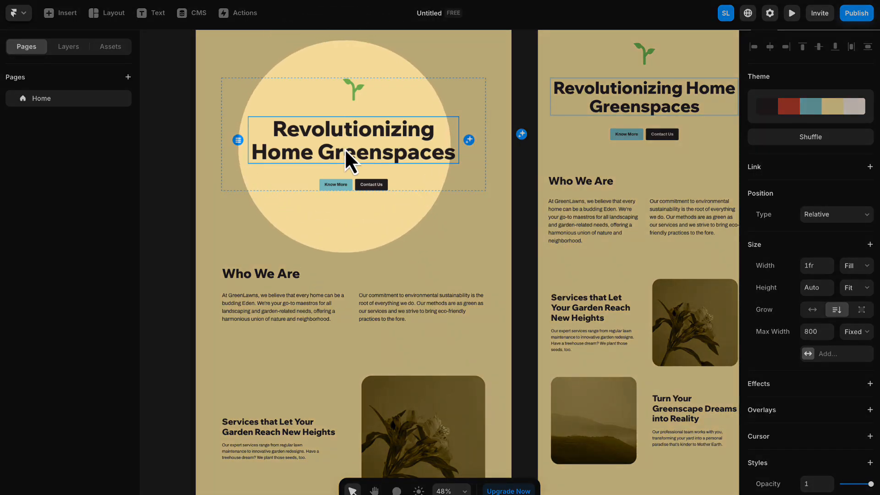
left_click(353, 96)
left_click(350, 131)
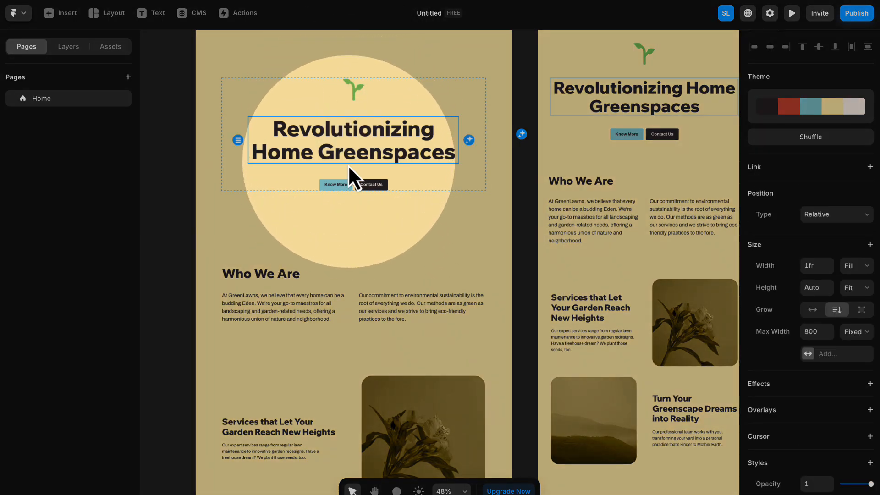
left_click(410, 395)
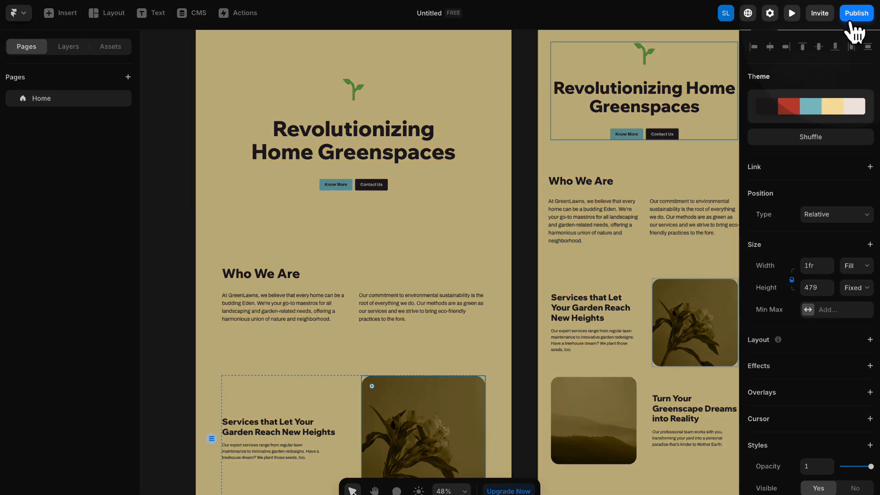
left_click(858, 15)
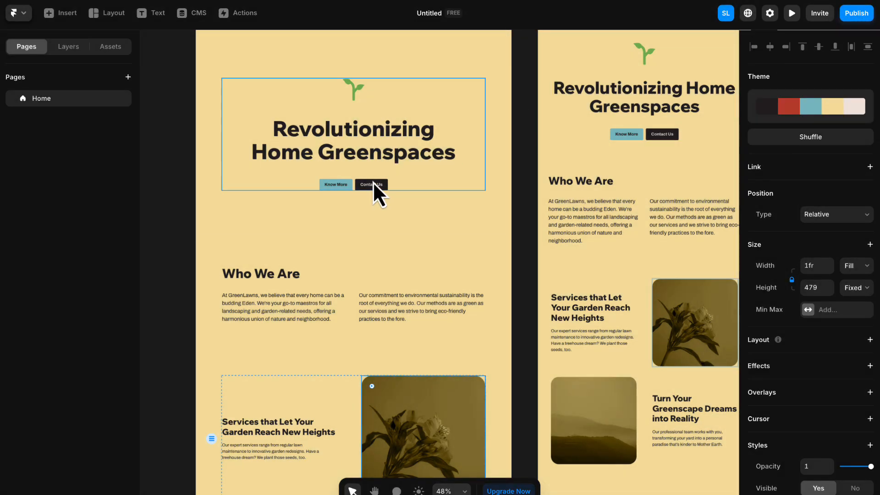
left_click(438, 228)
scroll(463, 252, "down", 1)
scroll(462, 251, "down", 2)
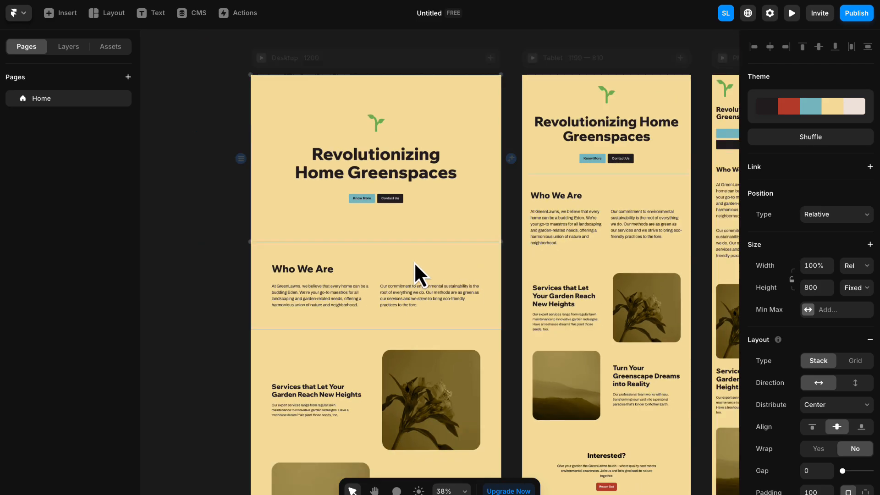
left_click(247, 277)
key("space")
left_click_drag(589, 284, 495, 207)
scroll(516, 246, "down", 1)
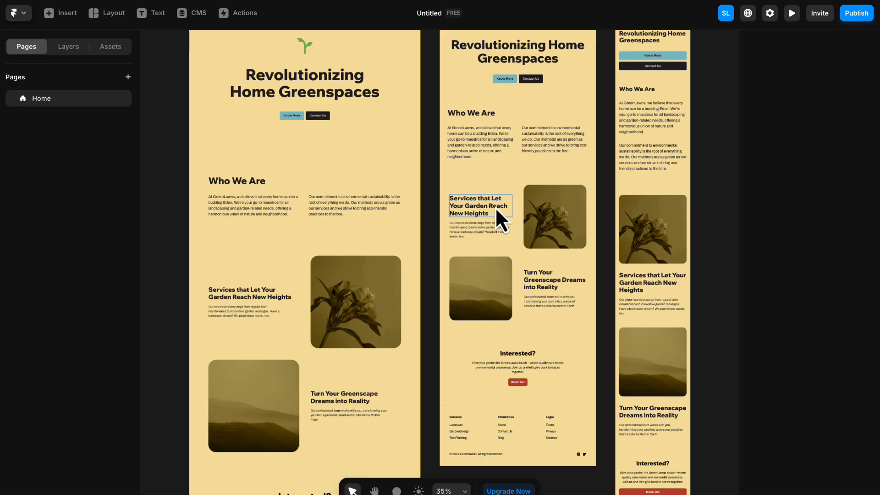
scroll(495, 207, "up", 2)
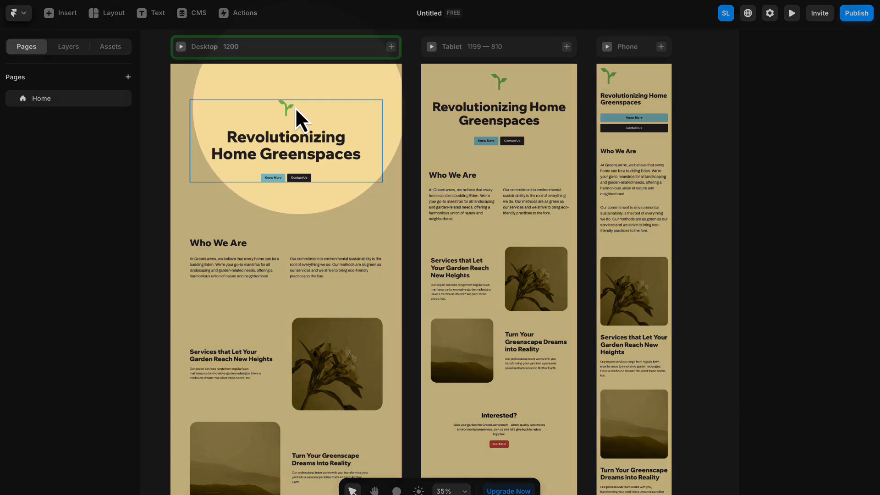
- Select the Desktop breakpoint and try the pink-mint, orange-blue, grey-green and navy-red-orange theme palettes on the page
left_click(242, 52)
left_click(242, 52)
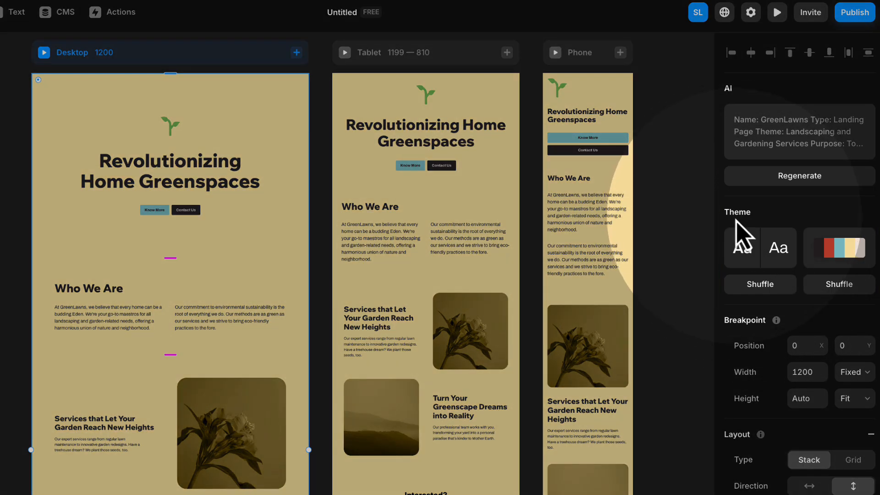
left_click(845, 256)
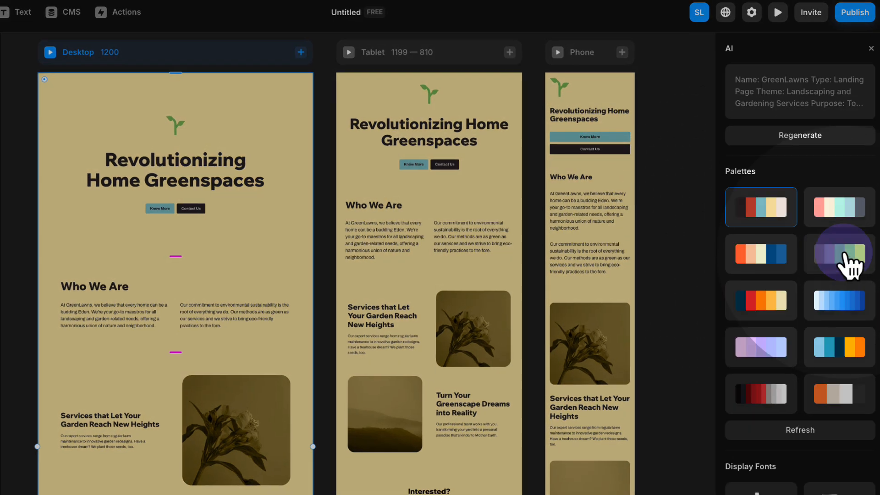
scroll(841, 197, "down", 2)
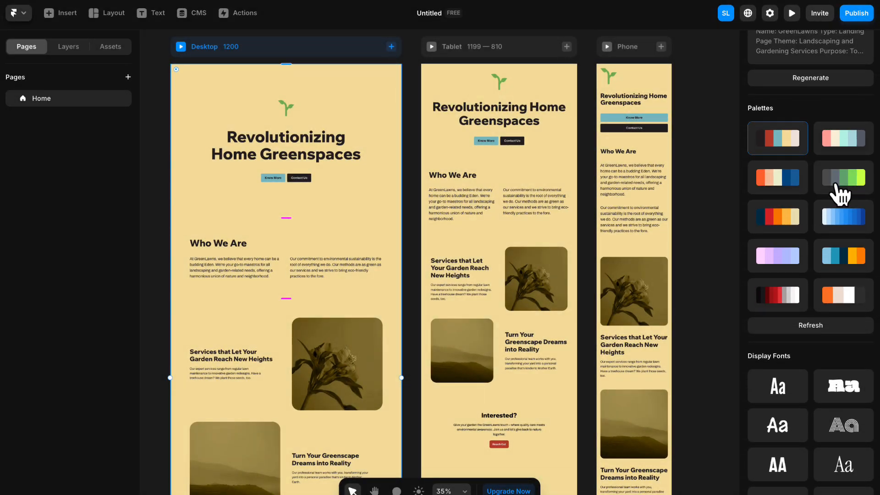
left_click(775, 125)
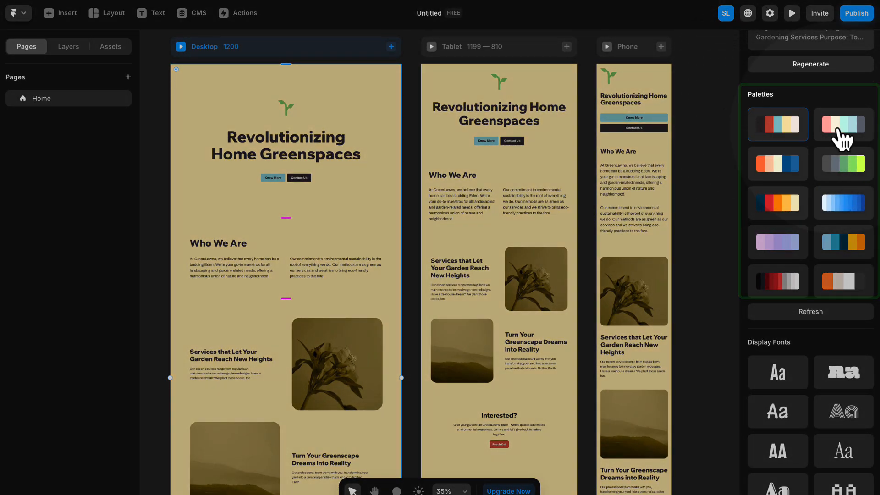
left_click(841, 133)
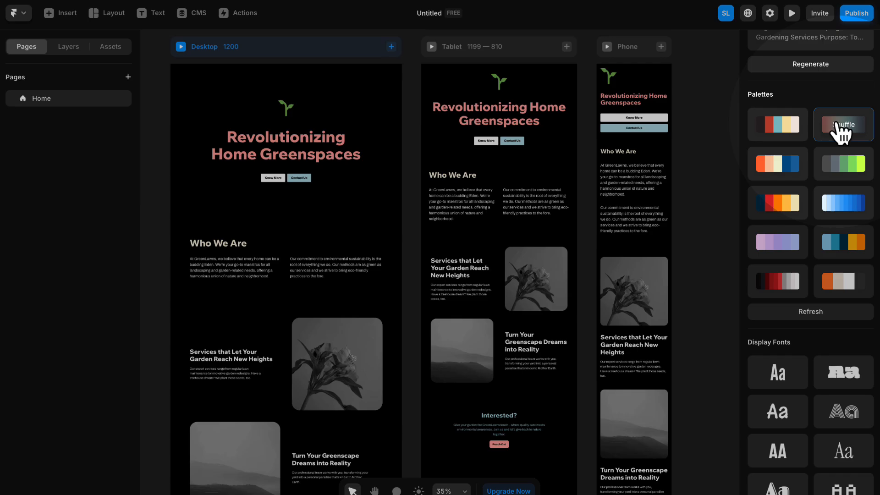
left_click(796, 167)
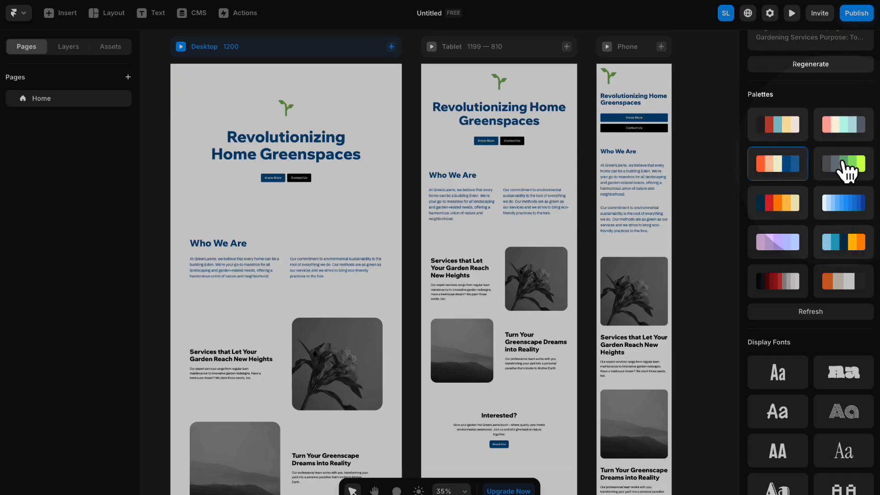
left_click(843, 164)
left_click(805, 214)
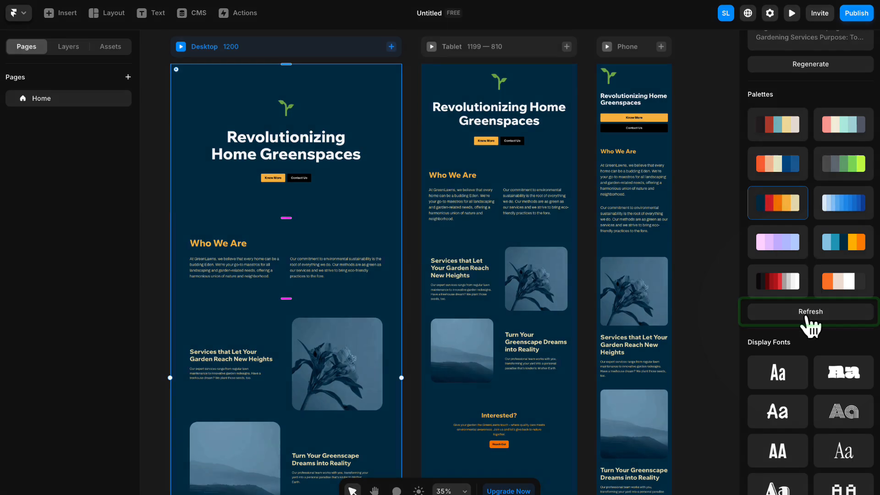
- Undo the palette trials to restore the original black, red, teal and yellow colour palette
left_click(779, 315)
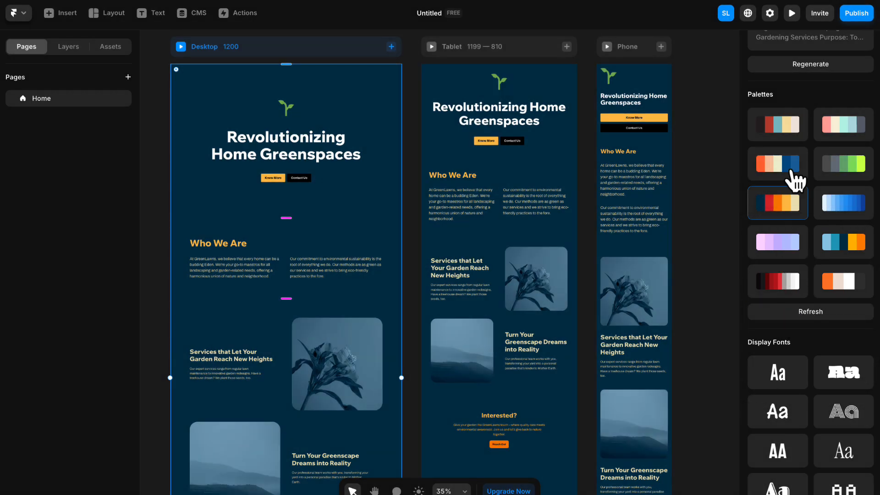
key("Left")
key("Left")
key("Left")
key("Left")
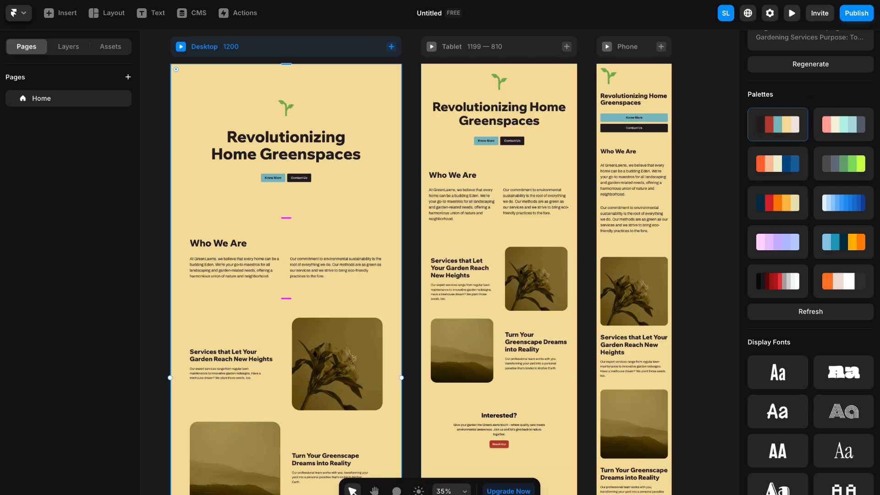
- Browse the display fonts, try a serif and other text fonts on the page, and return to the original text font
scroll(822, 202, "down", 5)
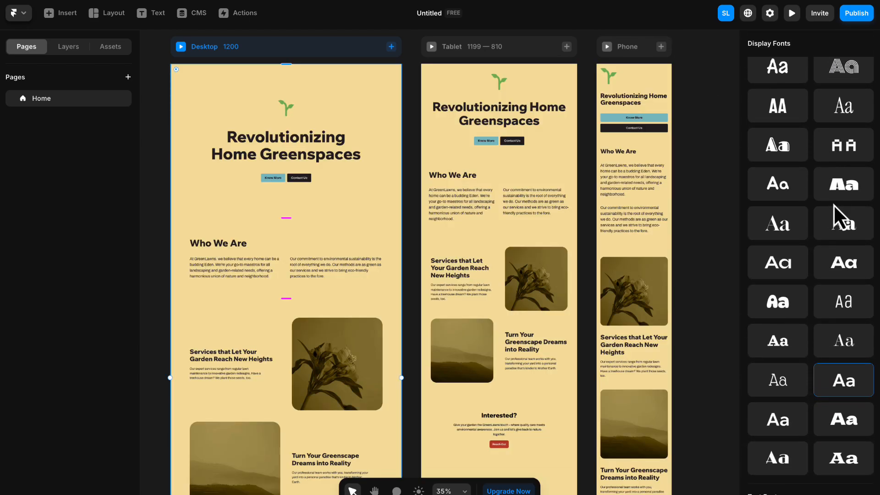
scroll(838, 213, "up", 1)
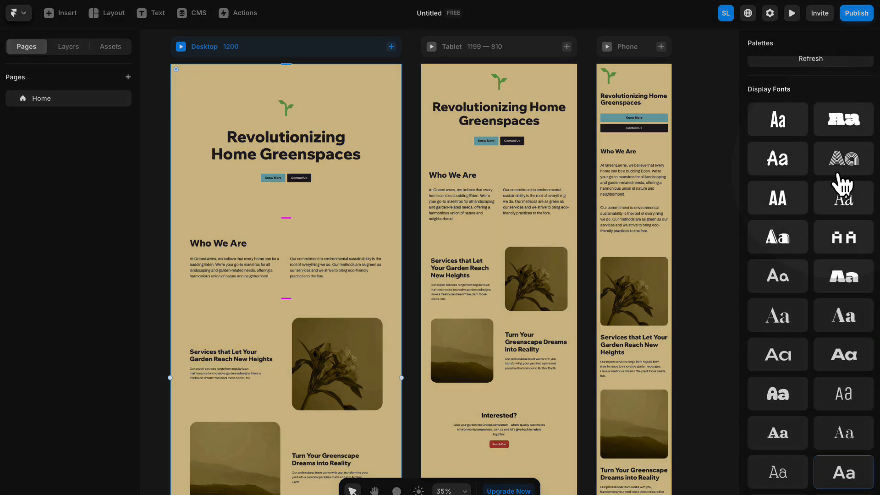
scroll(835, 206, "down", 5)
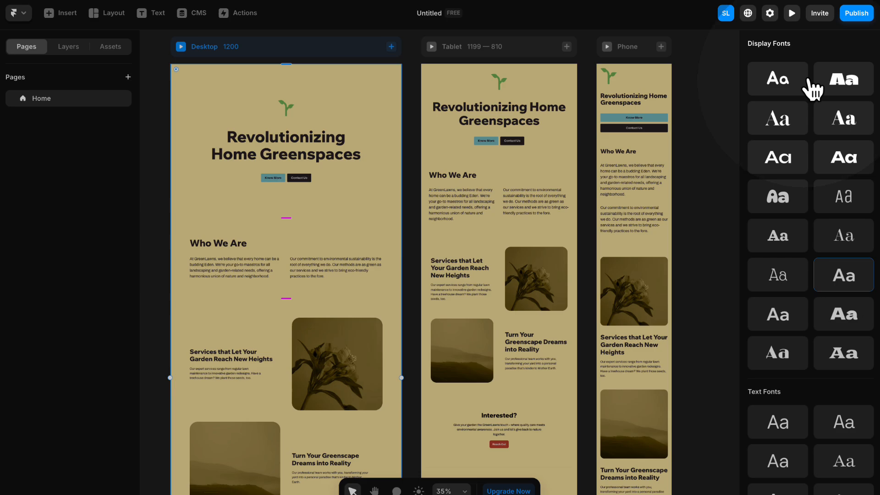
scroll(820, 110, "down", 3)
scroll(825, 146, "down", 3)
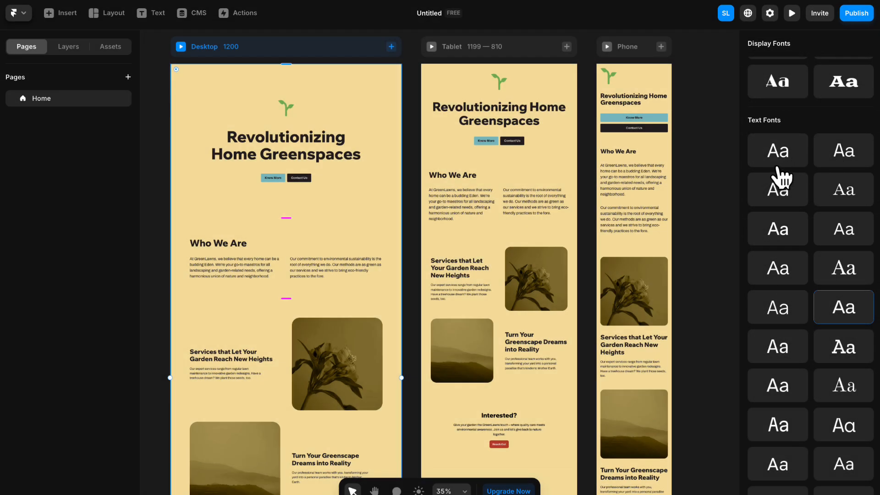
scroll(815, 192, "up", 1)
left_click(846, 215)
left_click(783, 177)
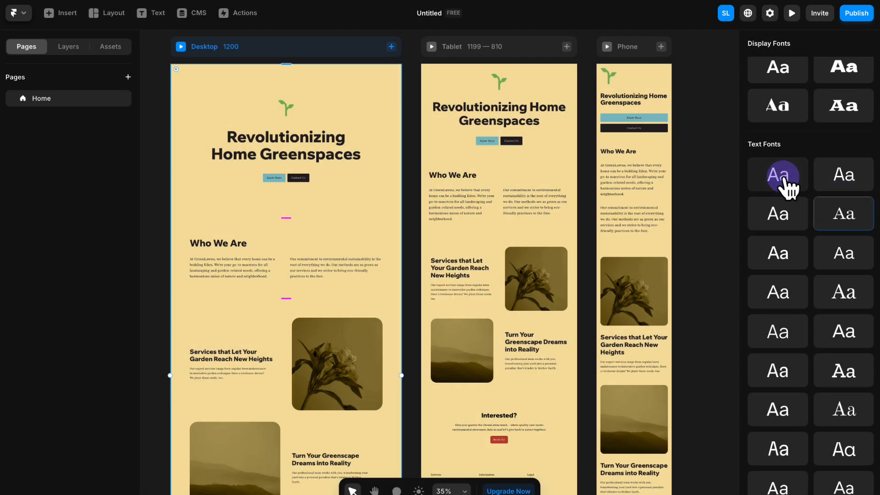
left_click(794, 266)
left_click(847, 339)
scroll(848, 308, "up", 6)
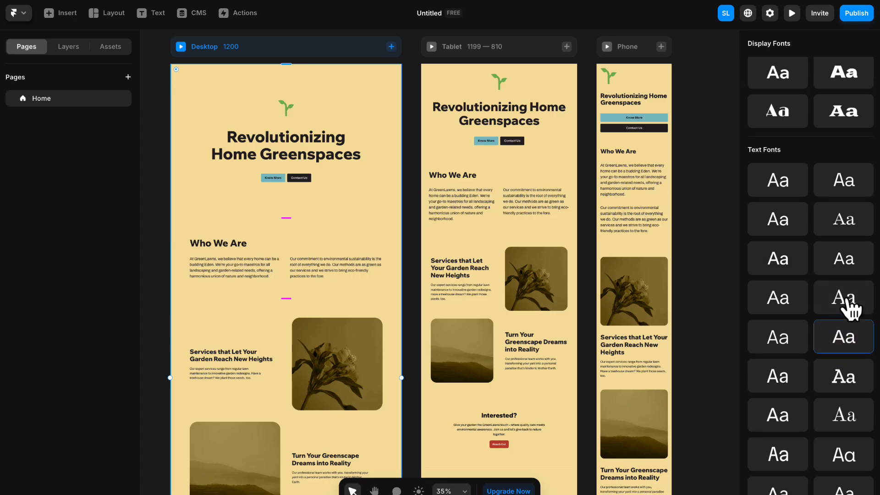
scroll(847, 307, "down", 7)
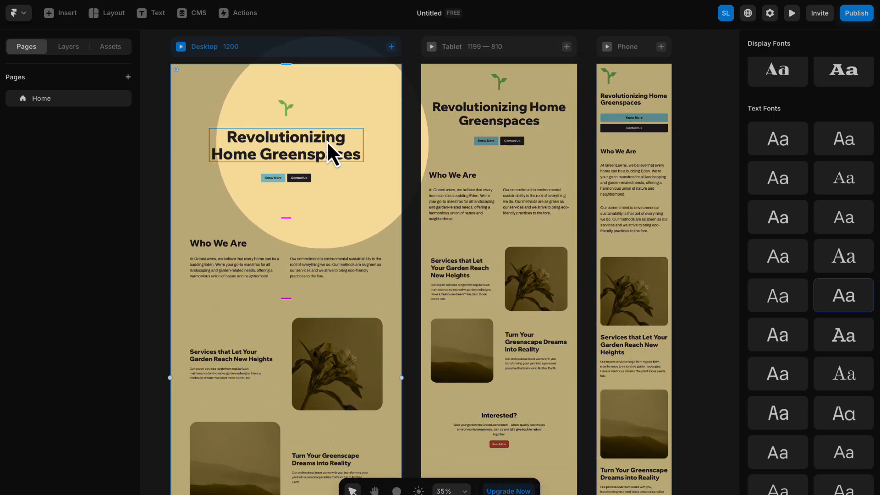
scroll(730, 130, "up", 2)
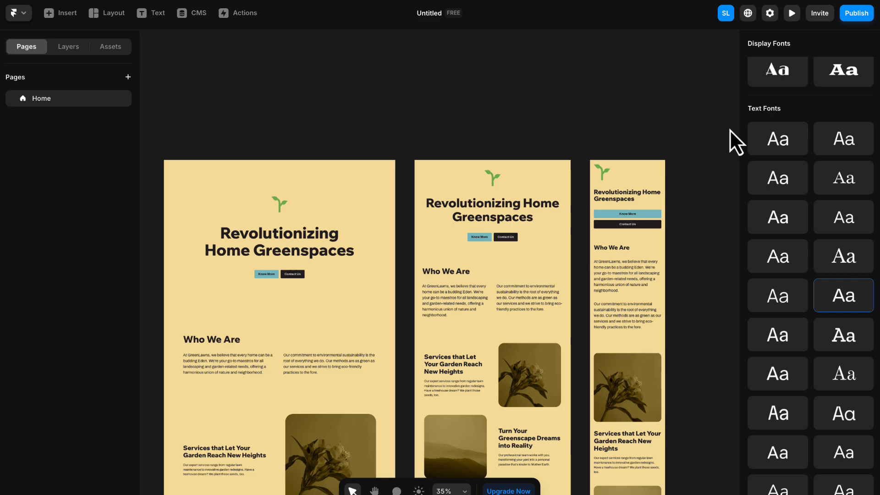
scroll(714, 140, "down", 2)
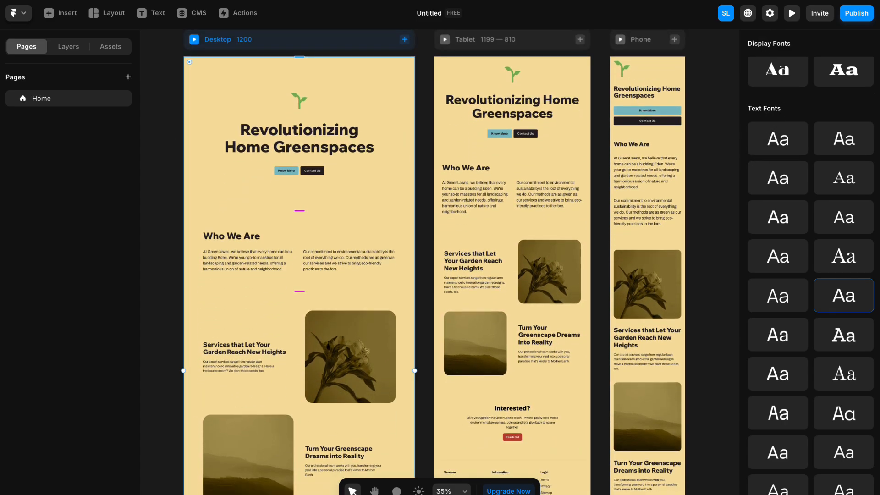
scroll(172, 68, "up", 1)
scroll(171, 67, "left", 1)
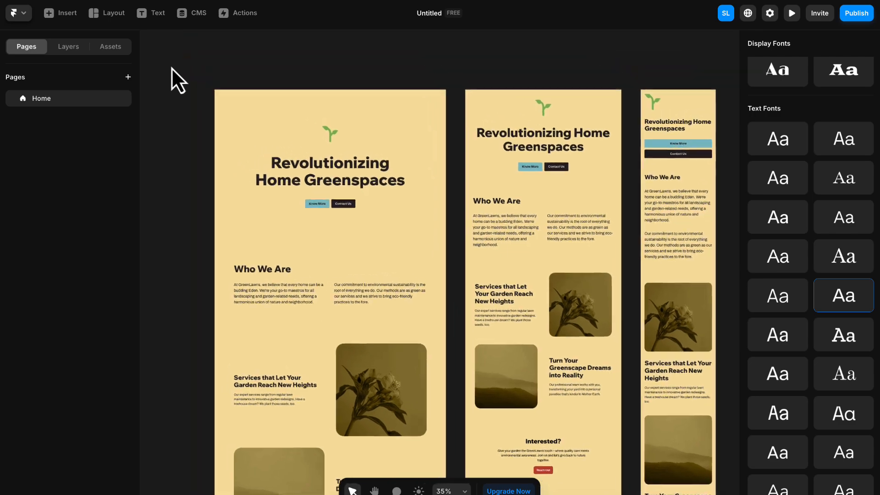
left_click(192, 123)
scroll(279, 141, "up", 2)
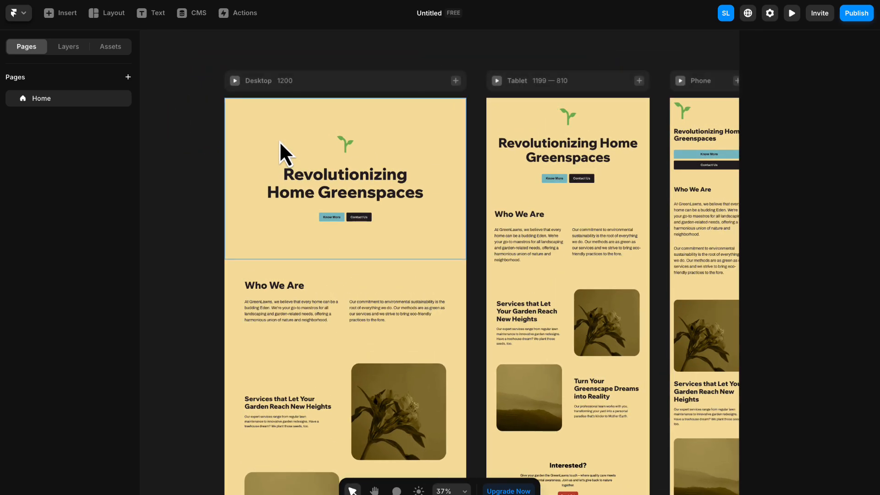
left_click(188, 155)
key("space")
left_click_drag(177, 161, 253, 166)
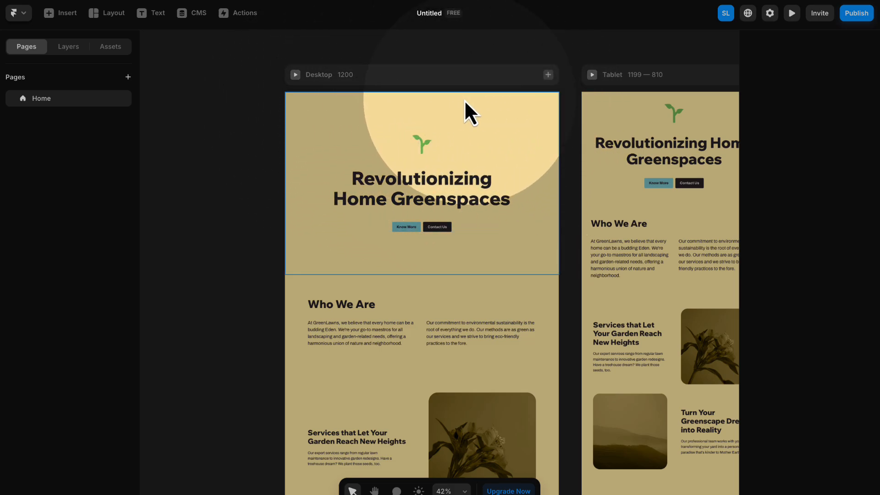
- Insert the first light navigation bar with the Framer logo and page links above the hero of the Desktop page
scroll(284, 109, "up", 1)
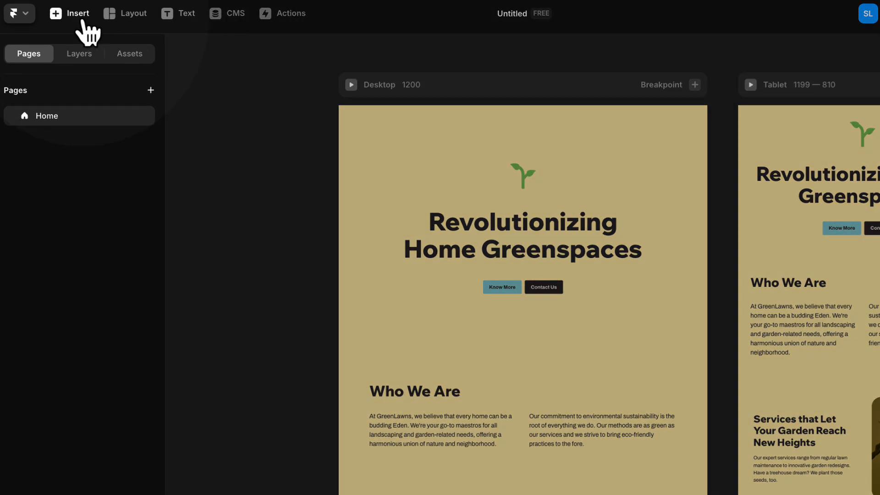
left_click(84, 32)
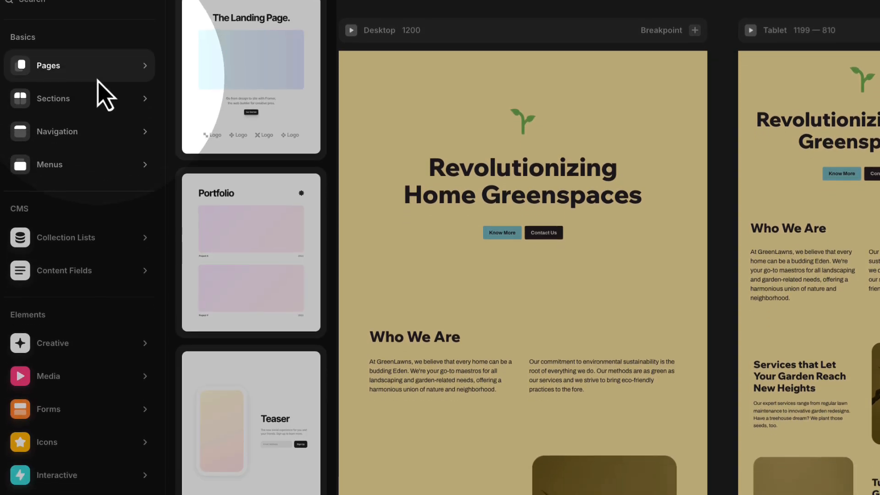
mouse_move(103, 188)
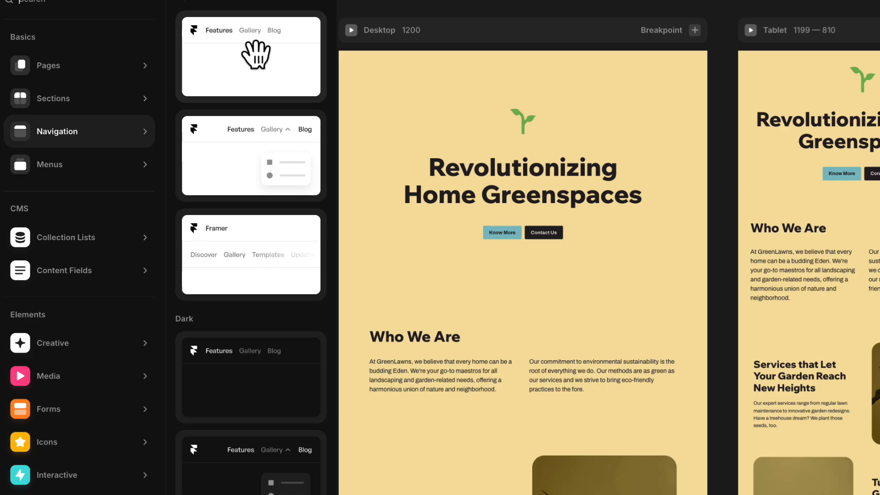
left_click_drag(256, 54, 438, 72)
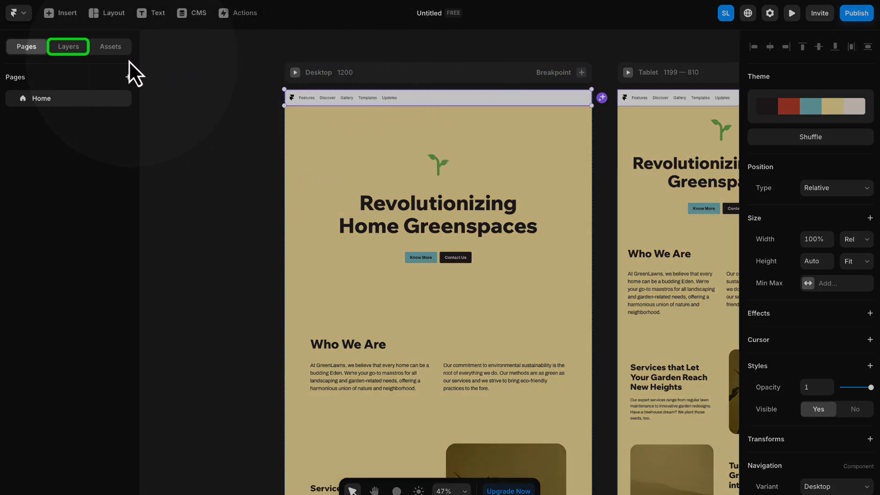
- Display the page's layer structure and select the Navigation layer within the Desktop breakpoint
left_click(75, 51)
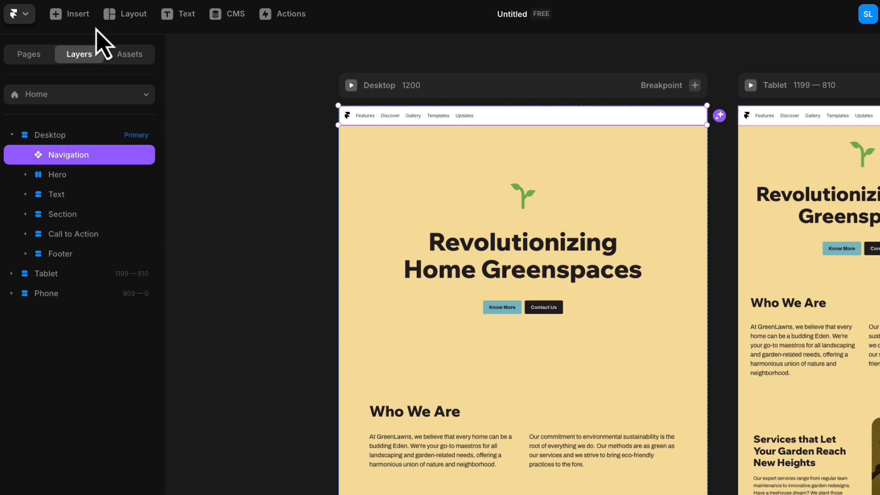
left_click(85, 20)
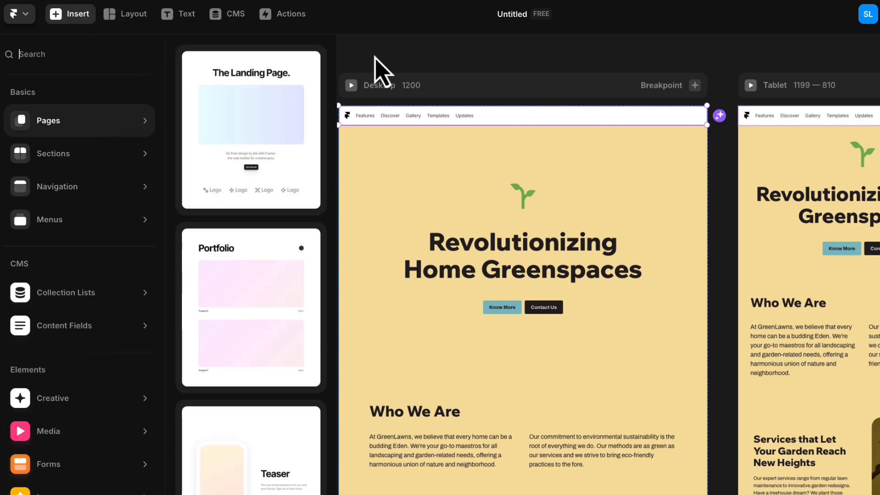
left_click(372, 70)
left_click(84, 156)
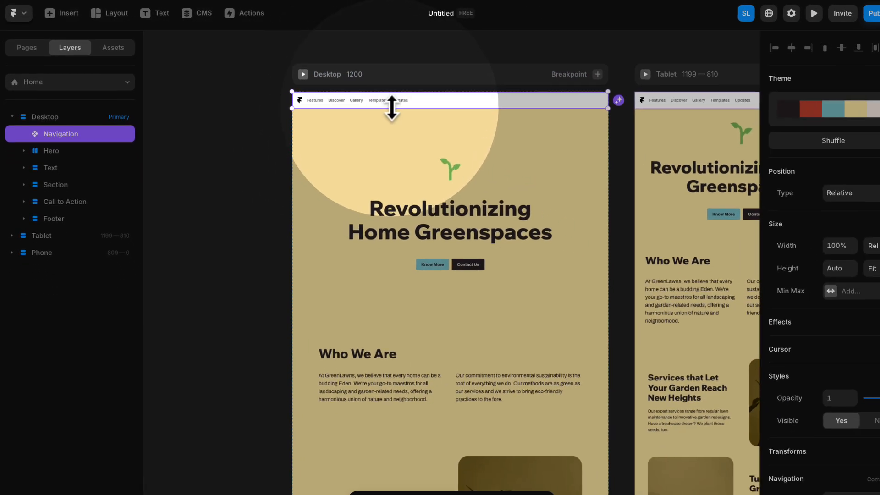
- Open the Navigation component for editing from the bar on the Desktop page
scroll(350, 101, "up", 3)
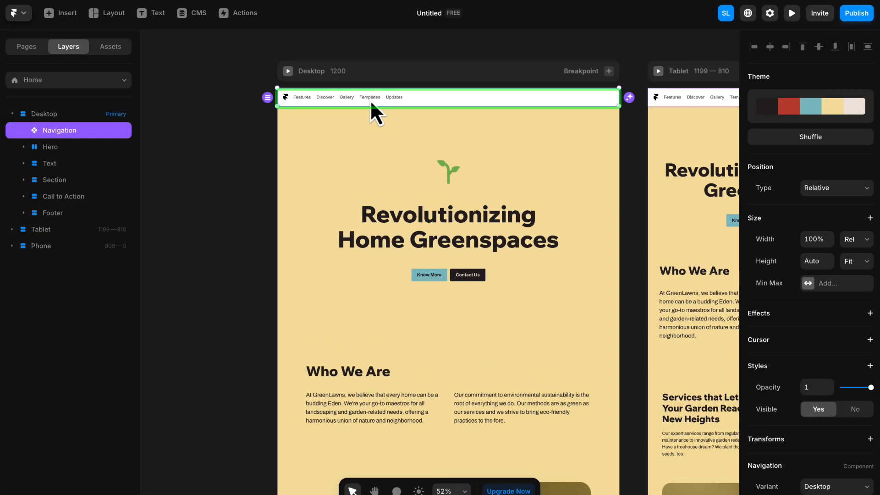
left_click(431, 100)
double_click(432, 100)
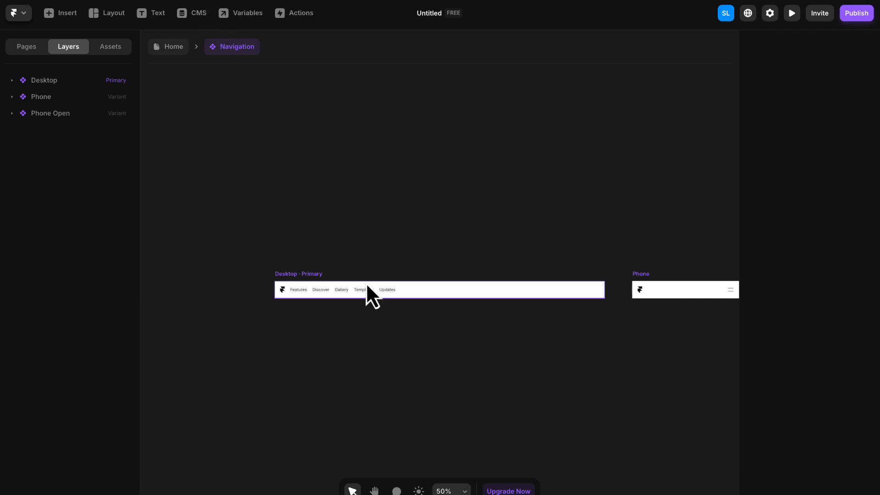
scroll(449, 317, "up", 5)
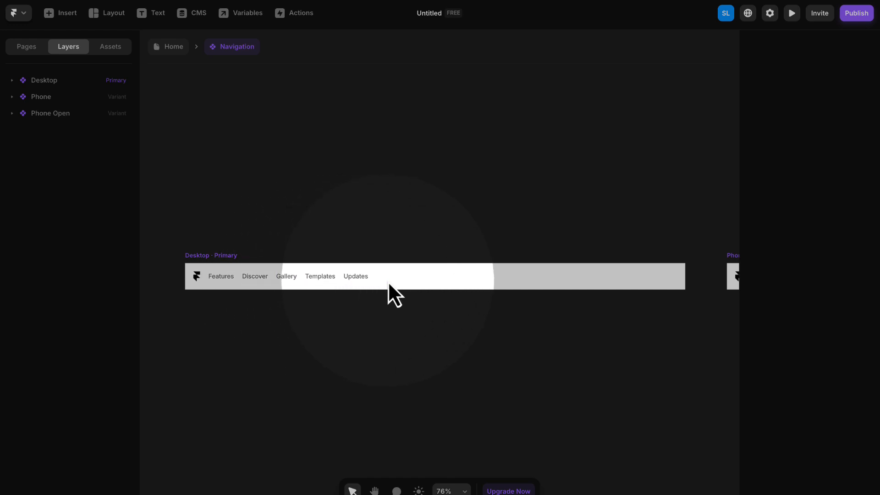
left_click(212, 258)
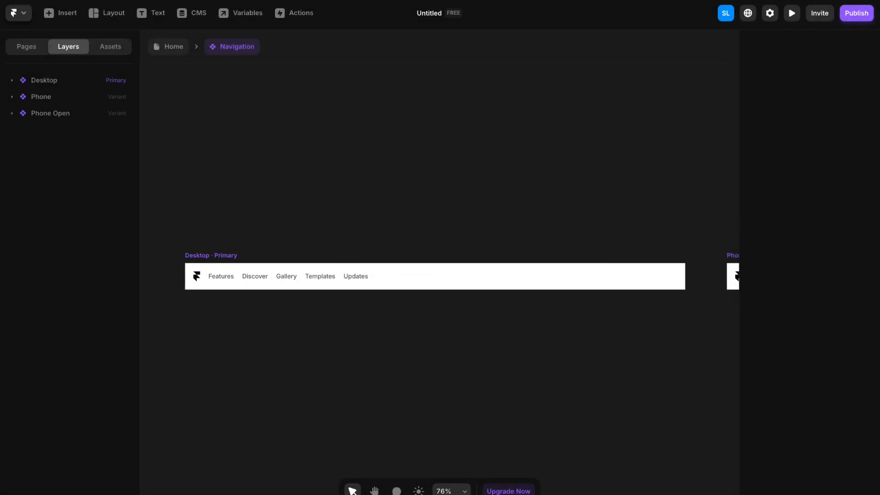
- Bring the greenlawn_logo.png image file into the component canvas, above the Desktop variant of the navigation bar
left_click_drag(879, 106, 301, 211)
key("space")
left_click_drag(308, 212, 337, 157)
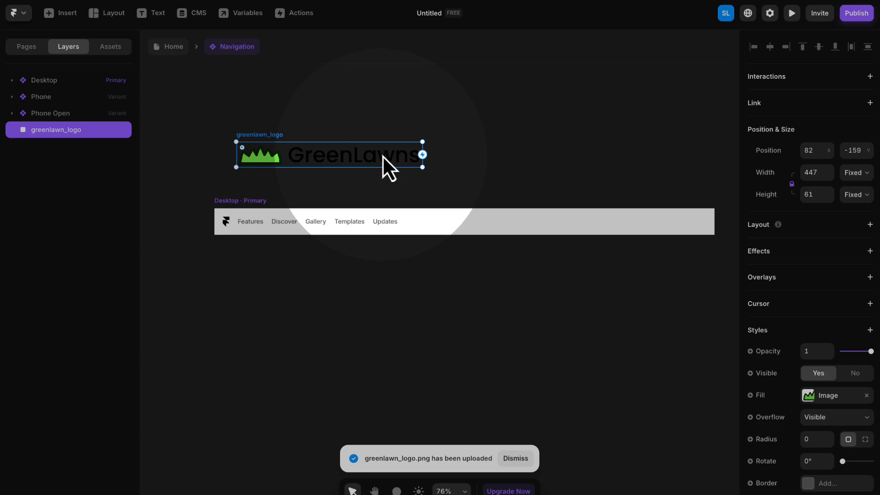
- Nest the greenlawn_logo layer in the Desktop variant's Top stack, directly after the existing Logo layer
left_click(226, 222)
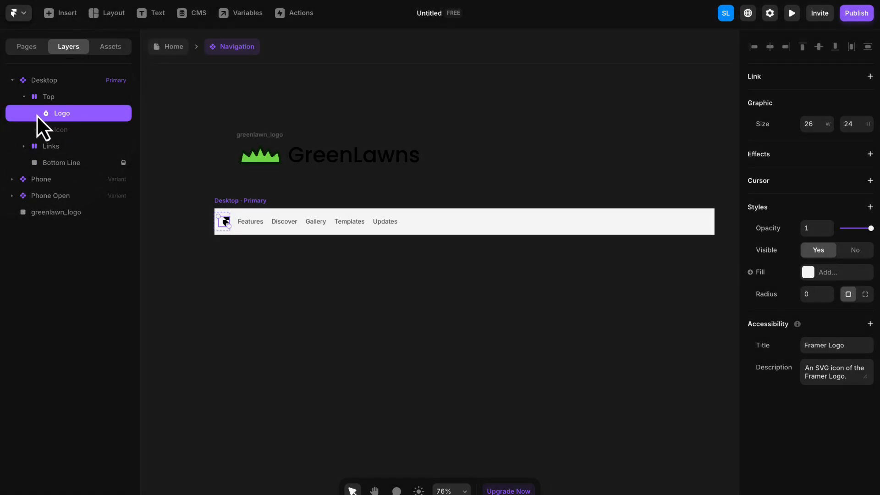
left_click(66, 213)
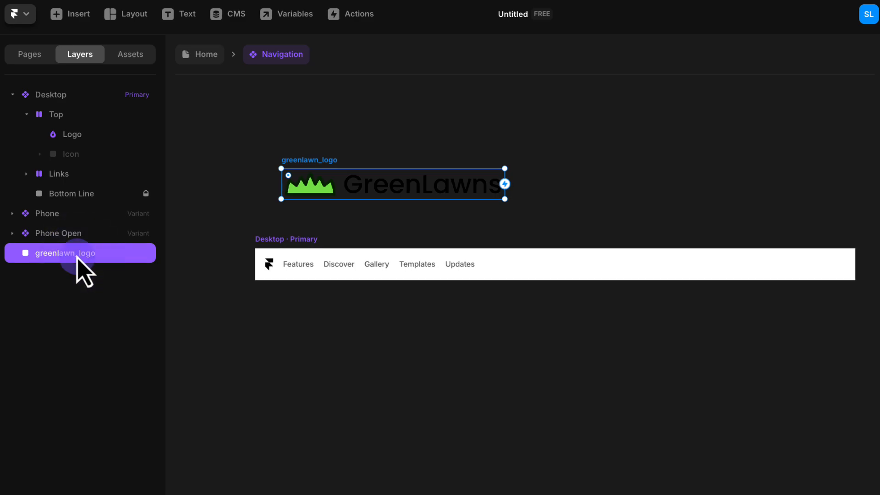
left_click_drag(77, 258, 89, 147)
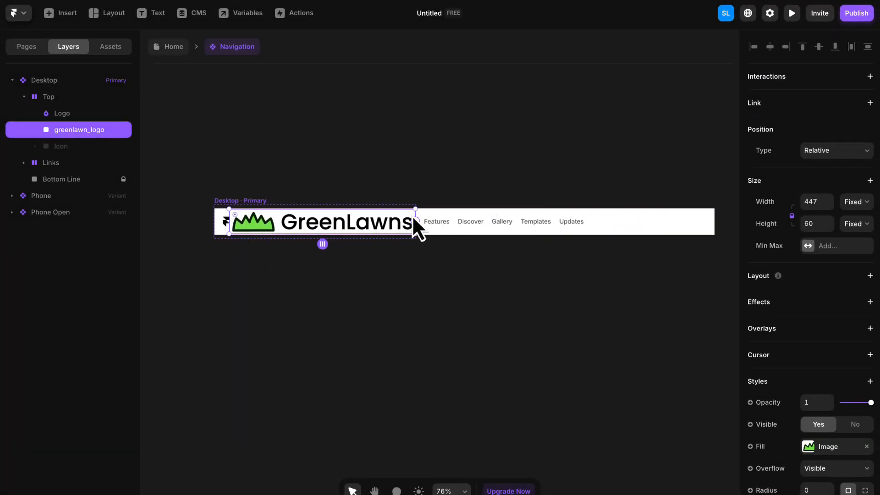
- Set the width of the greenlawn_logo image in the navigation bar to 180
left_click(813, 201)
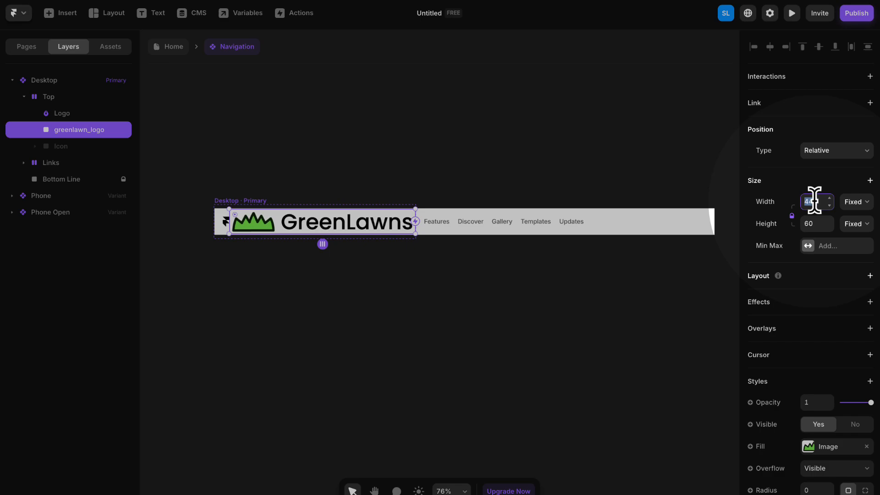
type("180")
key("Return")
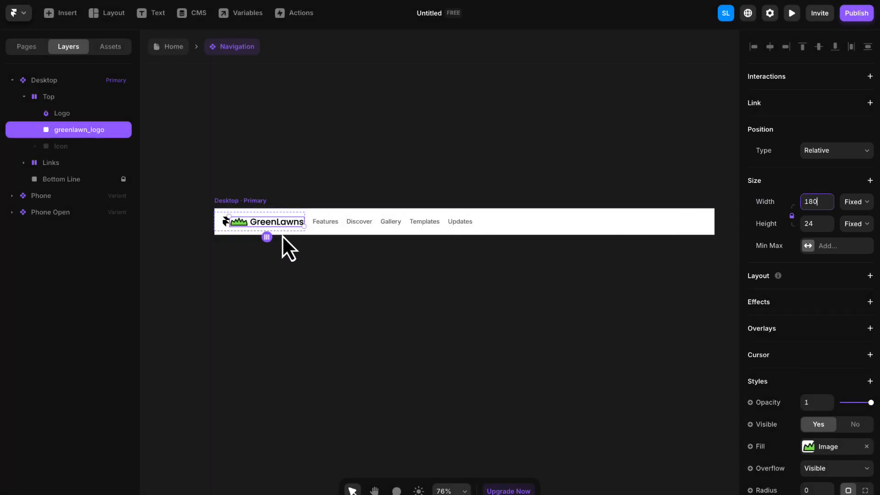
- Delete the default Framer logo beside the GreenLawns logo in the Desktop navigation bar
scroll(252, 220, "down", 1)
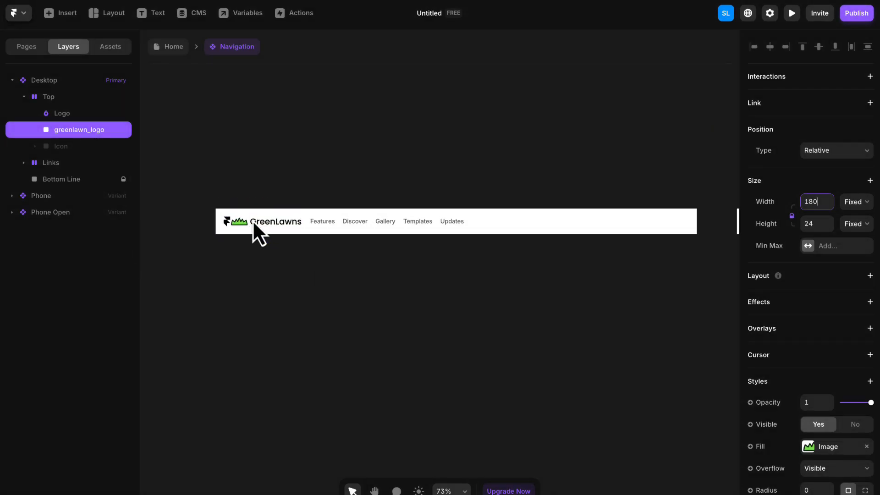
scroll(252, 220, "up", 3)
left_click(217, 224)
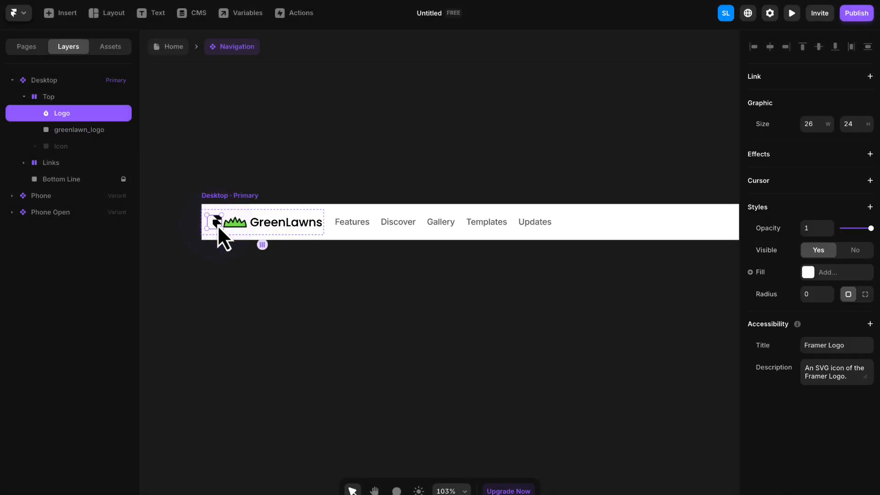
right_click(217, 225)
mouse_move(257, 340)
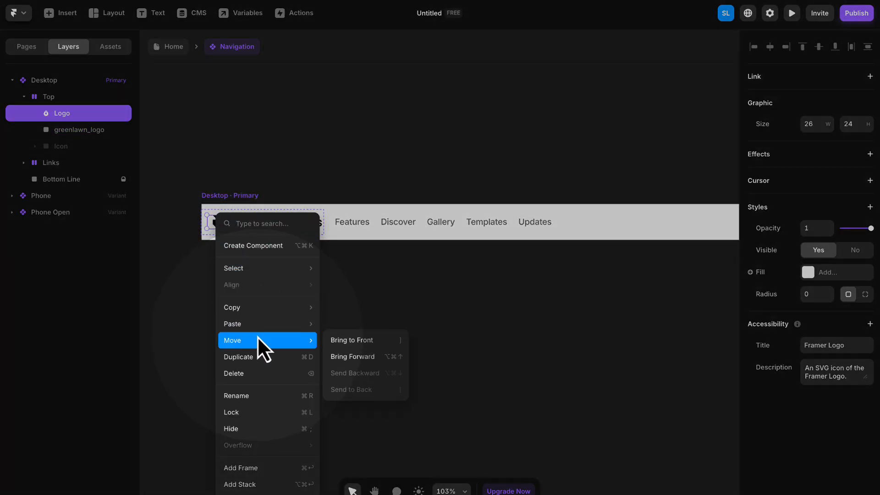
left_click(251, 372)
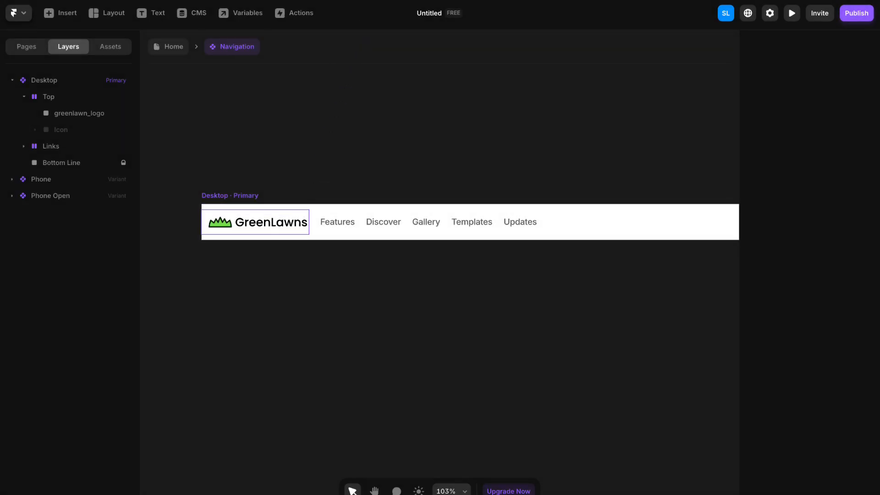
- Examine how the Desktop navigation variant is built from its Top stack with the logo and its Links stack
scroll(525, 212, "down", 3)
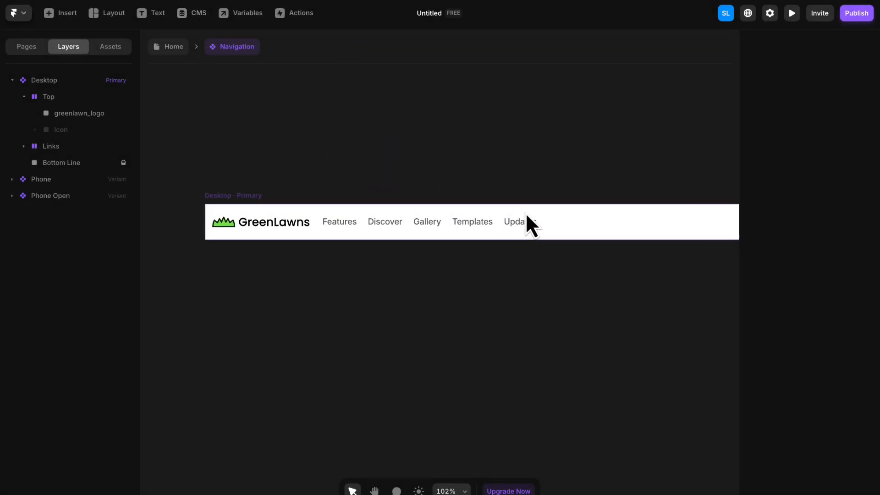
key("space")
left_click_drag(540, 195, 463, 204)
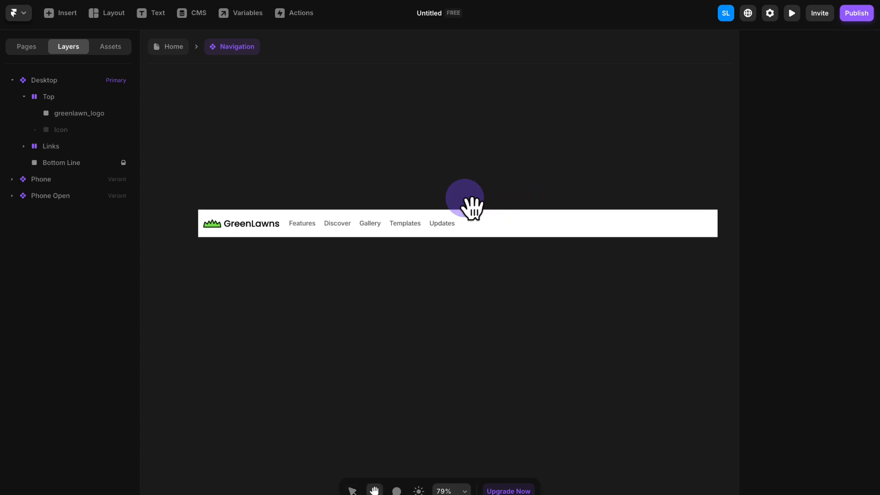
left_click(228, 201)
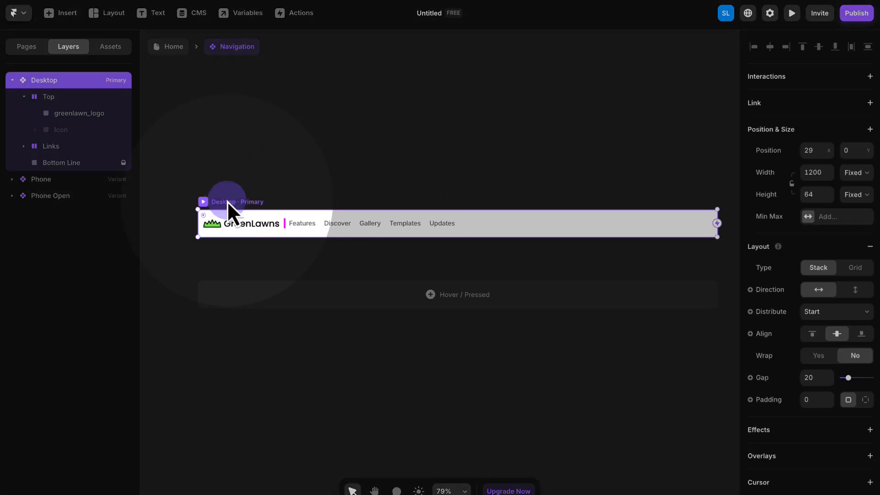
left_click(45, 79)
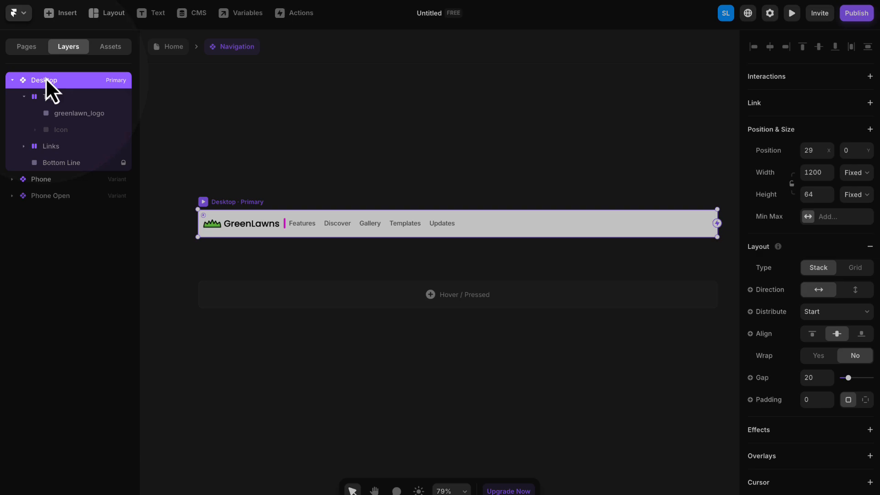
left_click(45, 101)
left_click(49, 148)
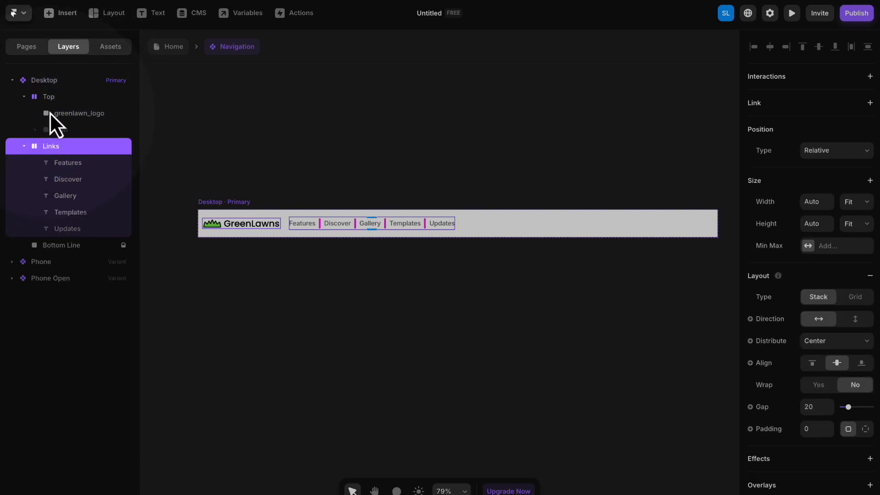
- Set the Desktop navigation variant's stack distribution to Space Between
left_click(54, 81)
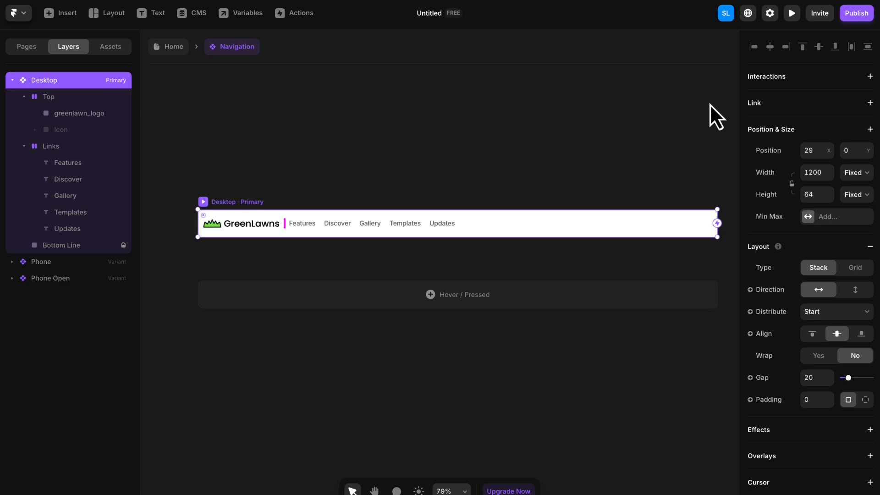
scroll(815, 137, "down", 5)
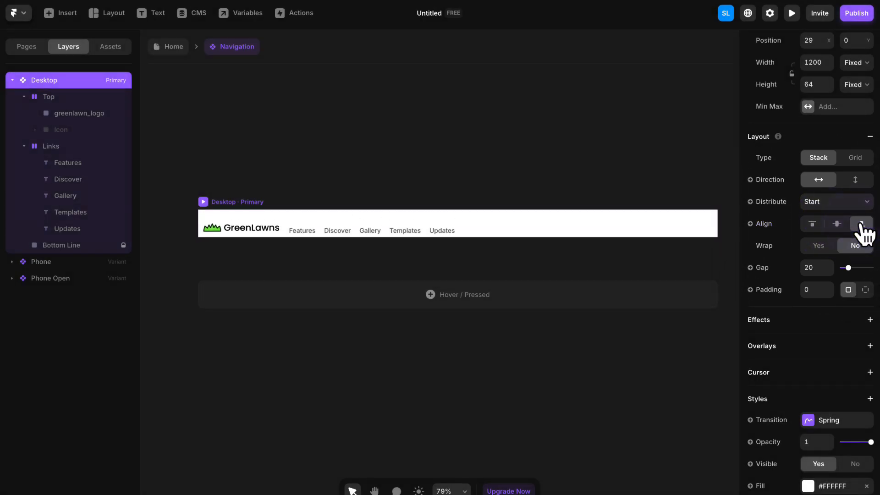
left_click(820, 204)
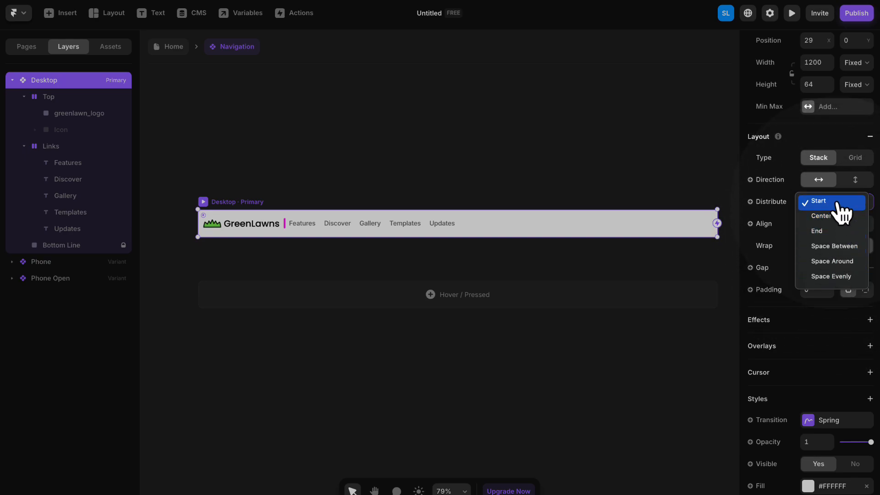
left_click(834, 246)
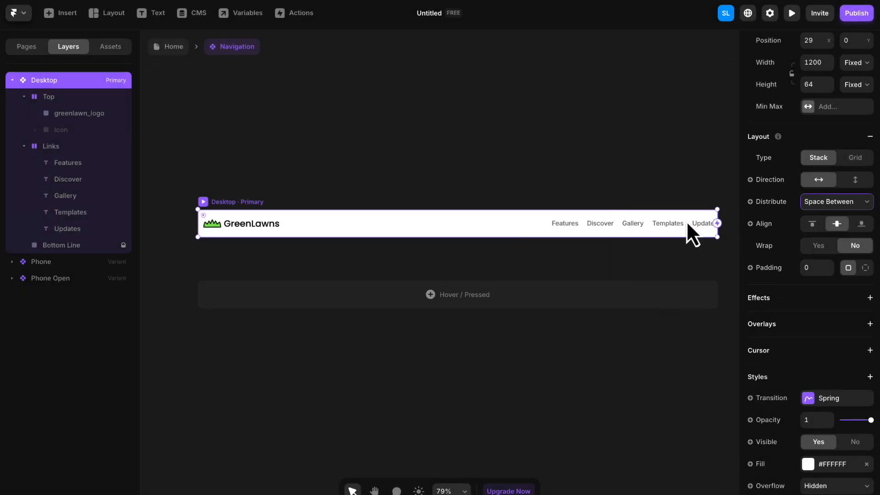
- Set individual padding on the Desktop navigation's Links stack, with 10 on its right side
left_click(567, 204)
left_click(564, 222)
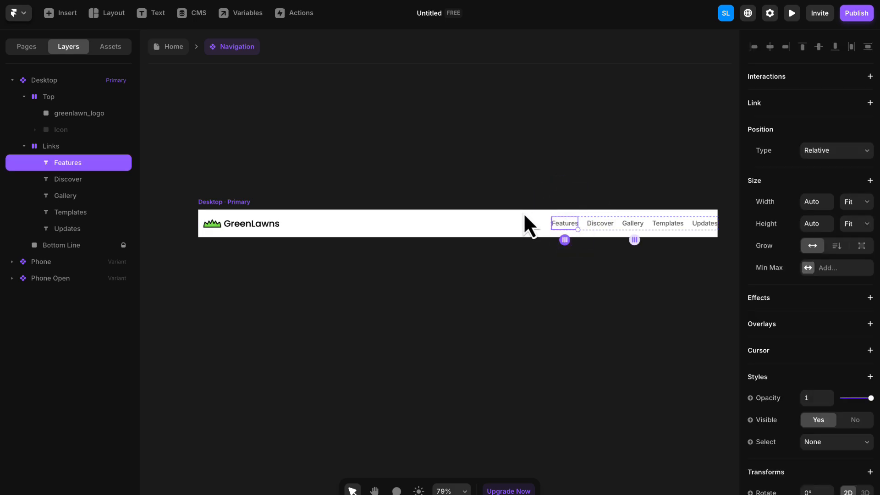
left_click(52, 149)
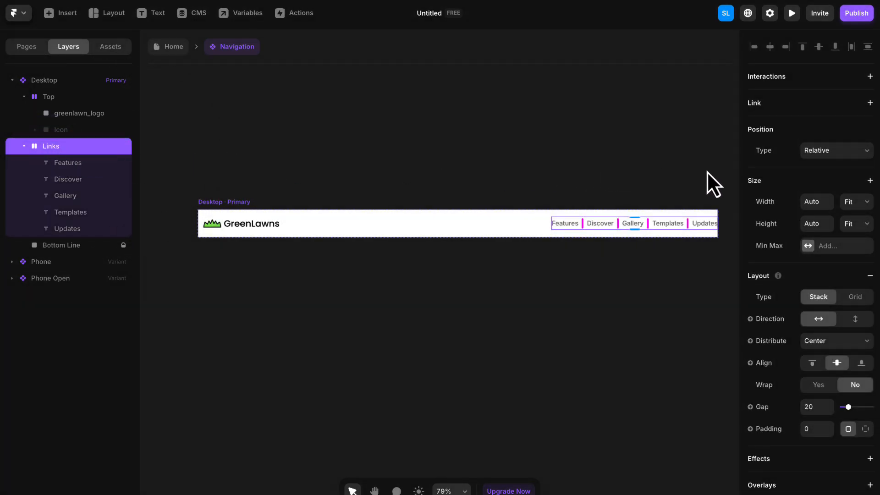
scroll(779, 185, "down", 2)
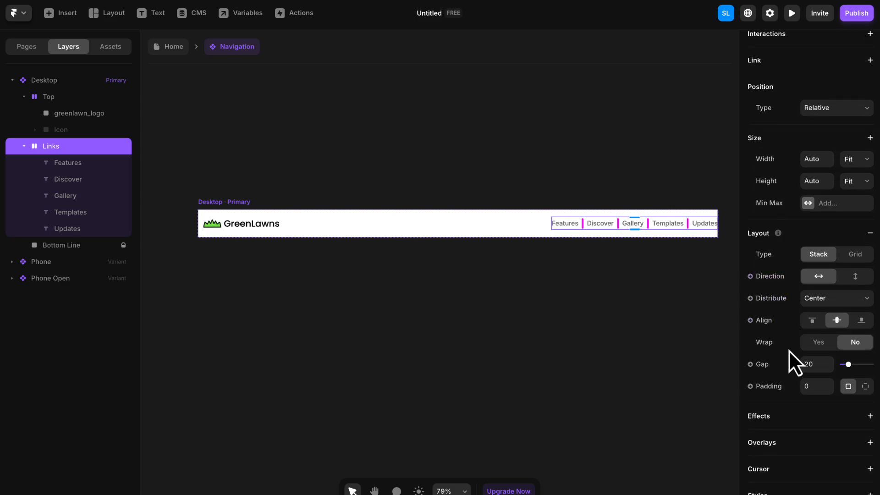
scroll(788, 391, "down", 2)
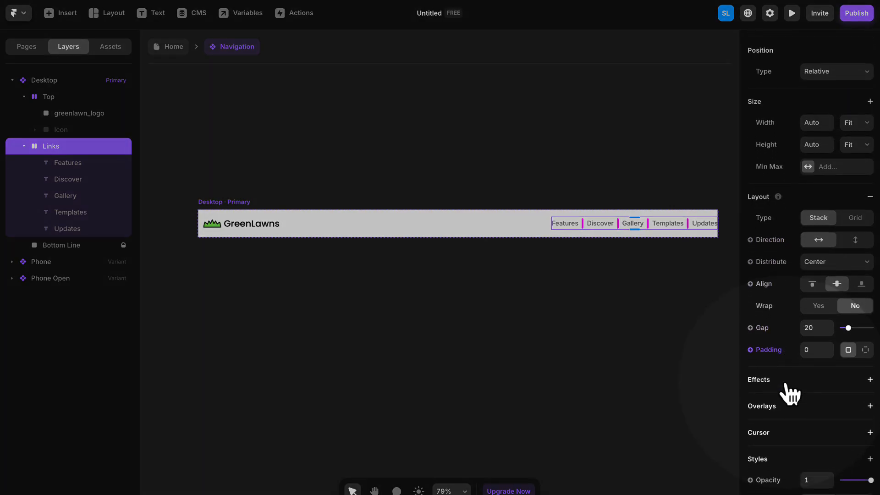
left_click(864, 347)
left_click(828, 368)
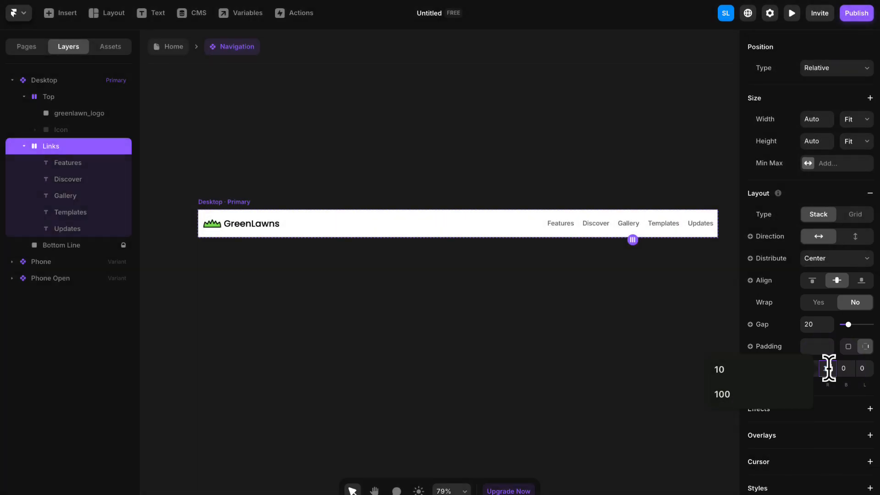
left_click(699, 327)
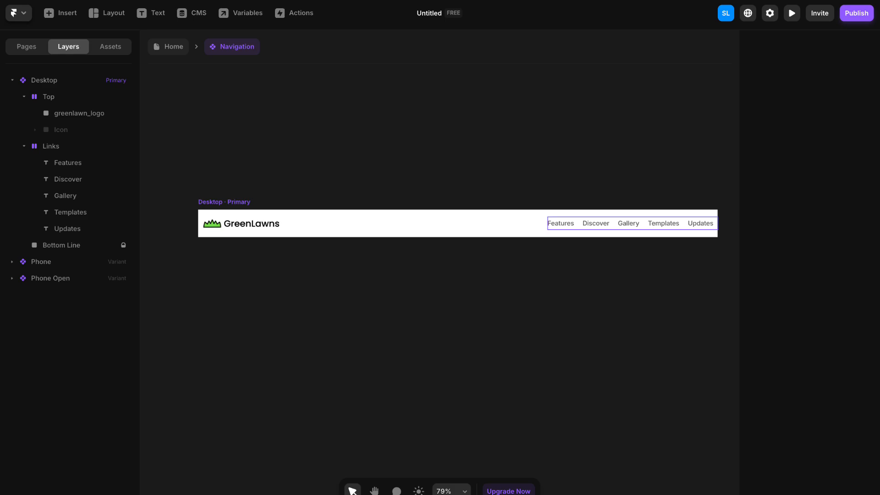
- Change the text of the Features link in the Desktop navigation to About
left_click_drag(627, 187, 595, 181)
scroll(564, 192, "up", 3)
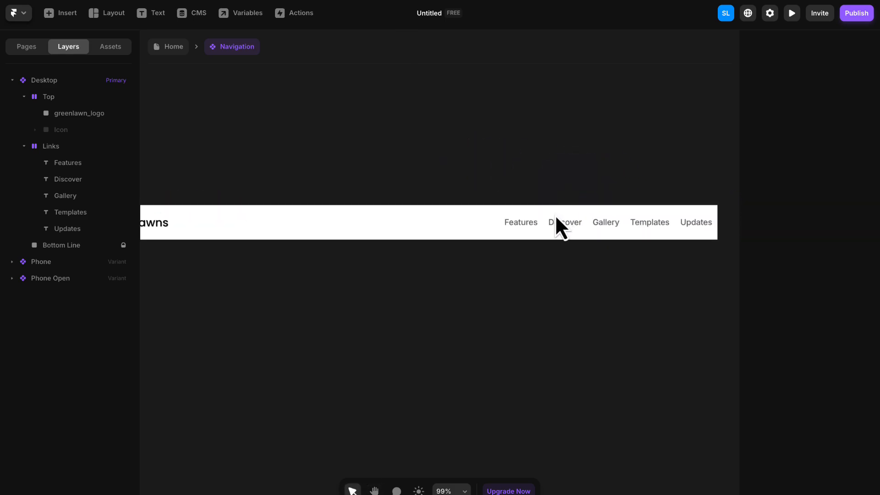
scroll(561, 215, "up", 2)
left_click_drag(560, 210, 522, 191)
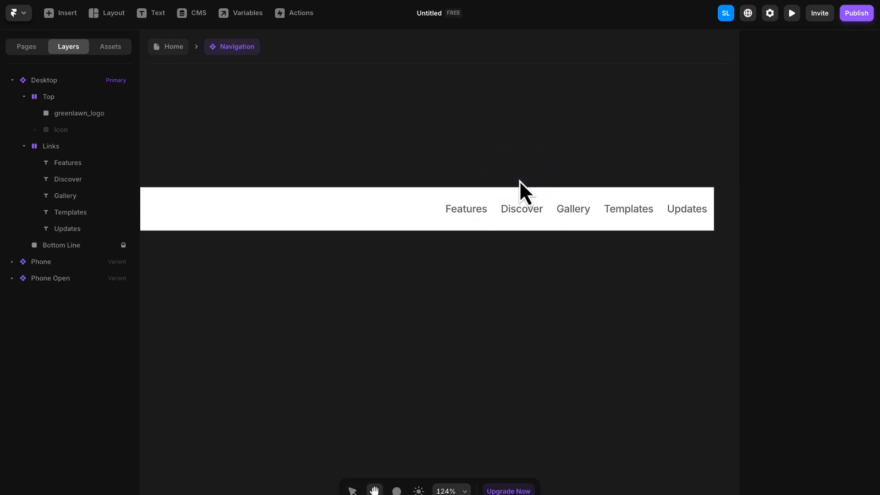
left_click(472, 209)
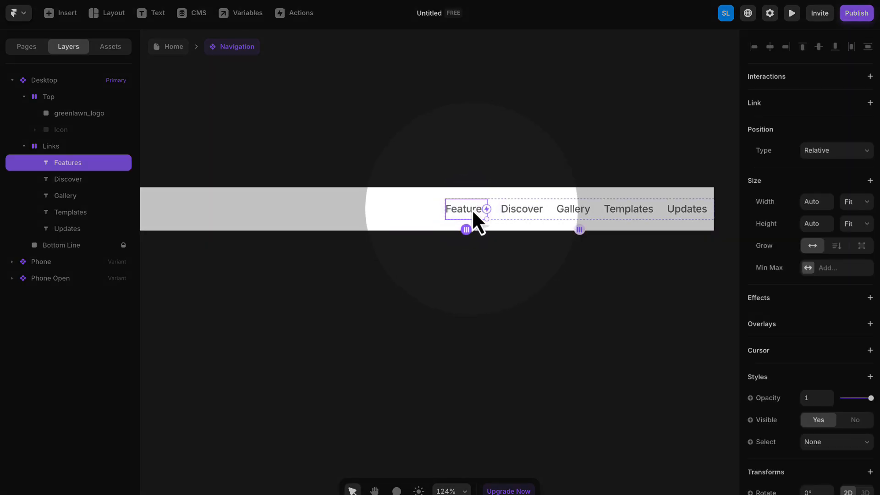
double_click(463, 212)
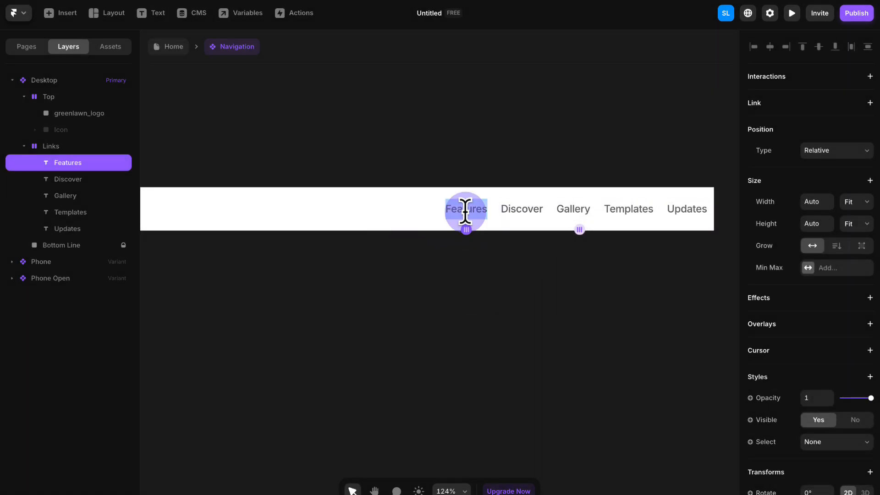
left_click_drag(448, 212, 480, 213)
left_click(490, 248)
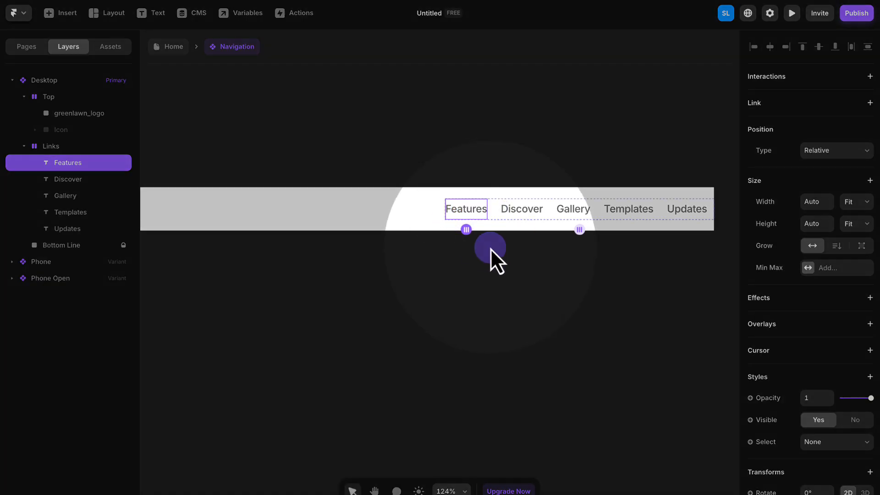
scroll(765, 232, "down", 5)
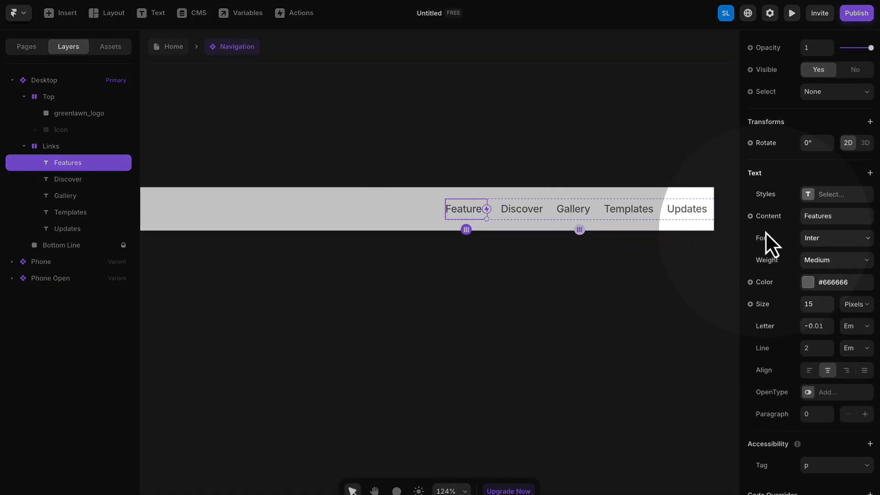
left_click(817, 214)
type("d")
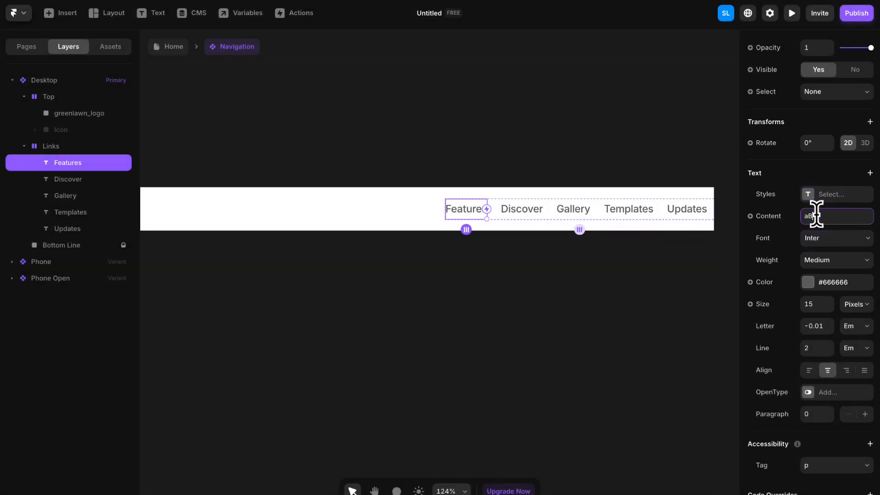
type("bout")
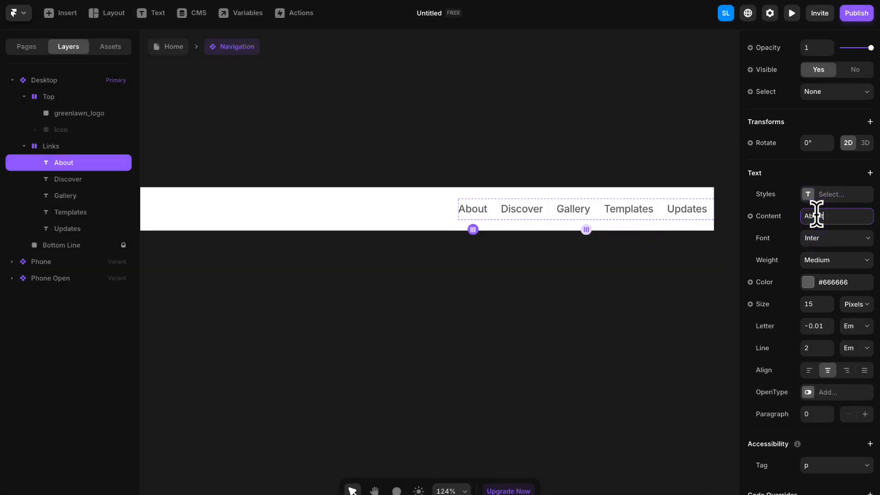
- Change the text of the Discover link in the Desktop navigation to Services
left_click(532, 214)
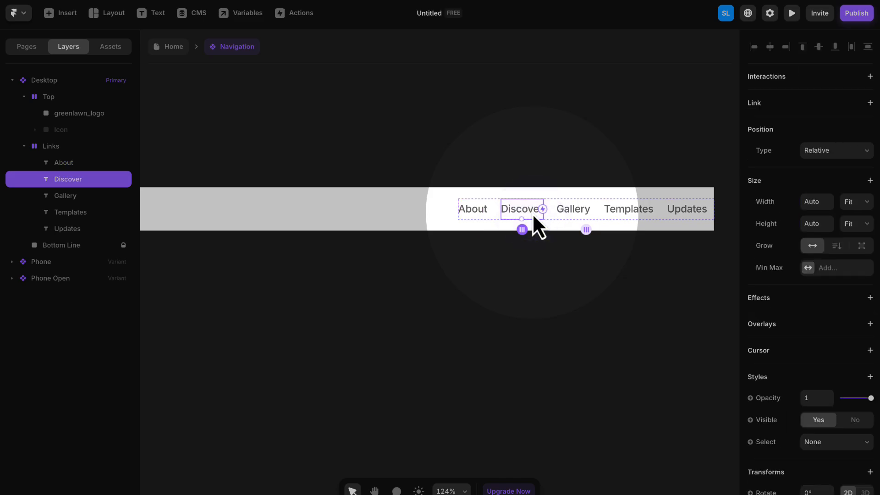
scroll(847, 235, "down", 7)
left_click(834, 216)
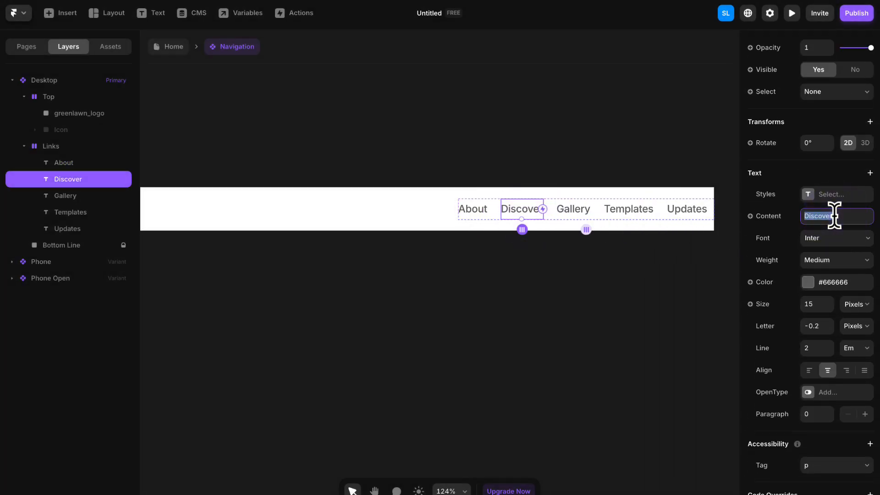
type("Services")
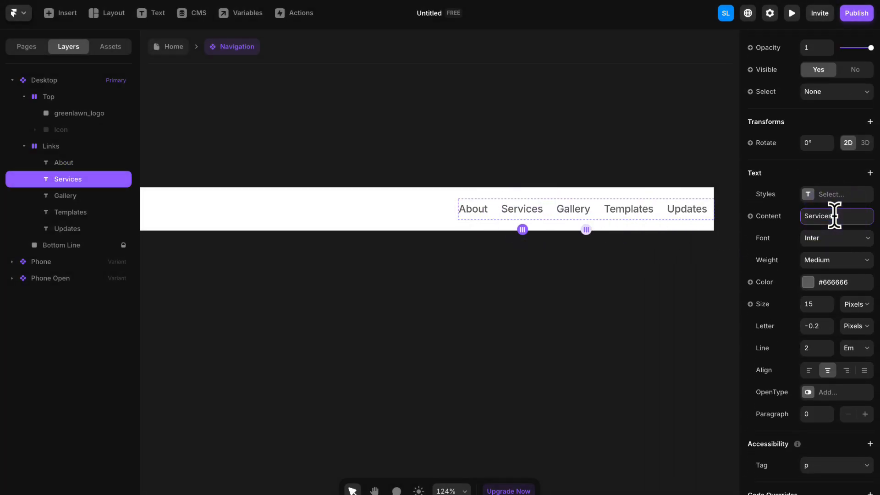
- Change the text of the Gallery link in the Desktop navigation to Contact
left_click(570, 213)
scroll(797, 236, "down", 7)
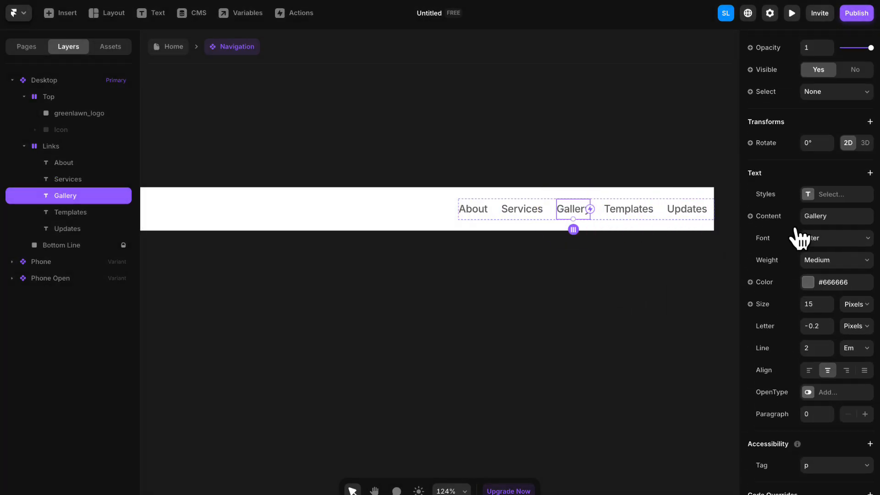
left_click(821, 214)
type("Contacty")
key("BackSpace")
key("Return")
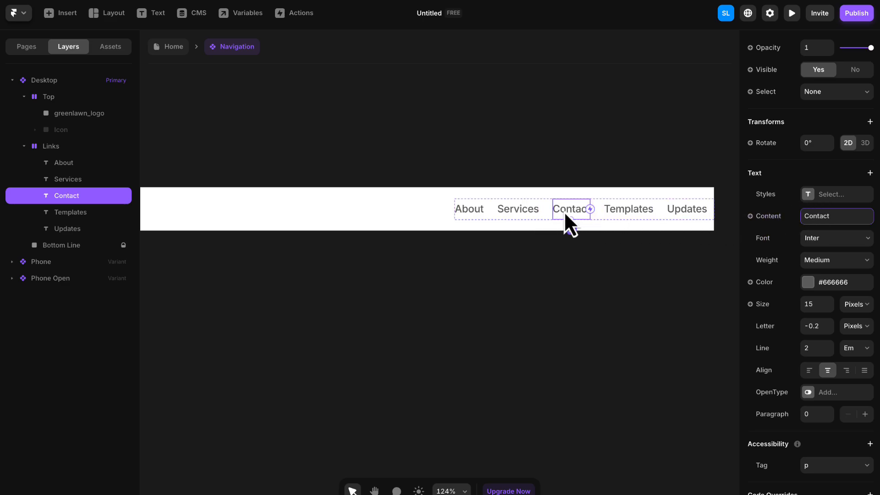
- Delete the Templates and Updates links from the Desktop navigation's Links stack
left_click(622, 212)
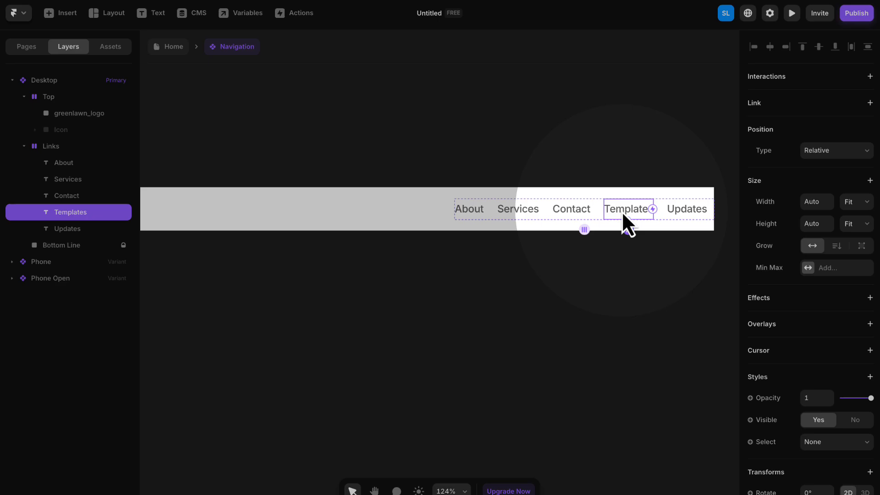
key("Delete")
left_click(680, 214)
key("Delete")
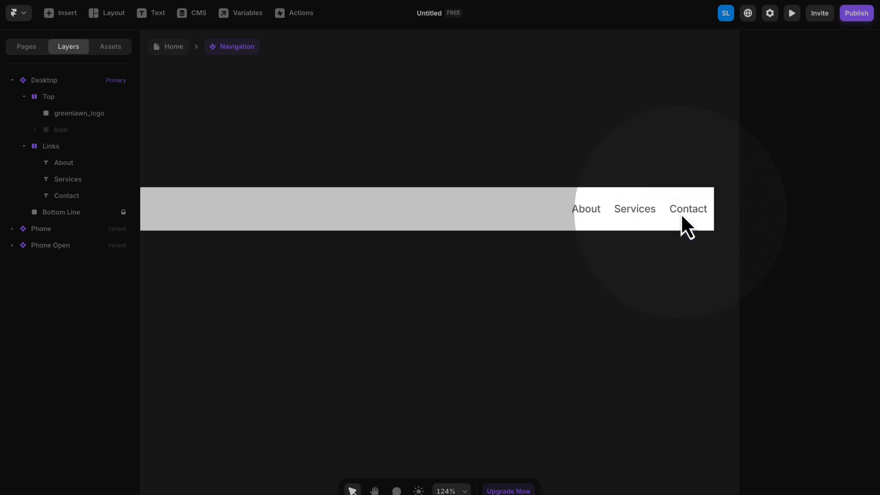
- Examine the logo and links across the Desktop, Phone and Phone Open variants of the Navigation component
scroll(377, 177, "up", 1)
scroll(376, 177, "down", 2)
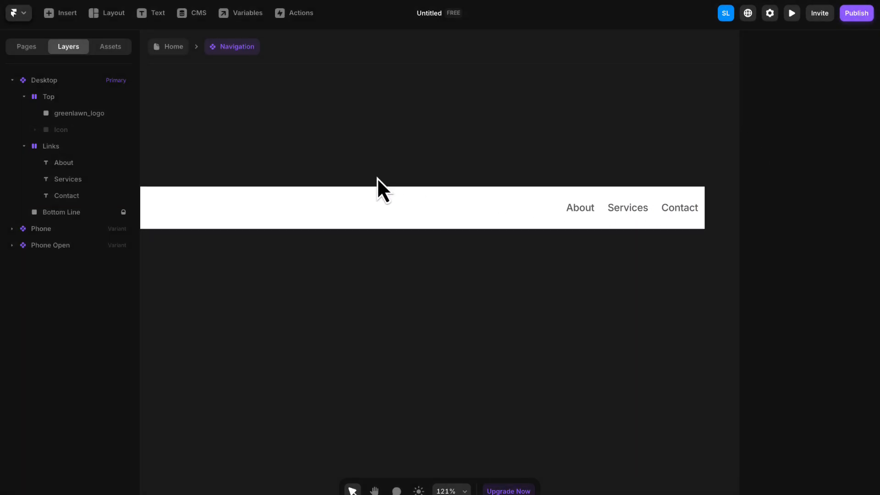
scroll(377, 177, "down", 5)
key("h")
left_click_drag(299, 157, 425, 160)
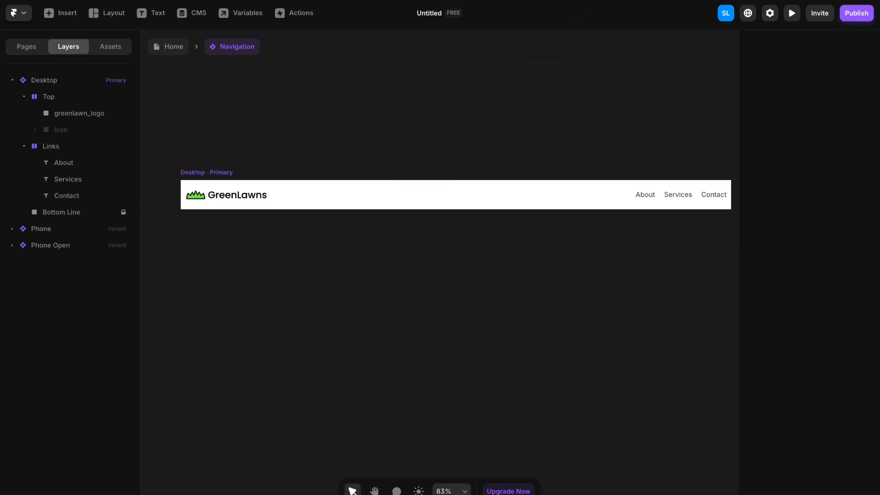
left_click(453, 96)
key("space")
left_click_drag(529, 105, 516, 105)
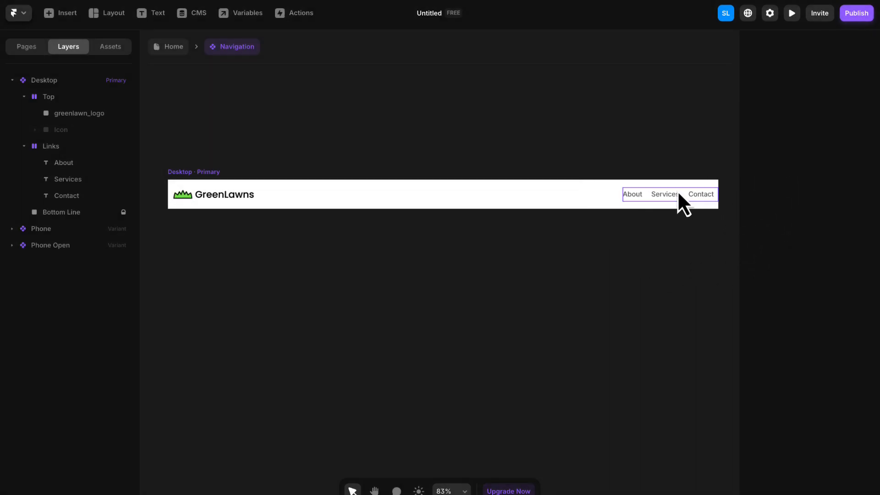
scroll(468, 187, "down", 4)
key("h")
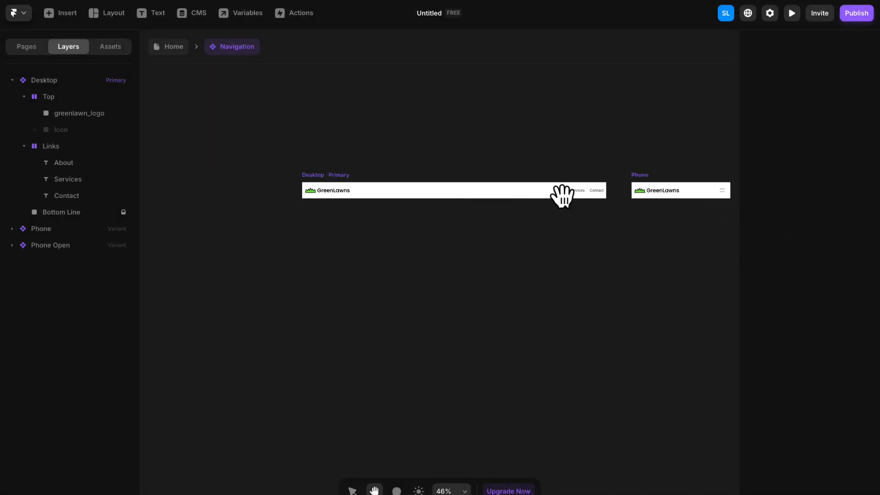
left_click_drag(563, 195, 362, 184)
key("v")
scroll(511, 199, "up", 3)
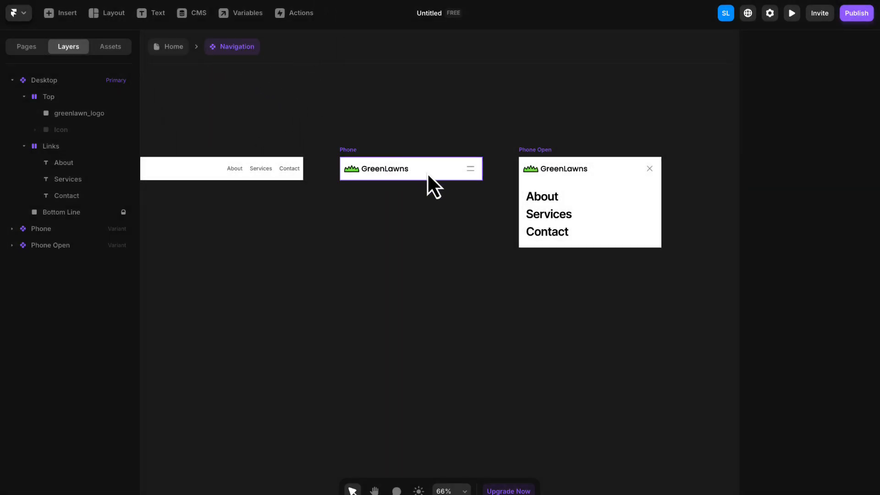
- Return to the Home page and check the navigation bar at the Desktop, Tablet and Phone breakpoints, including the Phone instance's variant
left_click(177, 53)
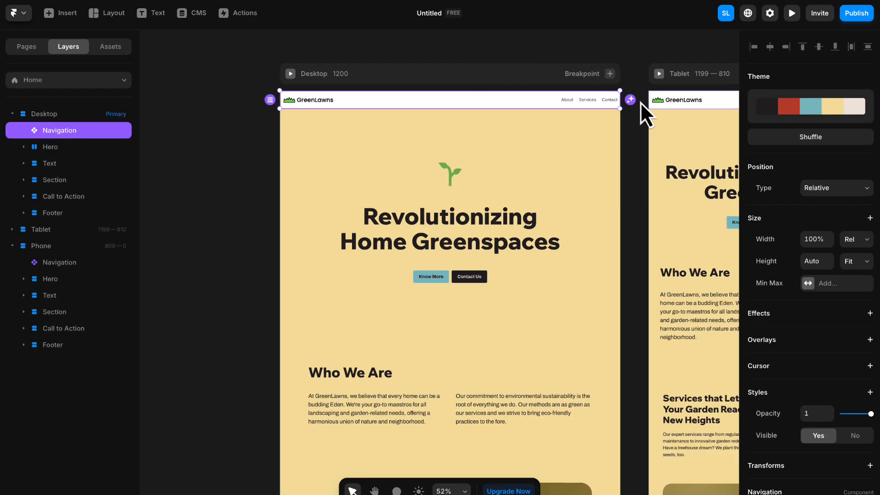
scroll(640, 101, "down", 2)
left_click(666, 53)
key("space")
left_click_drag(673, 52, 275, 51)
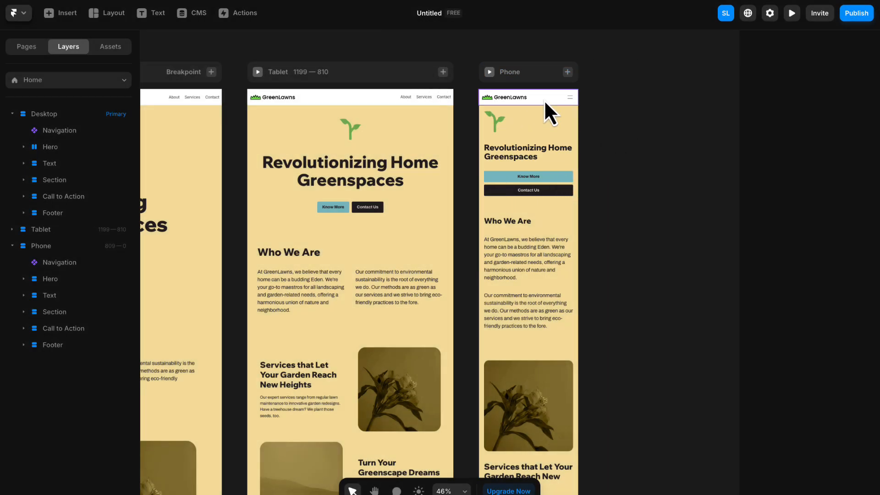
left_click(542, 101)
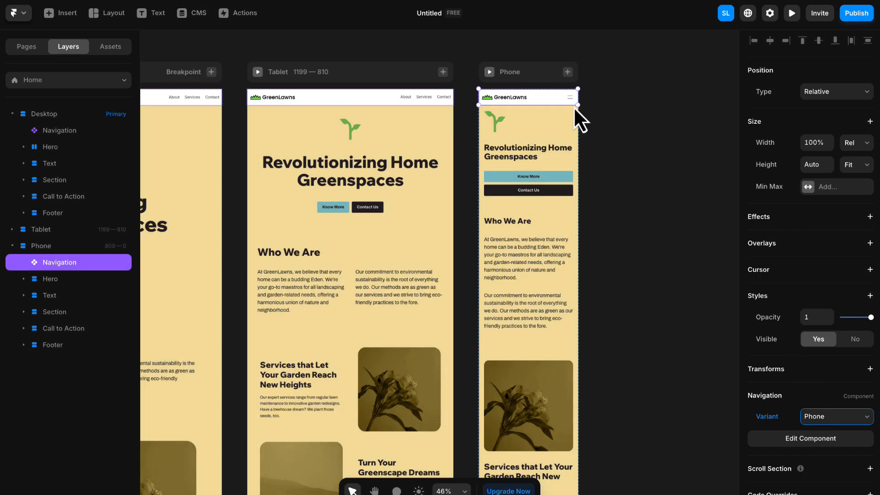
left_click(449, 50)
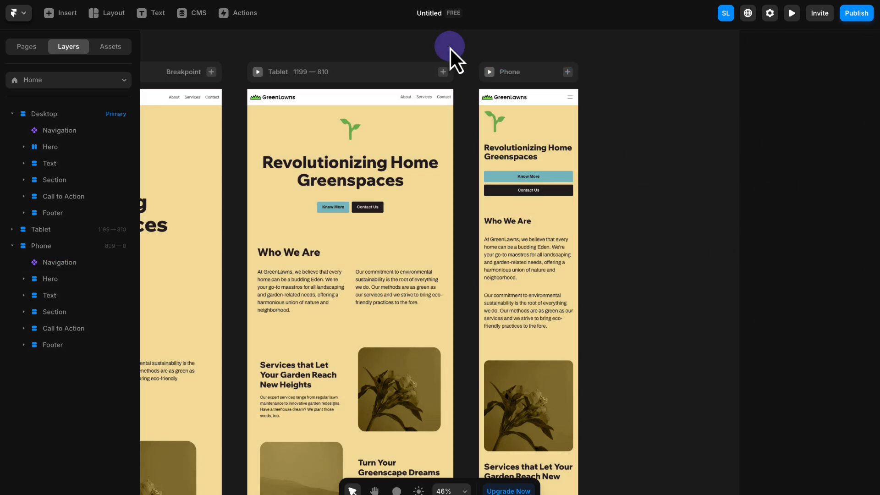
key("space")
left_click_drag(318, 39, 648, 69)
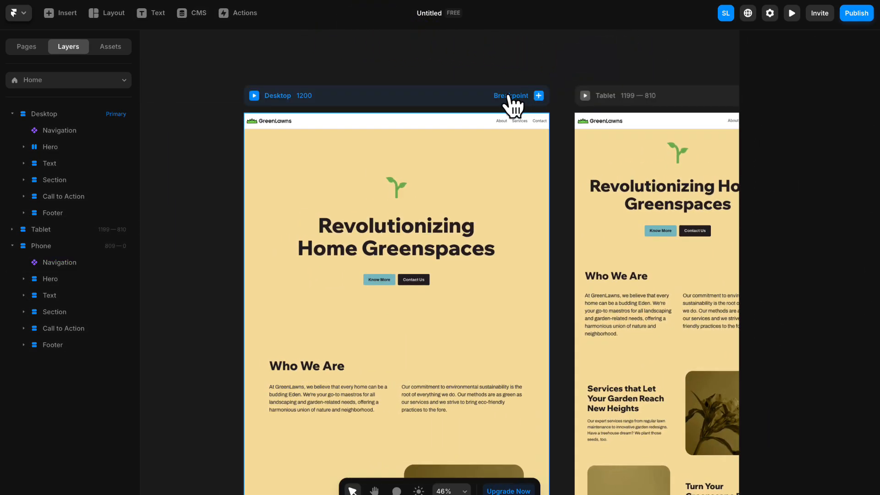
- Preview the page narrowed to a phone width of 524 with the mobile menu opened, then return to the canvas
left_click(791, 14)
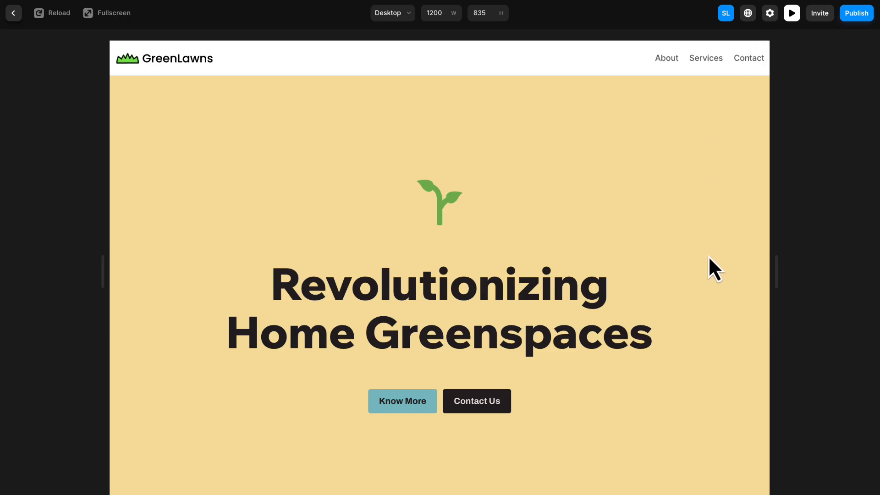
left_click_drag(779, 264, 594, 265)
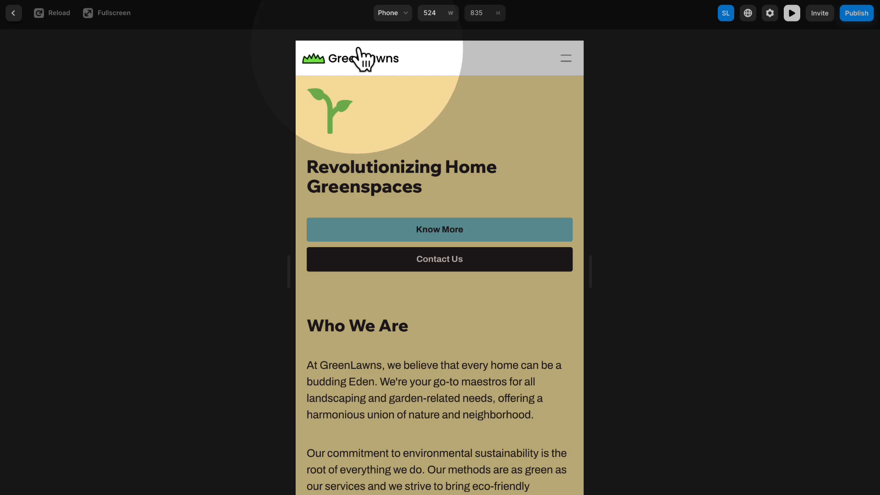
left_click(565, 56)
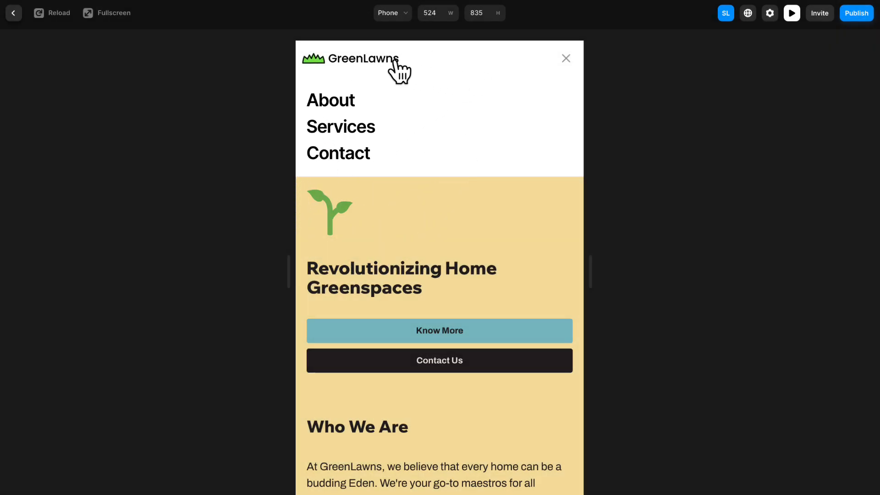
left_click(13, 13)
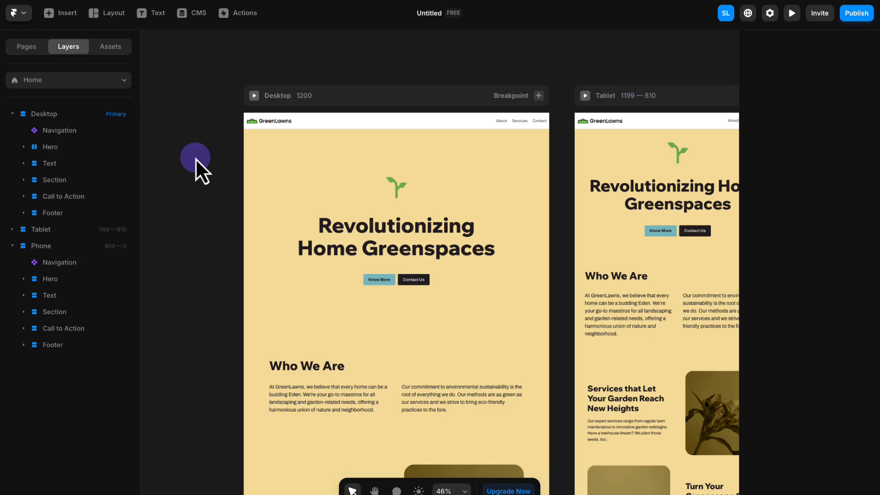
- Delete the sprout icon above the heading in the Desktop hero section
scroll(417, 206, "up", 3)
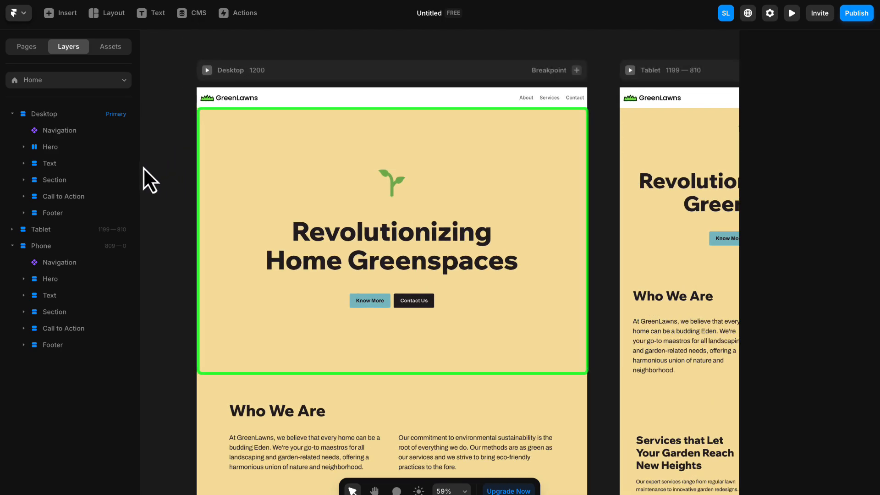
key("h")
left_click_drag(167, 173, 179, 152)
key("v")
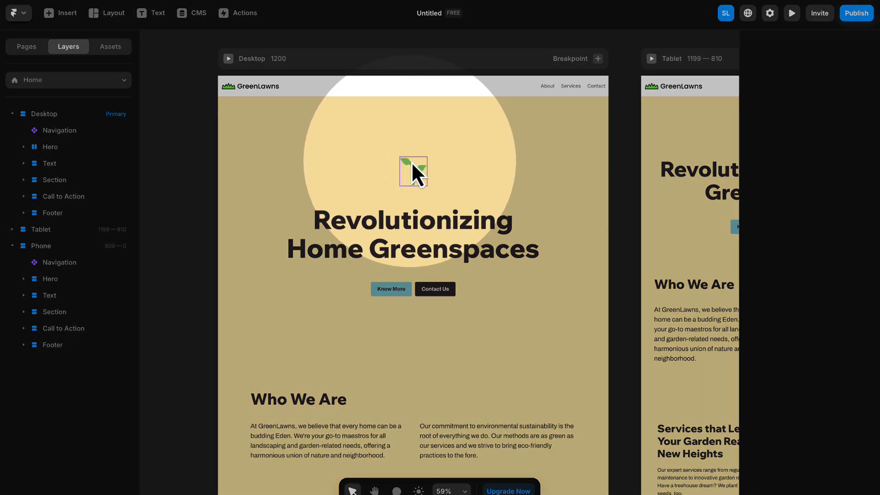
left_click(414, 169)
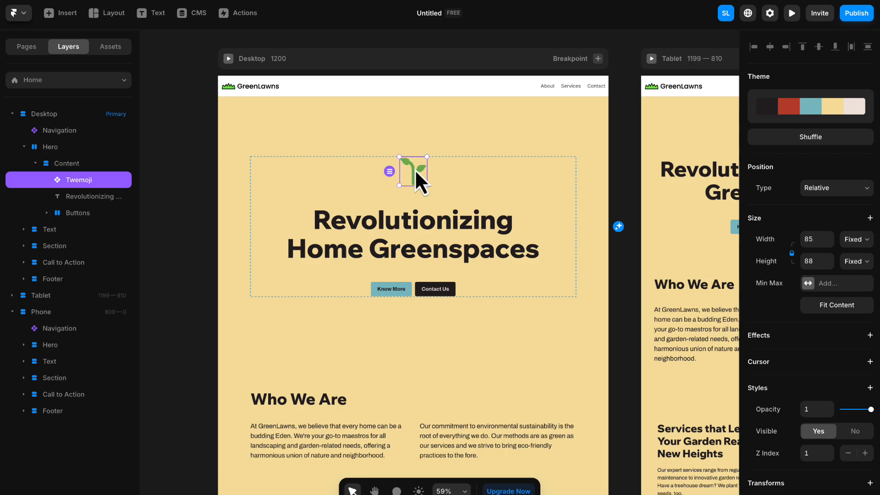
key("Delete")
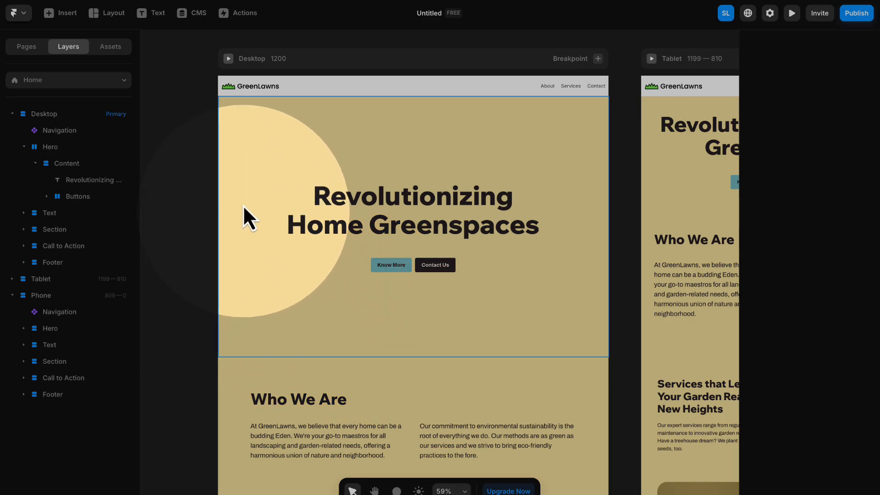
- Set the Desktop Hero section's fill to #7CE34F and save that colour as a color style named Primary
left_click(249, 139)
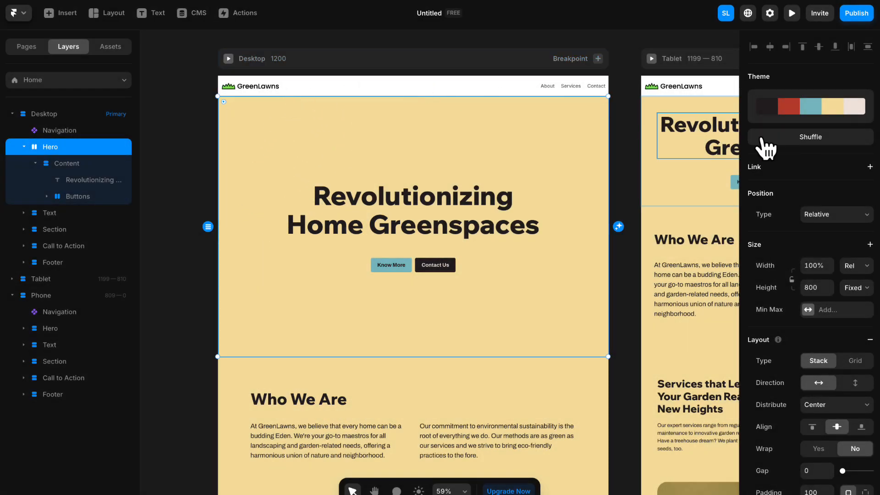
scroll(812, 229, "down", 10)
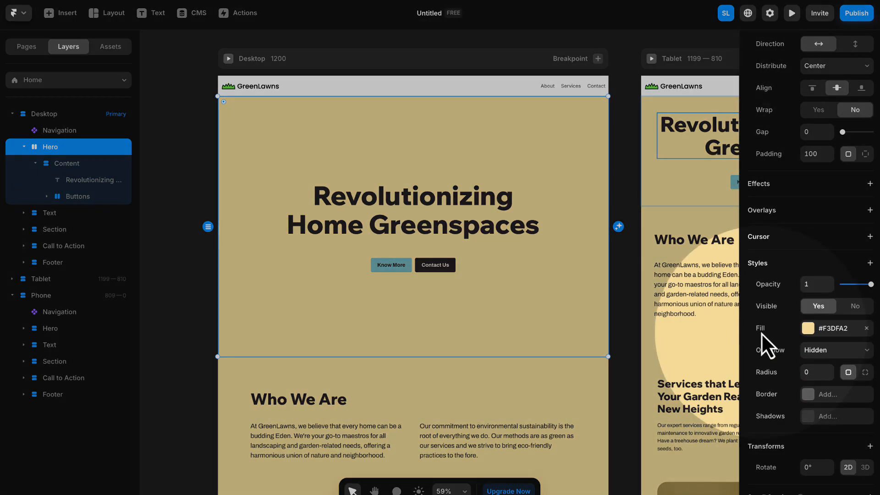
left_click(827, 329)
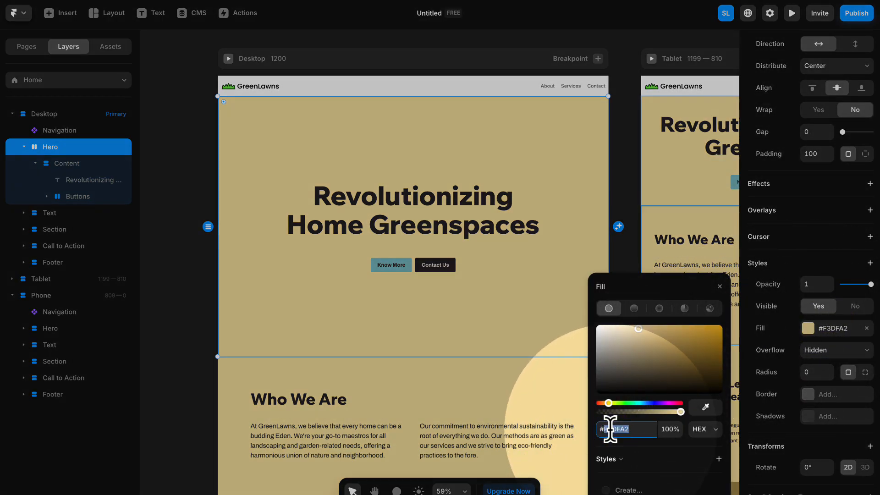
type("#7CE34F")
key("Return")
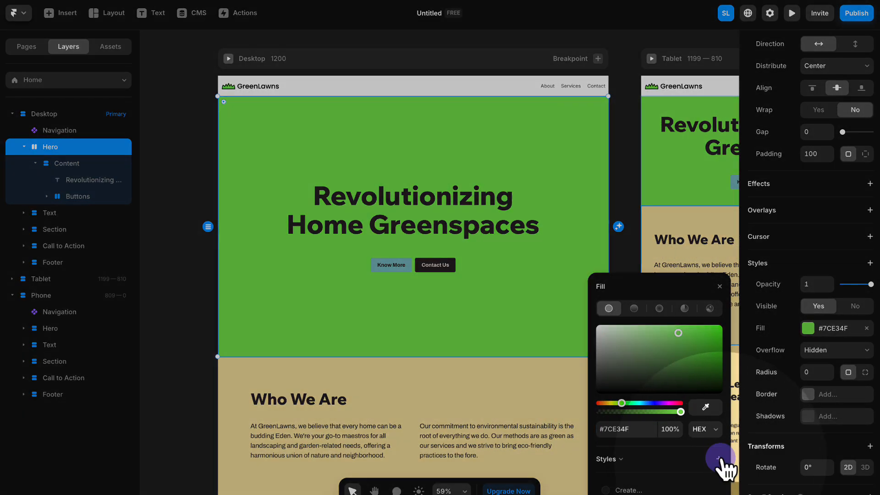
left_click(718, 458)
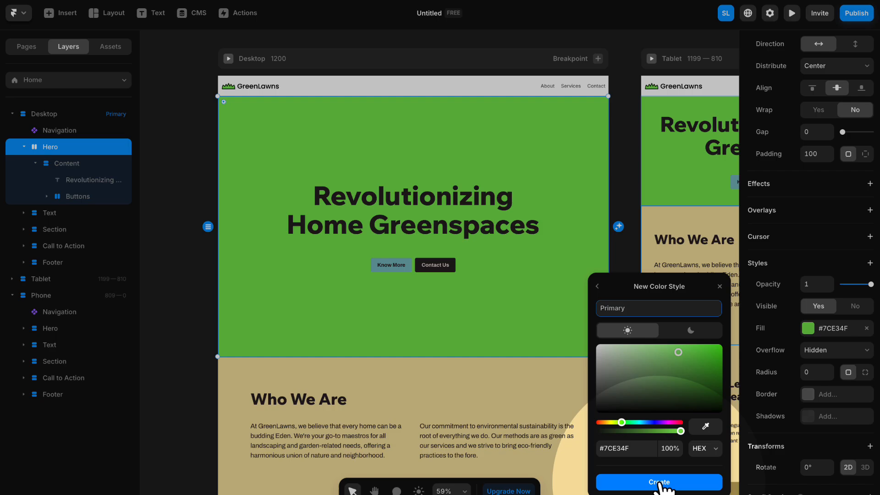
left_click(659, 482)
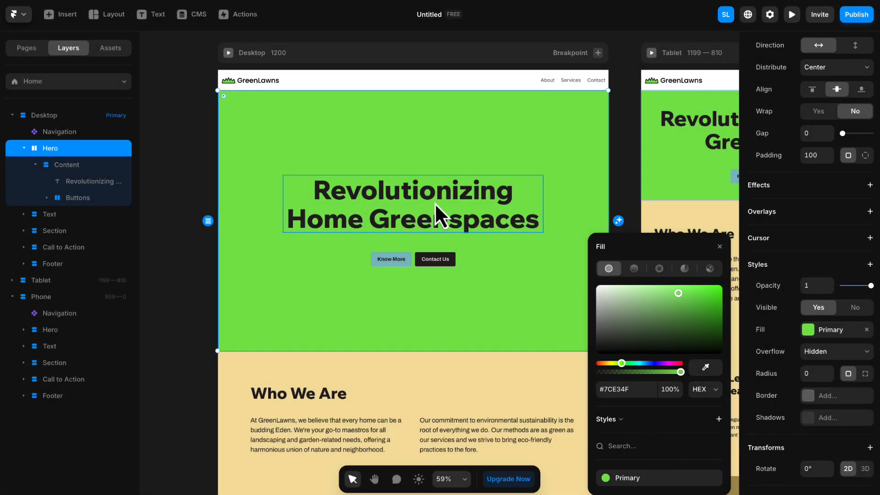
- Set the text color of the hero heading "Revolutionizing Home Greenspaces" to #041C00
left_click(434, 203)
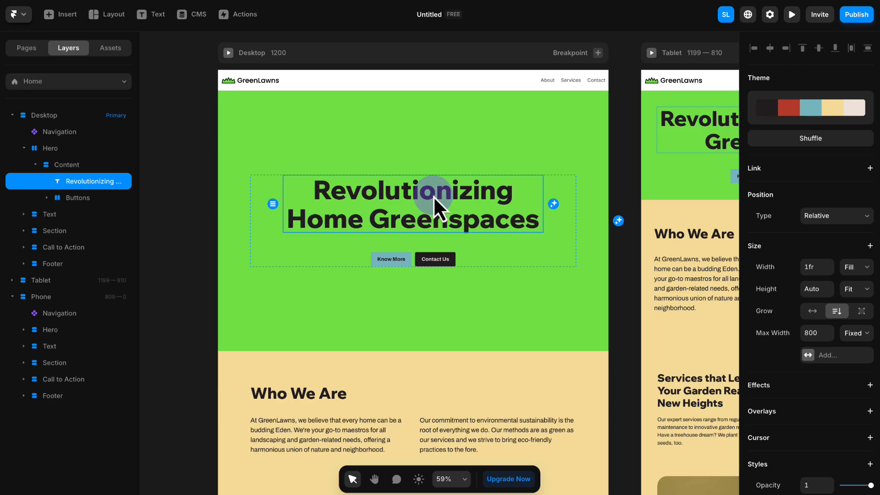
double_click(433, 196)
left_click(419, 193)
left_click_drag(378, 199, 504, 232)
key("Escape")
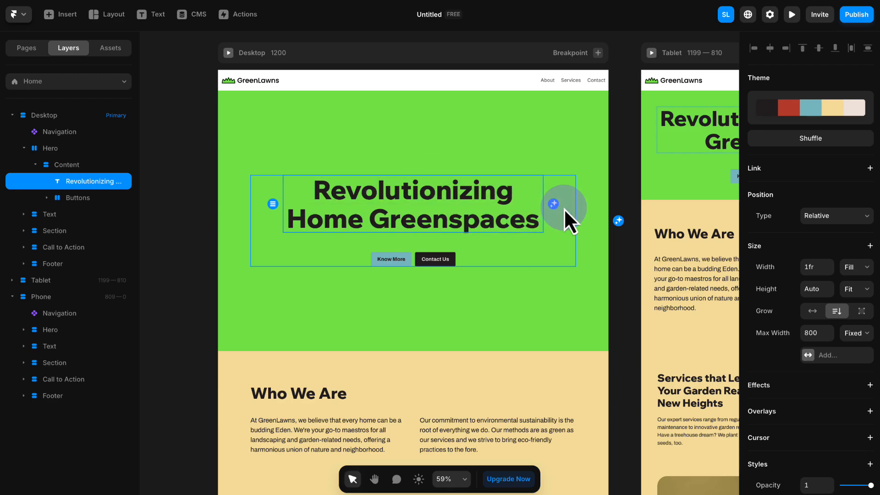
scroll(778, 248, "down", 6)
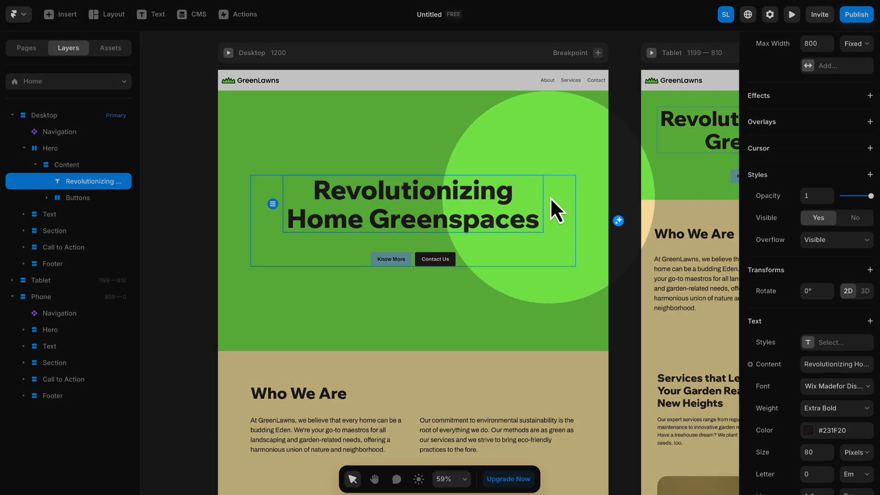
left_click(552, 203)
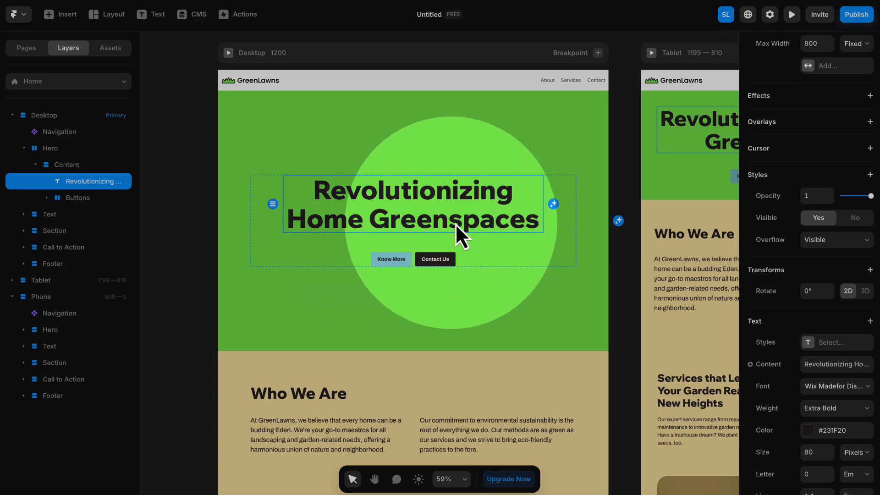
scroll(786, 249, "down", 5)
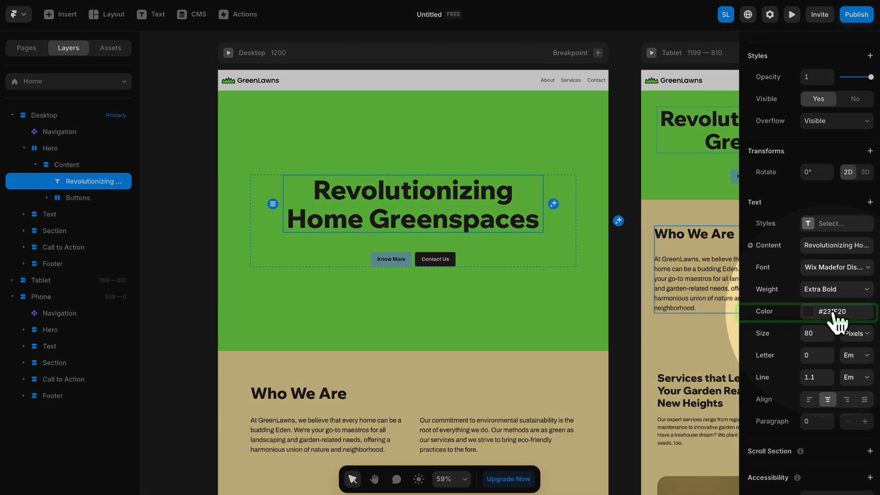
left_click(833, 313)
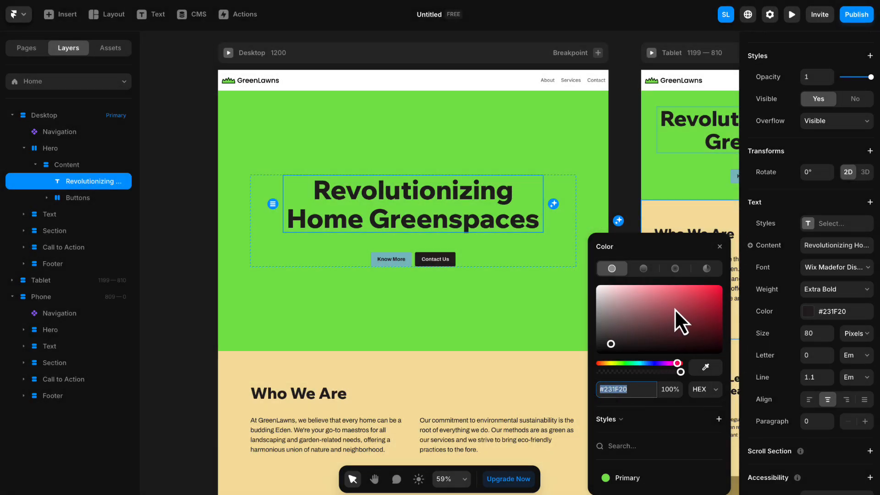
left_click(666, 313)
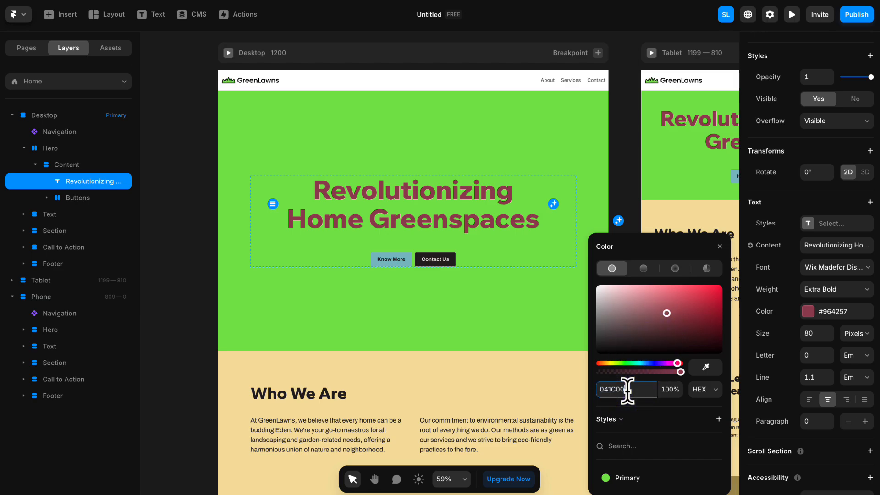
key("Return")
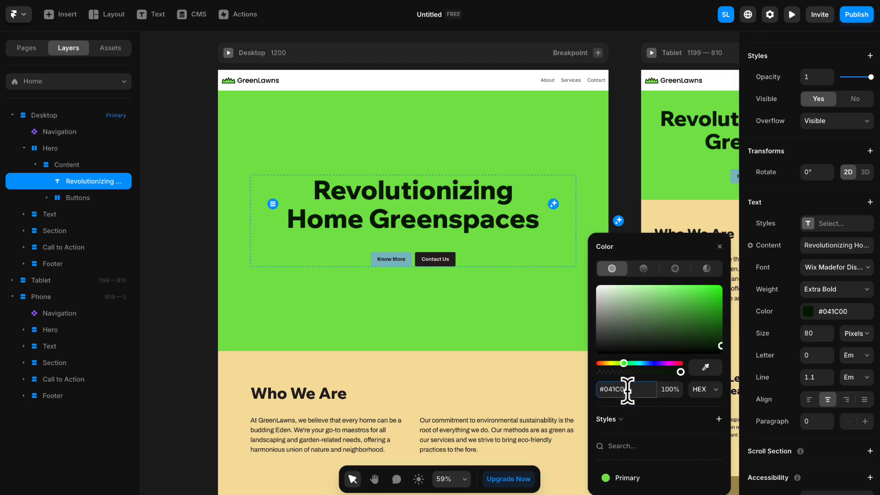
- Save the hero heading's colour as a new color style named Secondary
left_click(718, 418)
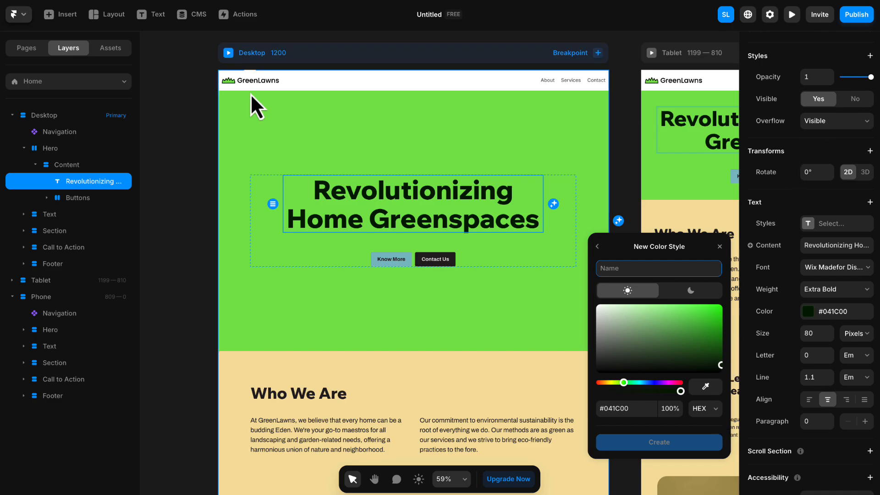
left_click(646, 270)
type("s")
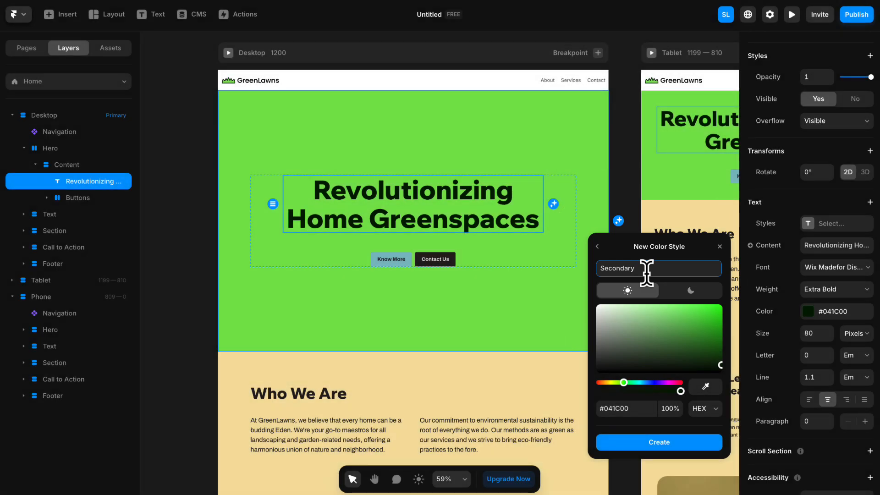
left_click(646, 273)
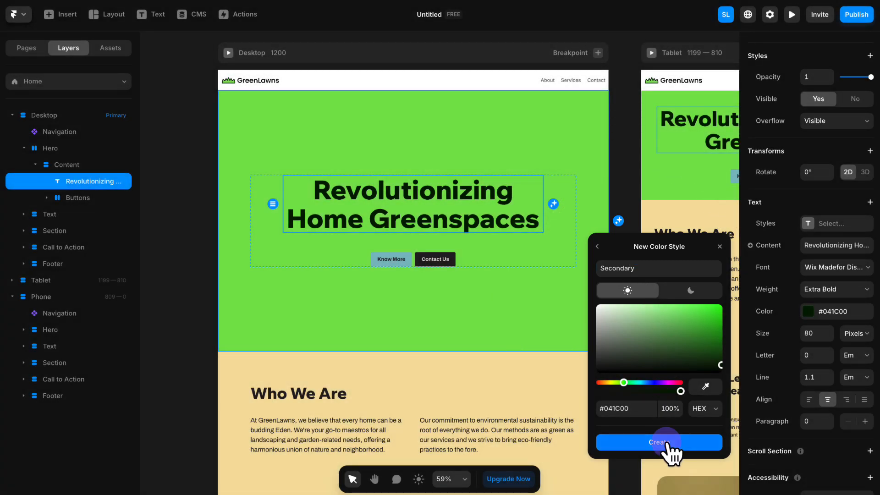
left_click(667, 442)
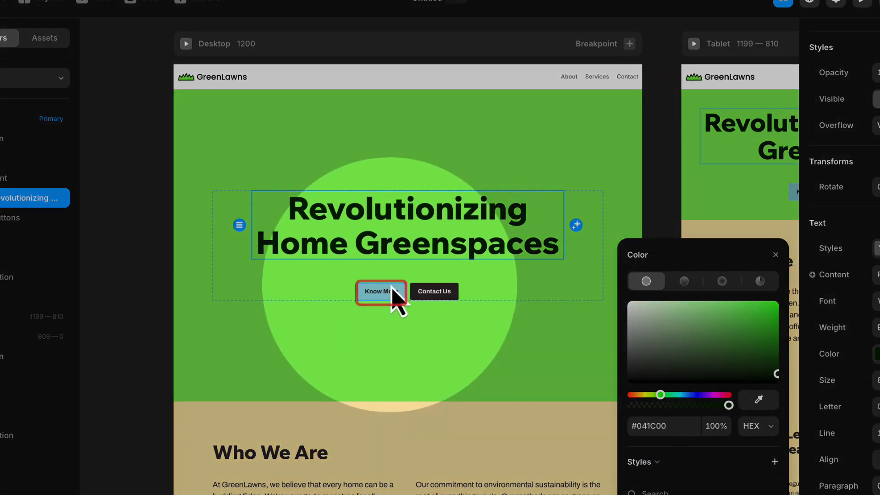
- Remove the fill from the hero's Know More button
left_click(405, 282)
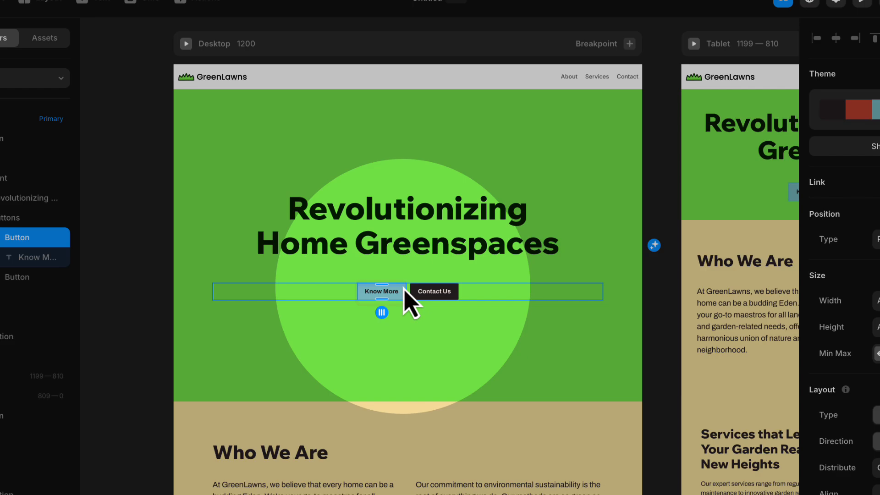
scroll(826, 330, "down", 7)
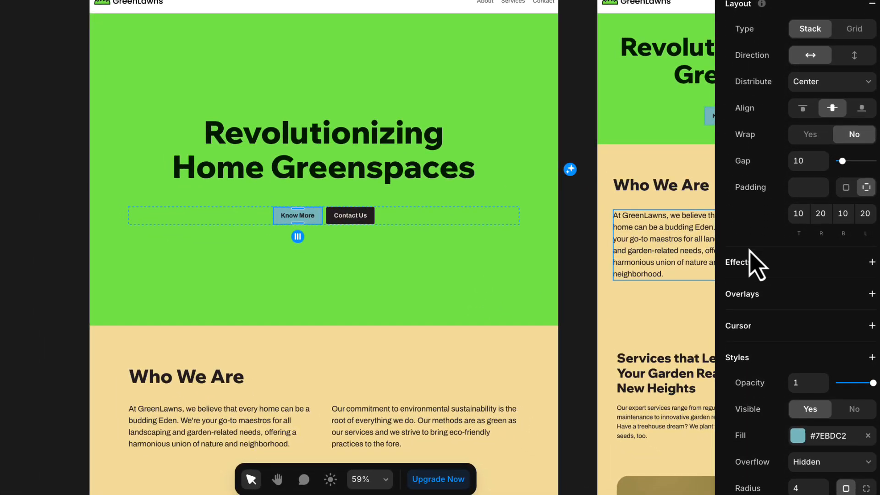
scroll(756, 263, "down", 5)
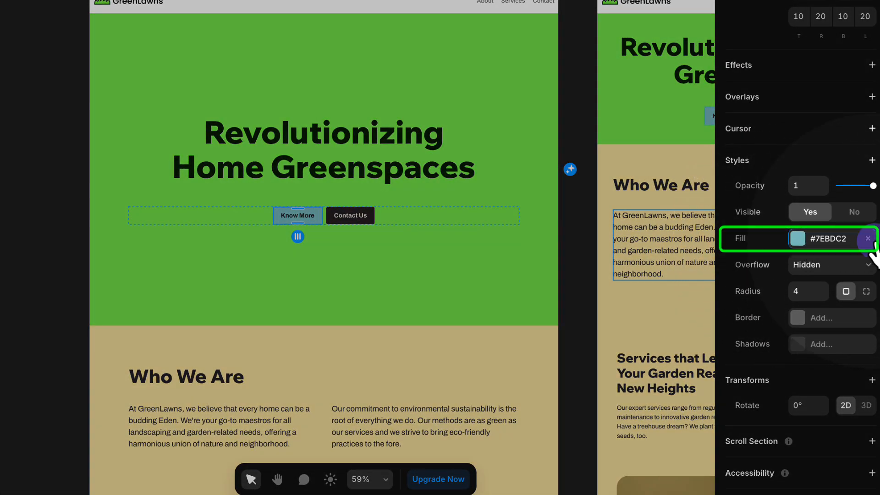
left_click(871, 240)
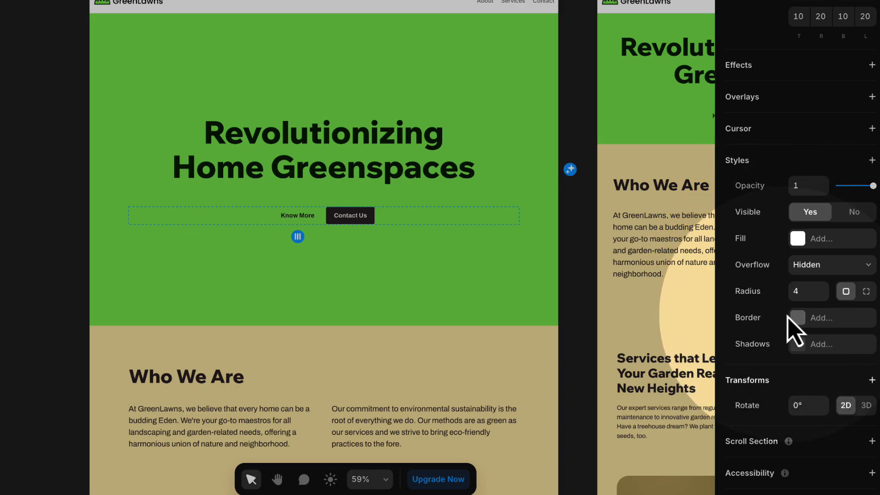
- Add a solid border to the Know More button with the Secondary color style and a width of 2
left_click(830, 318)
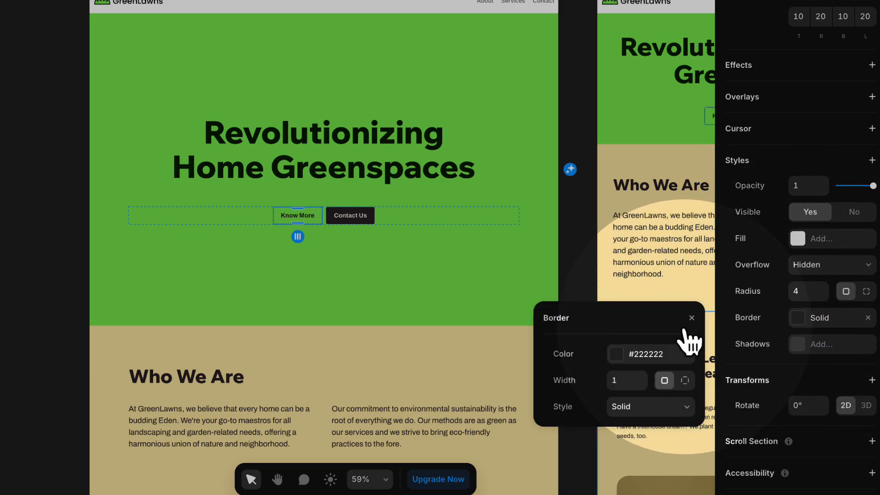
left_click(637, 355)
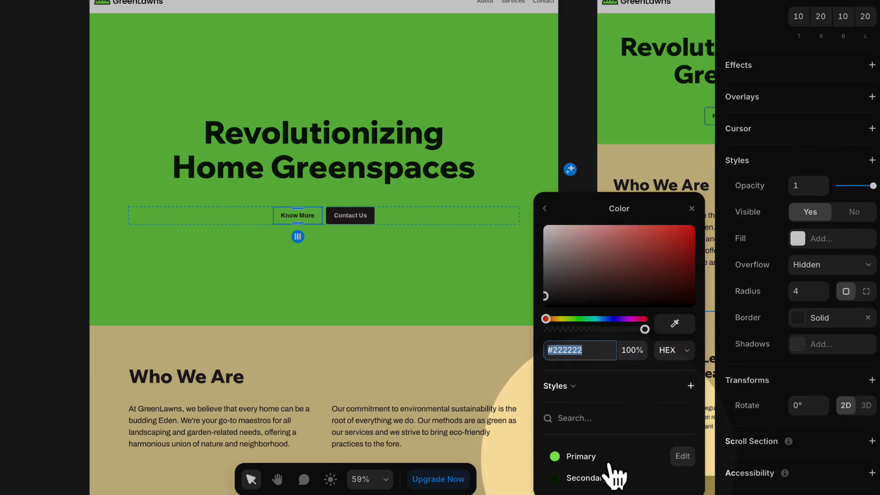
left_click(600, 478)
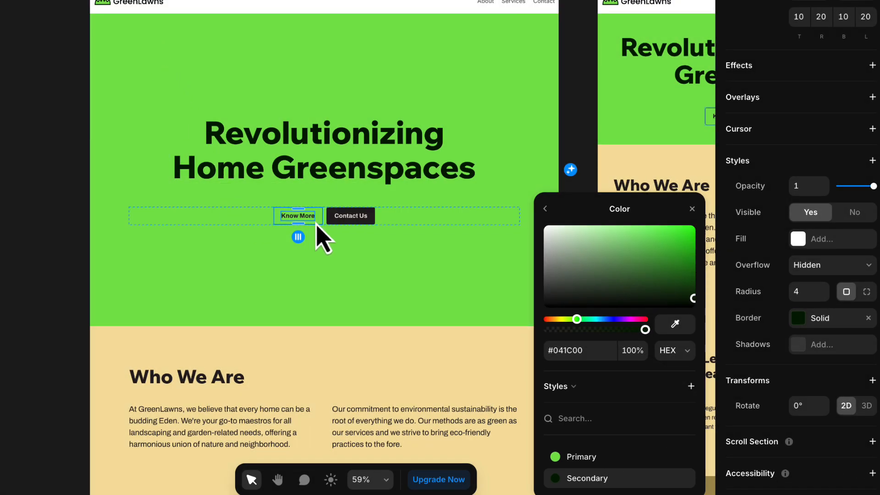
left_click(545, 209)
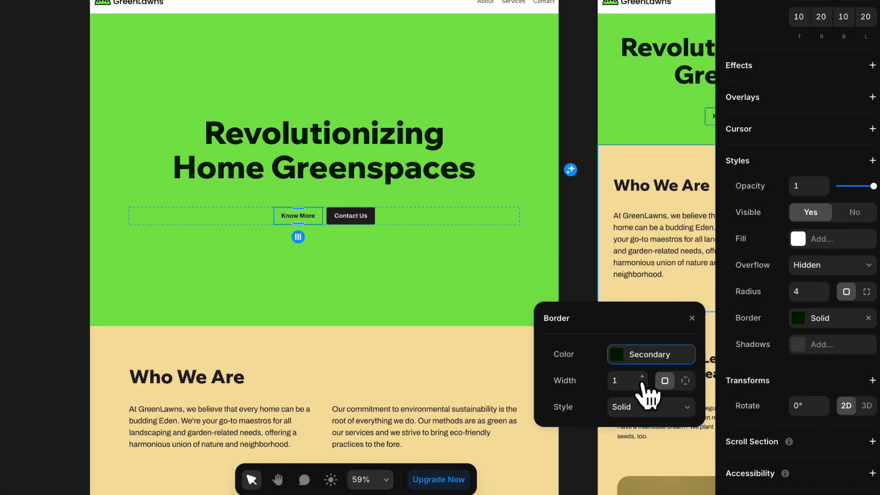
left_click(626, 381)
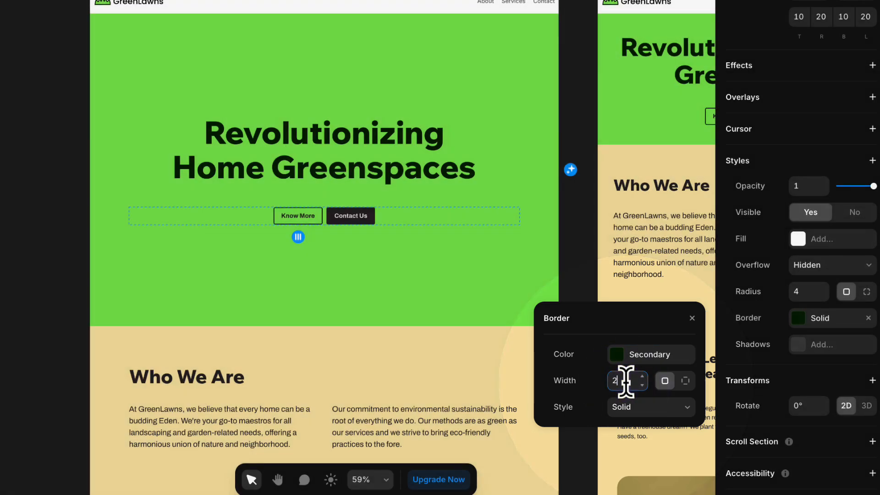
- Apply the Secondary color style to the Know More button's label text
left_click(309, 224)
scroll(308, 223, "up", 4)
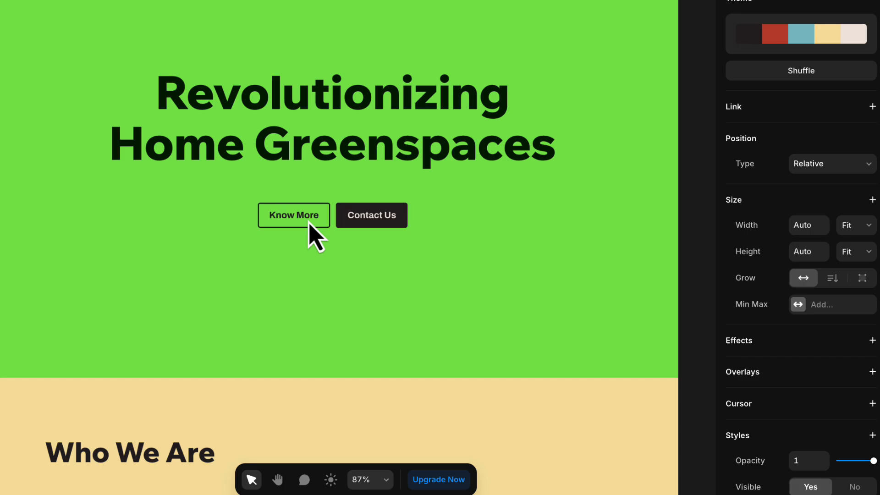
scroll(768, 267, "down", 5)
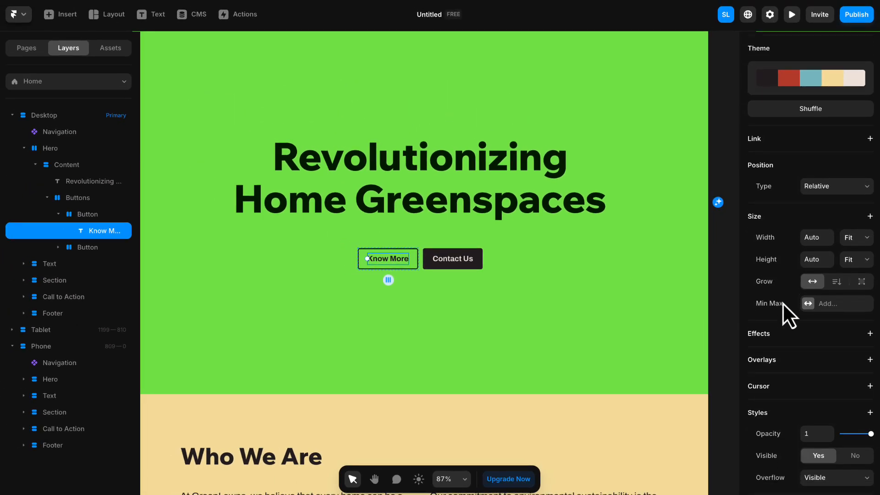
scroll(782, 303, "down", 5)
left_click(829, 267)
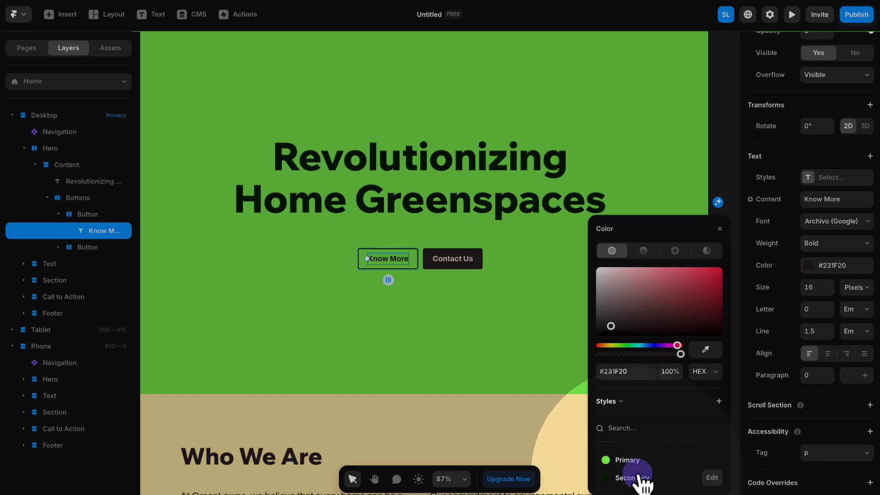
left_click(641, 477)
left_click(719, 228)
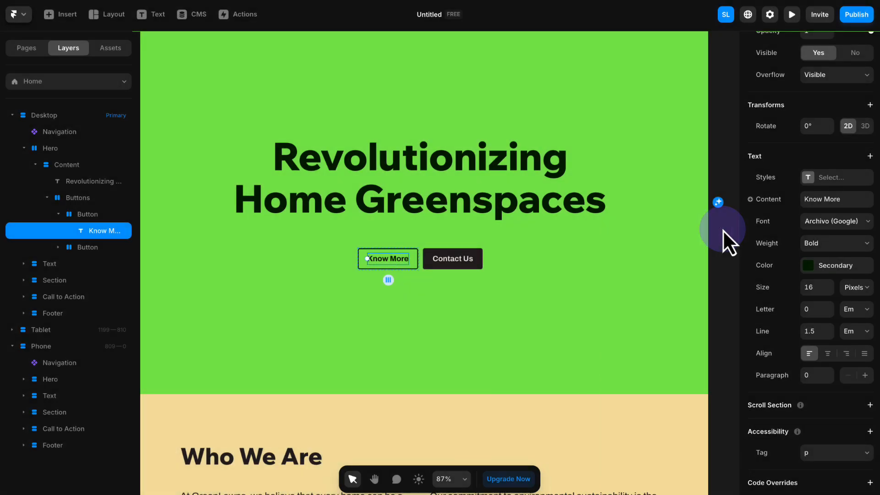
- Apply the Secondary color style to the fill of the hero's Contact Us button
scroll(772, 224, "up", 7)
scroll(773, 224, "up", 3)
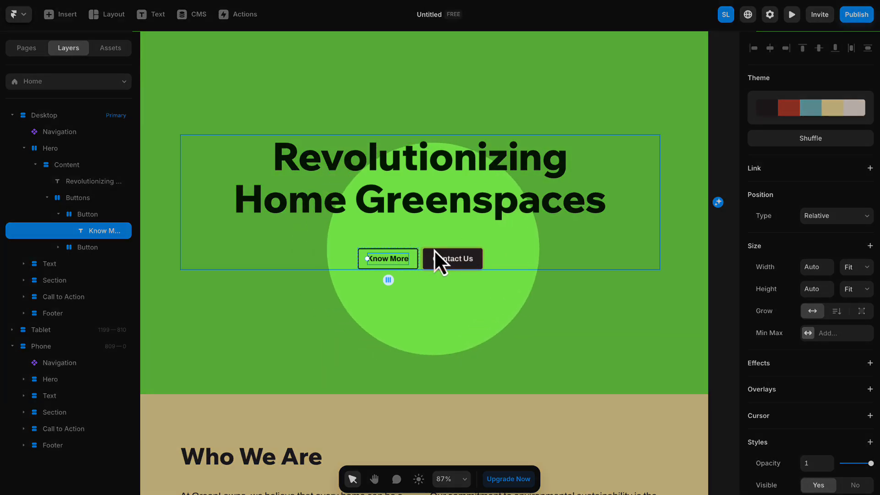
left_click(435, 251)
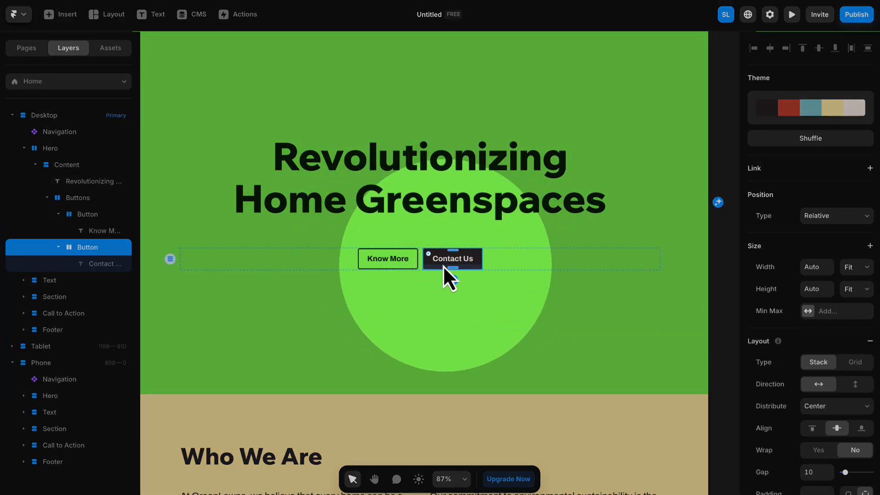
scroll(767, 254, "down", 2)
scroll(768, 254, "down", 6)
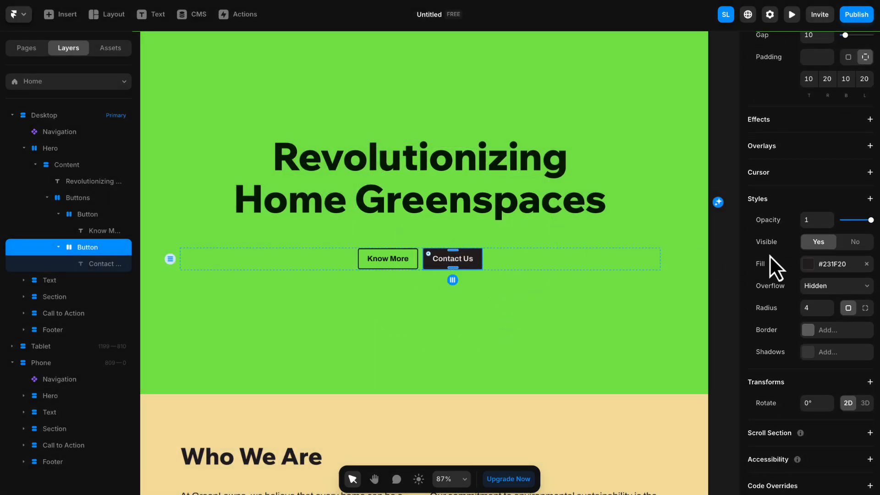
left_click(822, 260)
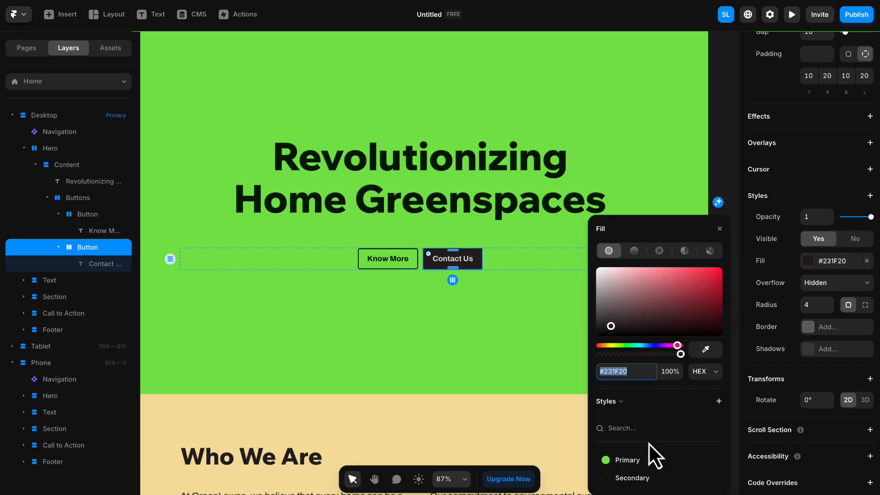
left_click(640, 477)
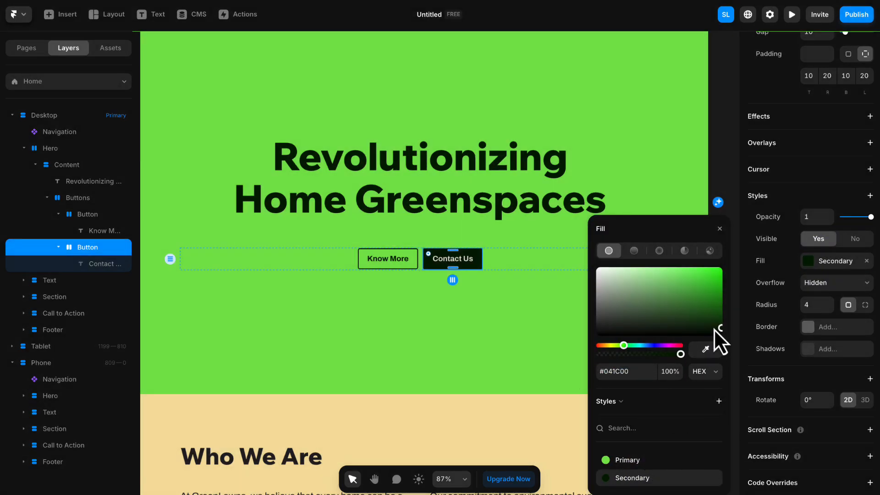
left_click(719, 228)
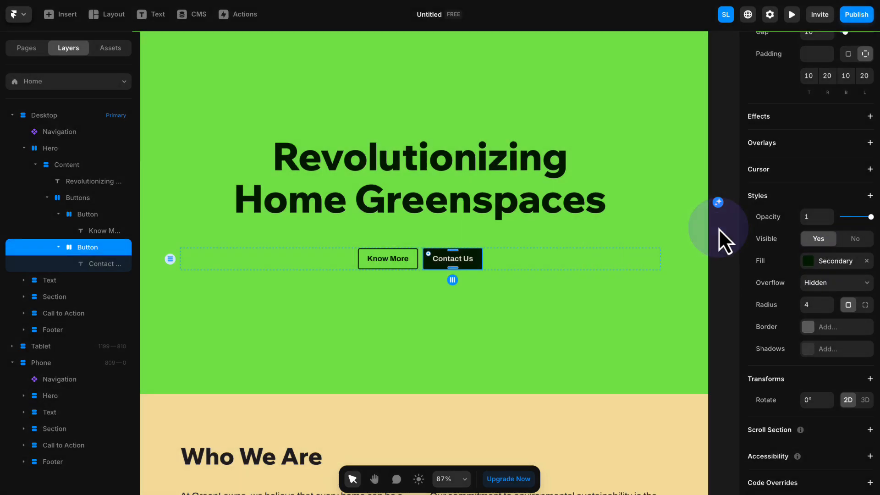
- Set the Contact Us button's label text color to white, #FFFFFF
left_click(463, 259)
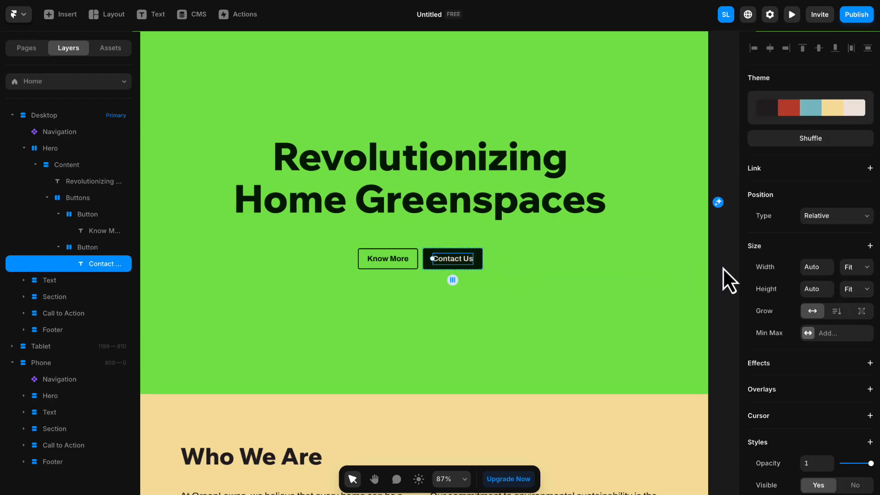
scroll(779, 268, "down", 8)
left_click(808, 266)
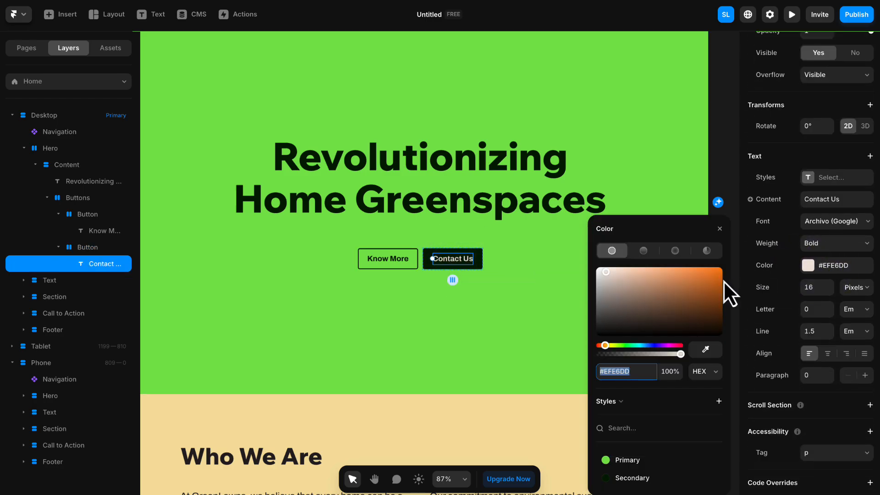
left_click(651, 287)
left_click_drag(589, 270, 571, 262)
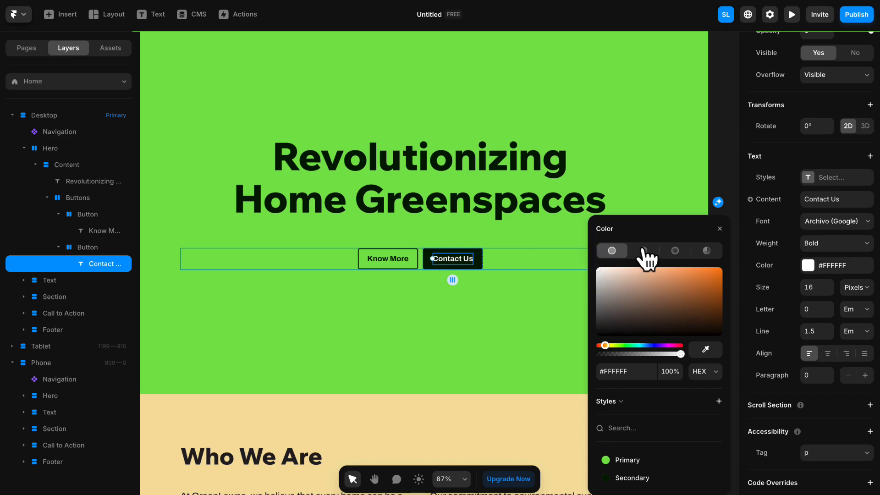
left_click(720, 229)
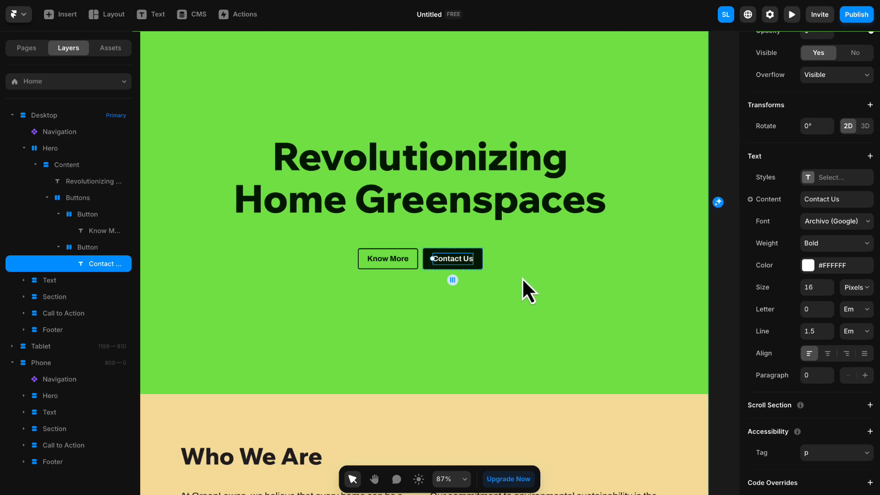
- Try two alternative theme color variations on the Who We Are section and undo both
scroll(522, 278, "down", 3)
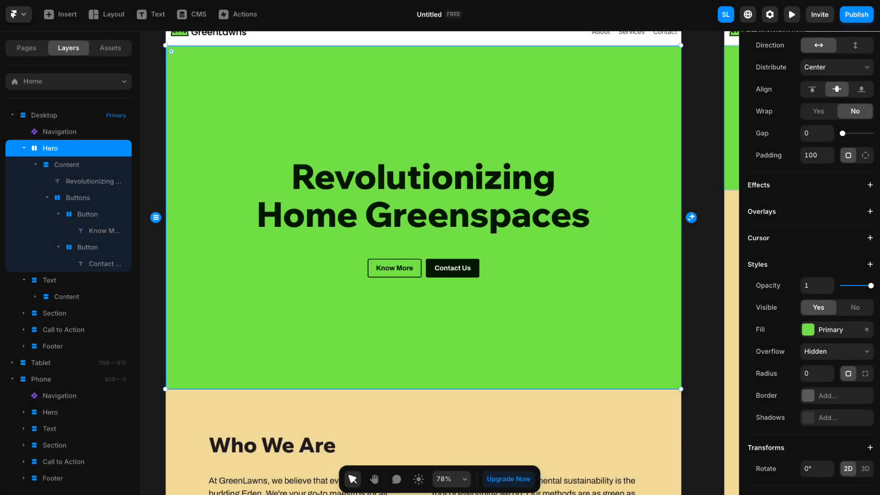
scroll(673, 83, "down", 5)
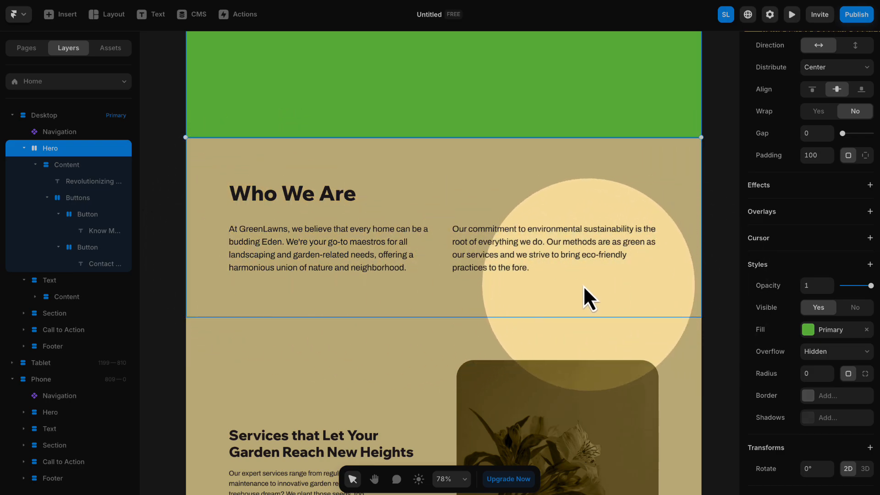
left_click(301, 166)
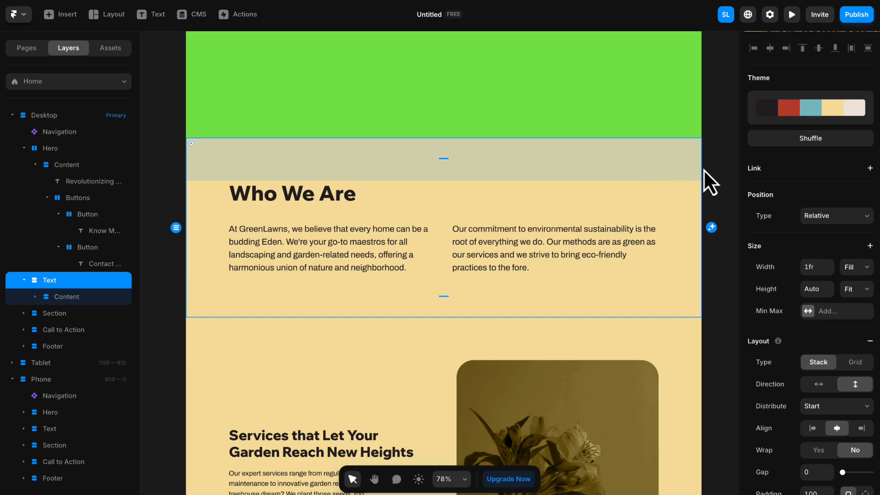
scroll(848, 184, "down", 3)
scroll(848, 183, "up", 2)
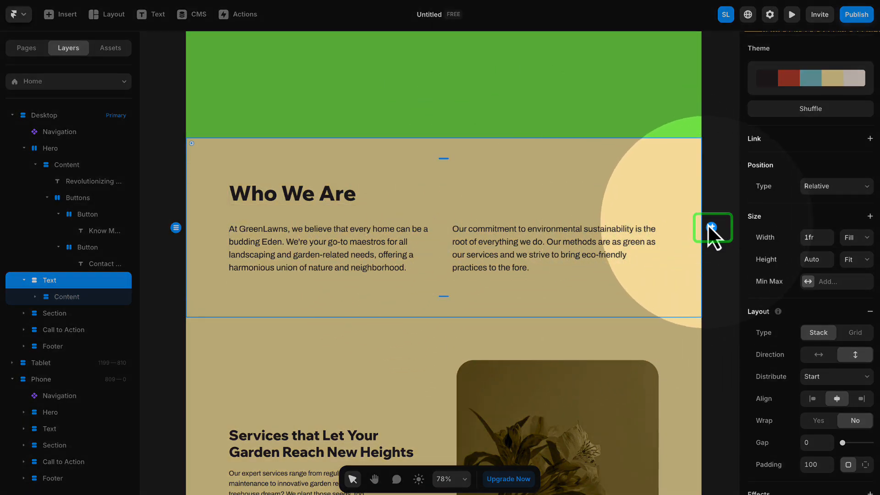
left_click(711, 228)
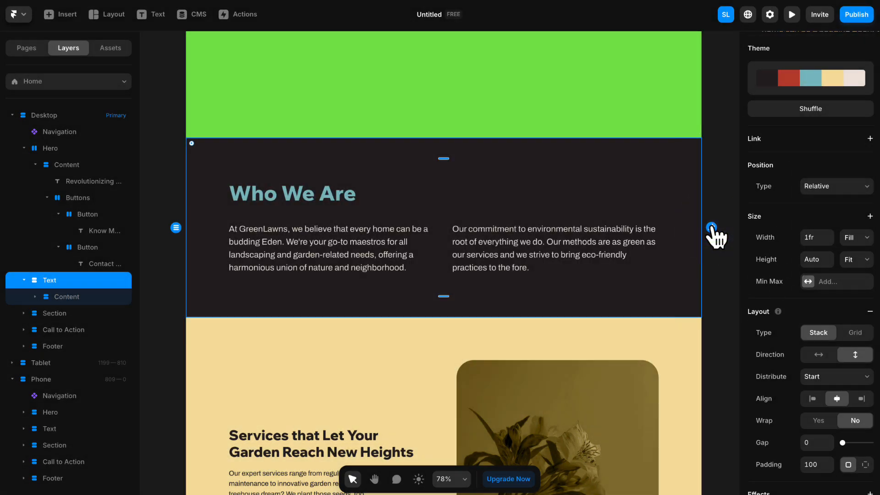
left_click(711, 227)
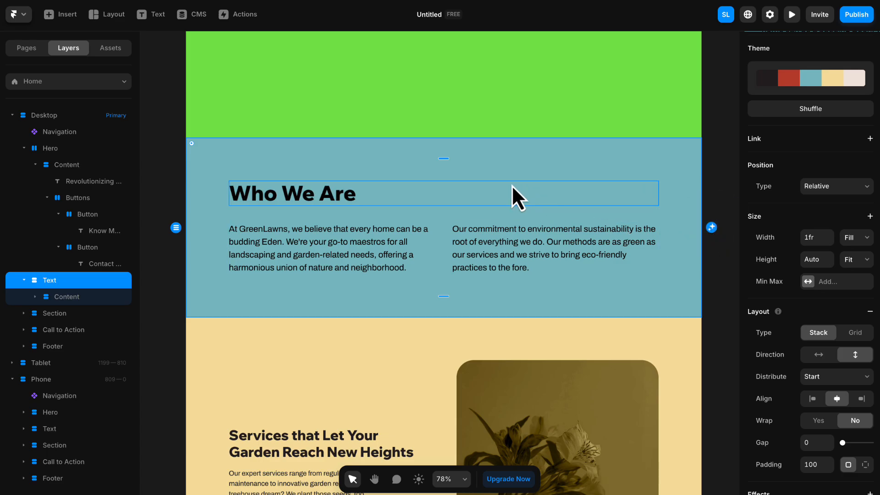
key("ctrl+z")
key("ctrl+z")
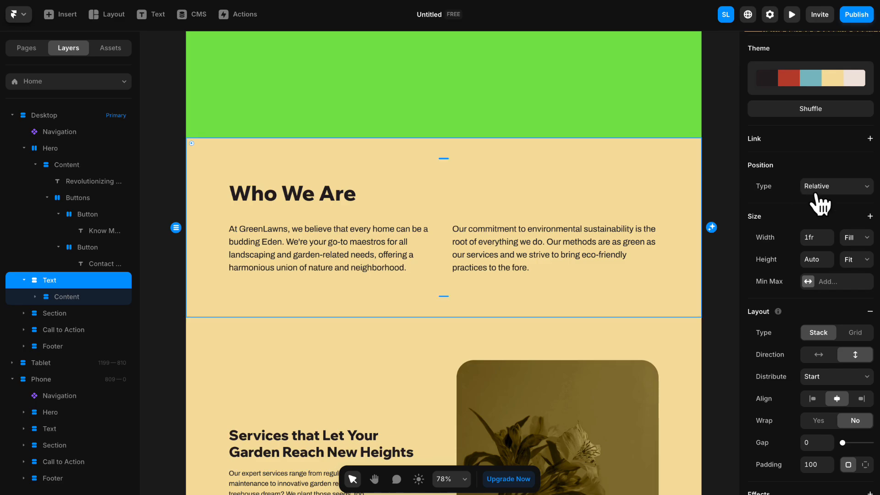
- Set the Who We Are section's fill to white, #FFFFFF
scroll(820, 205, "down", 8)
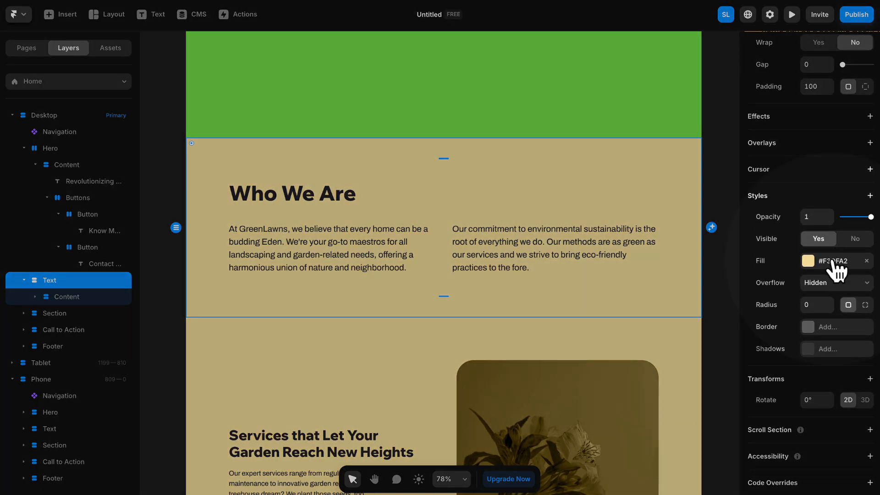
left_click(831, 261)
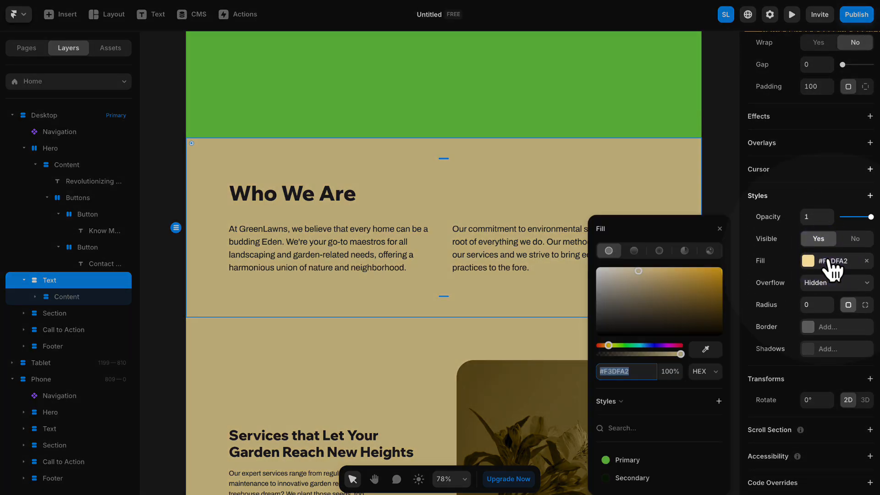
left_click(637, 278)
left_click_drag(636, 277, 574, 262)
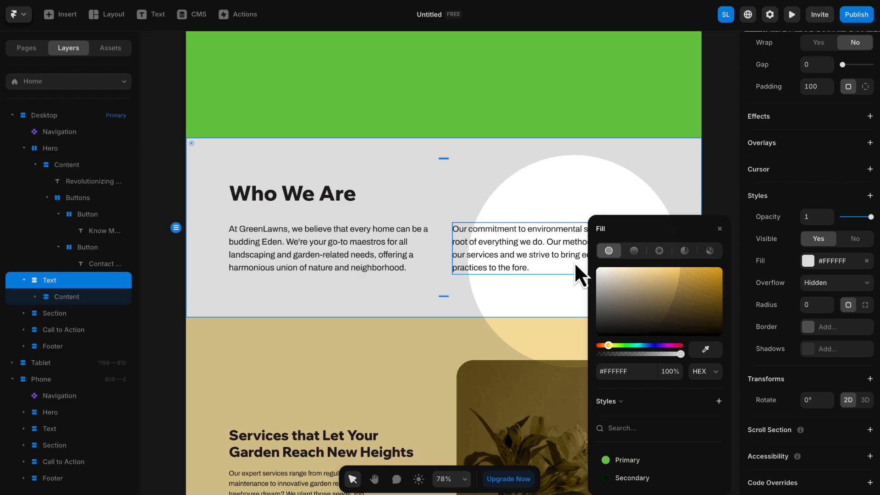
left_click(719, 229)
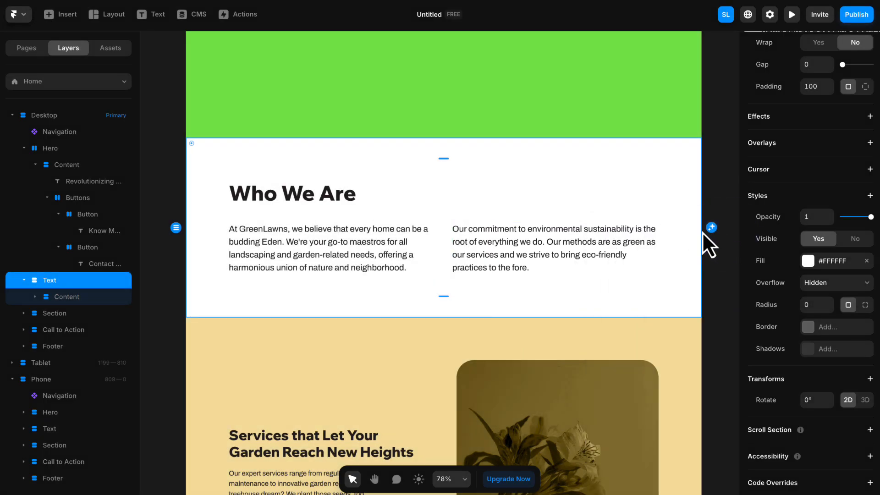
- Draw a square frame about 306 × 306 on the empty canvas beside the desktop page's Who We Are section
left_click(289, 224)
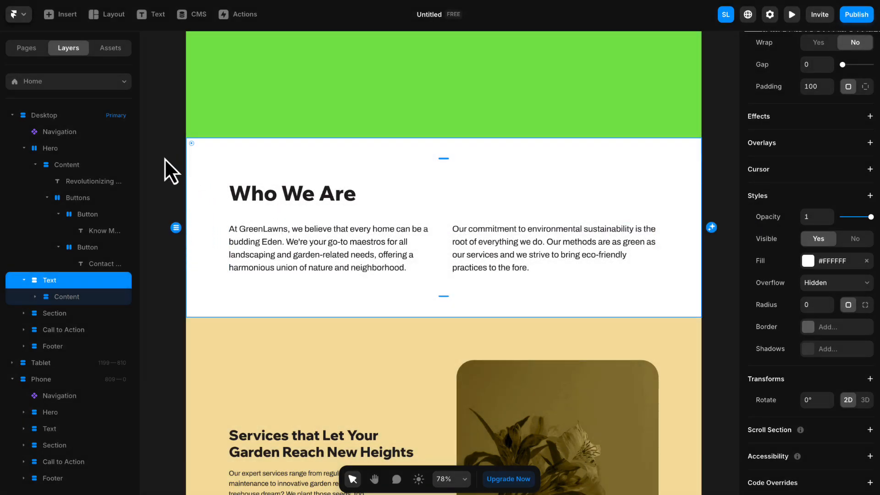
left_click(164, 158)
key("h")
left_click_drag(161, 165, 352, 186)
left_click(115, 16)
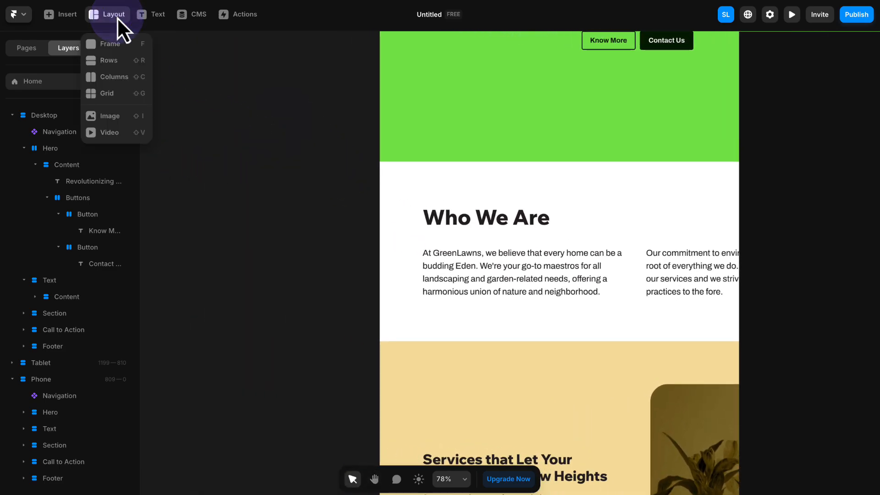
left_click(112, 44)
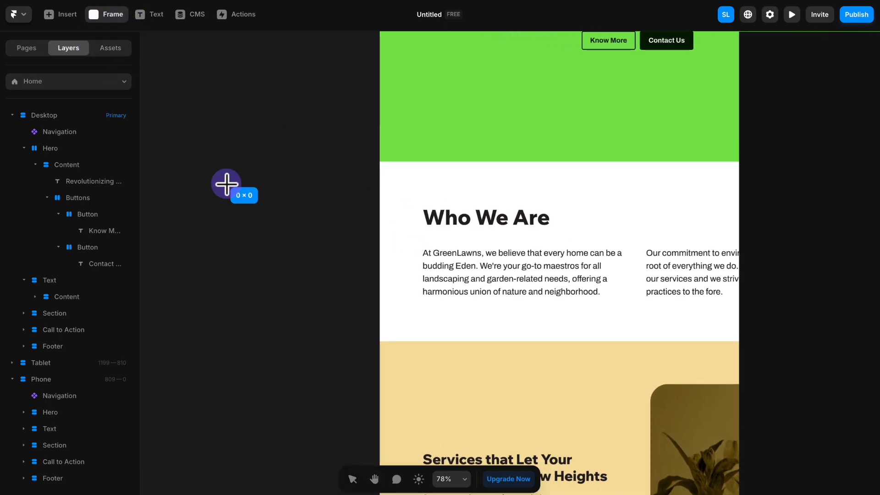
left_click_drag(227, 184, 357, 314)
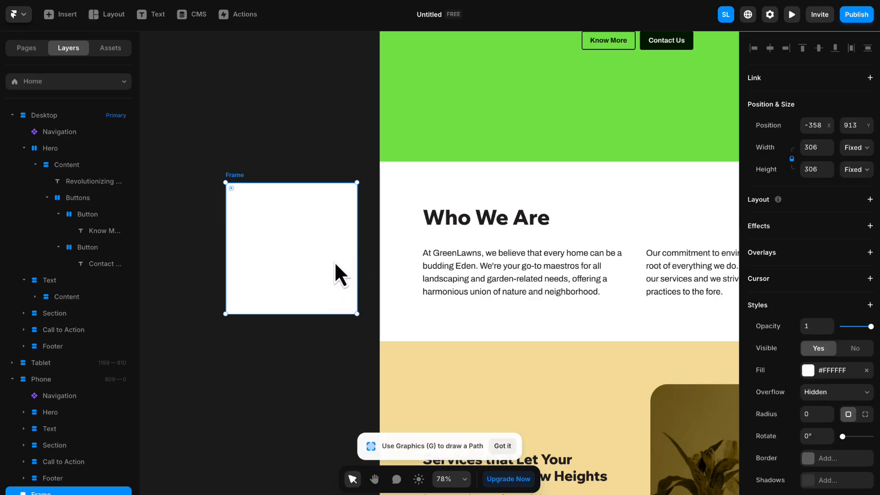
left_click_drag(321, 251, 319, 266)
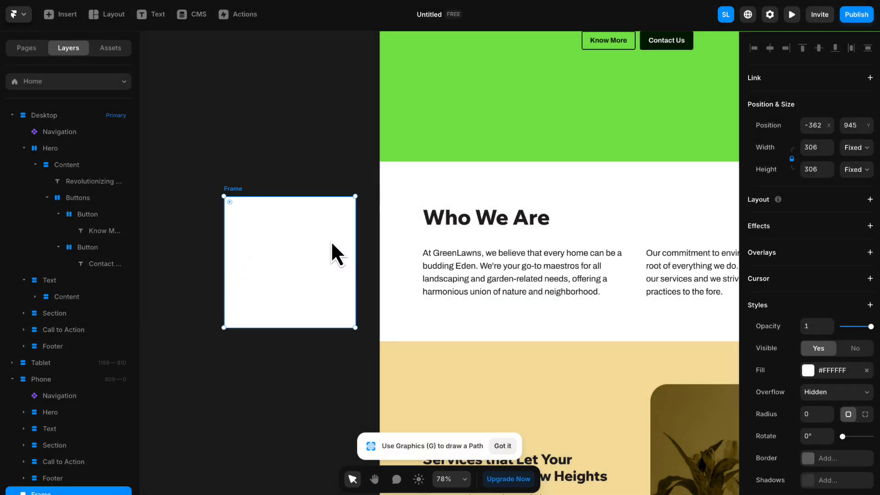
- Give the new frame an image fill using gardener.jpg from the Resources folder
left_click(836, 371)
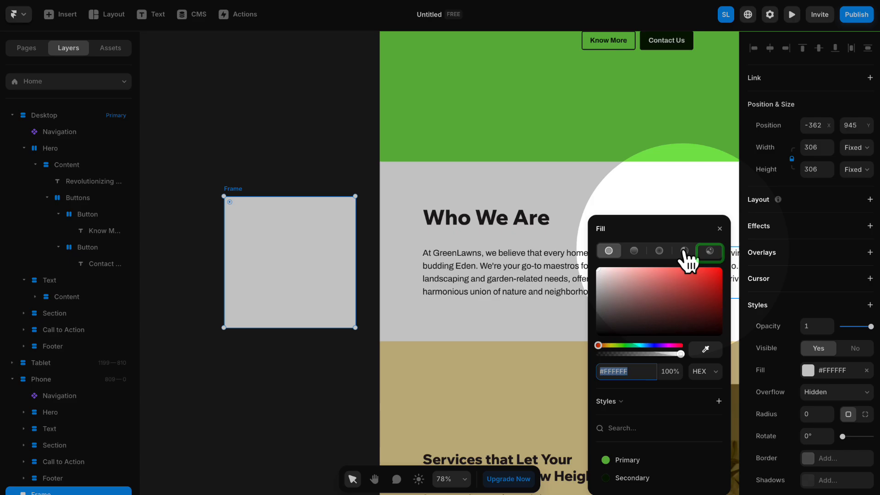
left_click(709, 251)
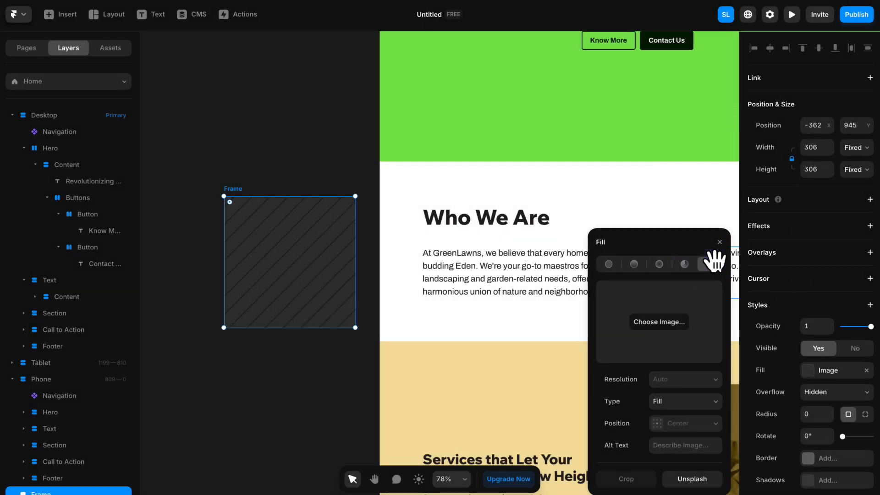
left_click(667, 322)
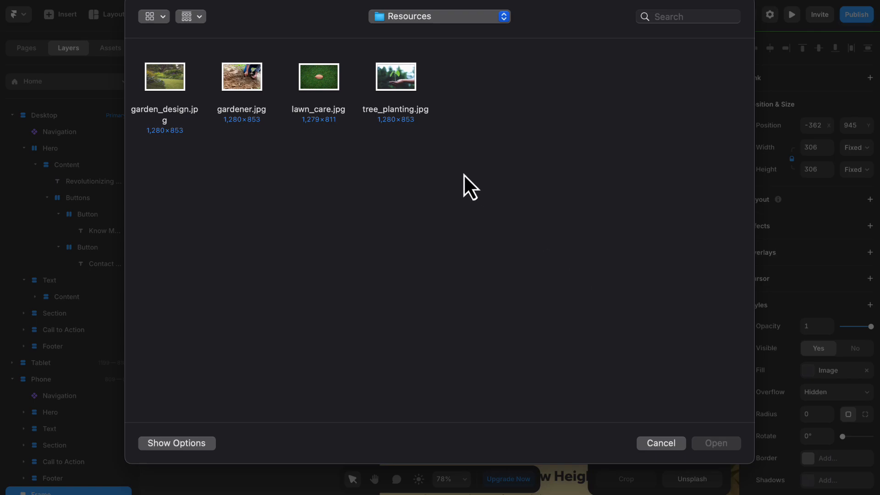
double_click(253, 84)
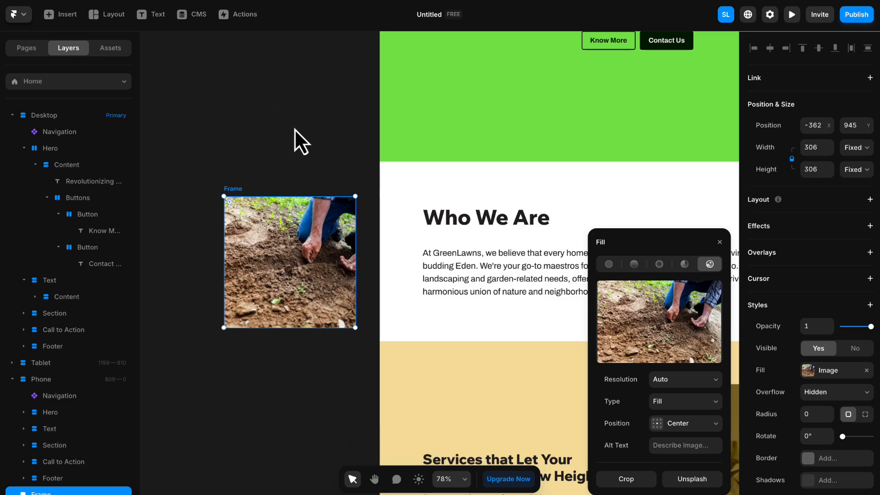
key("Escape")
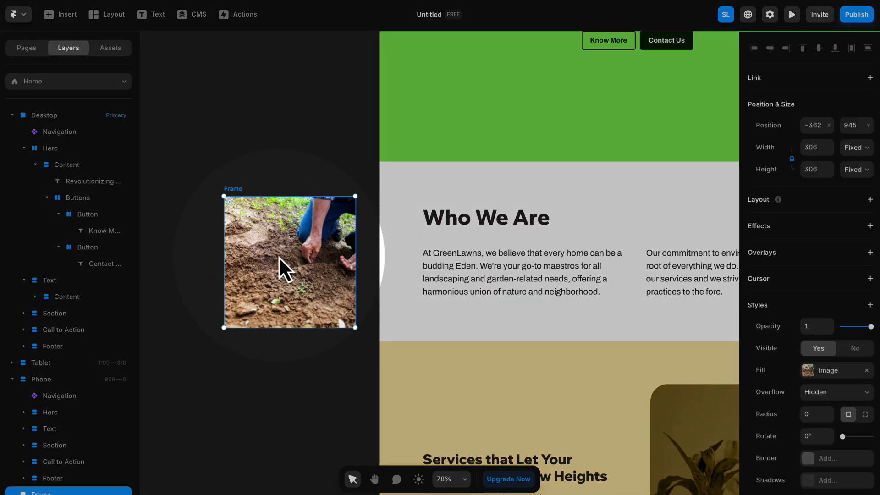
- Move the image frame into the Who We Are section's content, between the heading and the two text columns
left_click_drag(278, 257, 455, 237)
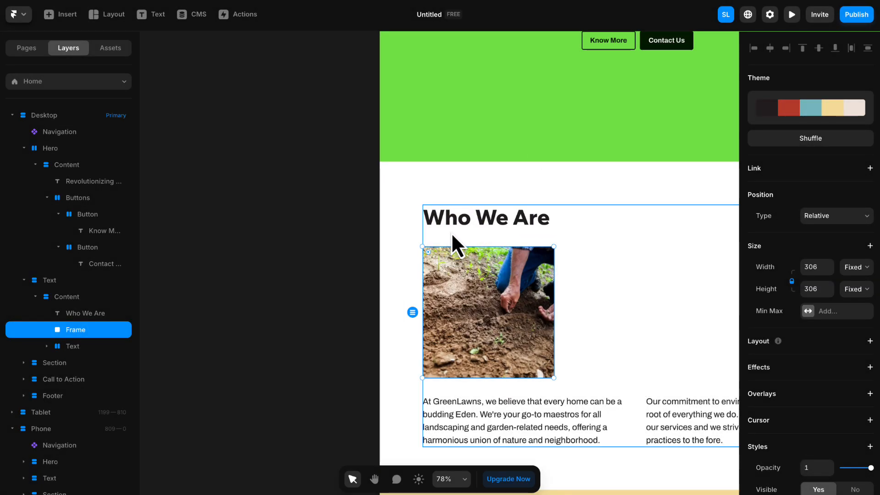
key("space")
left_click_drag(344, 224, 133, 133)
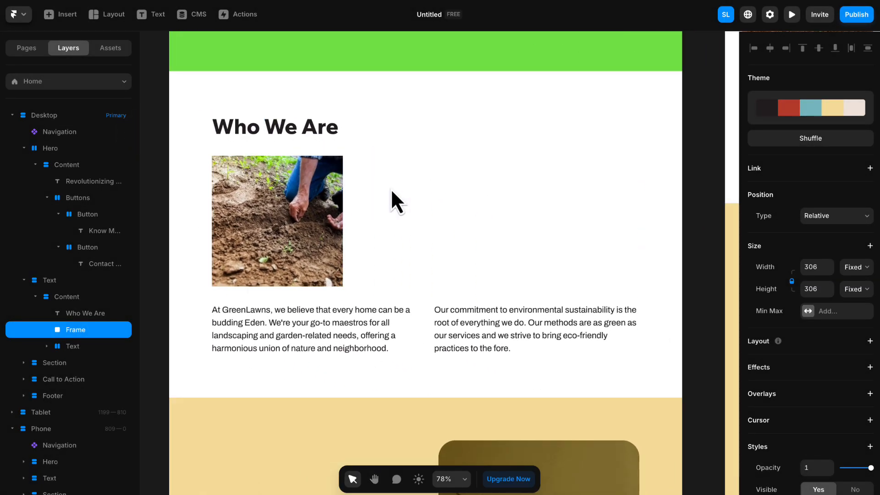
scroll(390, 188, "down", 1)
left_click(160, 136)
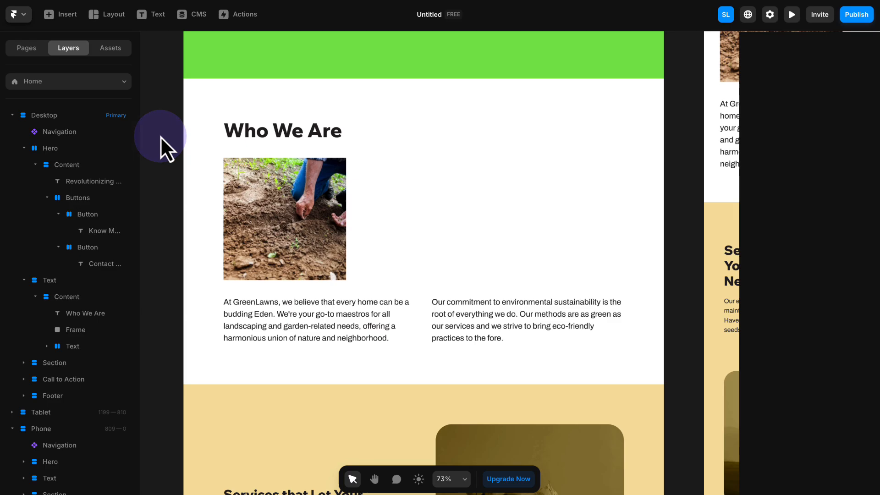
key("space")
left_click_drag(160, 137, 182, 139)
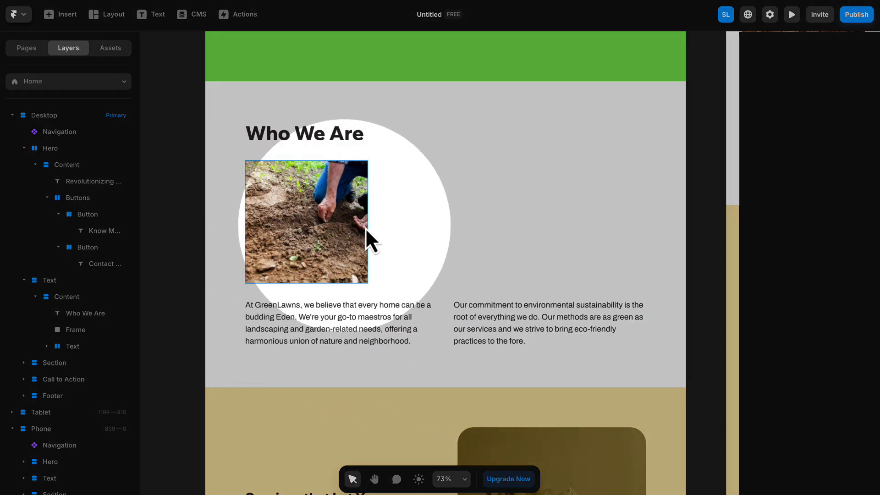
- Set the stack direction of the Who We Are section's two text paragraphs to vertical
left_click(385, 335)
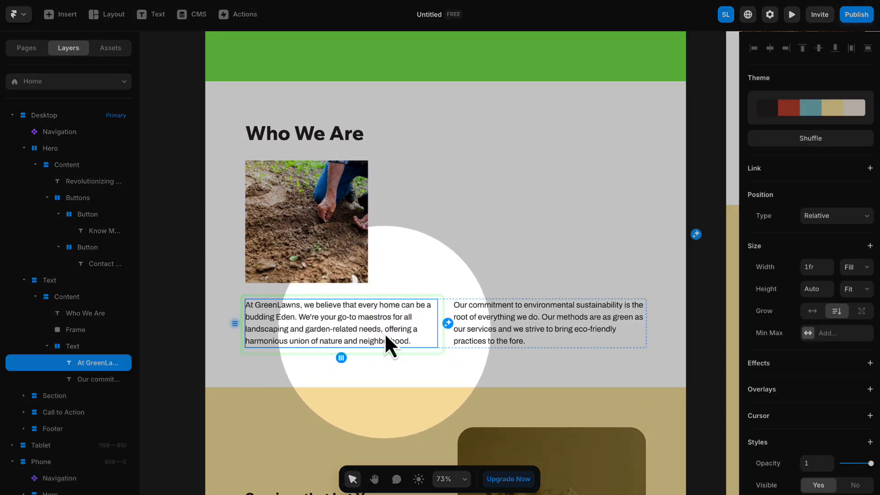
scroll(93, 268, "down", 3)
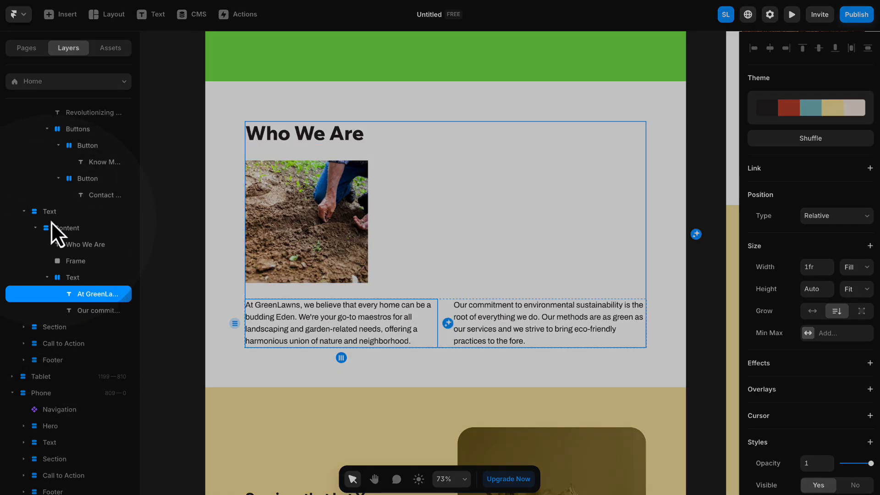
left_click(89, 310)
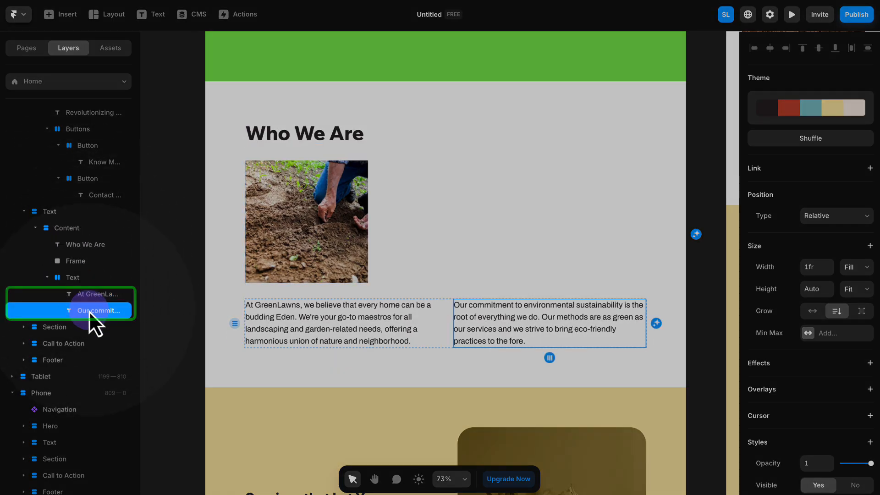
left_click(84, 294)
left_click(67, 278)
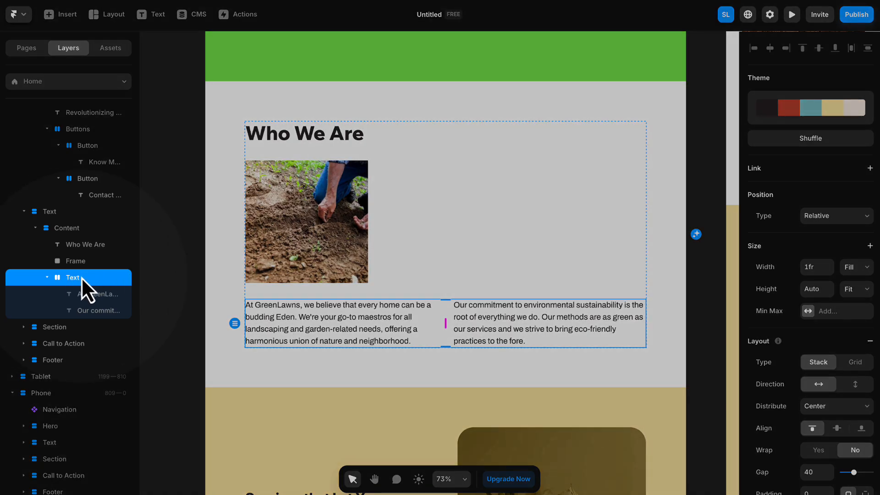
scroll(798, 287, "down", 5)
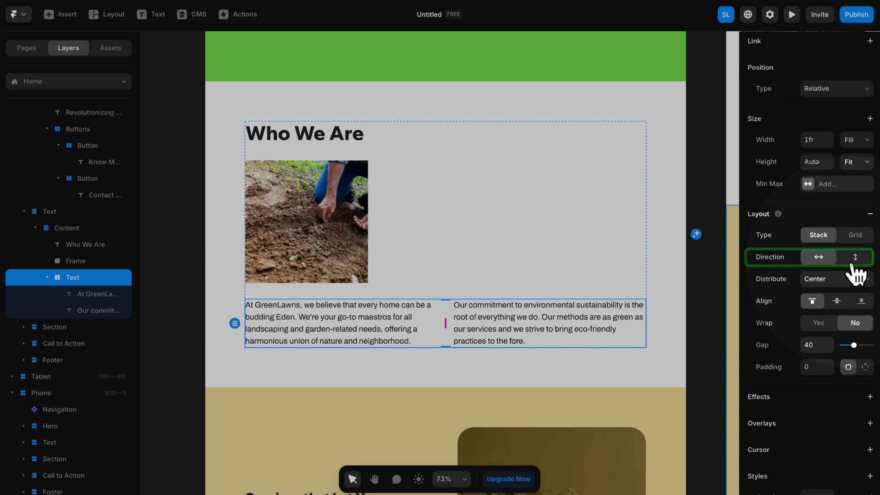
left_click(855, 257)
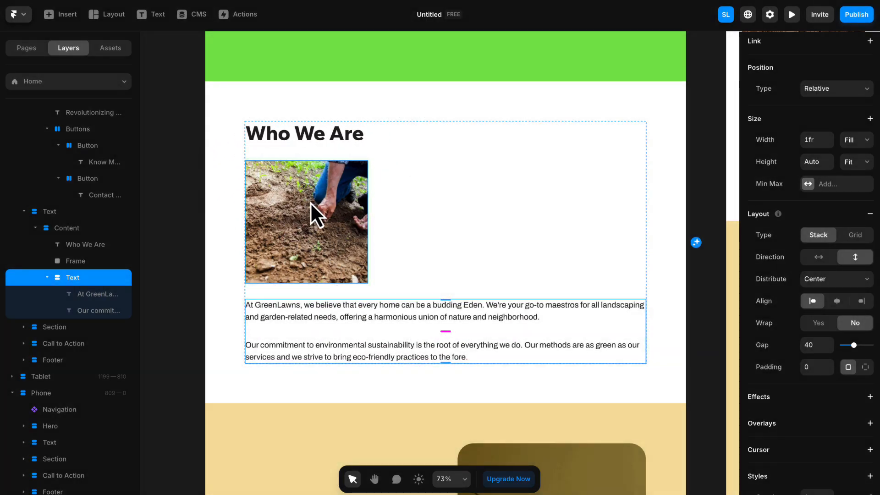
- Wrap the gardener image frame and the Text stack together in a new stack
left_click(310, 202, "shift")
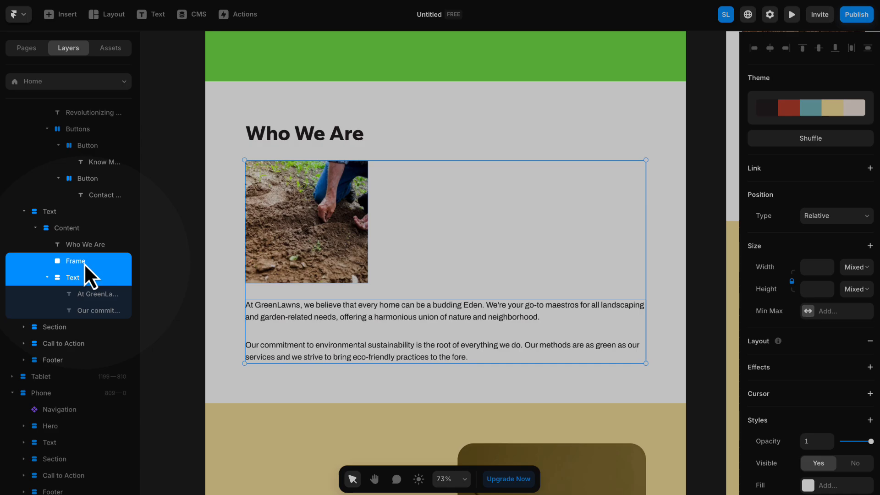
right_click(84, 262)
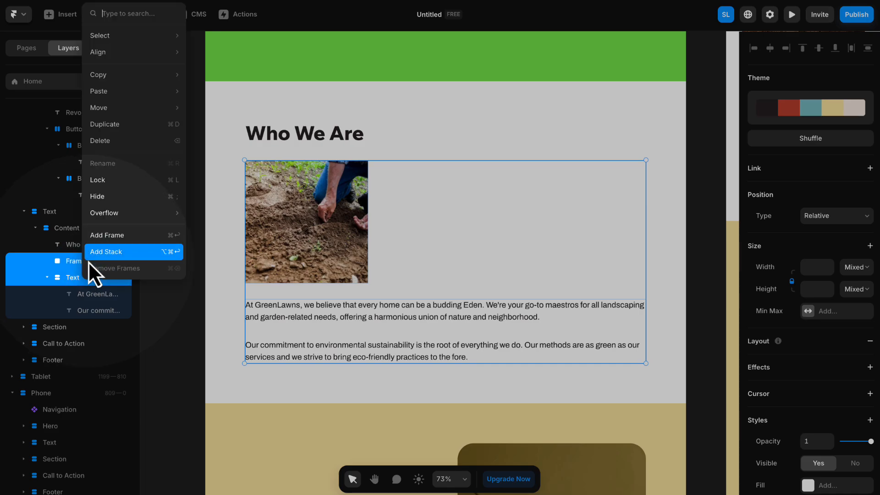
left_click(116, 252)
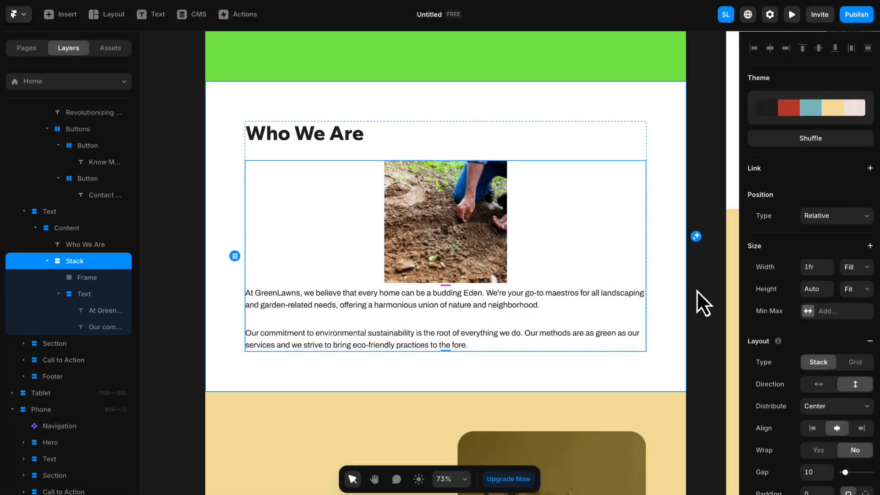
- Set the new stack's direction to horizontal and its gap to 50
scroll(815, 298, "down", 3)
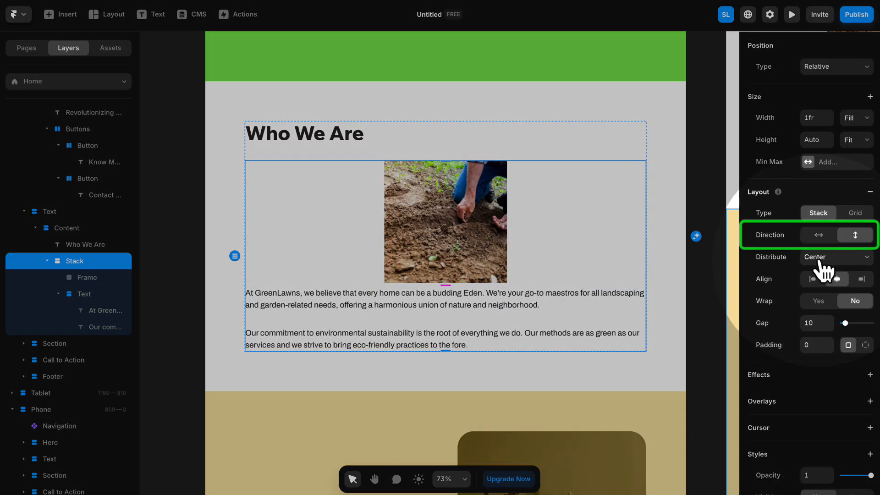
left_click(819, 235)
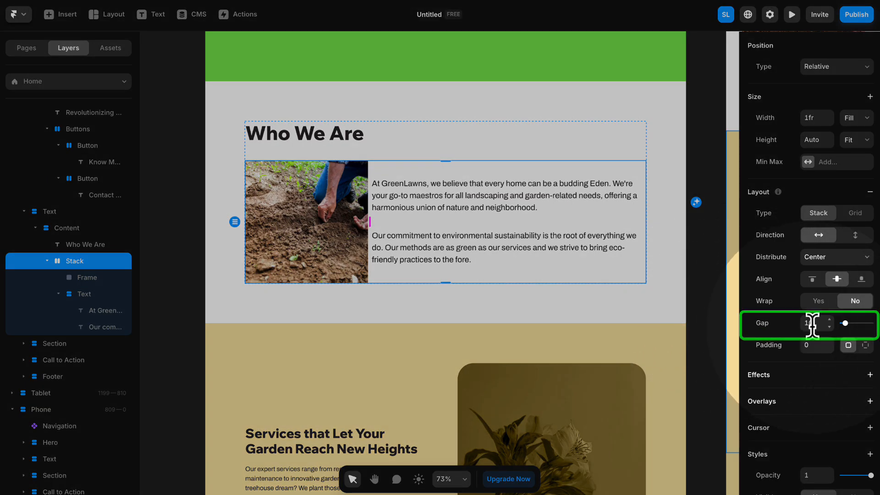
left_click(811, 323)
type("5")
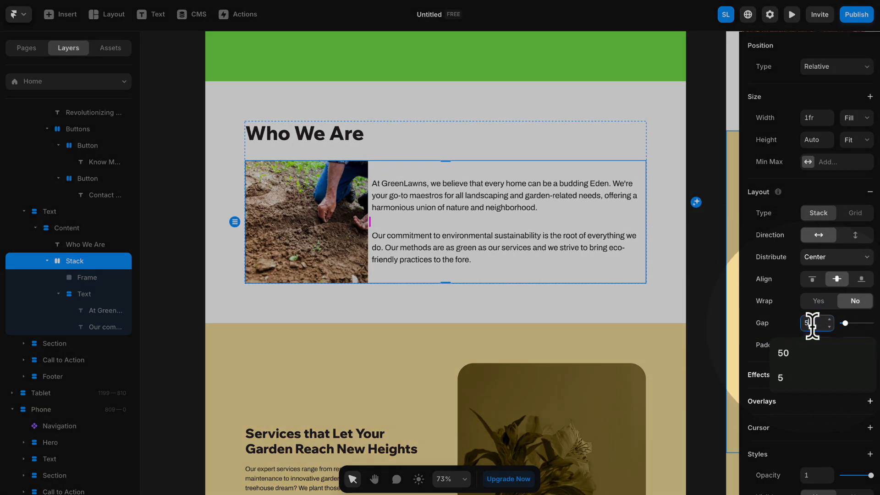
type("0")
key("Return")
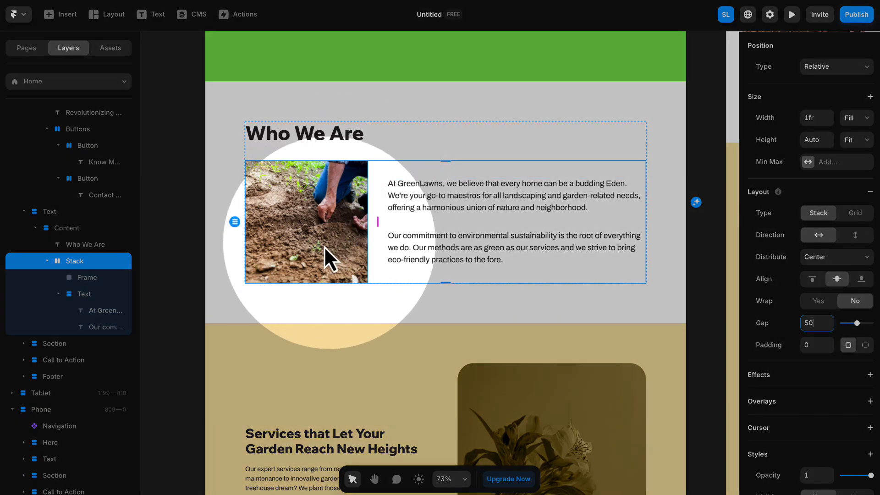
- Round the gardener image frame's corners fully so that it forms a circle
left_click(318, 187)
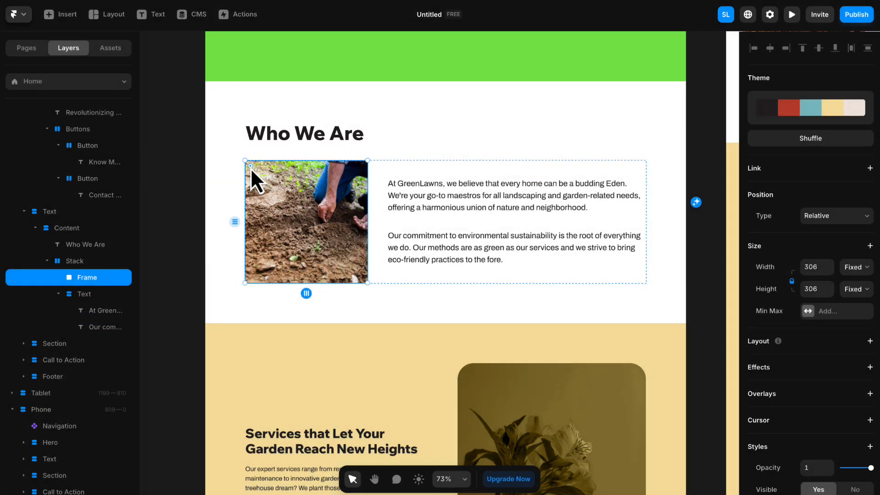
left_click_drag(251, 168, 315, 220)
left_click_drag(371, 268, 371, 268)
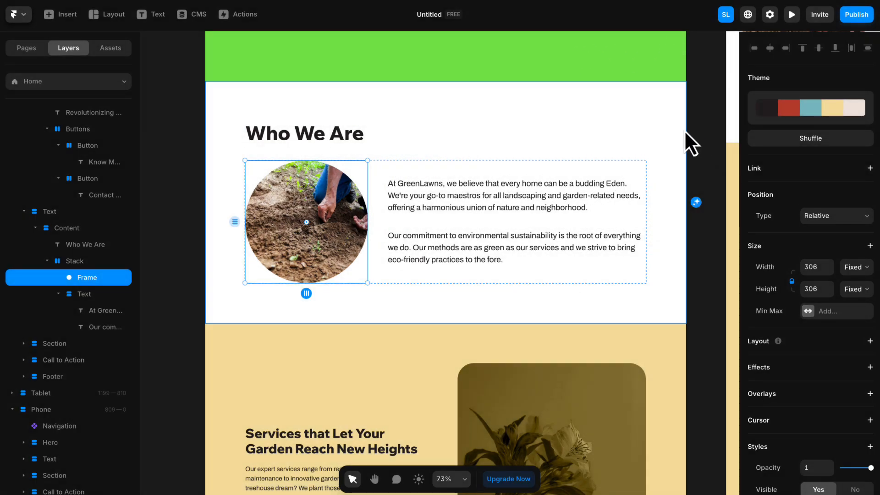
left_click(700, 130)
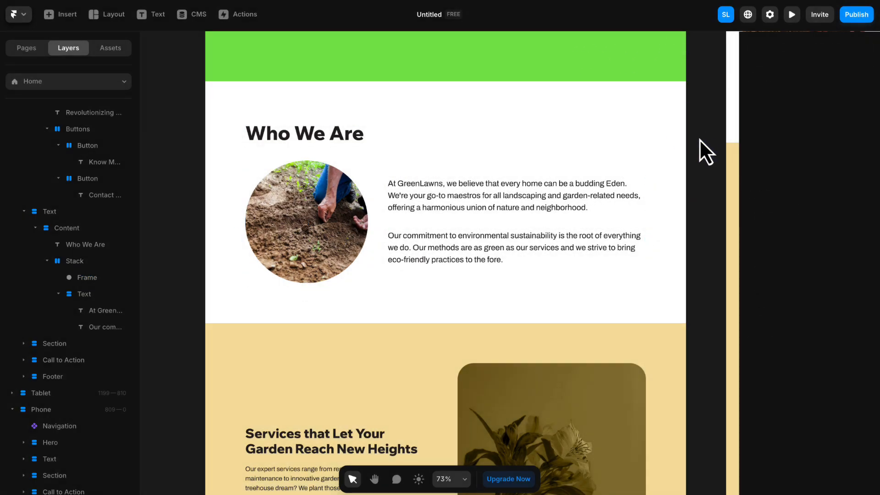
- Set the Who We Are image-and-text stack's direction to vertical in the Phone layout
key("h")
left_click_drag(696, 136, 341, 139)
scroll(653, 175, "up", 1)
scroll(654, 175, "down", 5)
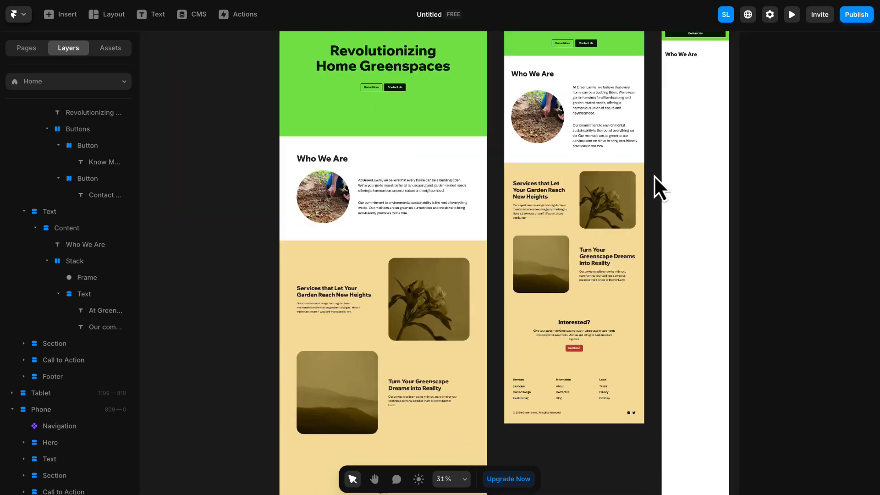
key("space")
left_click_drag(654, 162, 542, 189)
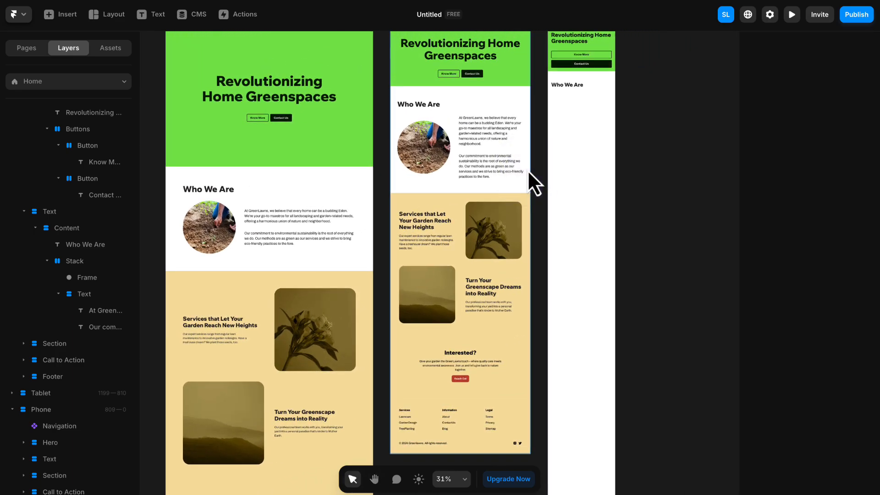
scroll(527, 170, "up", 2)
key("space")
left_click_drag(552, 160, 526, 172)
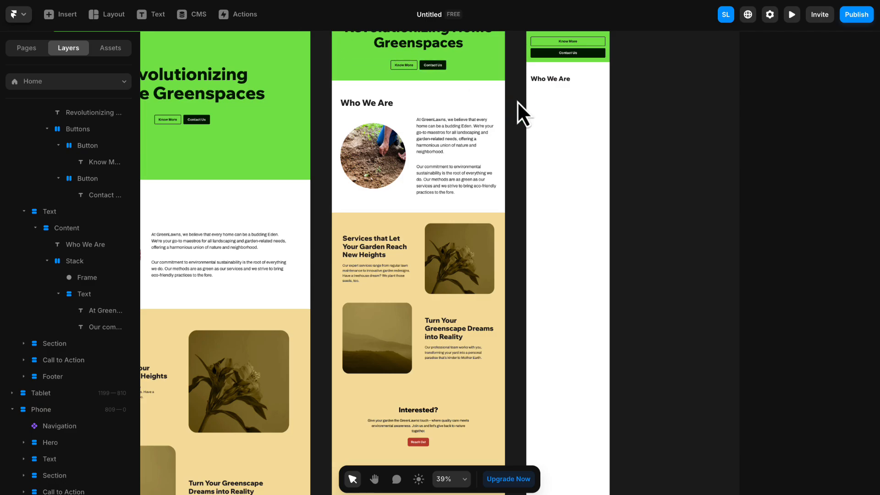
scroll(504, 108, "right", 2)
left_click(390, 118)
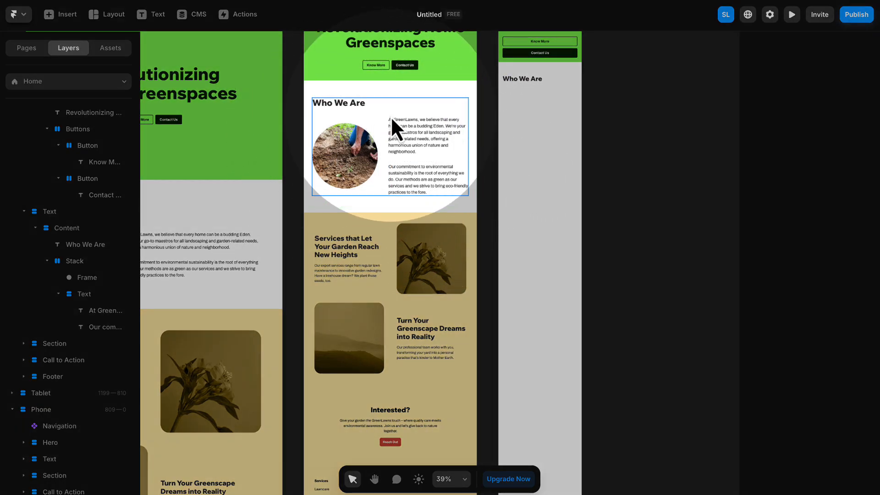
left_click_drag(390, 117, 530, 124)
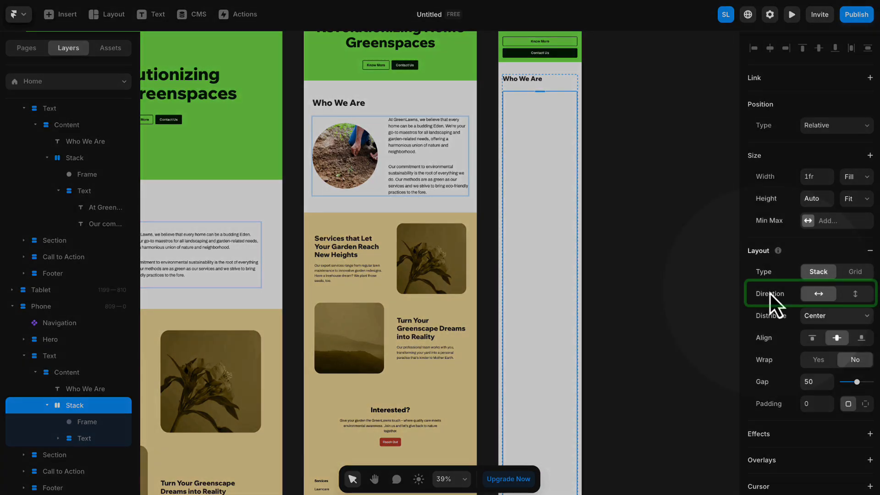
left_click(855, 294)
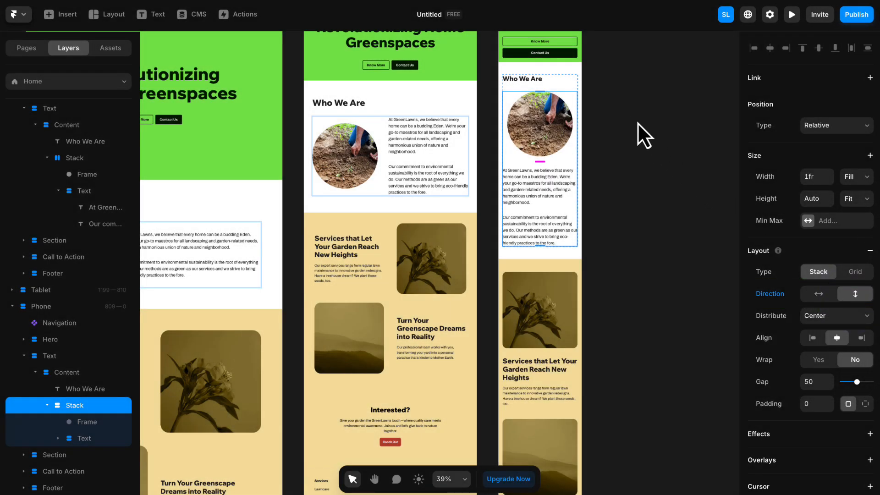
left_click(637, 122)
- Review the Who We Are section across the Phone, Tablet and Desktop layouts, plus the desktop services section below it
key("space")
left_click_drag(632, 115, 641, 146)
scroll(563, 161, "up", 3)
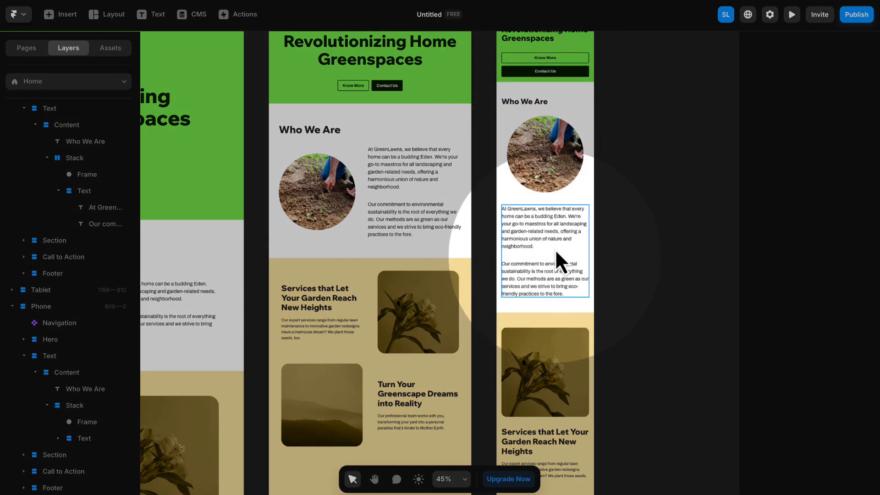
scroll(312, 117, "down", 2)
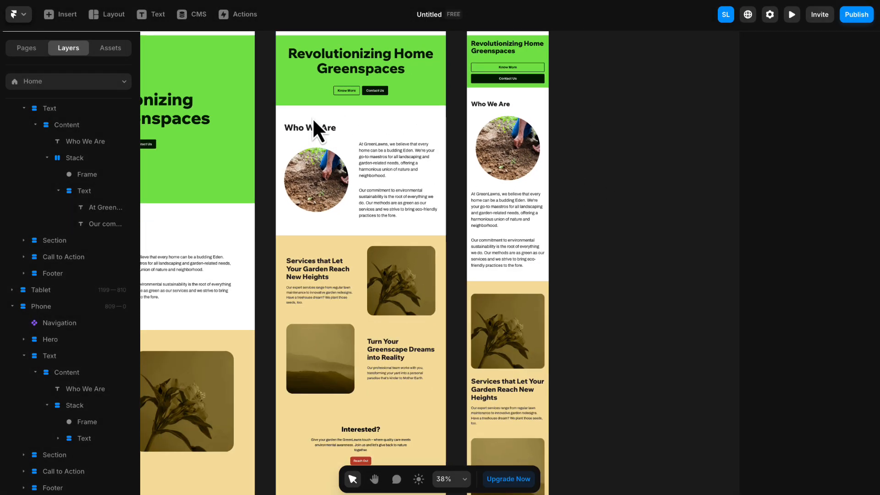
key("space")
left_click_drag(292, 124, 467, 157)
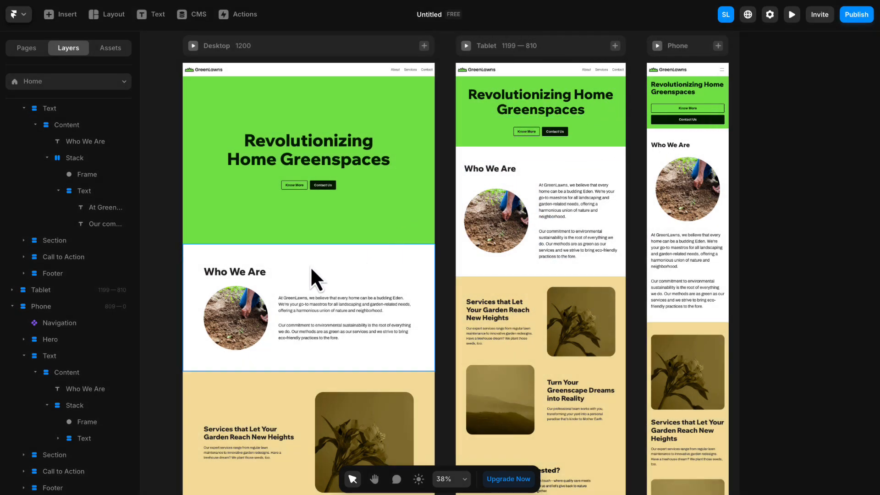
left_click_drag(161, 317, 250, 187)
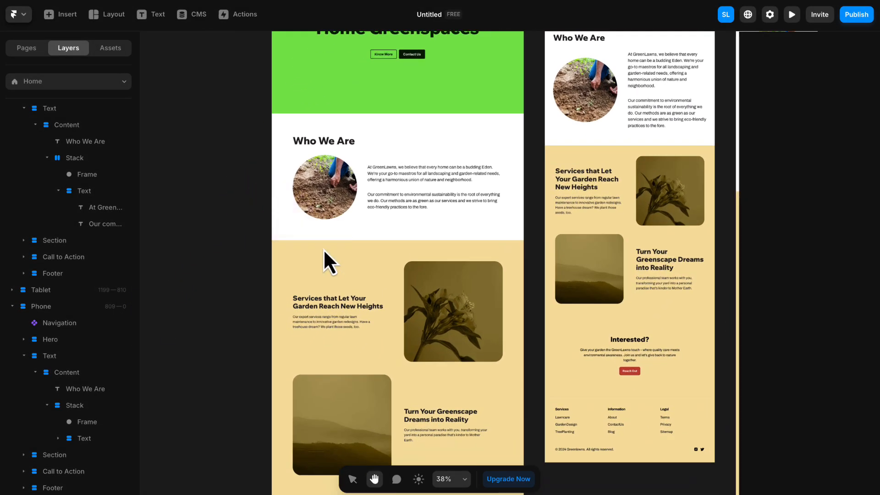
scroll(362, 292, "up", 1)
scroll(362, 292, "up", 2)
key("space")
left_click_drag(362, 292, 378, 144)
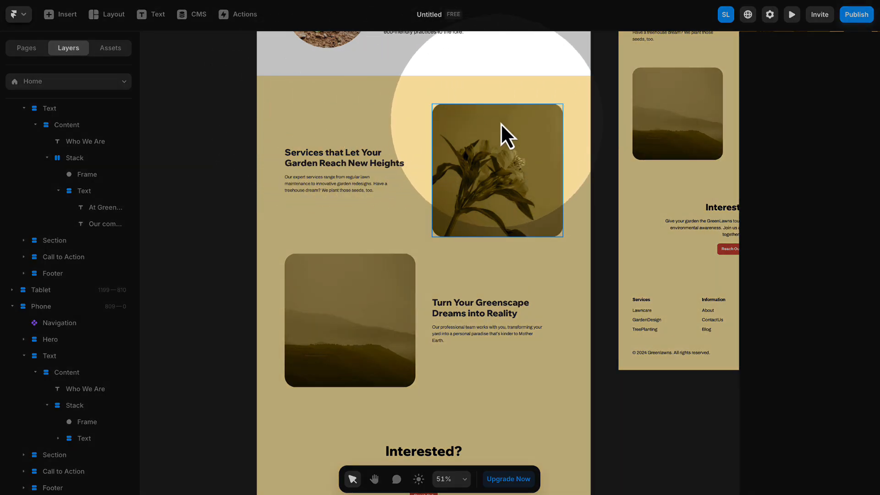
scroll(404, 126, "down", 1)
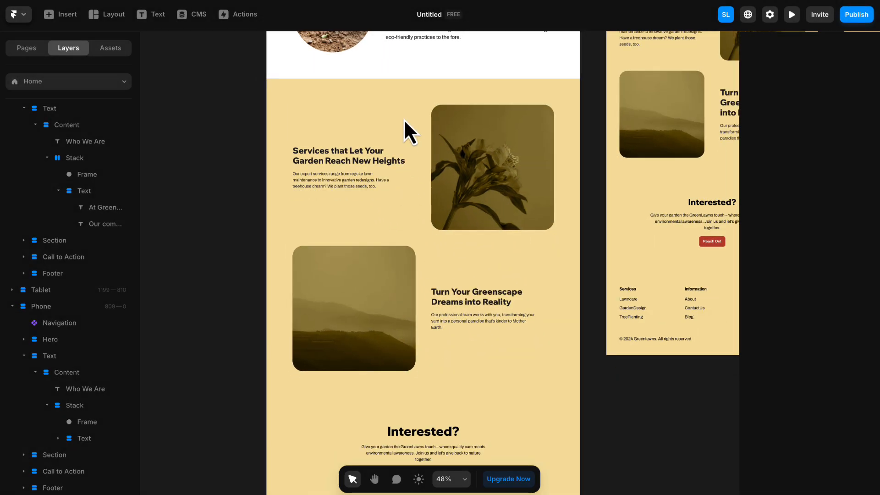
- Duplicate the desktop Who We Are heading
left_click_drag(408, 84, 397, 212)
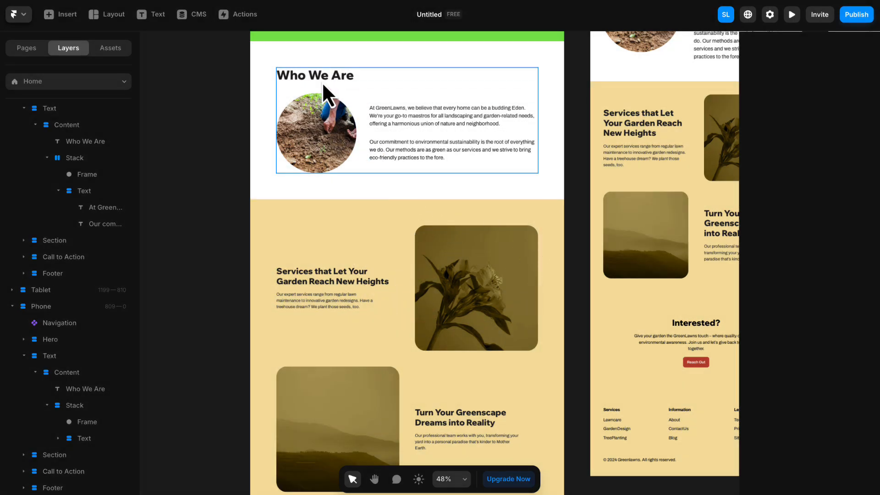
right_click(316, 77)
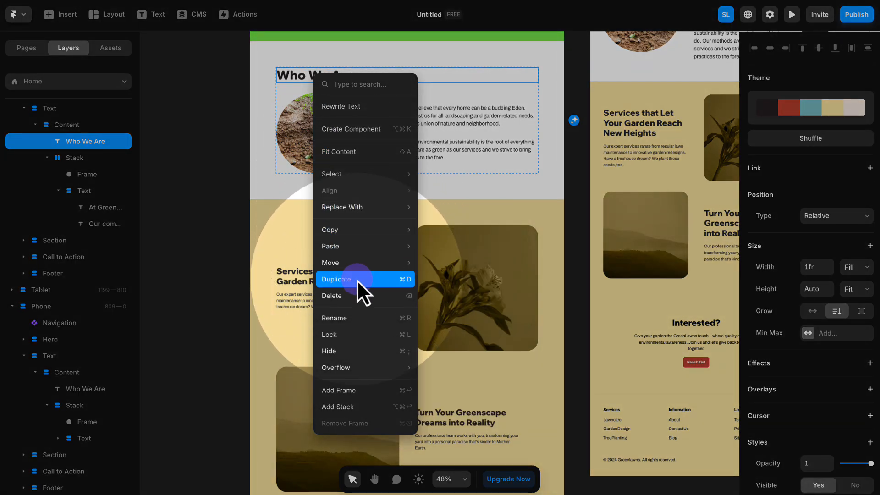
left_click(356, 279)
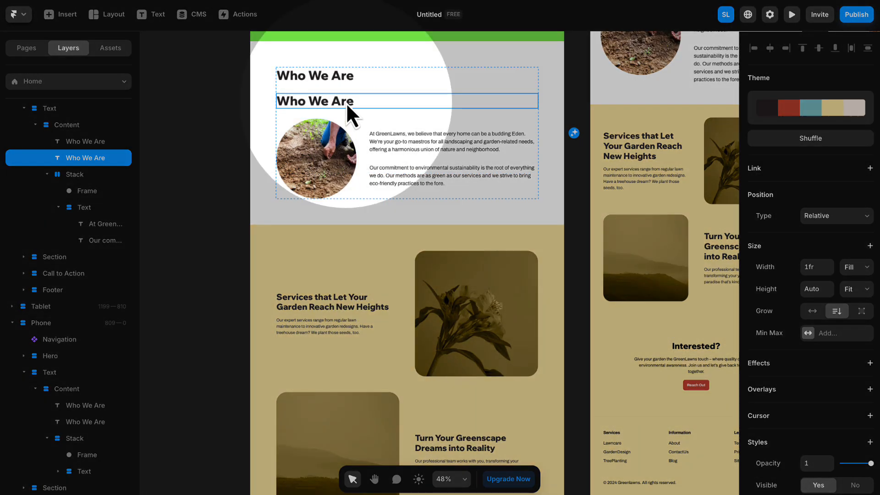
- Move the duplicated Who We Are heading into the services section, above its two wrappers
left_click(352, 246)
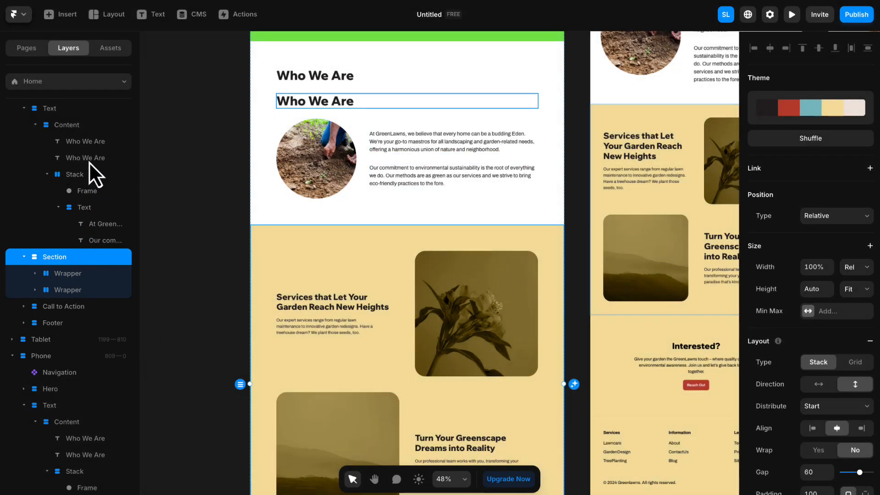
left_click(89, 158)
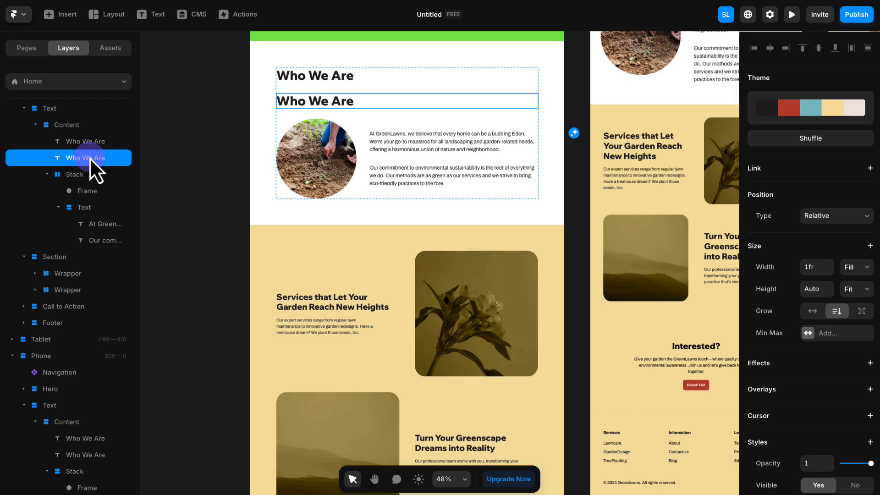
left_click_drag(85, 159, 70, 269)
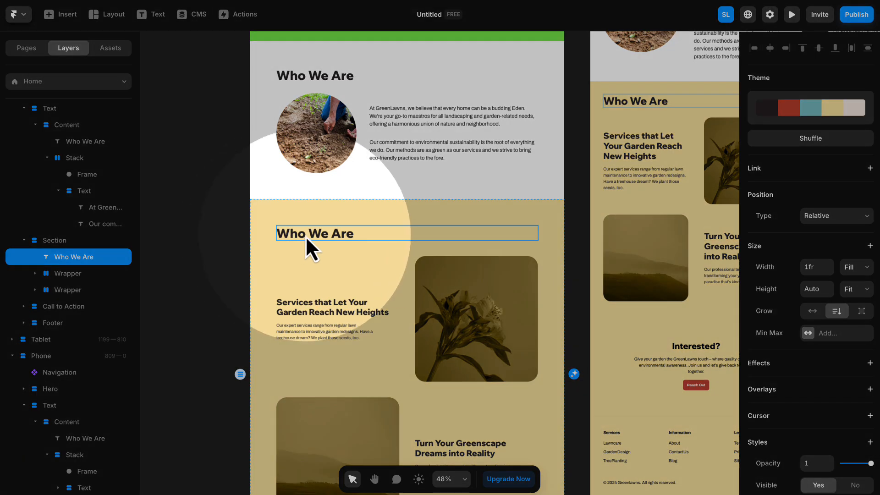
- Center-align the copied heading in the desktop services section and change its text to "Our Services"
scroll(779, 266, "down", 2)
scroll(789, 266, "down", 6)
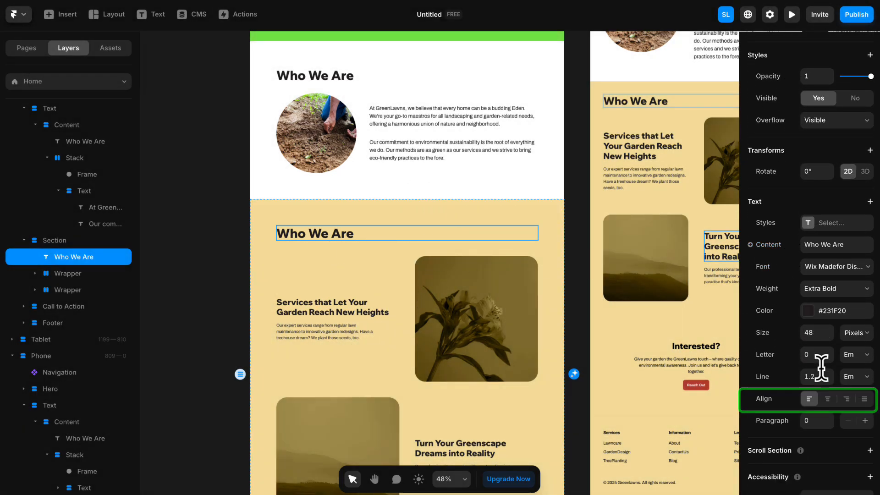
left_click(827, 398)
double_click(432, 236)
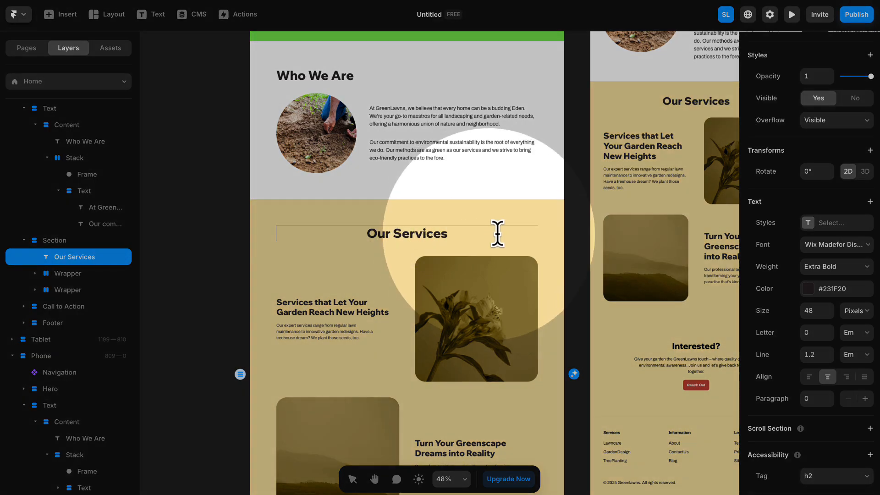
key("Escape")
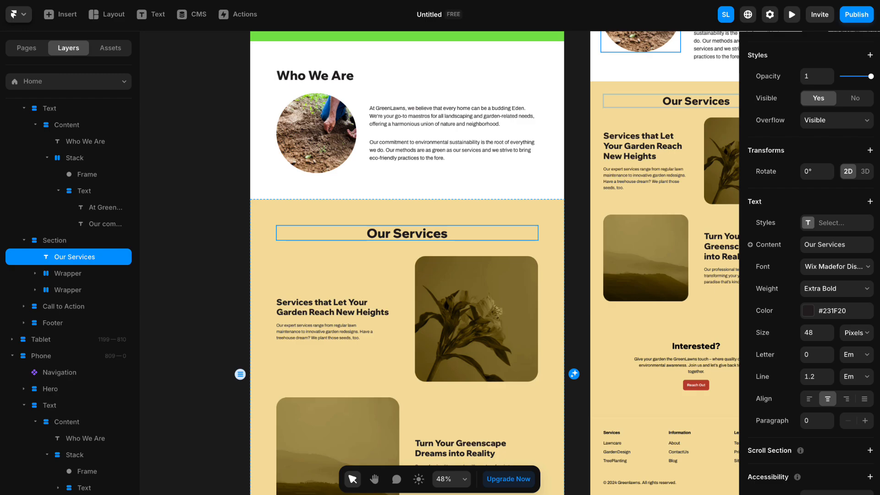
- Duplicate the first wrapper under the Our Services heading, with the text beside the flower image
scroll(435, 117, "down", 5)
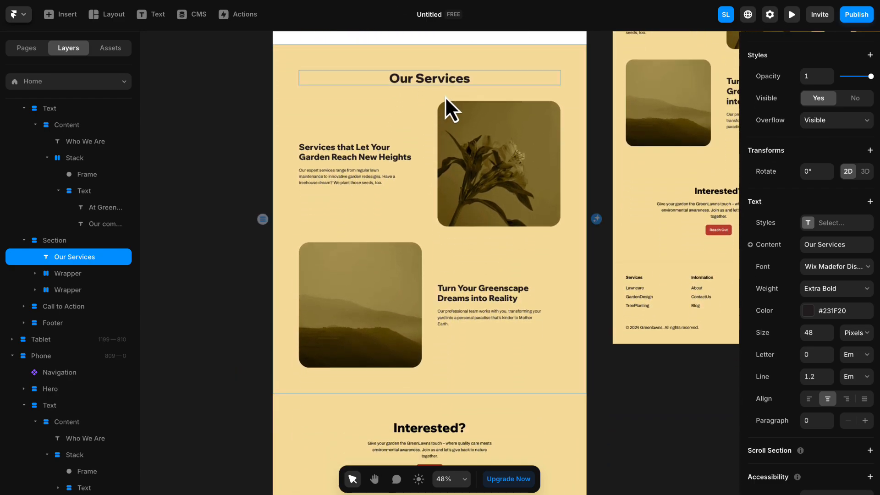
scroll(446, 98, "down", 1)
scroll(447, 98, "right", 1)
scroll(447, 98, "up", 1)
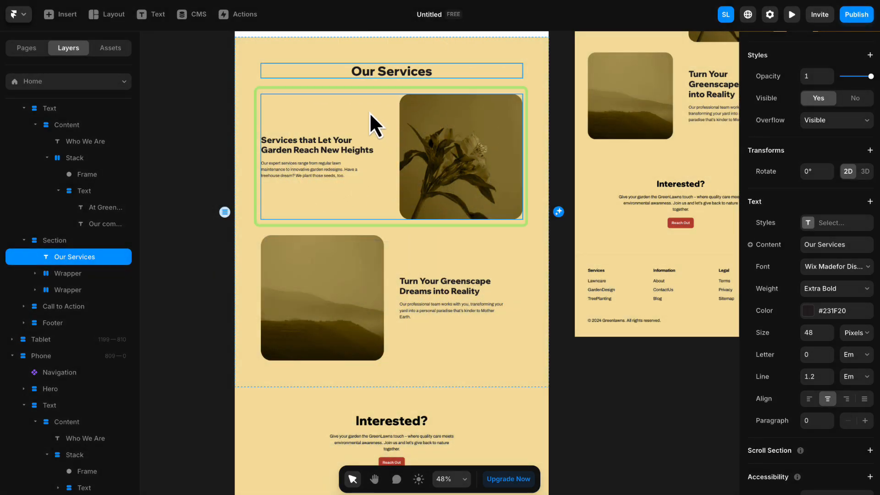
left_click(370, 114)
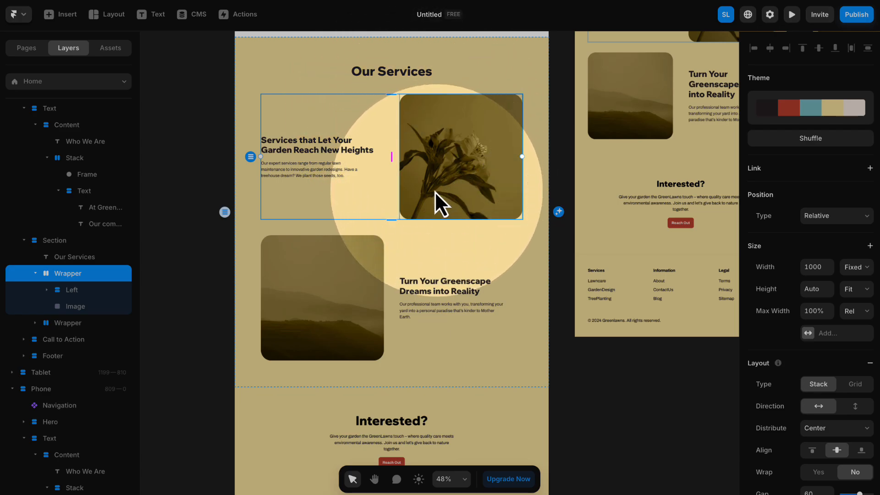
right_click(372, 110)
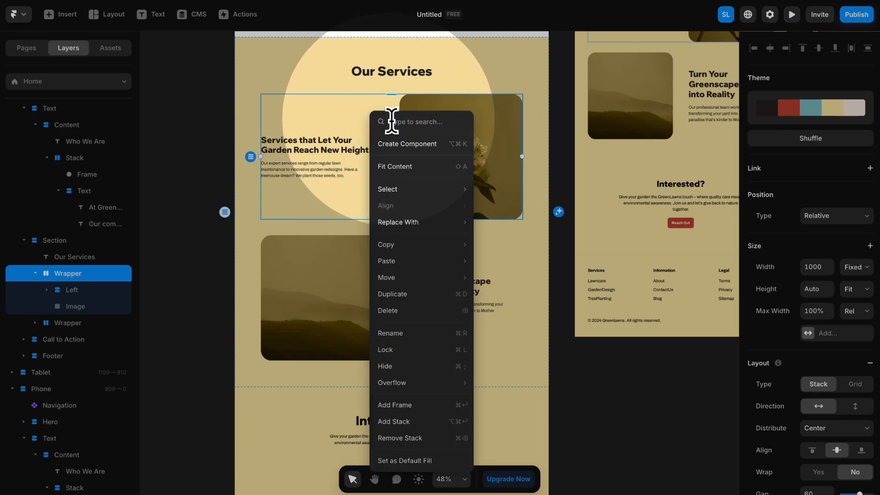
left_click(407, 293)
- Move the duplicated wrapper below the "Turn Your Greenscape Dreams into Reality" wrapper in the services section
scroll(409, 297, "down", 3)
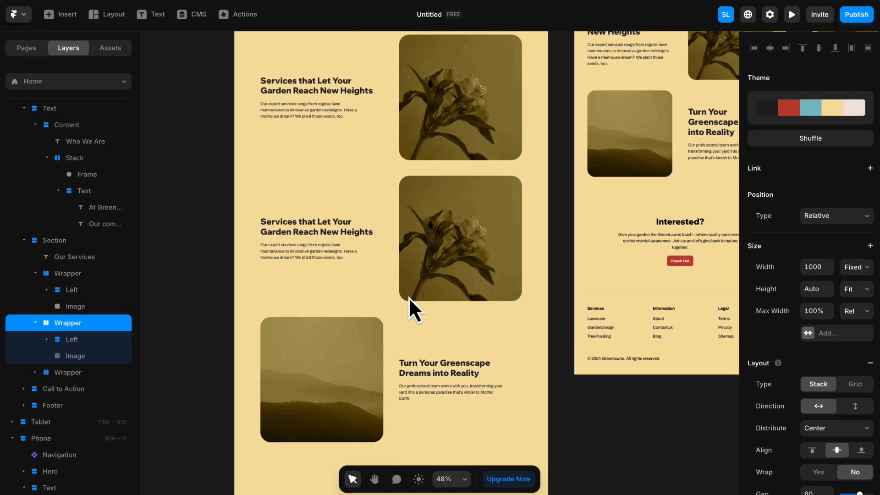
scroll(408, 296, "down", 3)
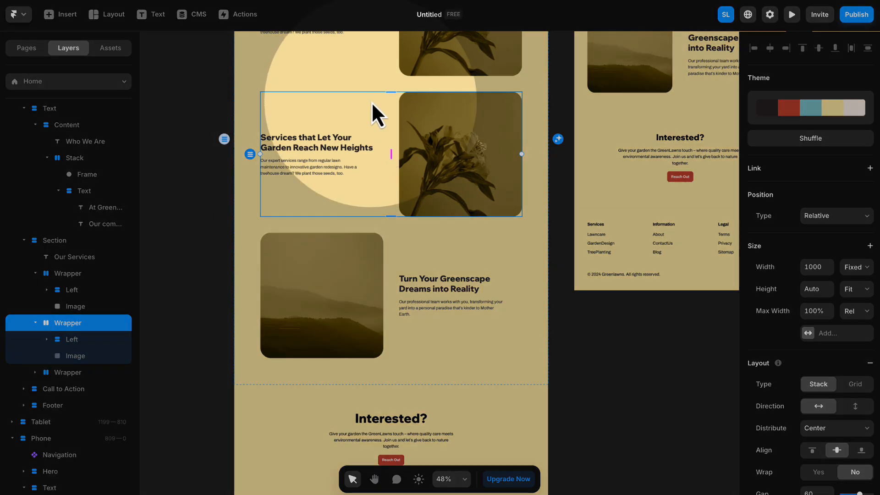
left_click_drag(378, 104, 384, 262)
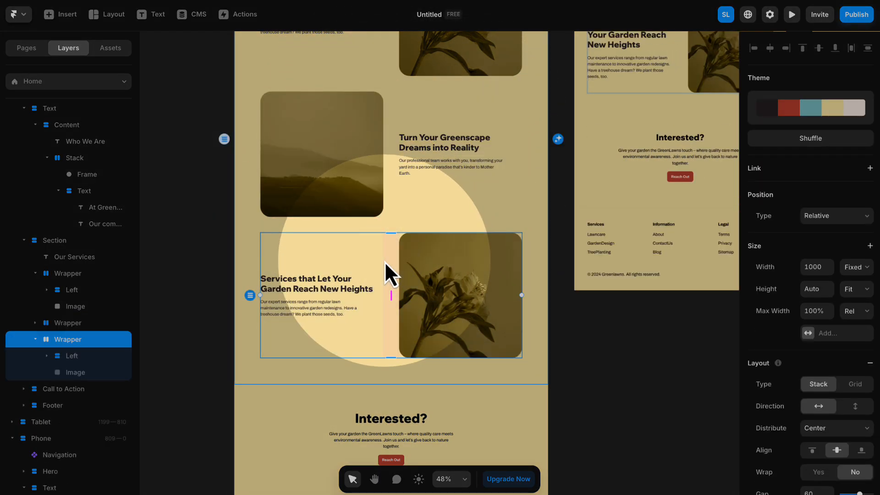
scroll(385, 251, "up", 4)
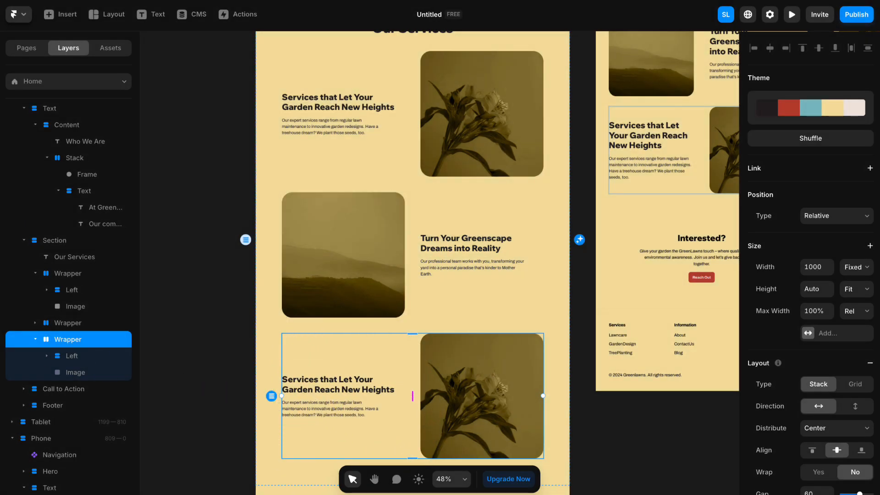
- Change the first service's heading to "Lawn Care & Maintenance" and replace its description with the "Keep your lawn looking pristine" copy
left_click(333, 107)
scroll(766, 230, "down", 10)
left_click(823, 251)
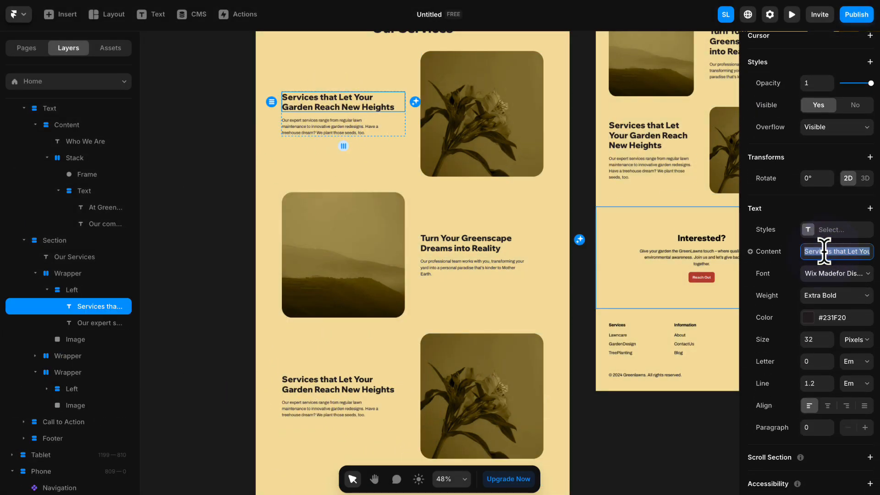
type("Lawn Care & Maintenance")
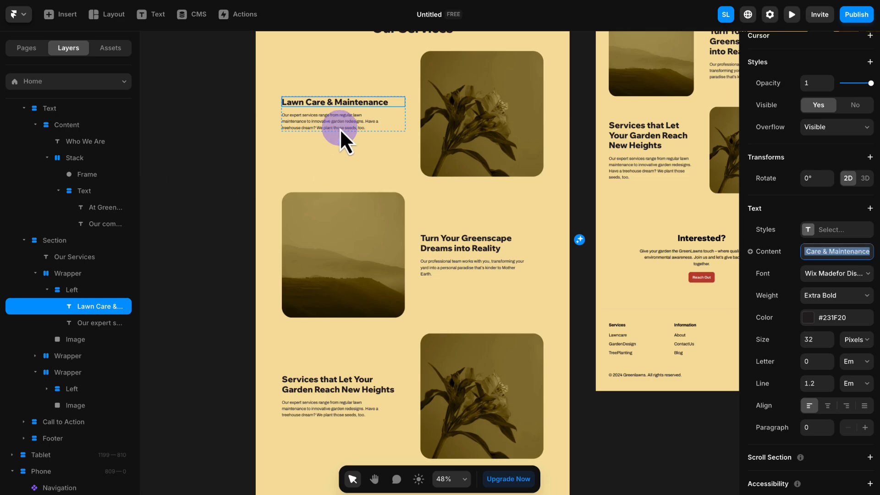
left_click(338, 124)
scroll(779, 230, "down", 10)
left_click(832, 263)
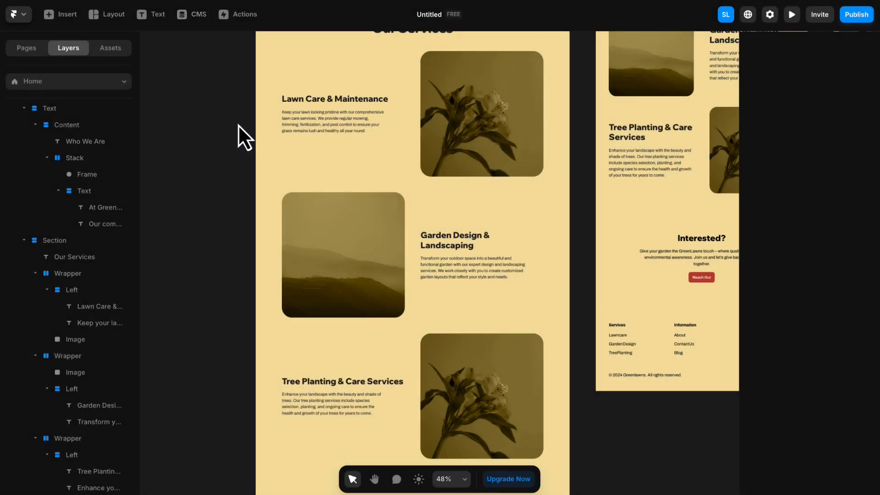
- Set the text color of the Our Services heading and all three services' headings and descriptions to white, #FFFFFF
scroll(237, 125, "down", 3)
left_click_drag(222, 89, 221, 116)
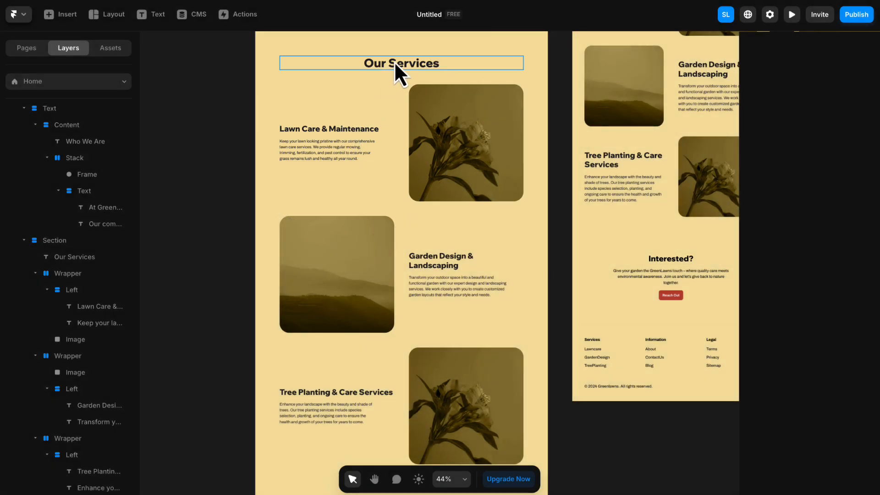
left_click(392, 63)
left_click(346, 129, "shift")
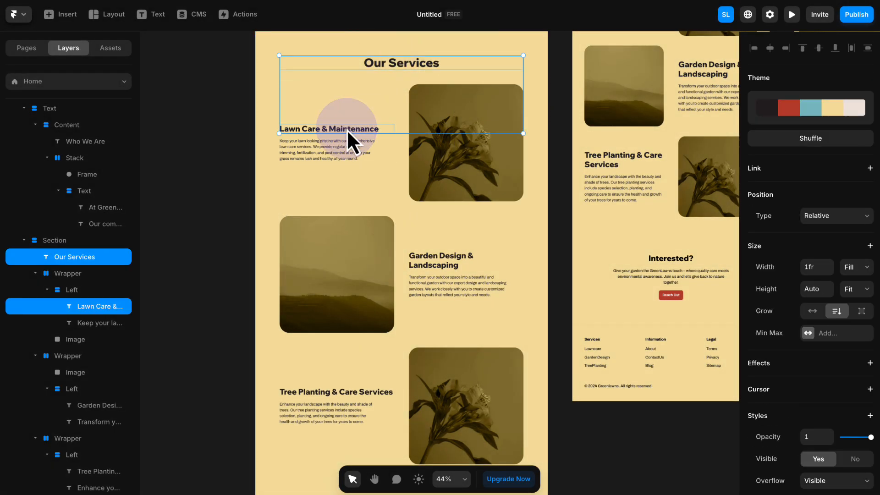
left_click(345, 148, "shift")
left_click(431, 264, "shift")
left_click(430, 283, "shift")
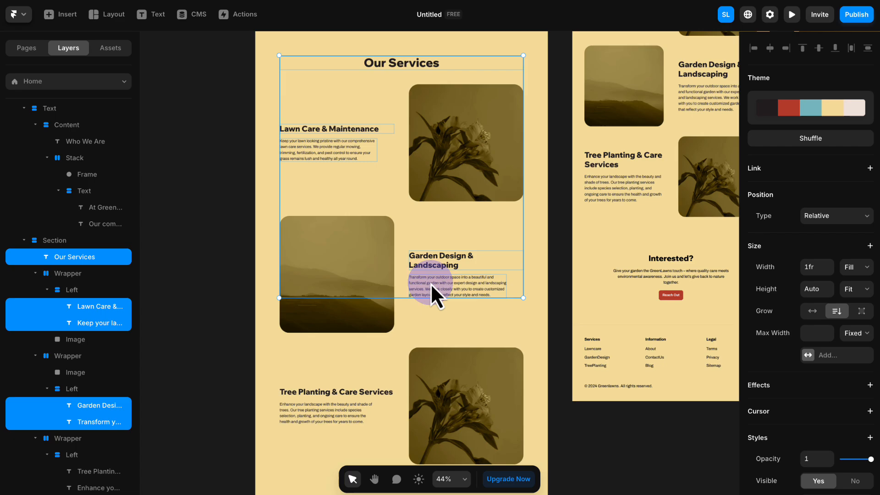
left_click(360, 393, "shift")
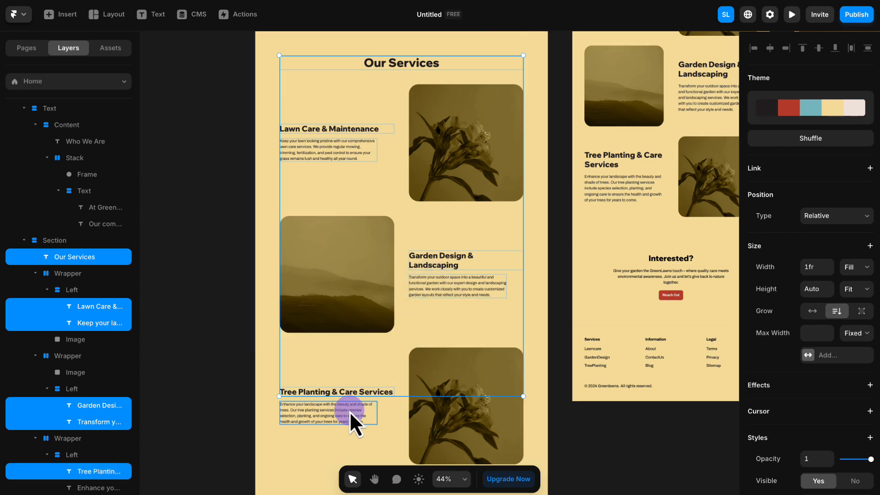
left_click(349, 411, "shift")
scroll(778, 164, "down", 5)
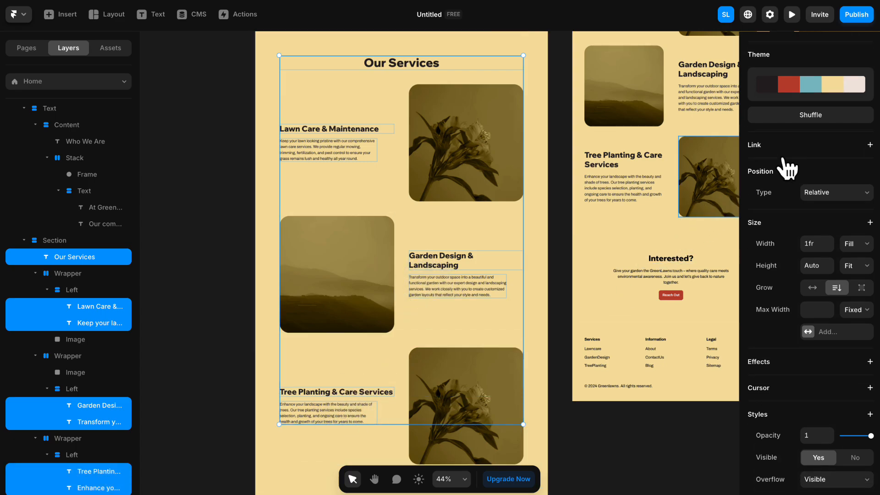
scroll(783, 160, "down", 5)
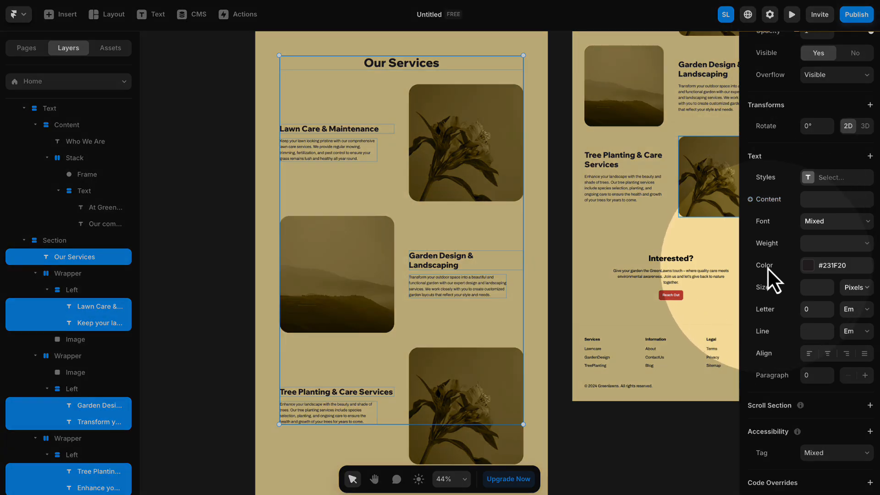
left_click(832, 266)
left_click_drag(672, 280, 570, 262)
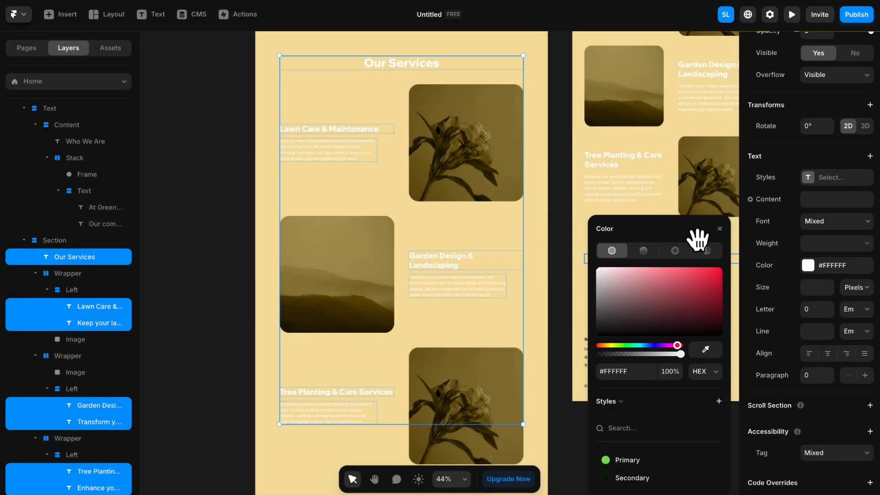
left_click(720, 228)
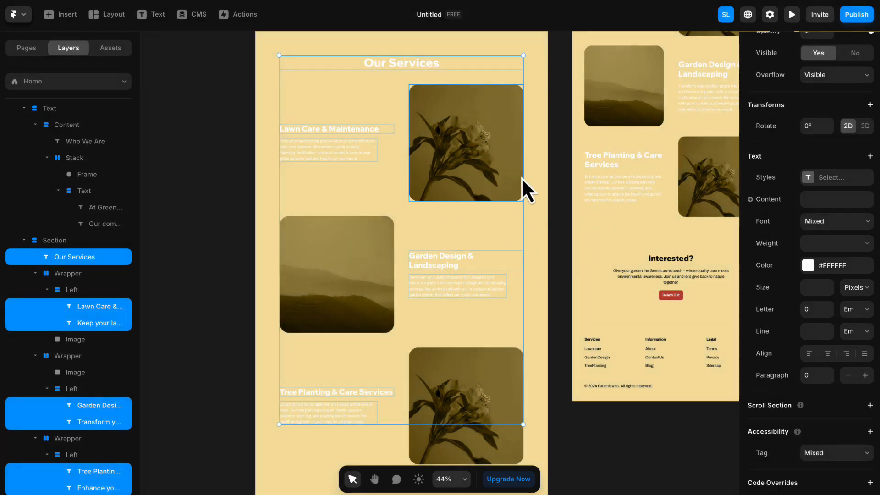
- Set the fill of the Our Services section to the Secondary color style
left_click(539, 152)
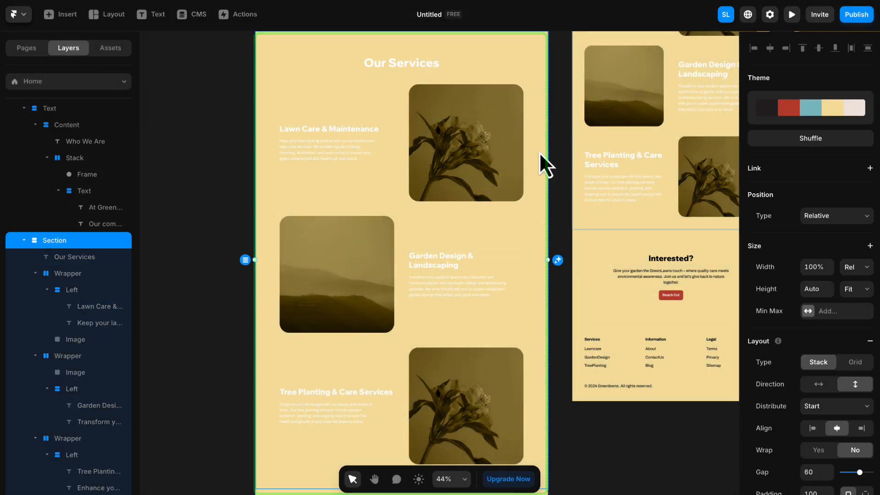
scroll(522, 166, "down", 1)
scroll(522, 167, "down", 1)
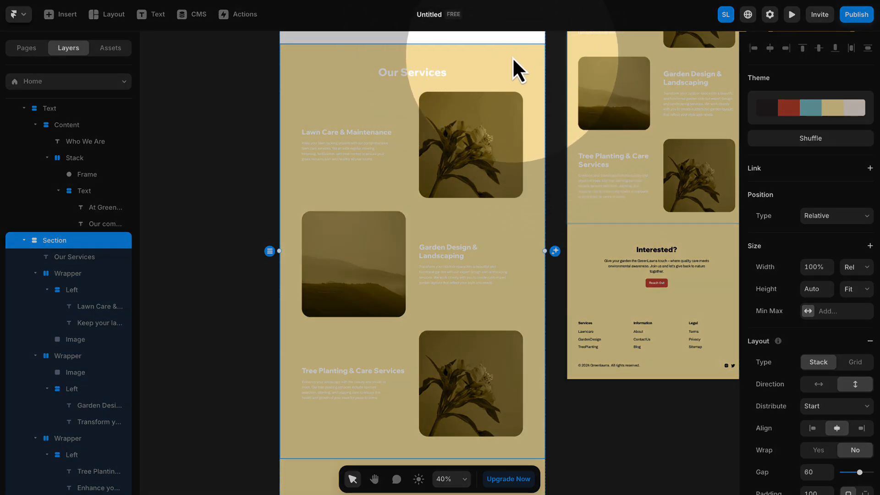
scroll(761, 186, "down", 8)
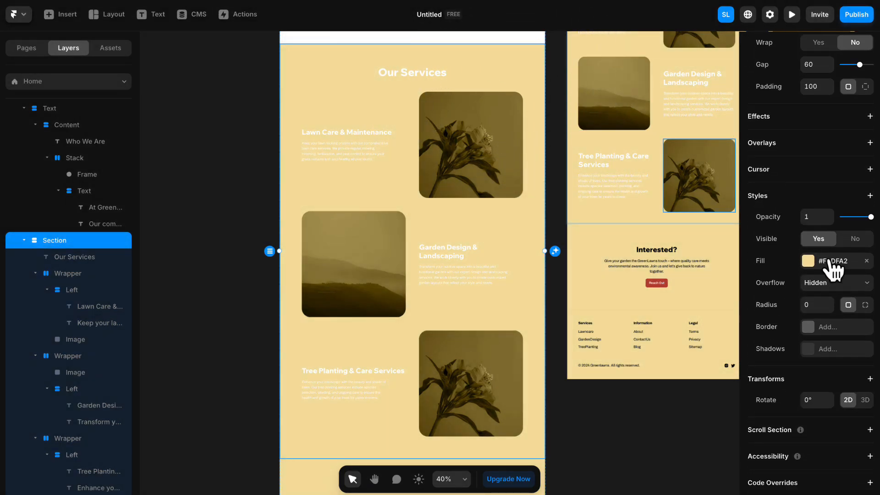
left_click(832, 265)
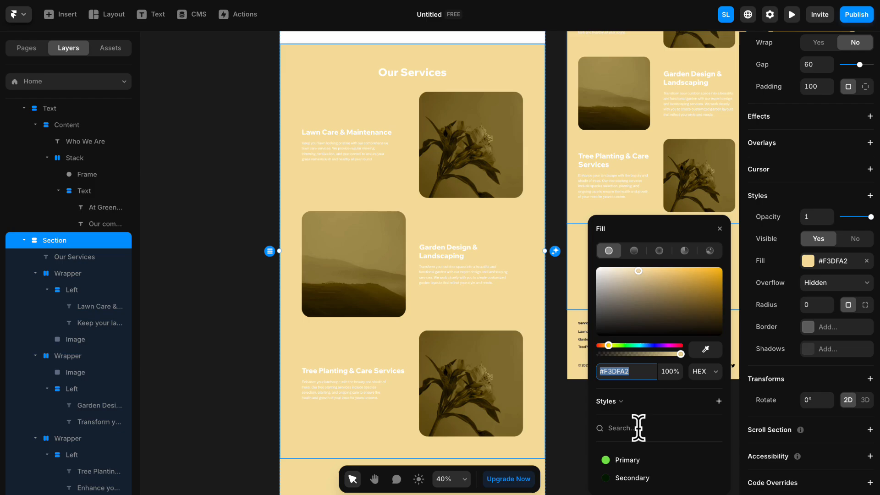
left_click(632, 478)
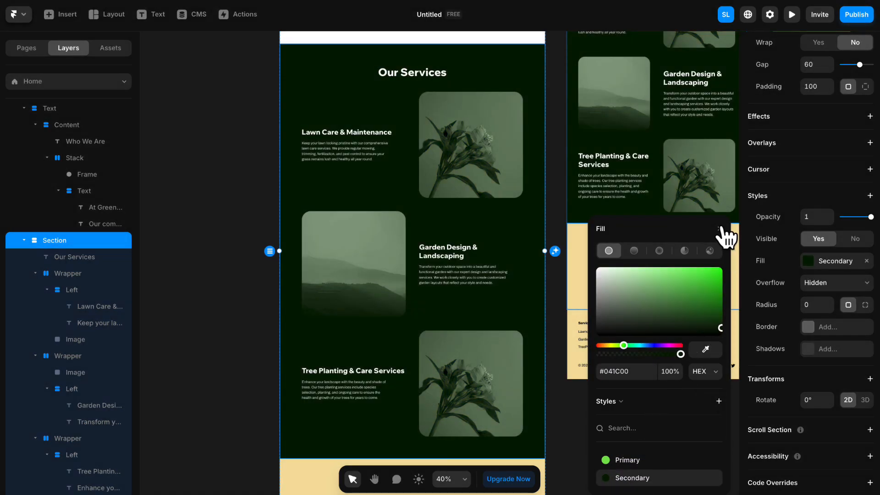
left_click(736, 196)
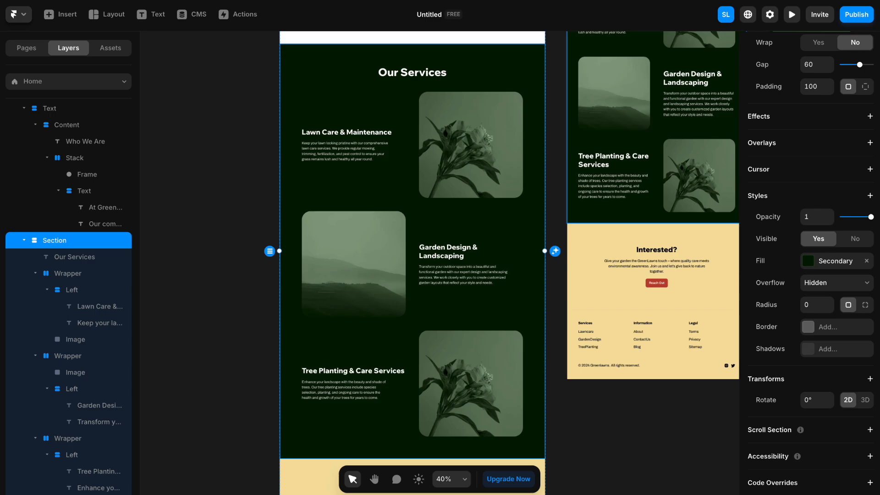
left_click(219, 133)
- Replace the image fill beside Lawn Care & Maintenance with lawn_care.jpg from the Resources folder
scroll(379, 188, "up", 4)
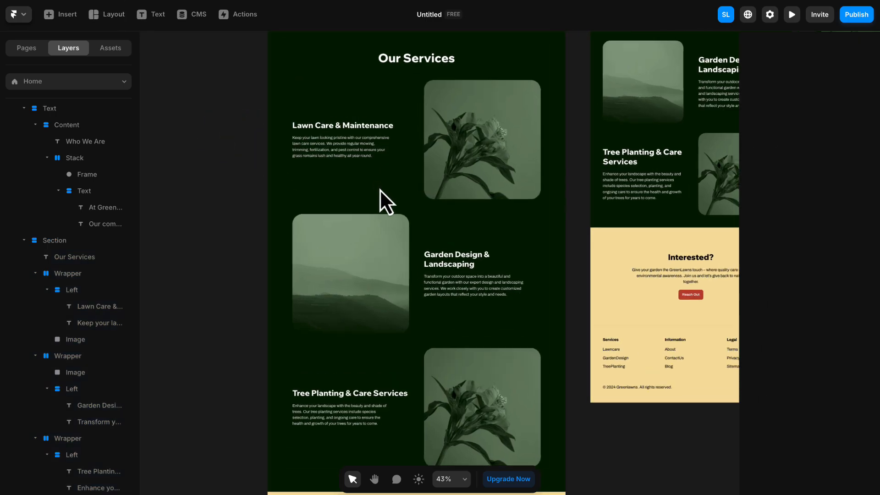
key("space")
mouse_move(380, 193)
left_mouse_down()
mouse_move(308, 175)
mouse_move(336, 205)
mouse_move(384, 211)
left_mouse_up()
left_click(537, 100)
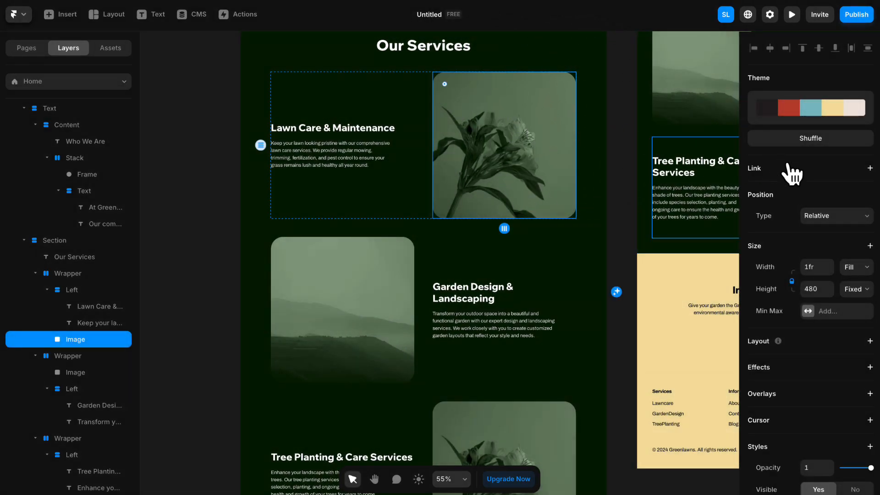
scroll(791, 172, "down", 6)
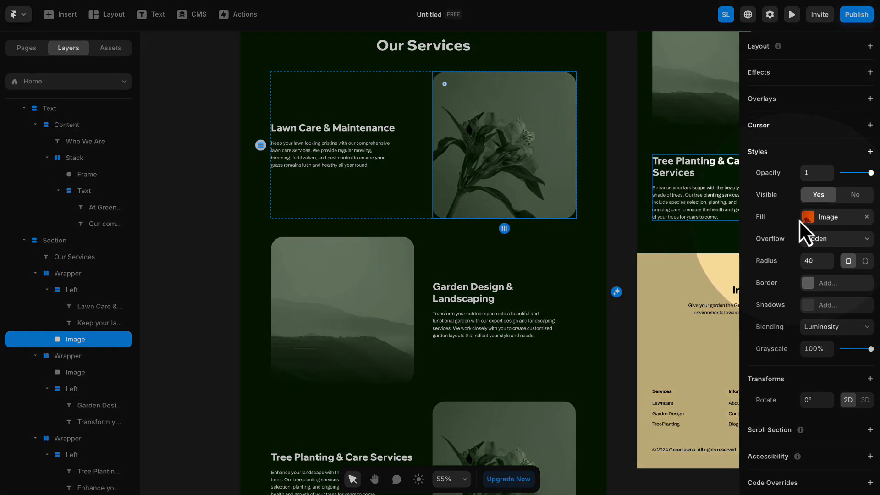
left_click(839, 229)
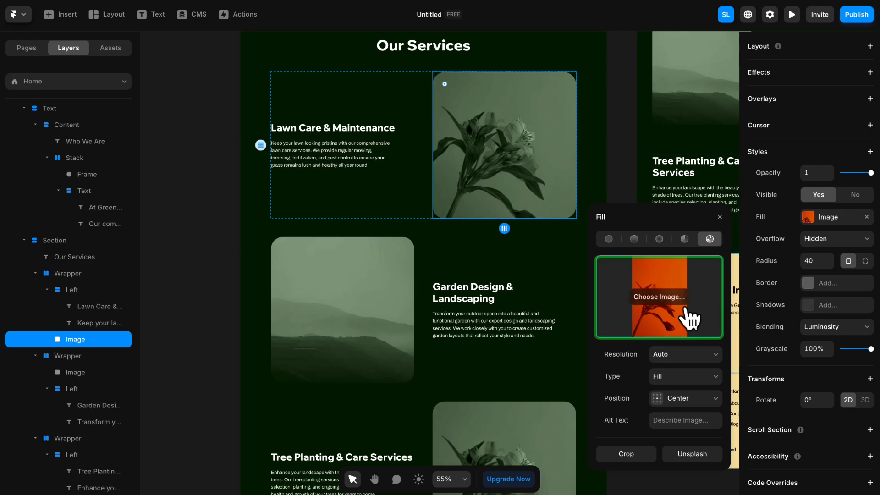
left_click(650, 297)
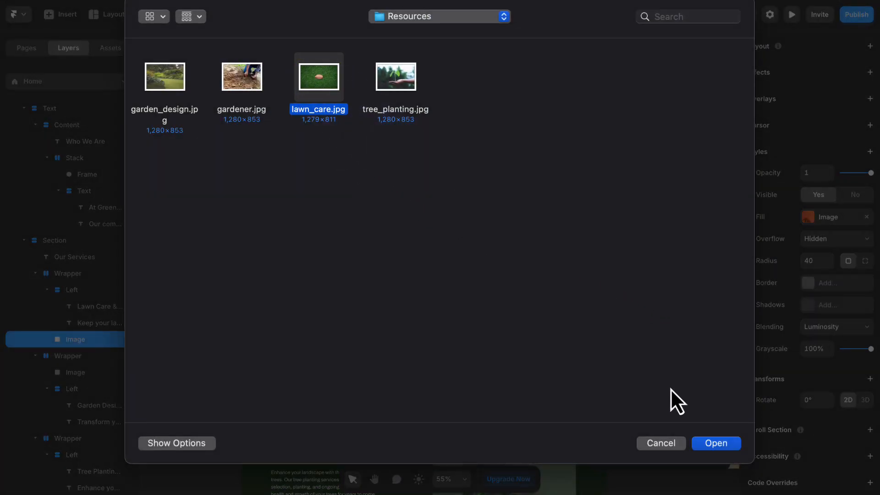
left_click(723, 445)
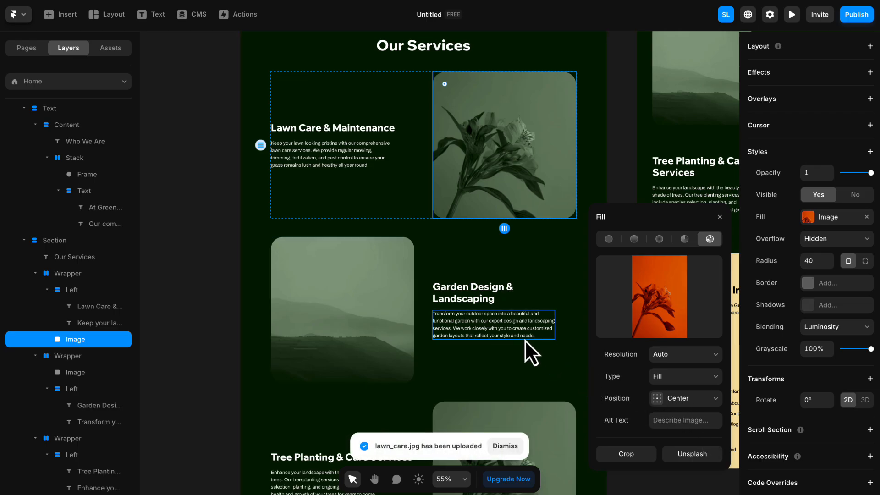
scroll(519, 334, "down", 3)
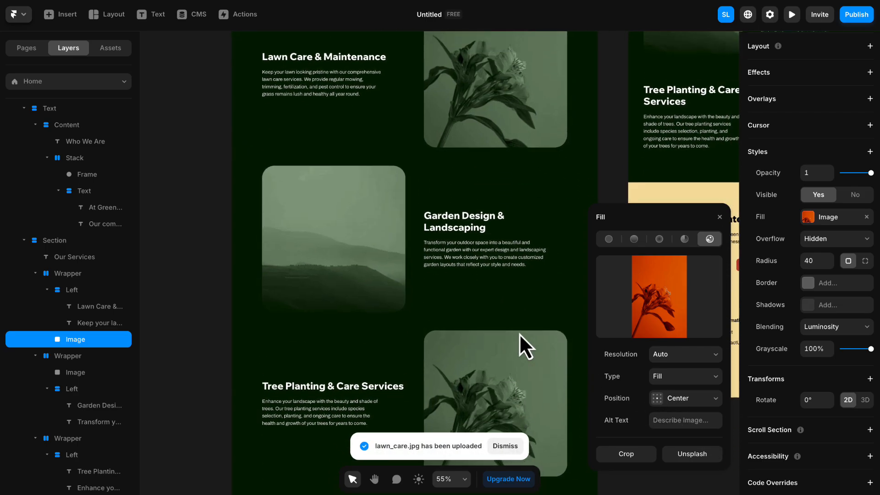
- Replace the image fill beside Garden Design & Landscaping with garden_design.jpg and the one beside Tree Planting & Care Services with tree_planting.jpg
left_click(399, 293)
left_click(656, 298)
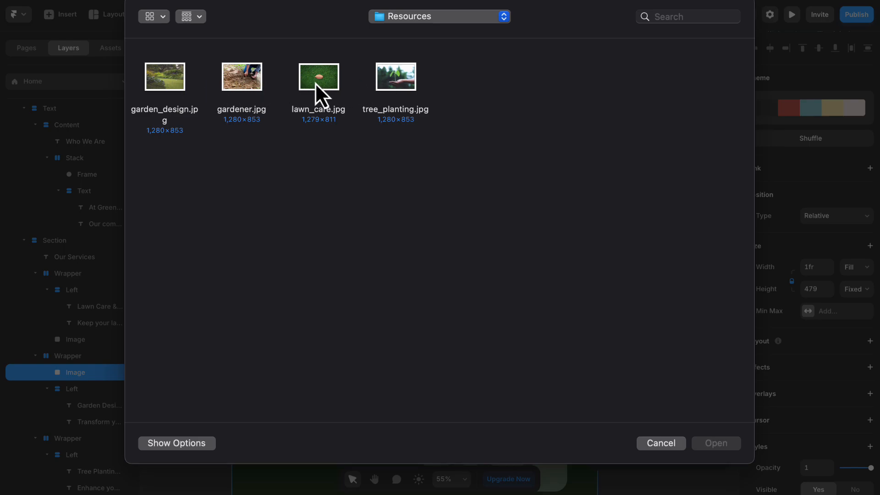
left_click(716, 443)
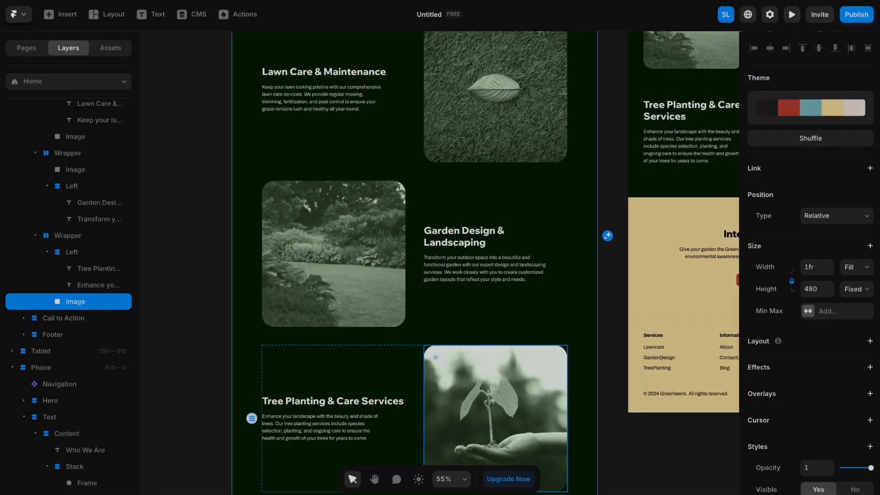
- Review the Our Services section with its three images, and the Interested? call to action and footer below it
scroll(398, 162, "down", 4)
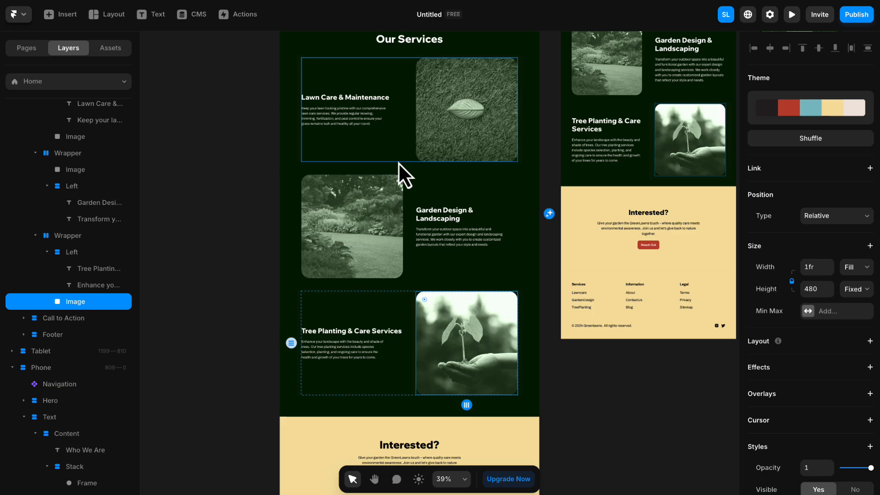
left_click(231, 112)
left_click_drag(232, 112, 223, 148)
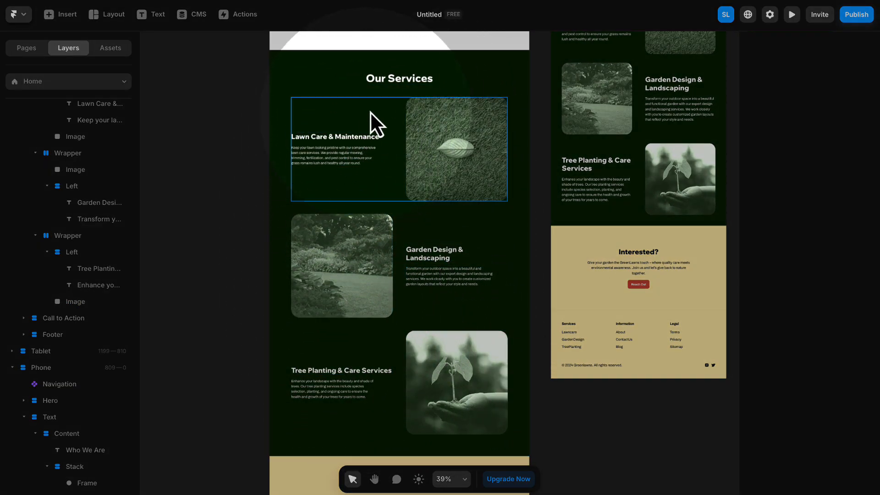
scroll(526, 132, "down", 5)
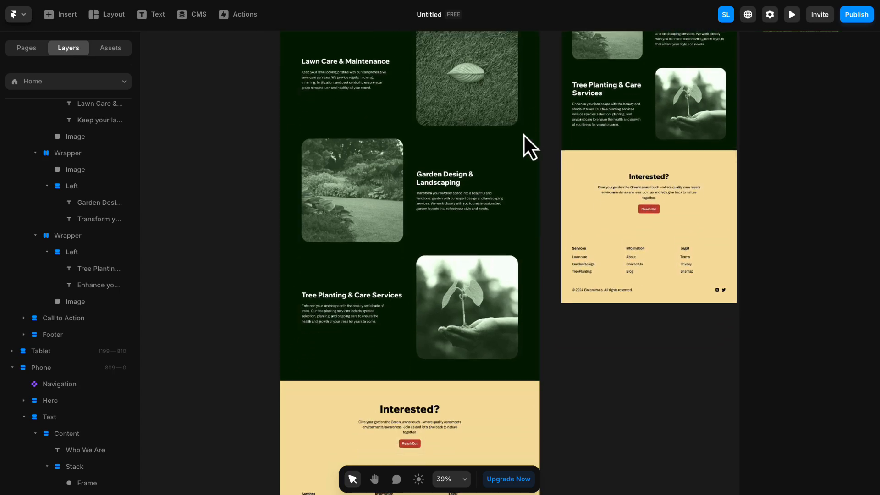
scroll(435, 239, "down", 2)
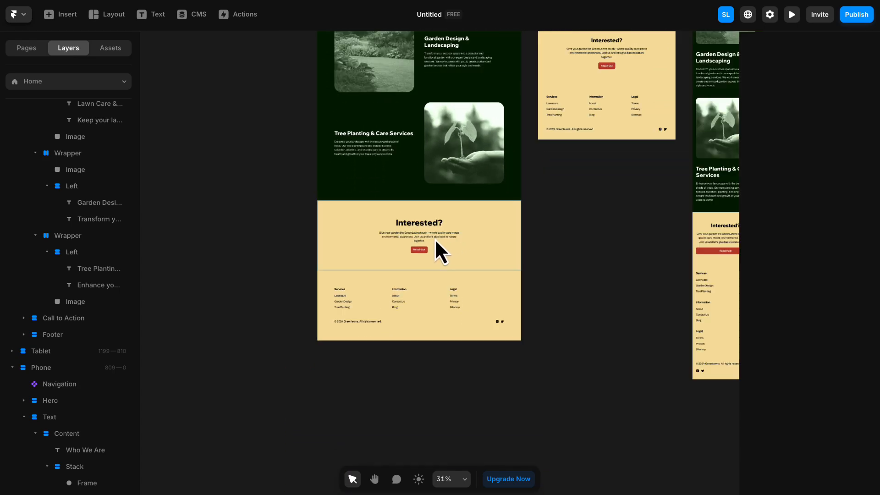
scroll(434, 238, "up", 4)
key("h")
left_click_drag(177, 267, 206, 222)
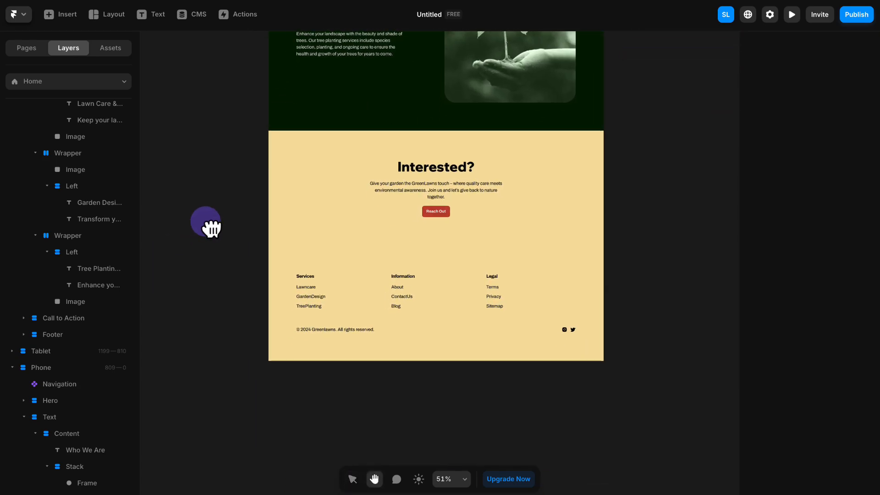
scroll(381, 204, "down", 1)
scroll(381, 204, "up", 2)
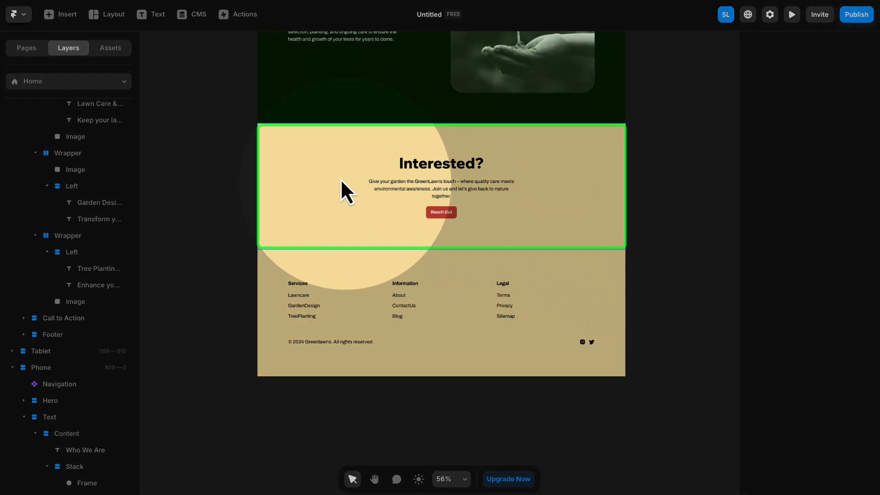
- Set the fill of the Interested? call-to-action section to white, #FFFFFF, and delete its Reach Out button
left_click(340, 179)
scroll(815, 234, "down", 4)
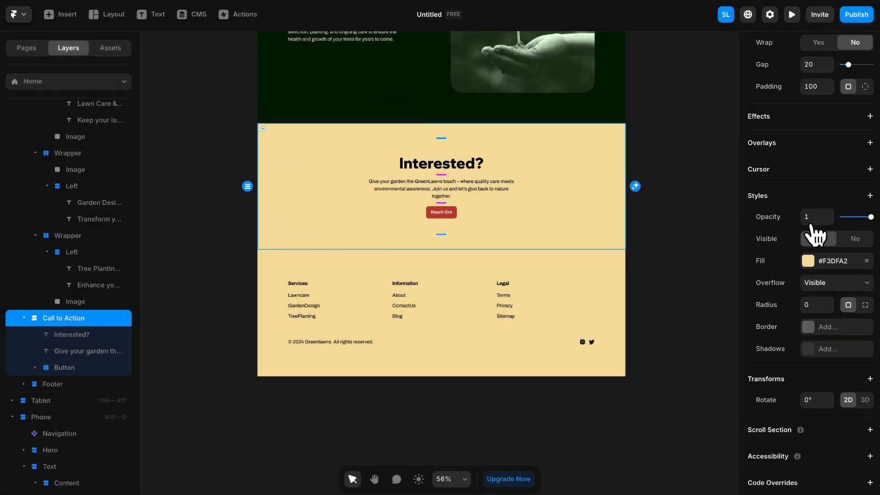
left_click(818, 262)
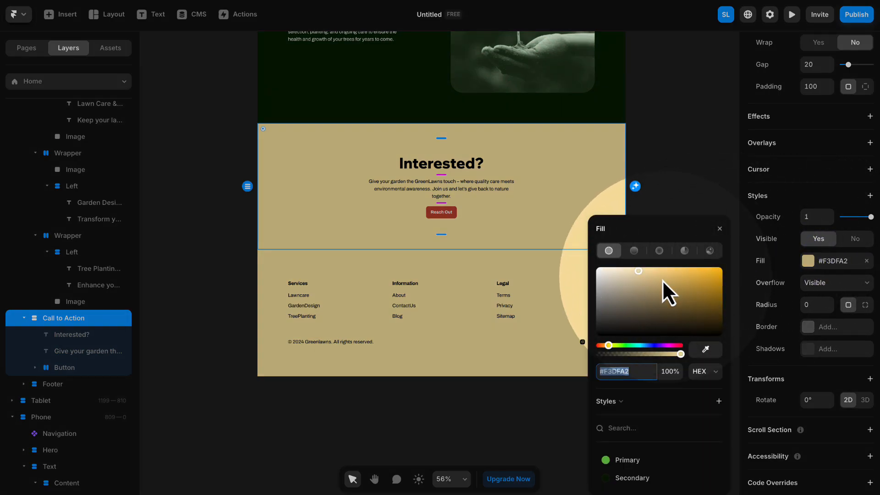
left_click_drag(661, 279, 576, 260)
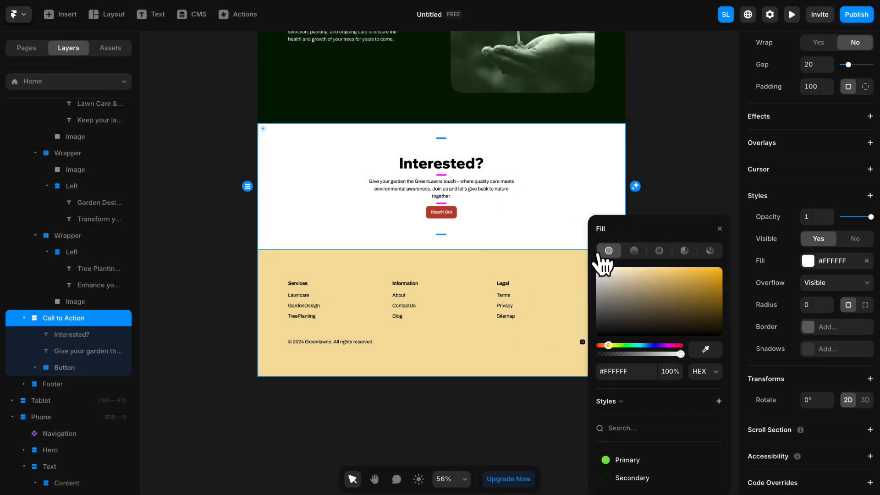
left_click(719, 229)
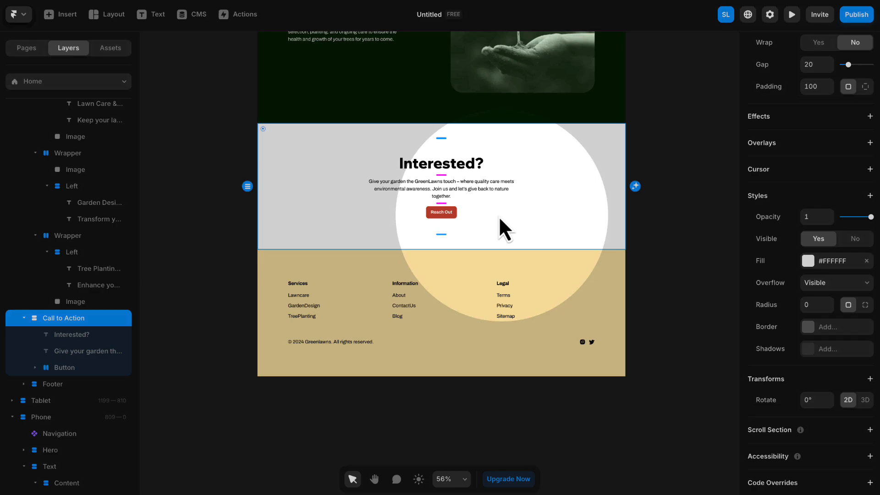
left_click(453, 214)
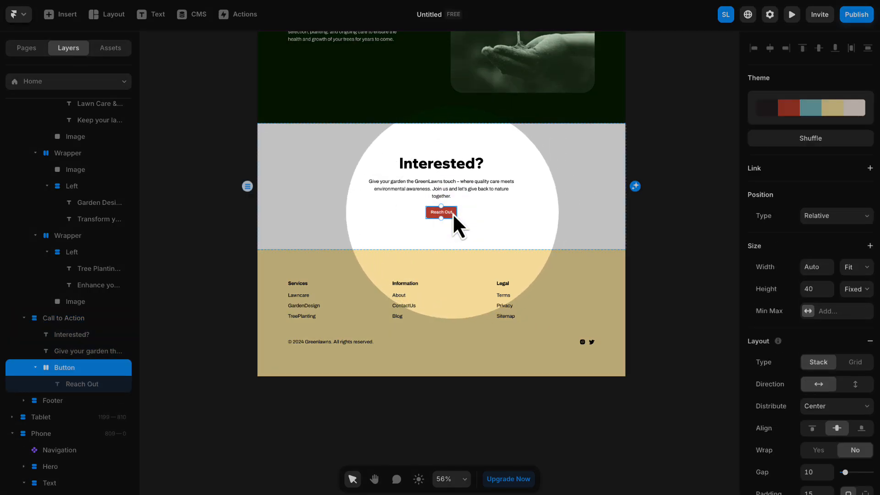
key("Delete")
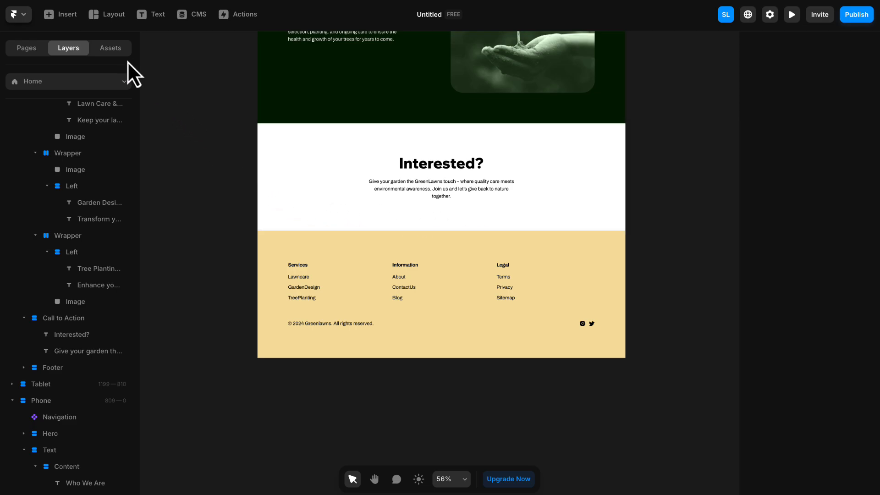
- Open the library of insertable elements
left_click(69, 17)
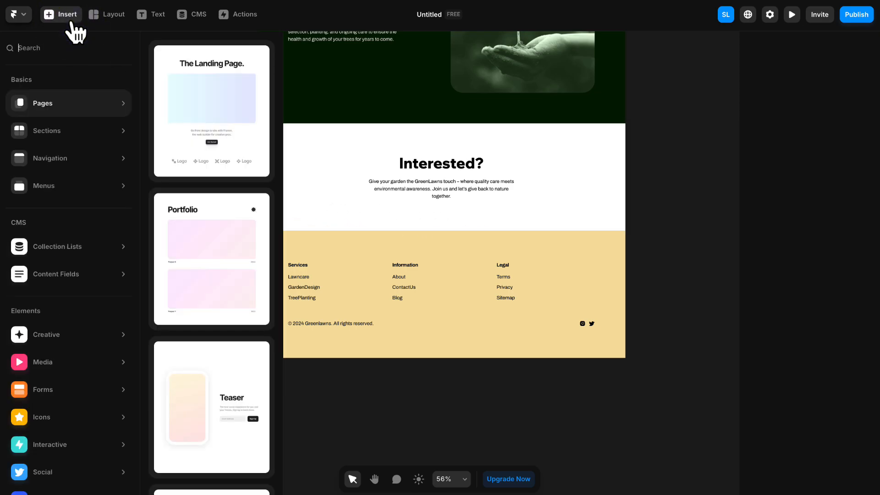
- Insert the prebuilt Contact section with the Name, Email and Message form into the page
mouse_move(78, 134)
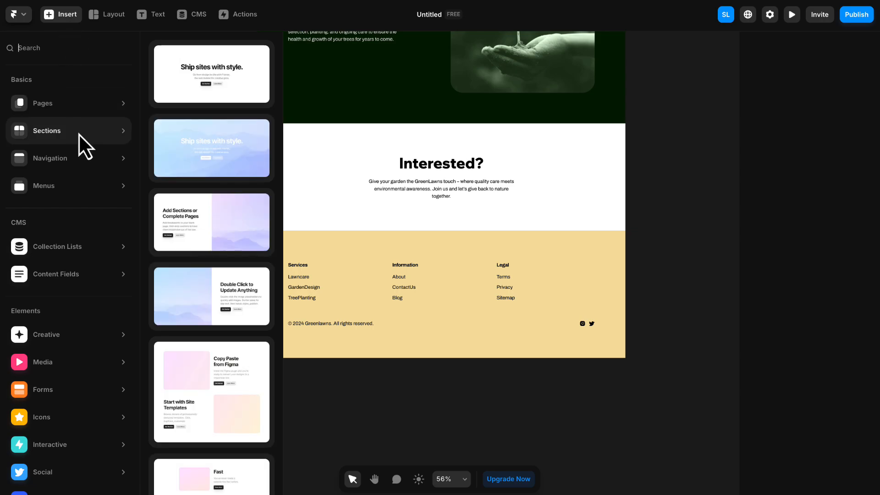
scroll(188, 151, "down", 5)
scroll(199, 151, "down", 10)
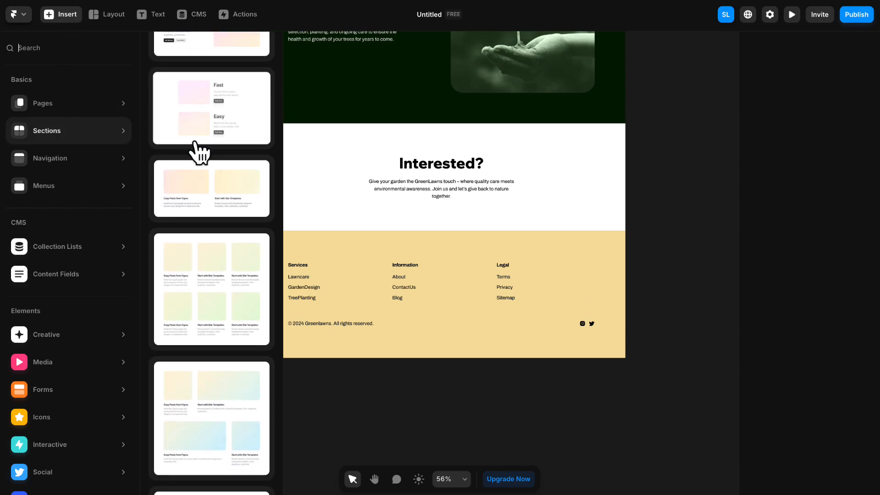
scroll(200, 153, "down", 5)
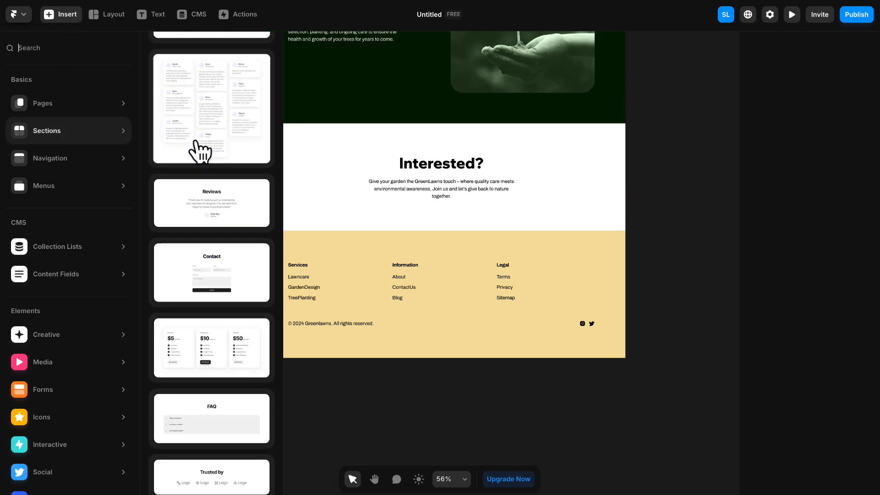
left_click(216, 261)
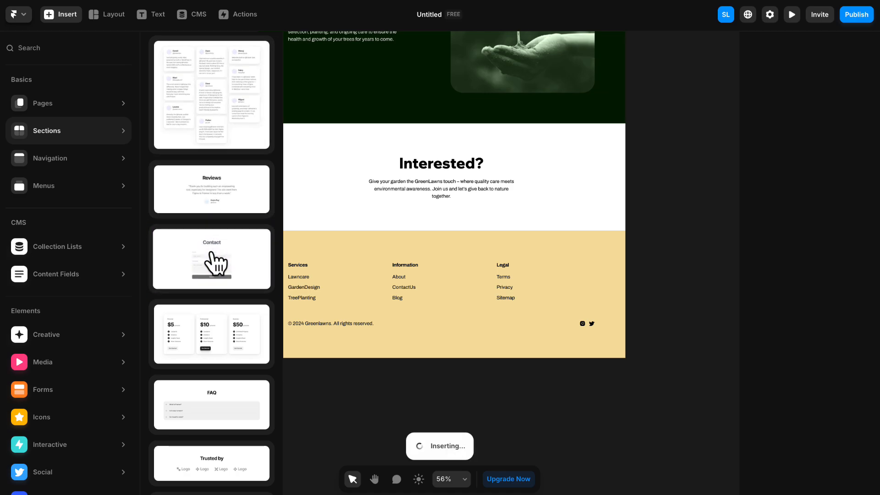
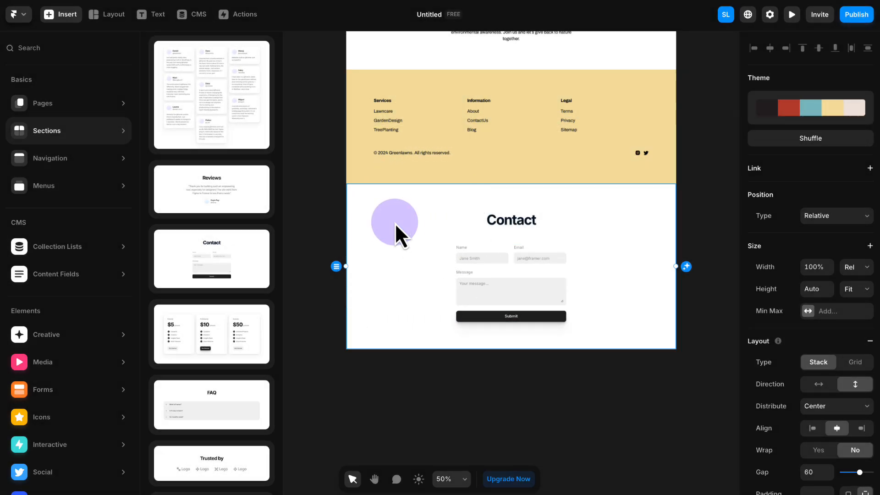
- Move the Contact section between the "Interested?" section and the footer
left_click(307, 182)
key("space")
left_click_drag(316, 153, 277, 187)
left_click_drag(321, 266, 355, 168)
left_click(262, 142)
key("space")
left_click_drag(252, 143, 192, 179)
scroll(400, 179, "up", 1)
scroll(399, 179, "up", 1)
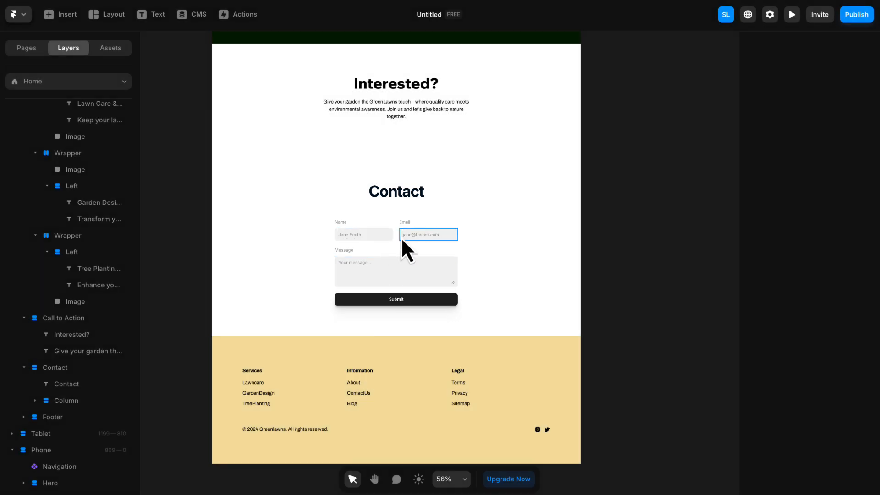
- Move the form's Column layer into Call to Action beneath the paragraph text, and delete the leftover Contact section
left_click(397, 233)
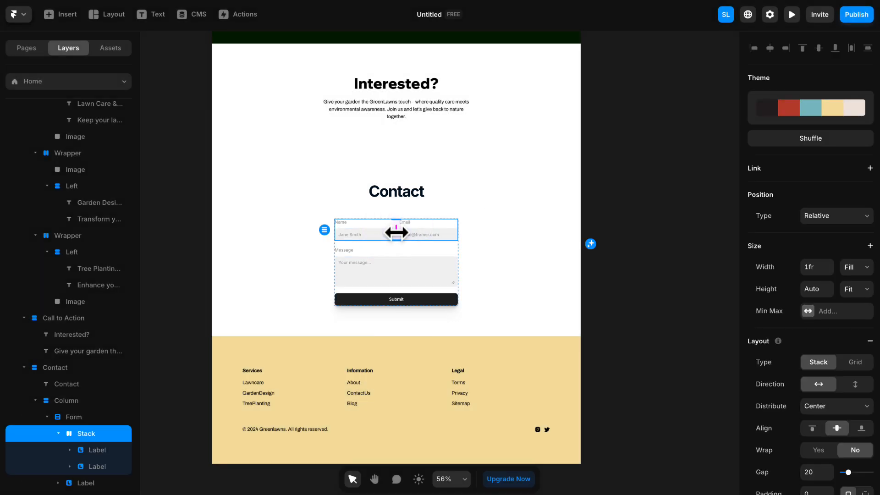
scroll(75, 215, "down", 5)
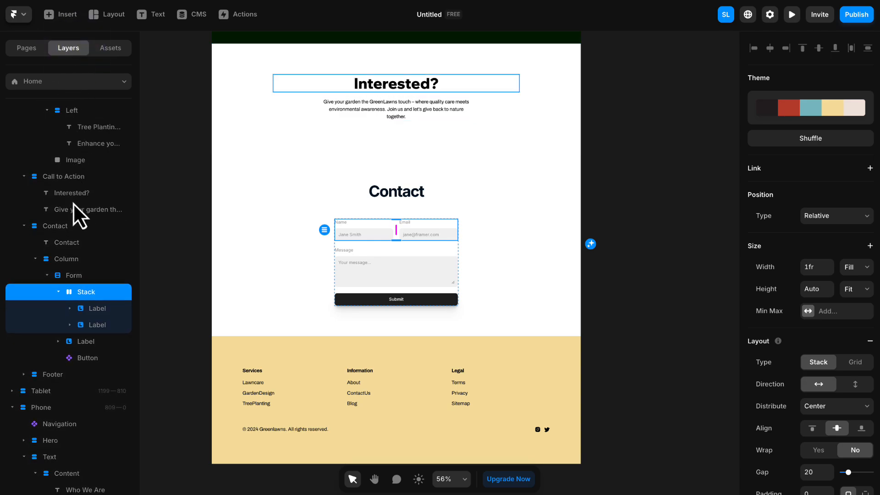
scroll(74, 220, "down", 2)
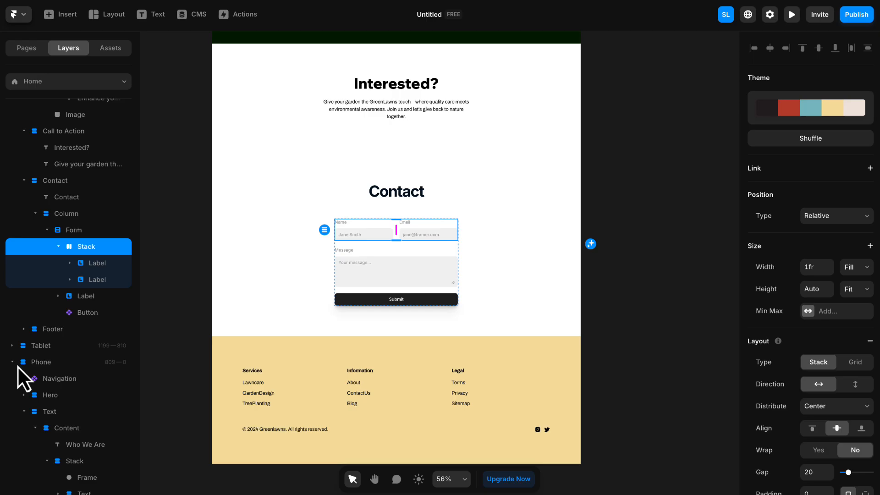
scroll(18, 365, "up", 5)
left_click(401, 235)
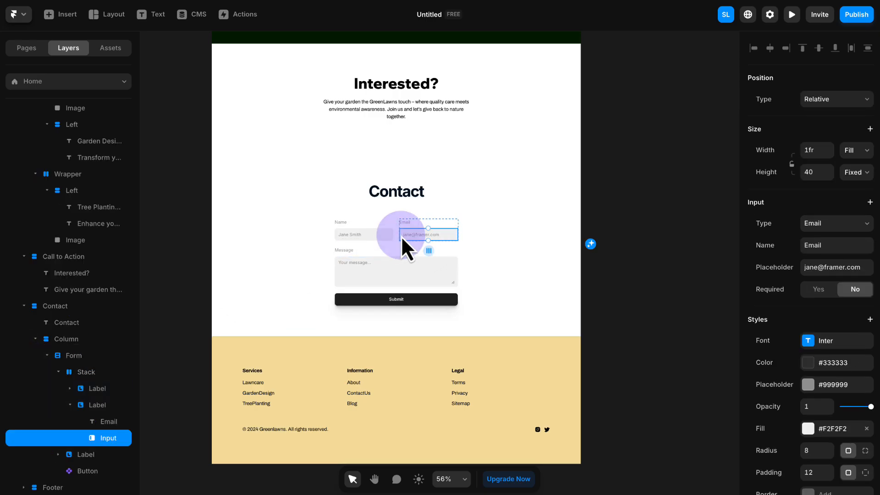
scroll(92, 281, "down", 2)
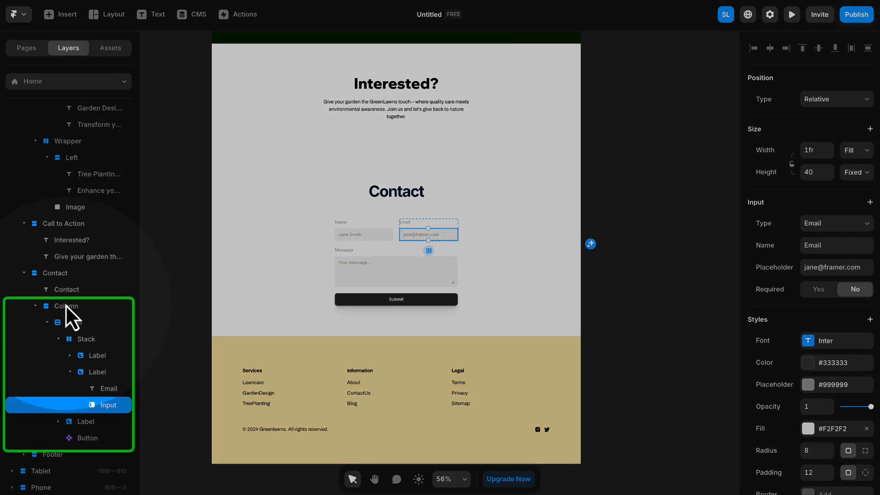
left_click(67, 305)
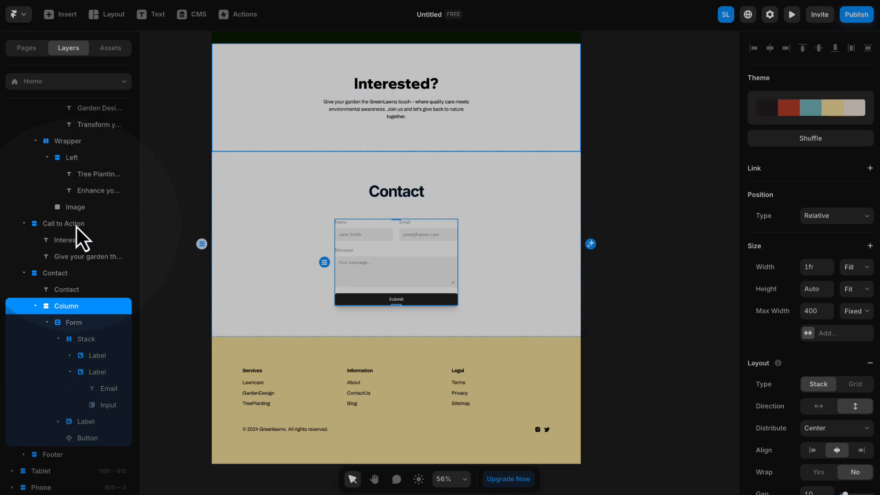
left_click_drag(65, 308, 68, 260)
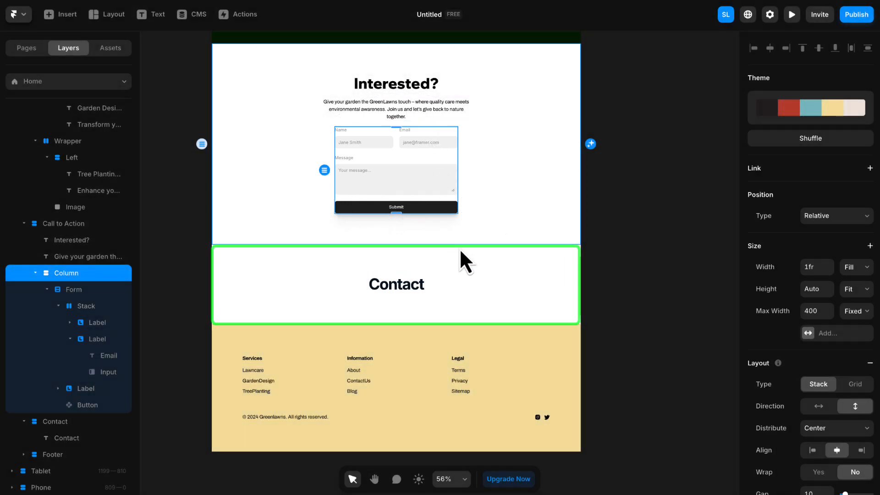
left_click(474, 265)
key("Delete")
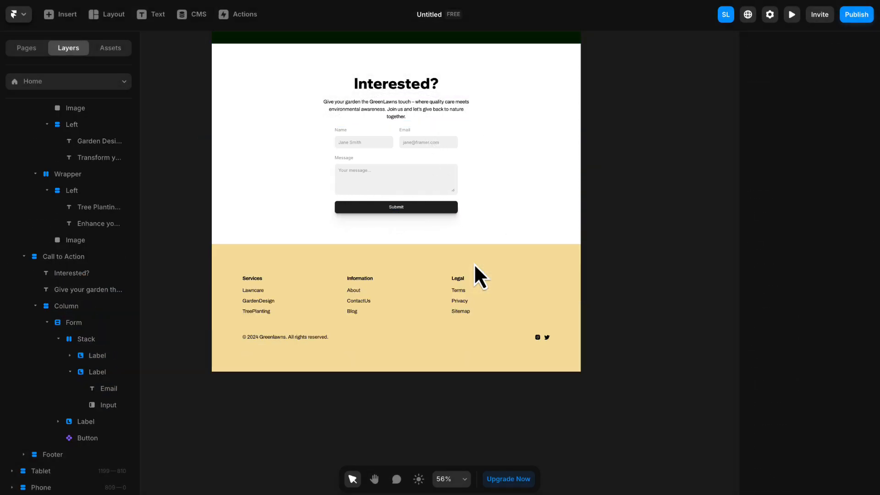
- Make the Name input of the contact form a required field
key("space")
left_click_drag(618, 113, 638, 172)
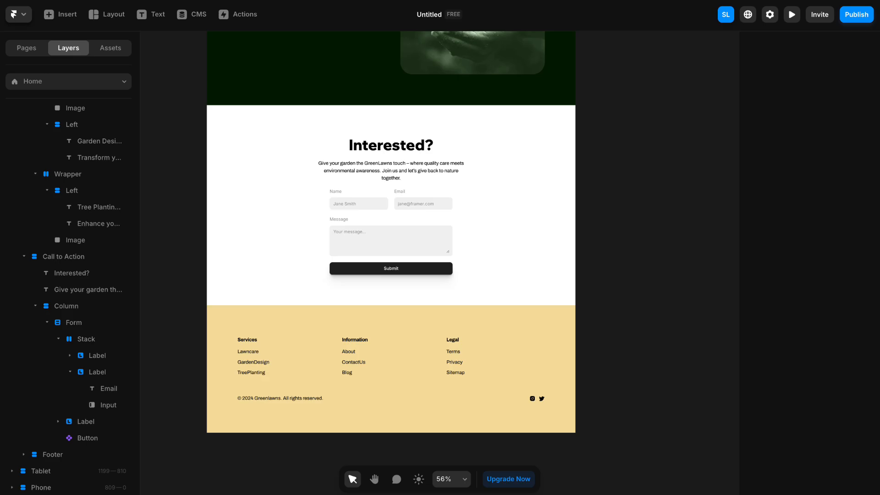
scroll(378, 208, "up", 5)
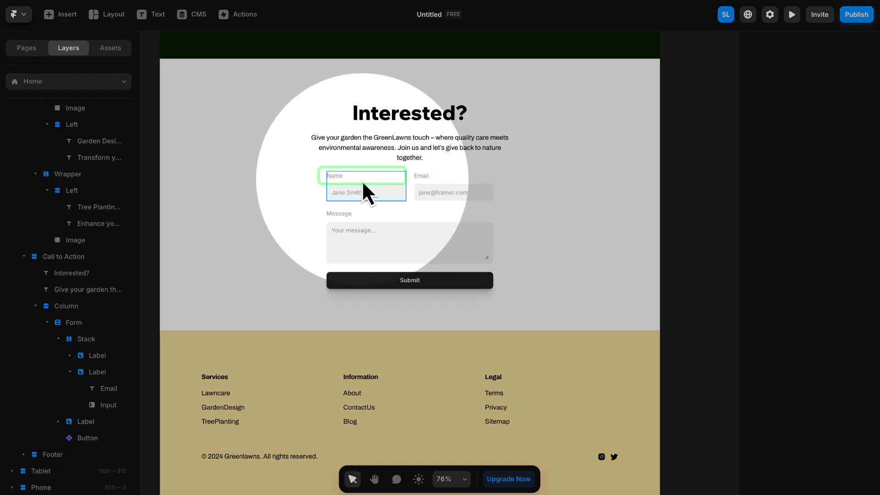
left_click(339, 177)
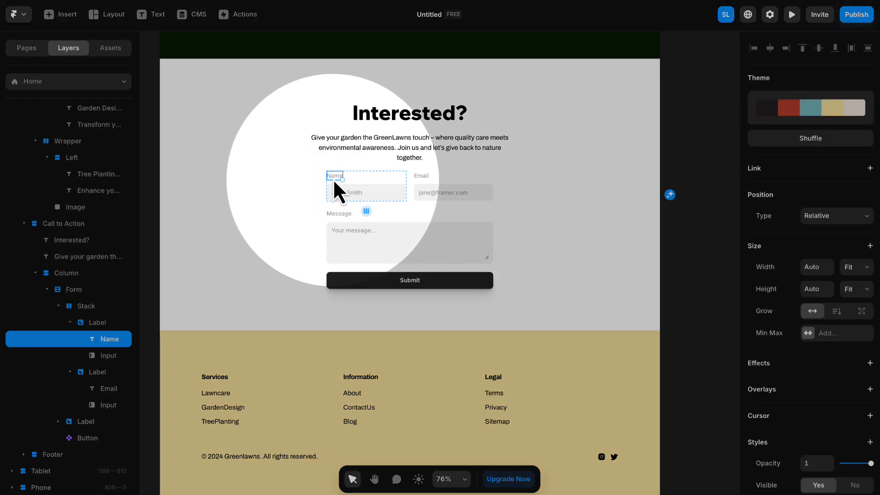
scroll(758, 215, "down", 1)
scroll(759, 215, "down", 8)
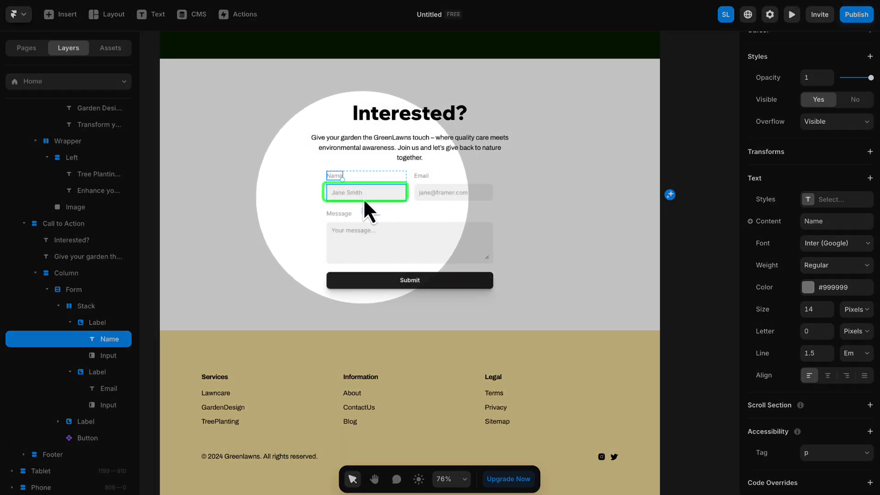
left_click(356, 196)
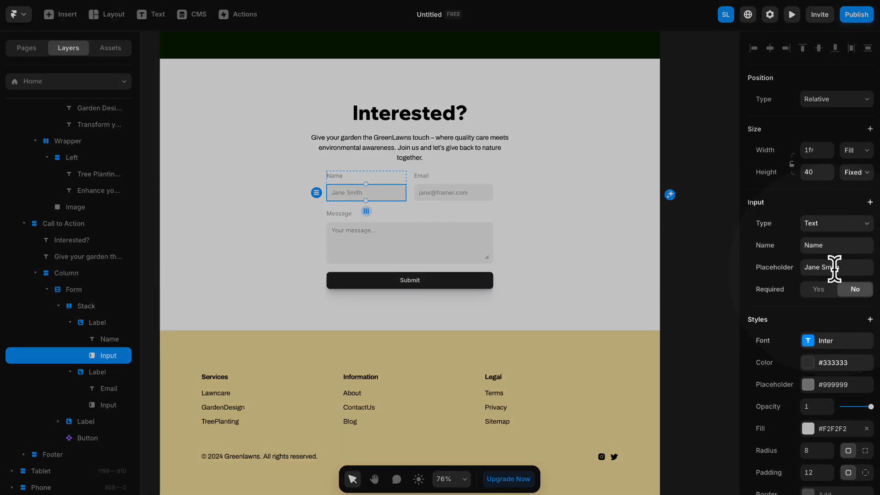
scroll(834, 268, "down", 4)
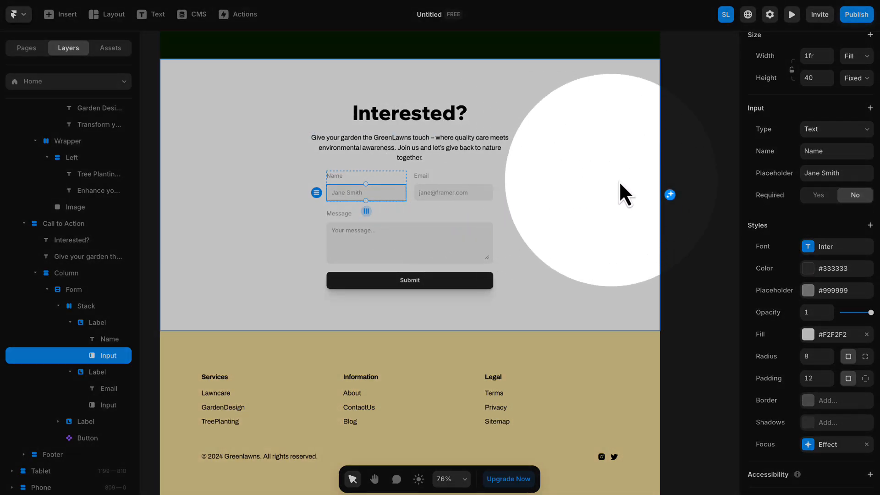
left_click(819, 196)
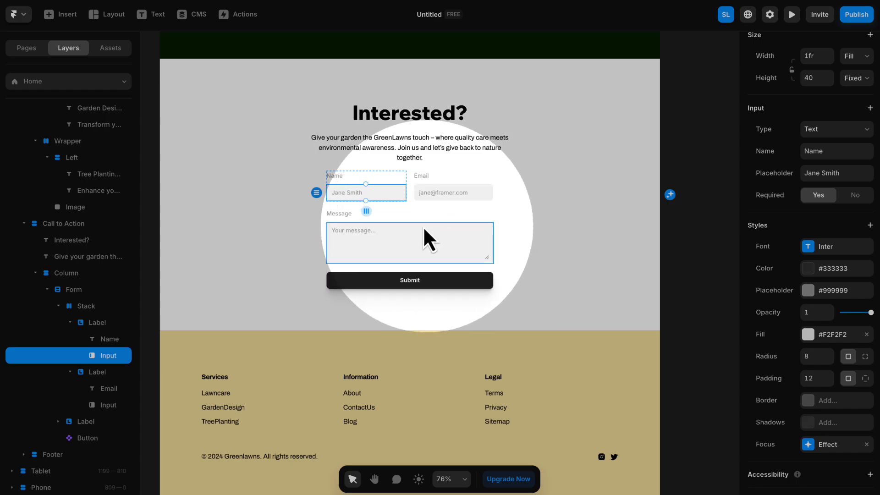
- Examine the Send To destinations available for the whole contact form
left_click(409, 207)
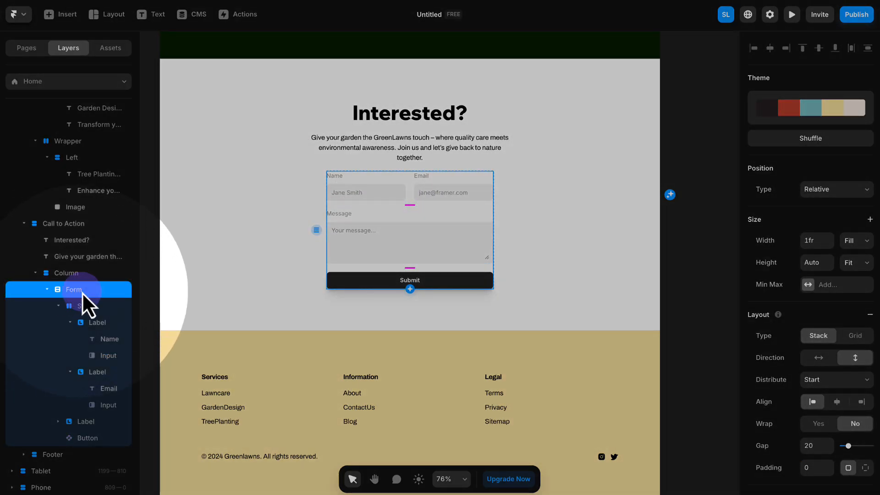
scroll(803, 259, "down", 6)
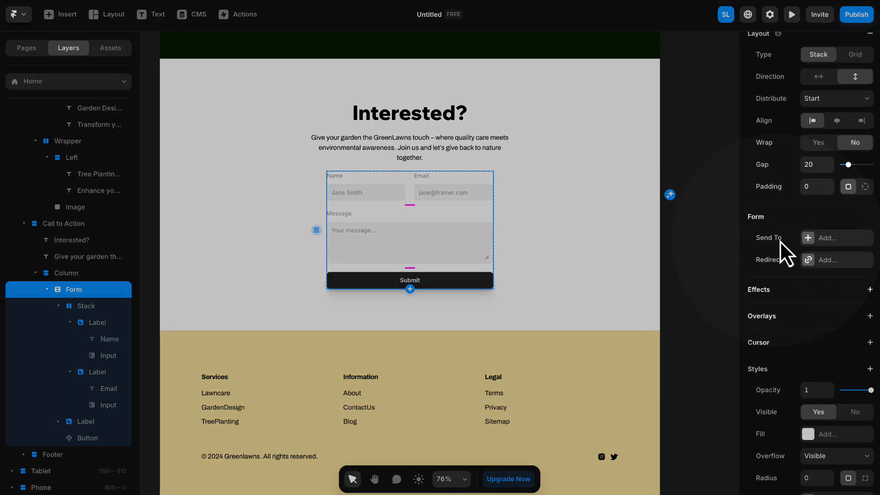
left_click(823, 239)
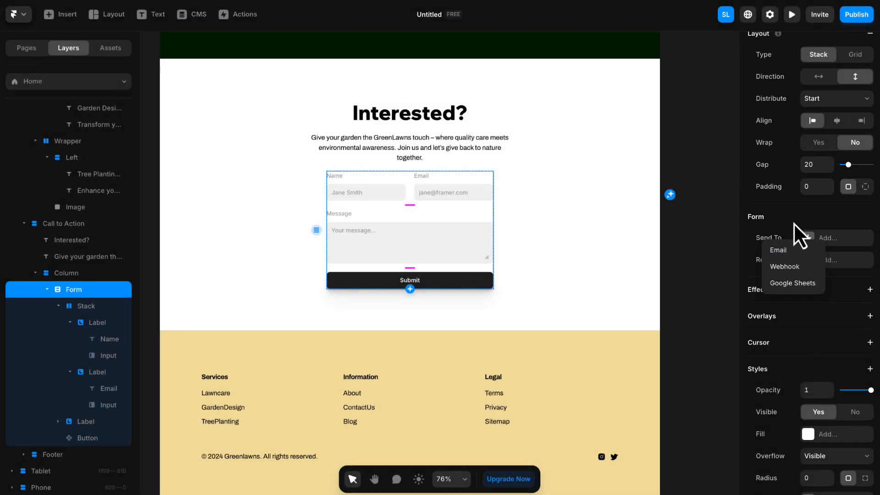
left_click(793, 222)
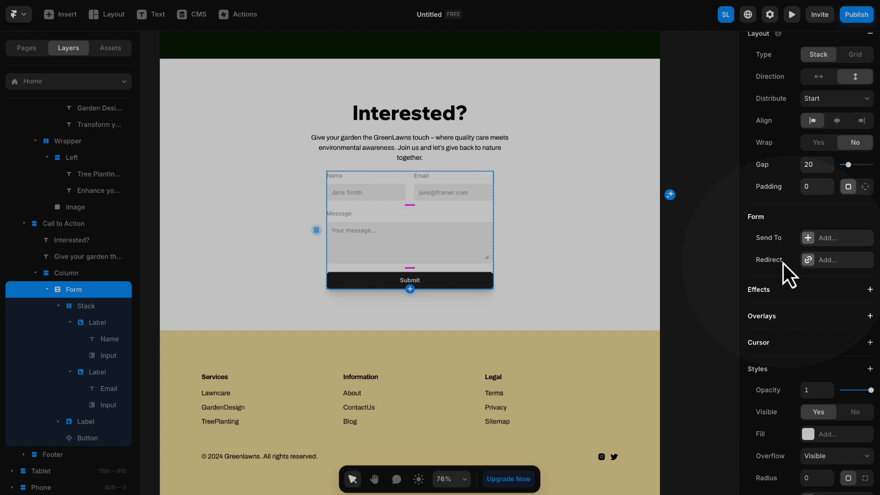
- Try adding a redirect link to the contact form, and remove it again
left_click(830, 262)
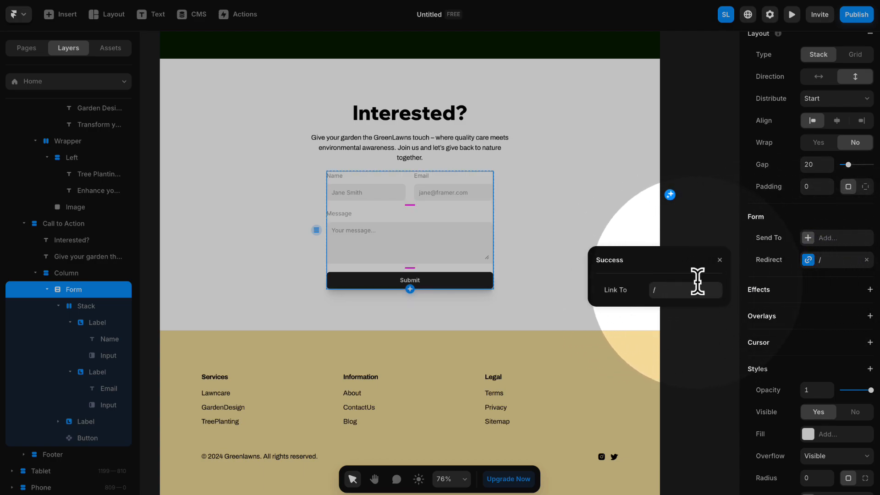
left_click(719, 259)
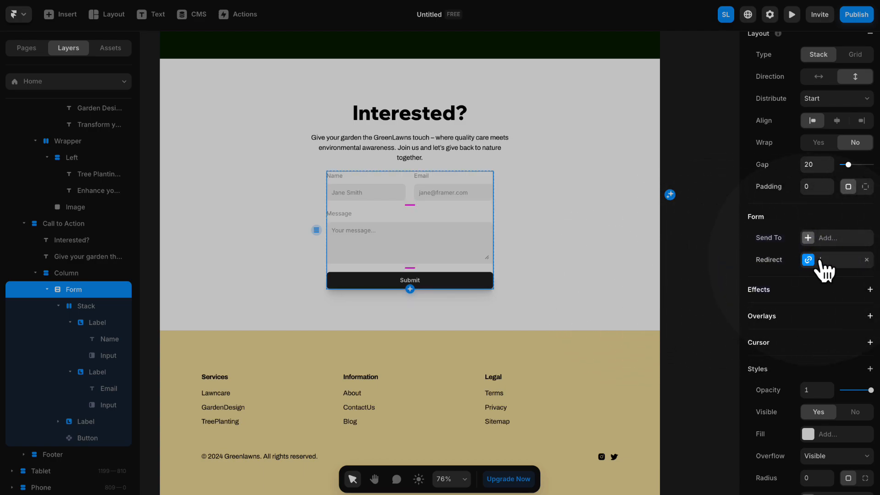
left_click(866, 259)
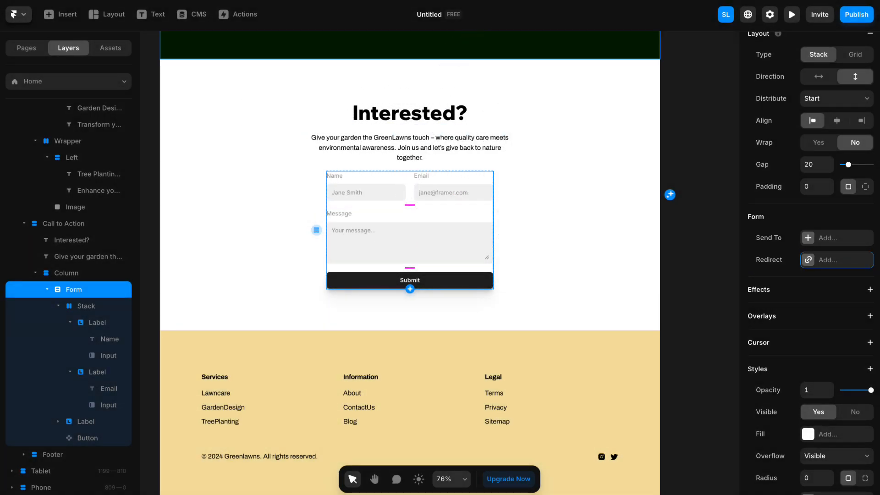
- Delete the footer's horizontal stack containing the Services, Information and Legal link columns
scroll(676, 192, "down", 5)
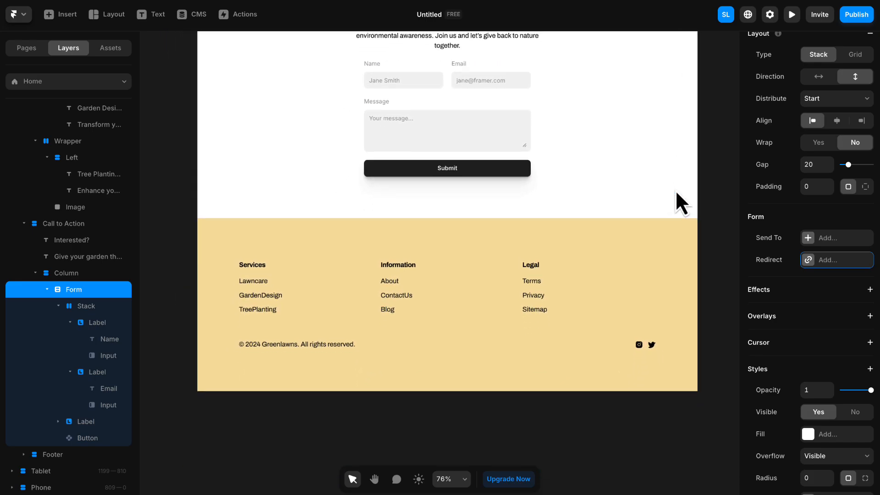
scroll(675, 189, "down", 2)
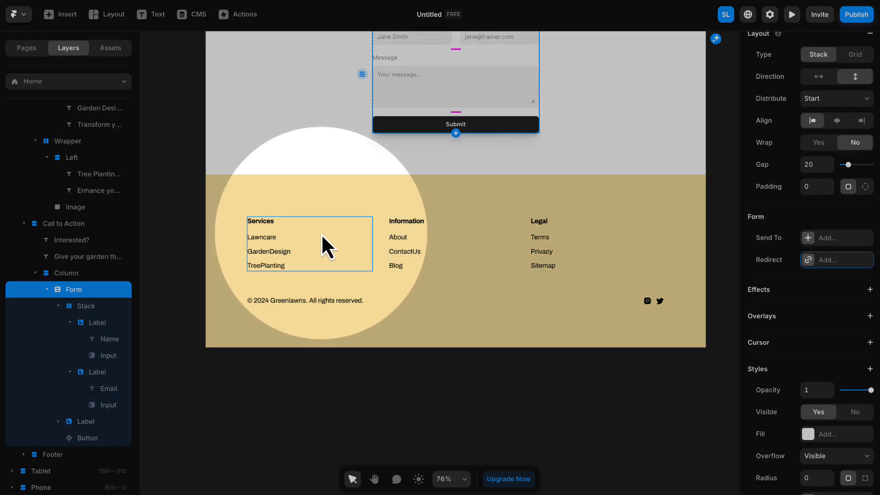
left_click(357, 238)
left_click(384, 238)
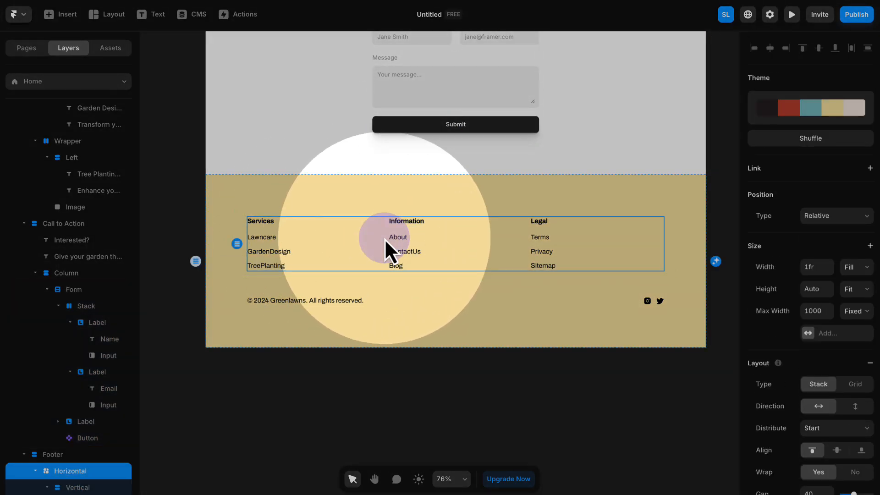
key("Delete")
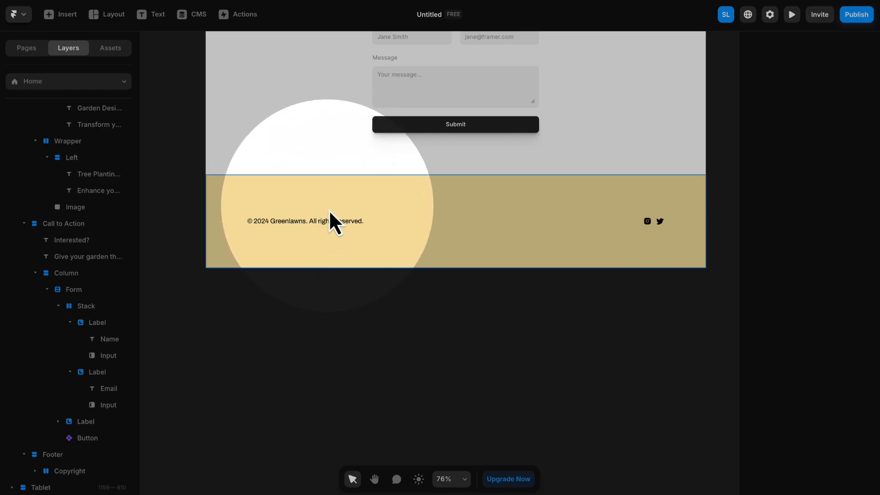
- Set the padding of the whole footer section to 25
left_click(417, 223)
left_click(425, 201)
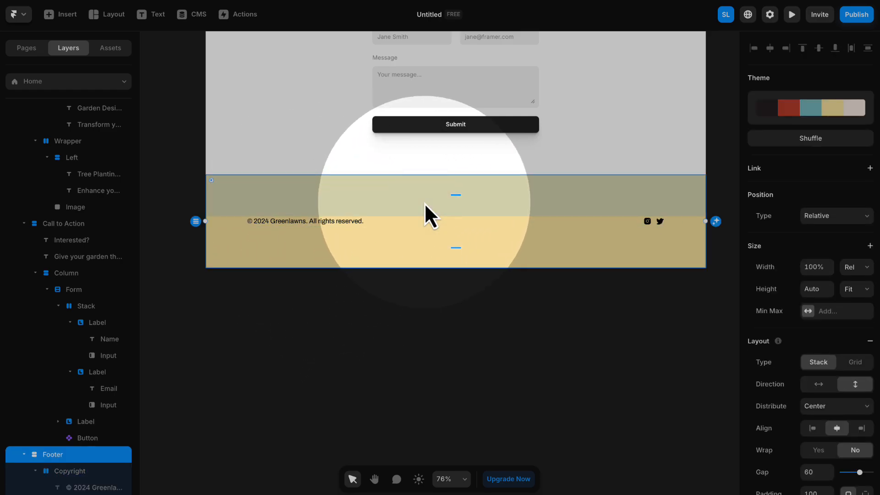
scroll(786, 252, "down", 7)
scroll(787, 252, "up", 2)
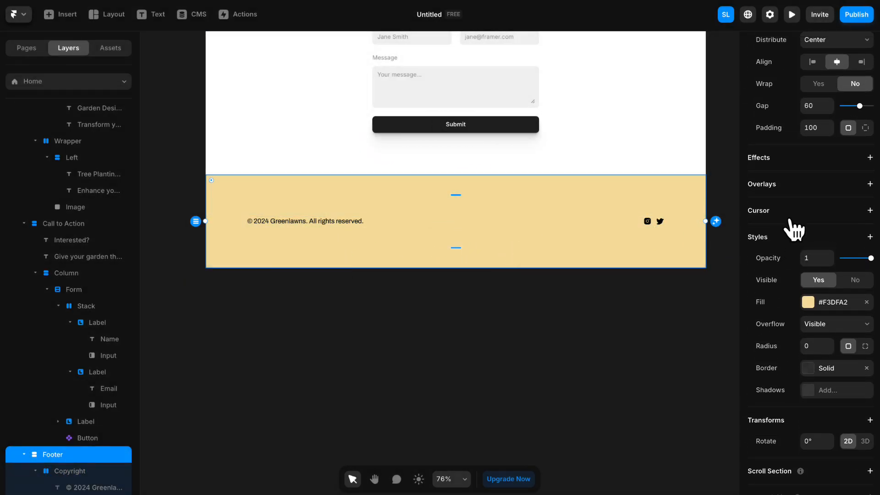
left_click(814, 193)
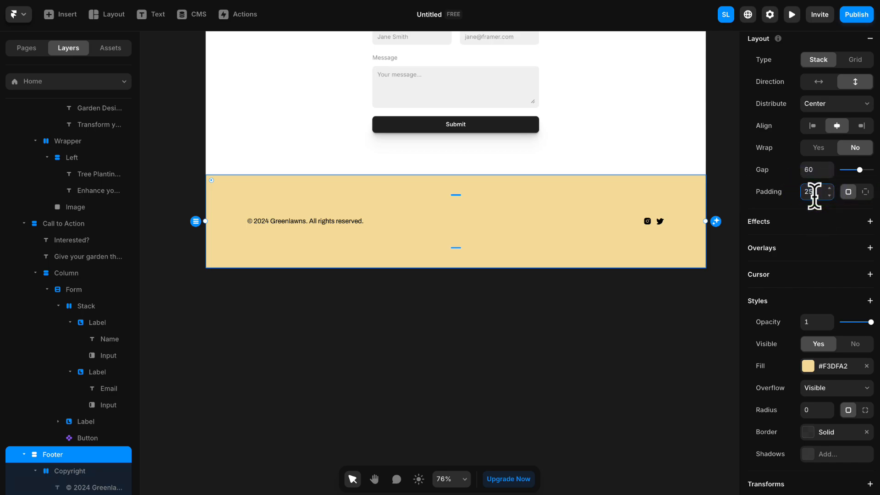
key("Return")
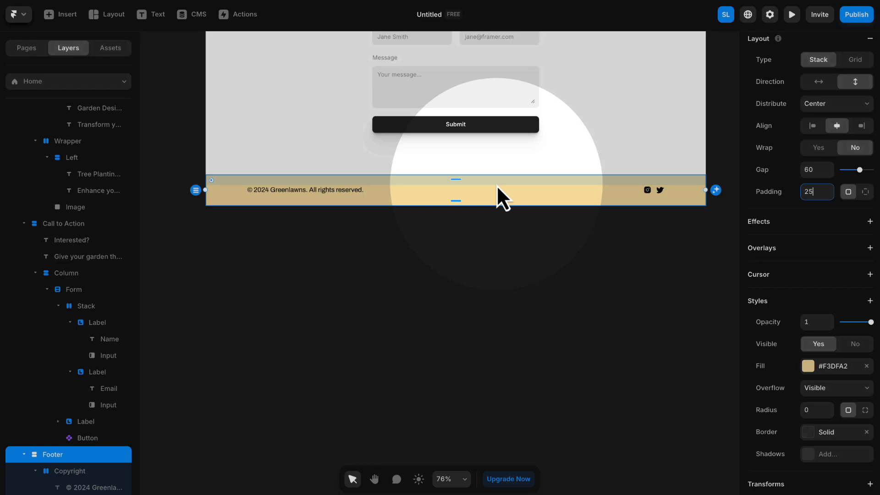
- Change the footer's fill colour to light grey #DEDEDE
left_click(807, 366)
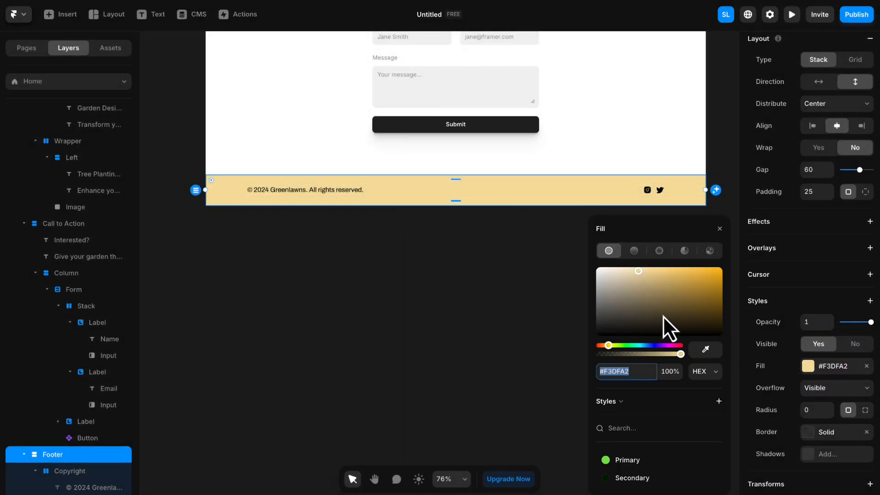
left_click_drag(662, 315, 580, 278)
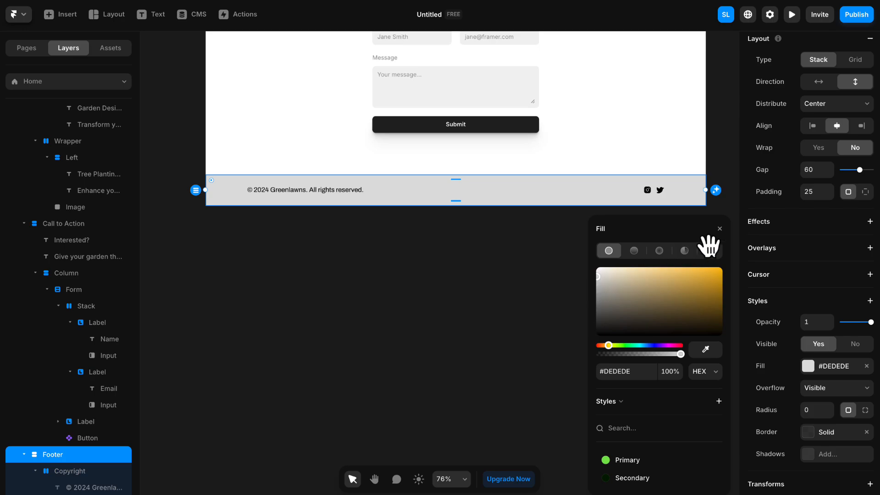
left_click(720, 230)
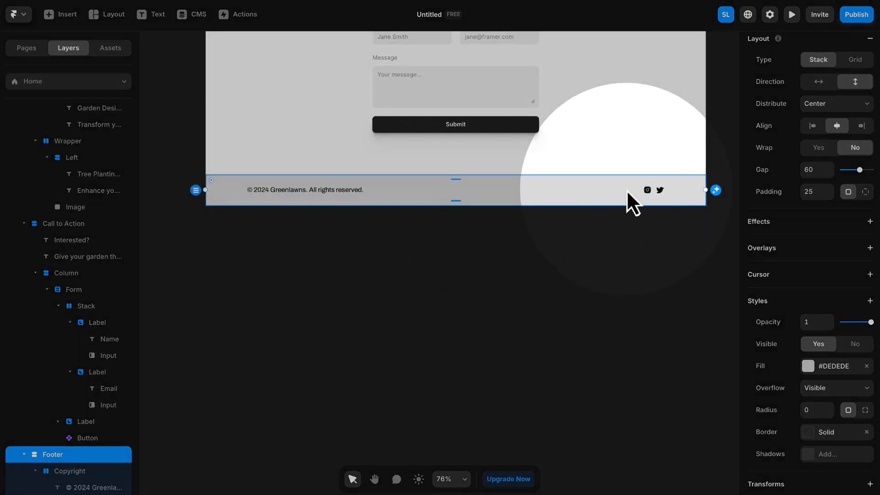
- Add a link property to the footer's Instagram icon, leaving its destination empty
scroll(579, 213, "up", 3)
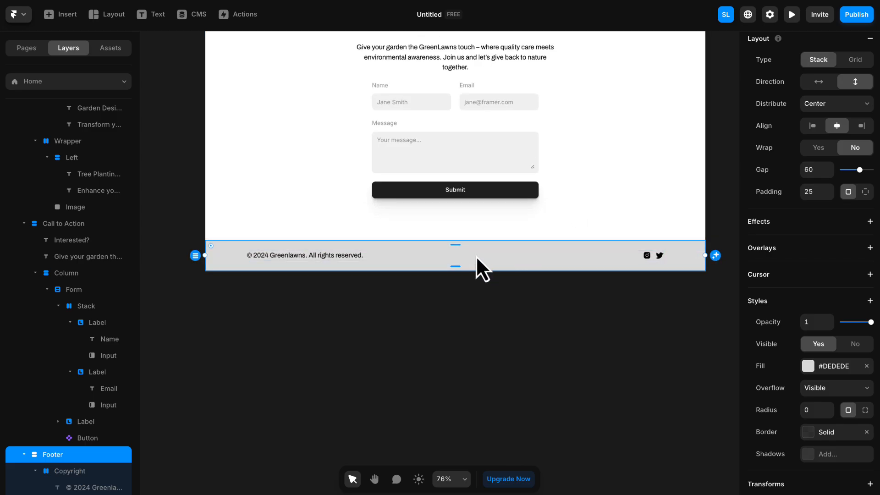
left_click(646, 254)
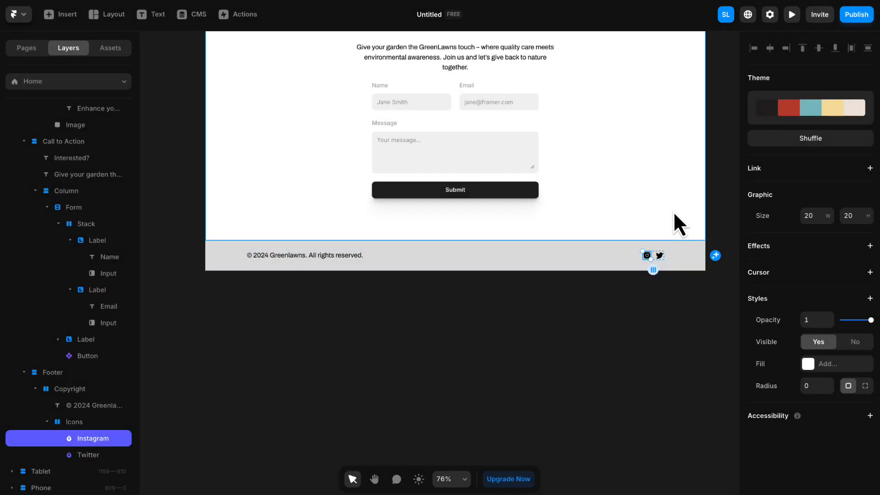
left_click(793, 168)
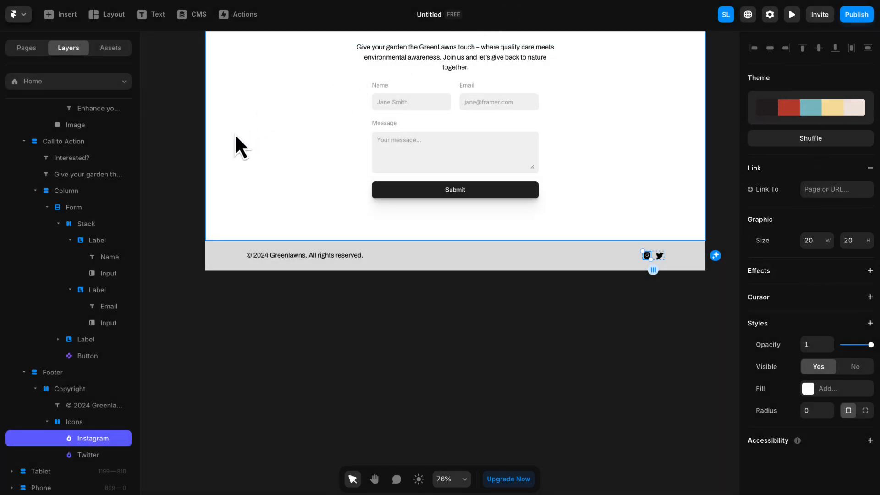
- Review the page preview from the hero down through the services to the Interested? contact section
scroll(456, 243, "down", 1)
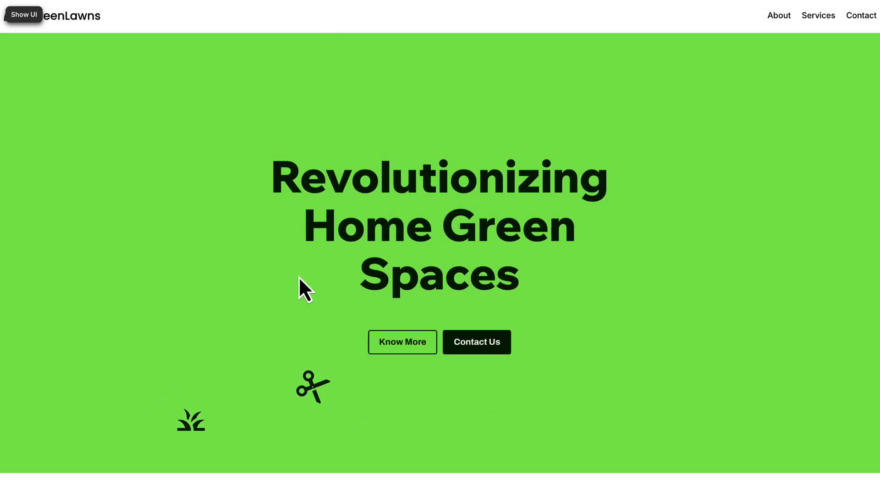
scroll(299, 276, "down", 10)
scroll(298, 276, "down", 15)
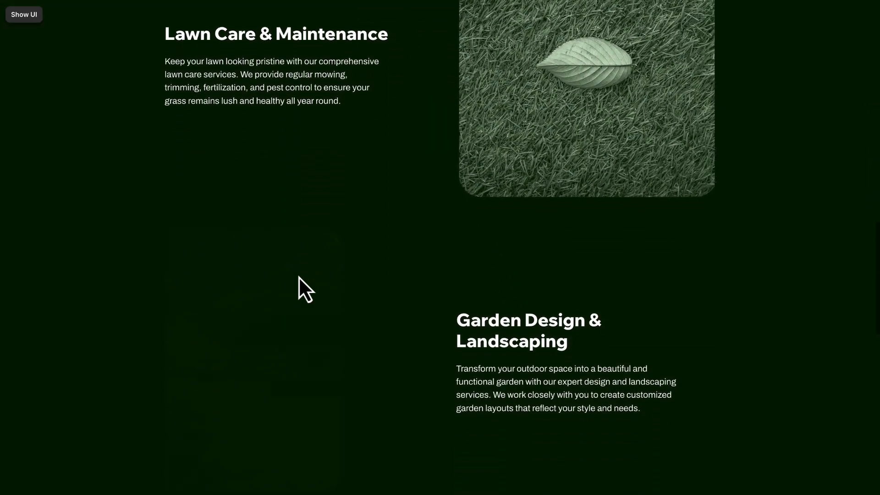
scroll(303, 290, "down", 2)
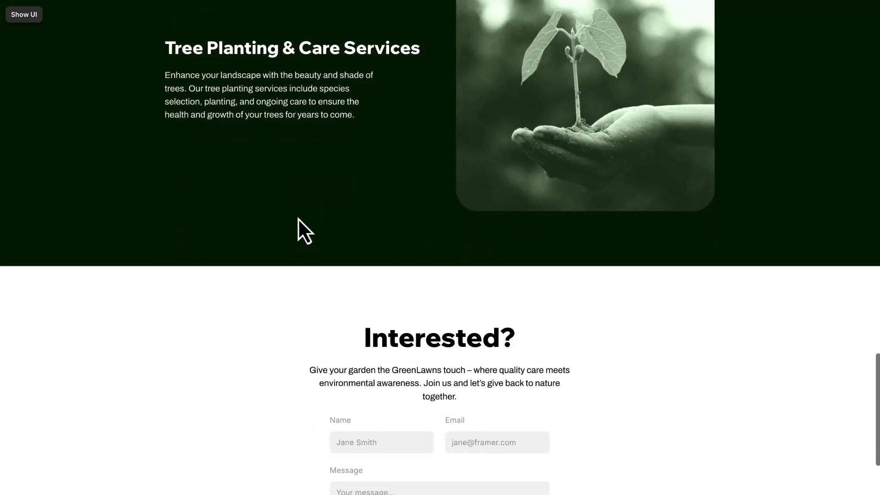
scroll(297, 220, "up", 6)
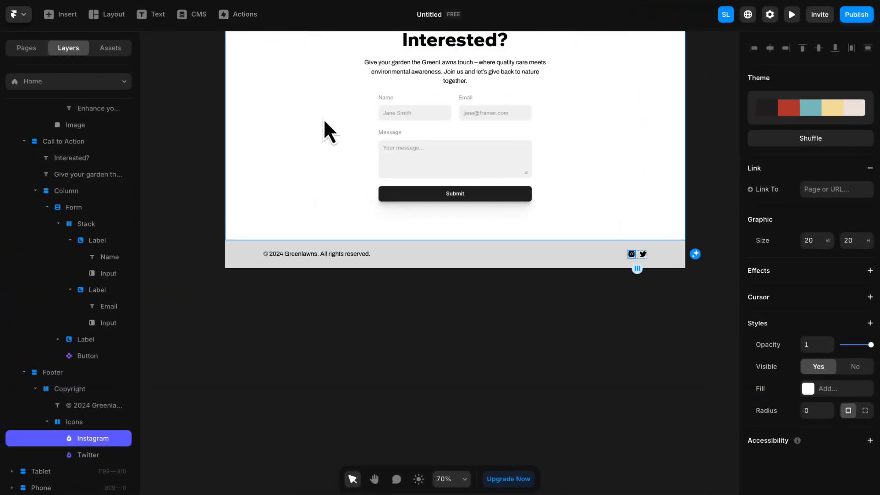
- Insert a Material icon on the empty canvas beside the Desktop frame's hero section
scroll(373, 169, "up", 5)
scroll(375, 170, "up", 15)
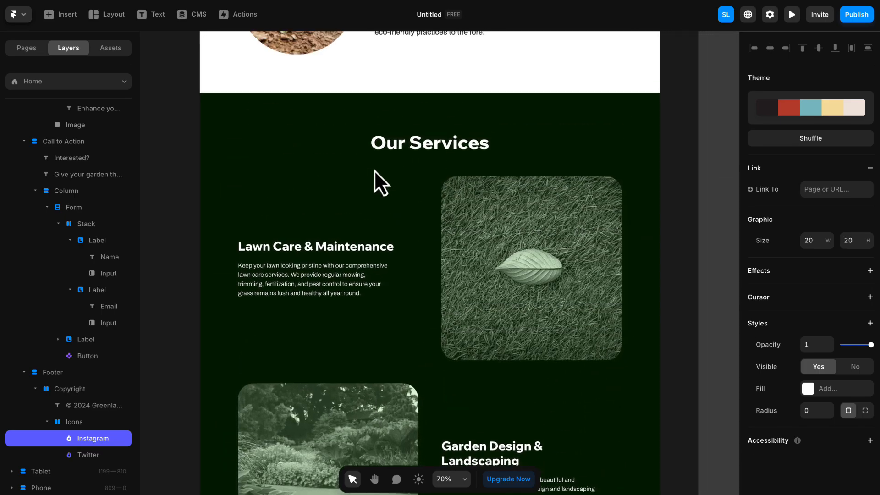
scroll(374, 169, "left", 3)
scroll(373, 170, "down", 2)
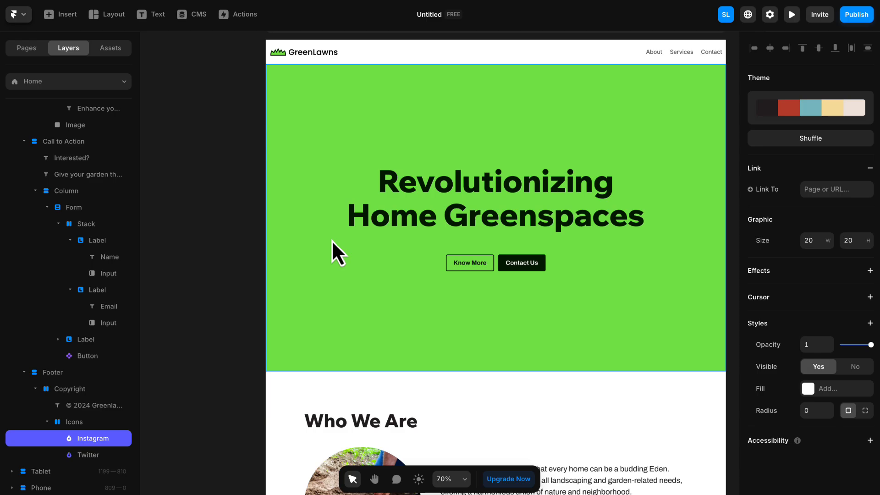
scroll(332, 240, "down", 3)
key("space")
left_click_drag(207, 246, 239, 228)
left_click(69, 21)
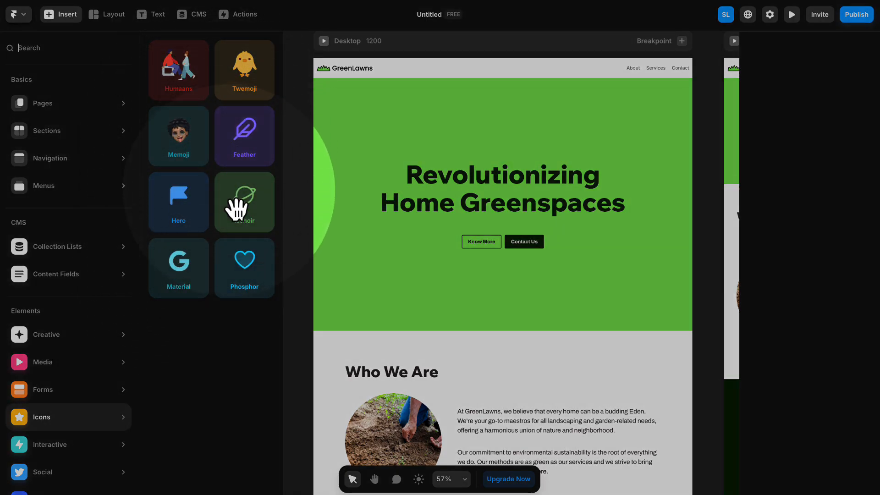
left_click(188, 282)
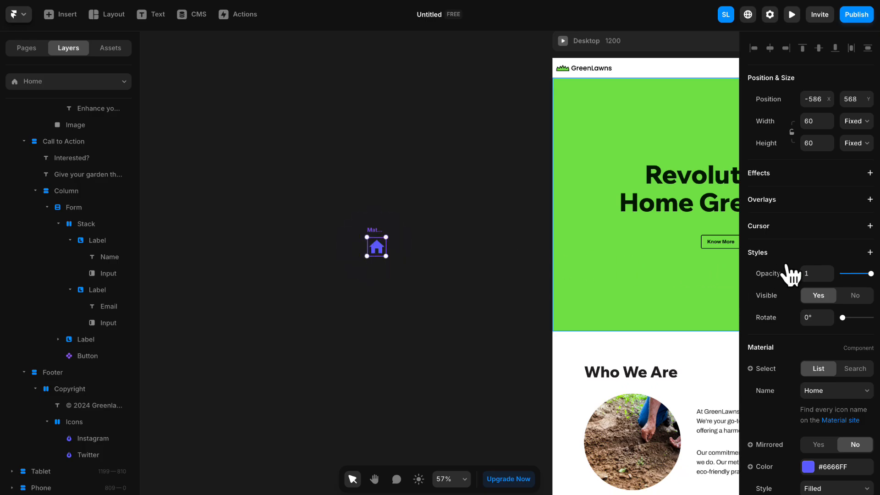
- Browse the available icon names for the new Material icon, keeping Home selected
scroll(799, 275, "down", 1)
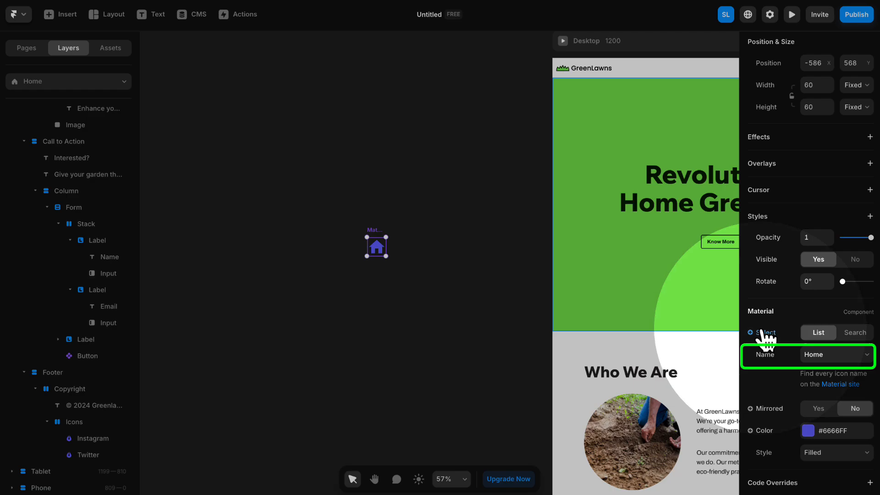
left_click(824, 357)
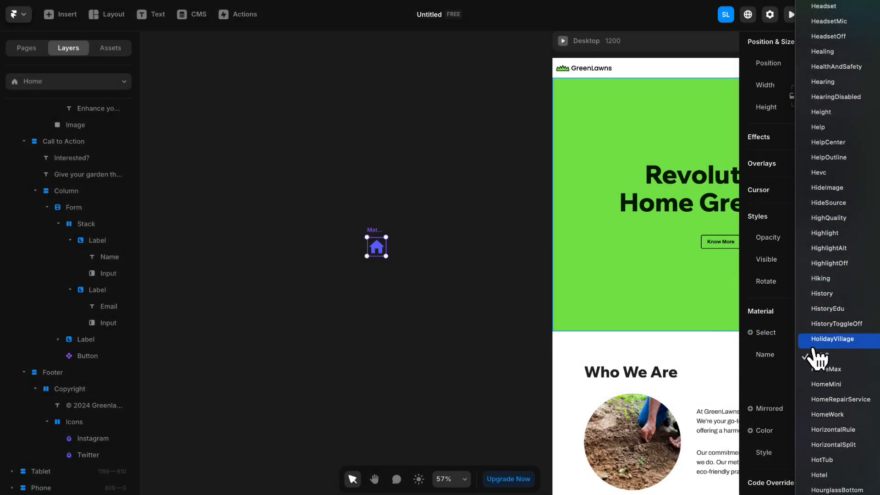
left_click(816, 355)
- Switch to the Google Fonts icon library and search it for grass and for scissors
left_click(831, 386)
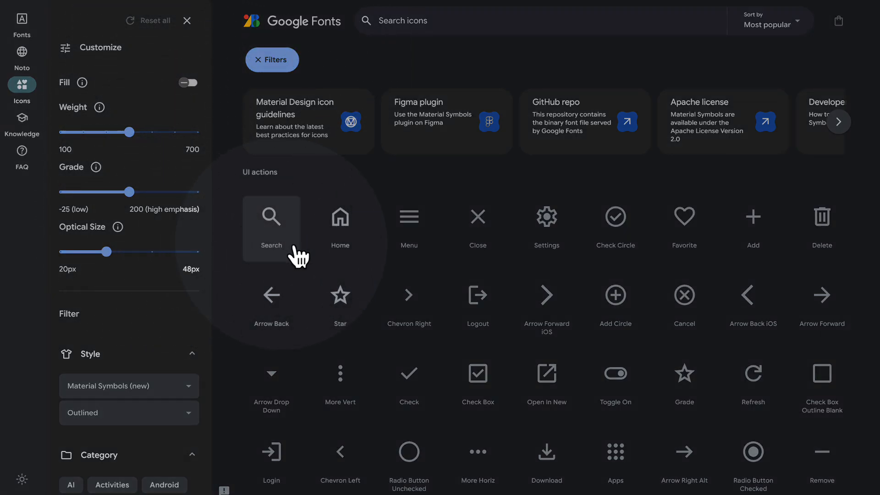
left_click(424, 19)
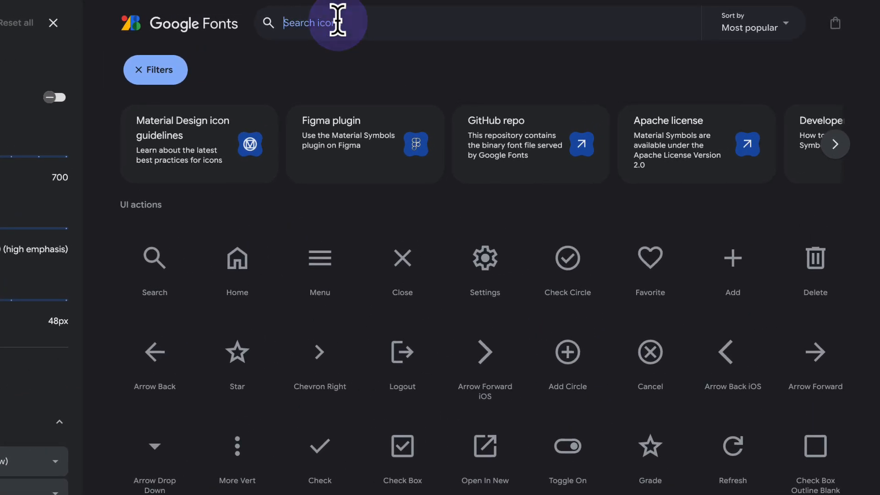
type("grass")
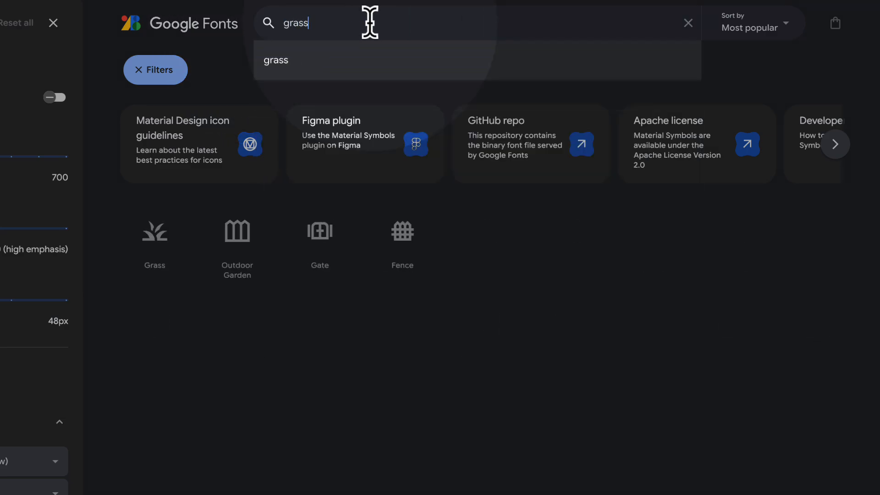
key("Return")
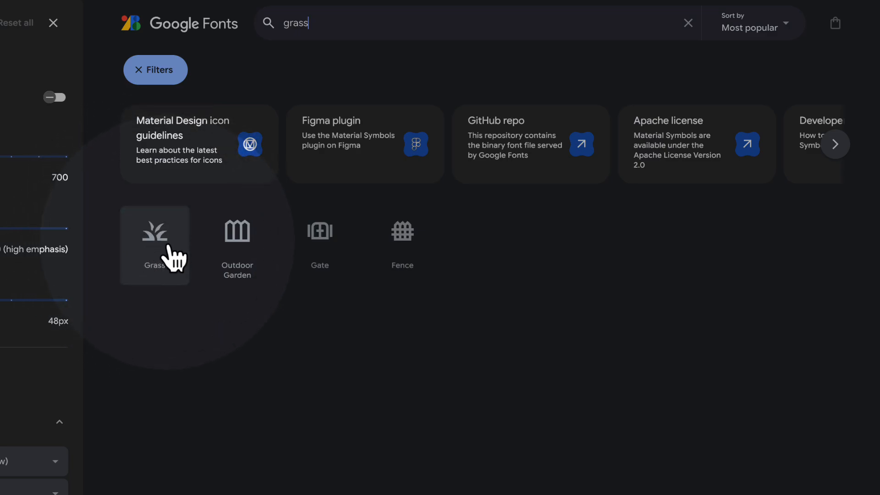
double_click(327, 29)
type("scissors")
key("Return")
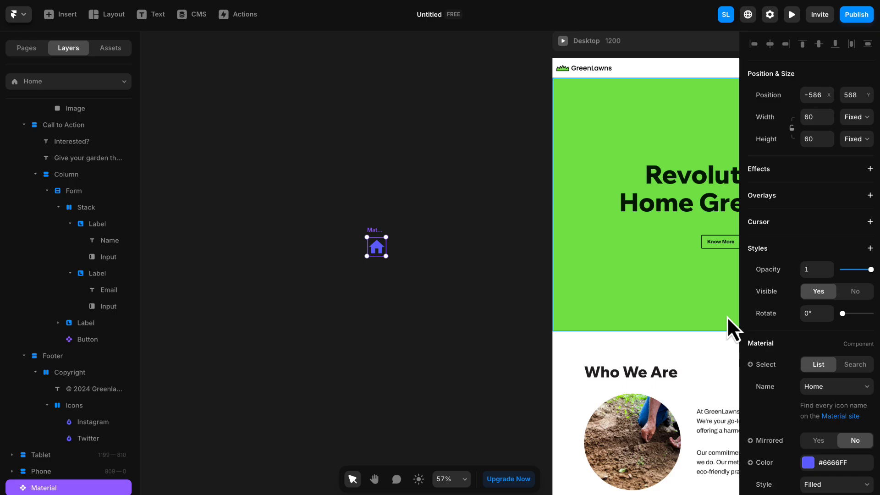
- Switch the Material icon's selection method to Search and set its name to grass
left_click(846, 365)
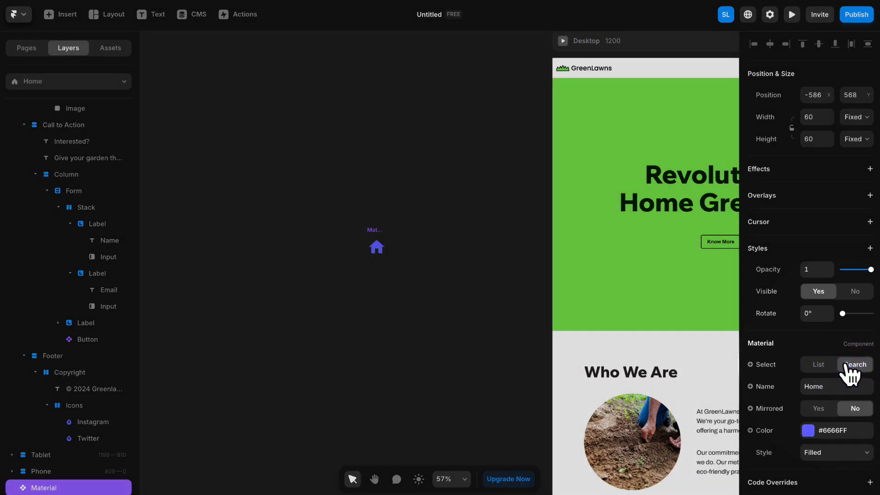
left_click(813, 385)
type("grass")
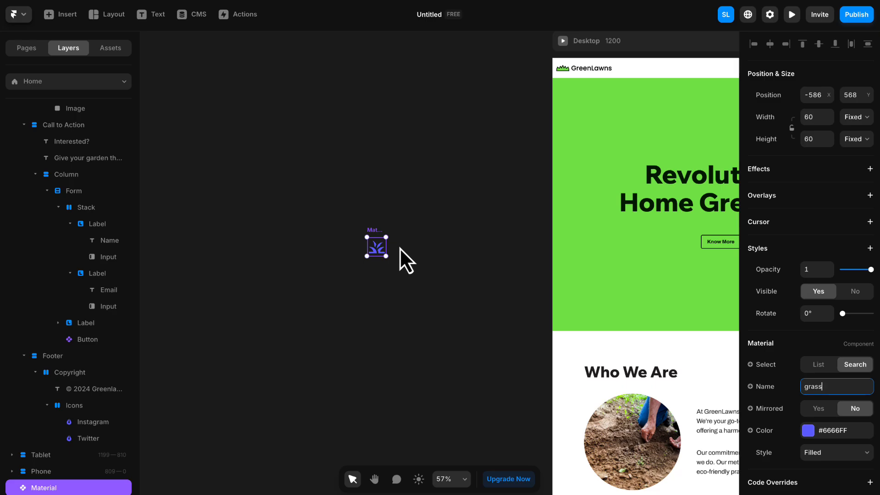
- Duplicate the grass icon and set the copy's name to Content Cut
right_click(373, 247)
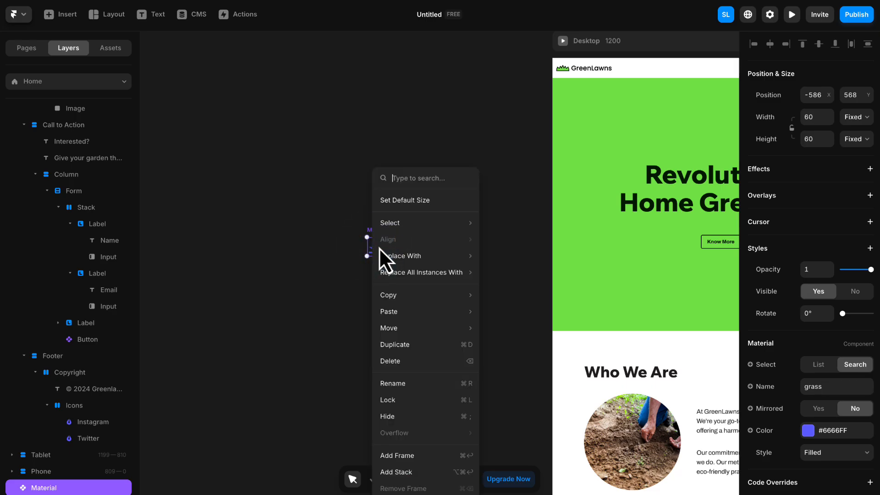
left_click(413, 345)
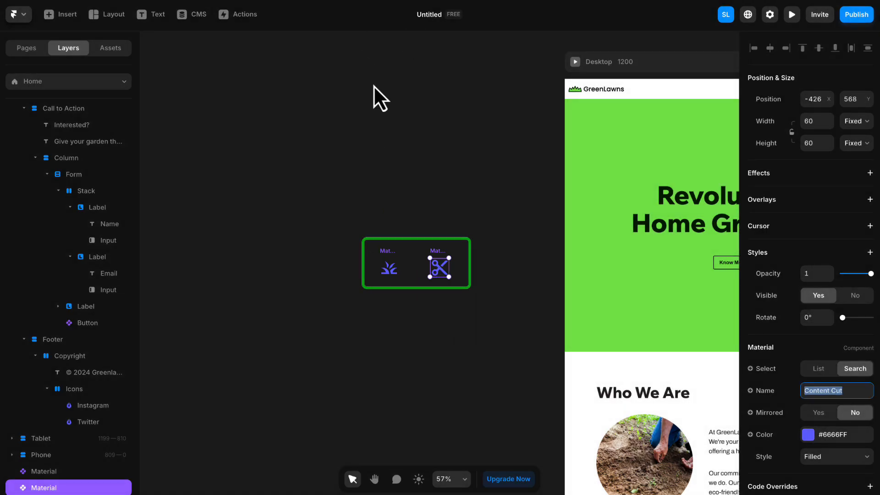
- Select the grass and scissors icons together and apply the Secondary colour style to both
left_click(373, 232)
left_click_drag(353, 232, 429, 259)
key("space")
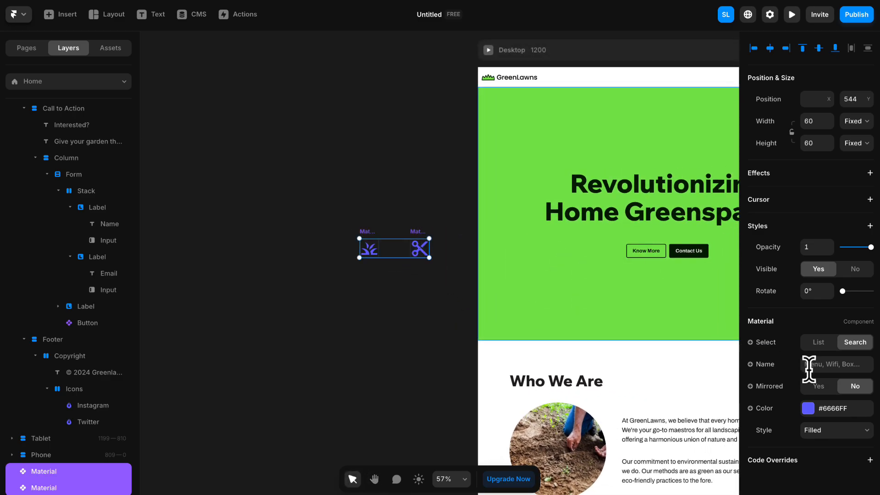
left_click(839, 414)
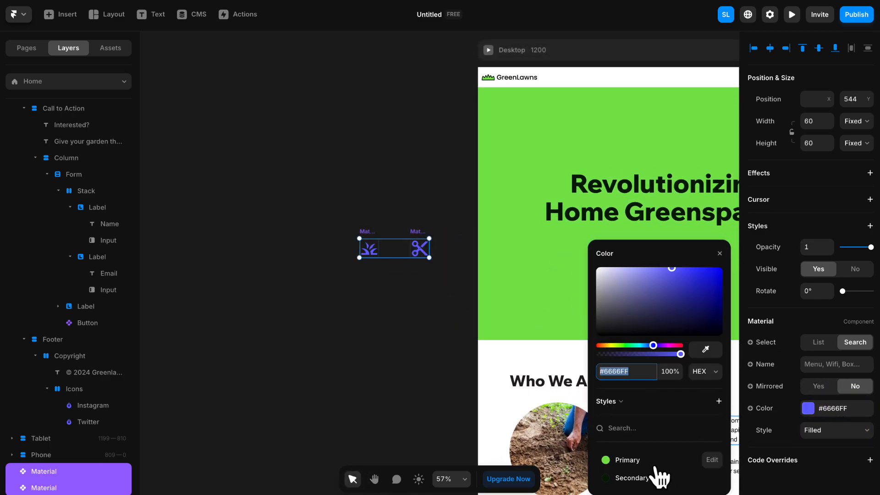
left_click(634, 479)
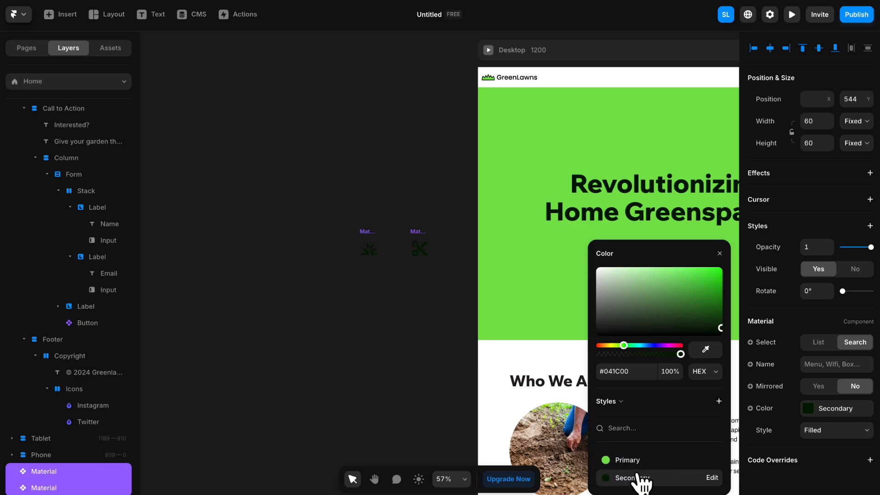
left_click(721, 254)
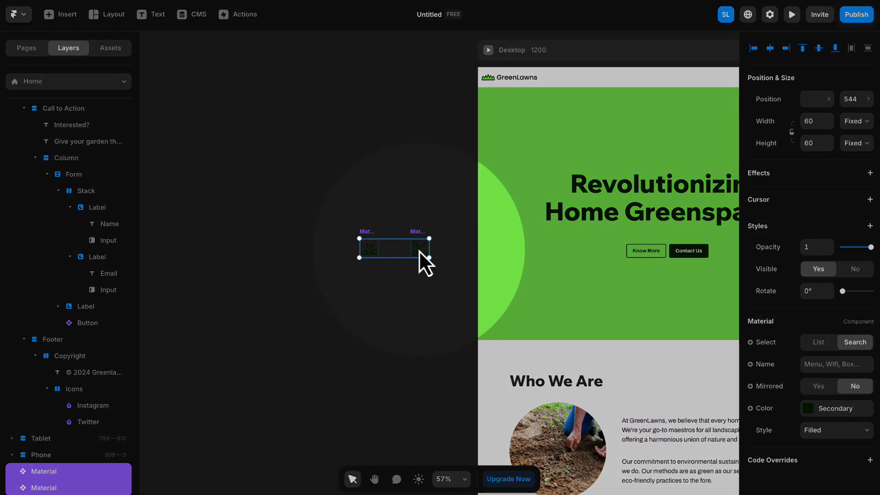
- Place the grass and scissors icons inside the Desktop Hero section and set their position type to Absolute
left_click_drag(418, 250, 583, 292)
left_click_drag(640, 275, 418, 281)
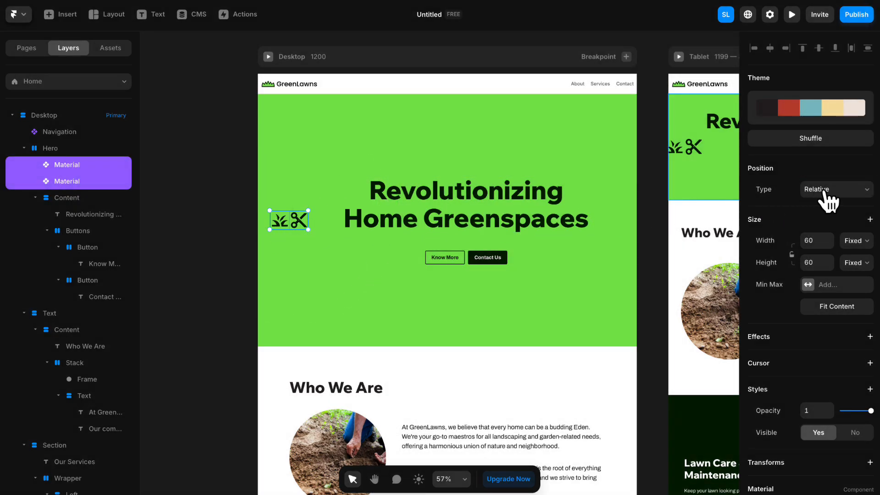
left_click(824, 193)
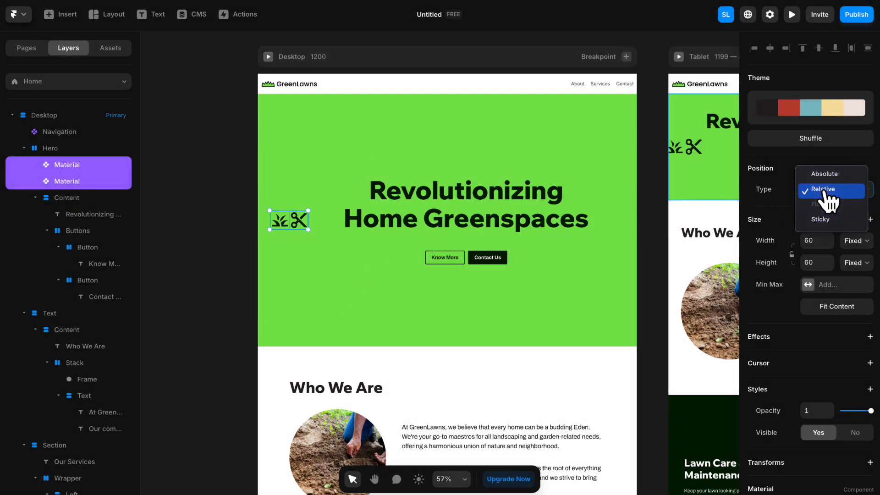
left_click(824, 174)
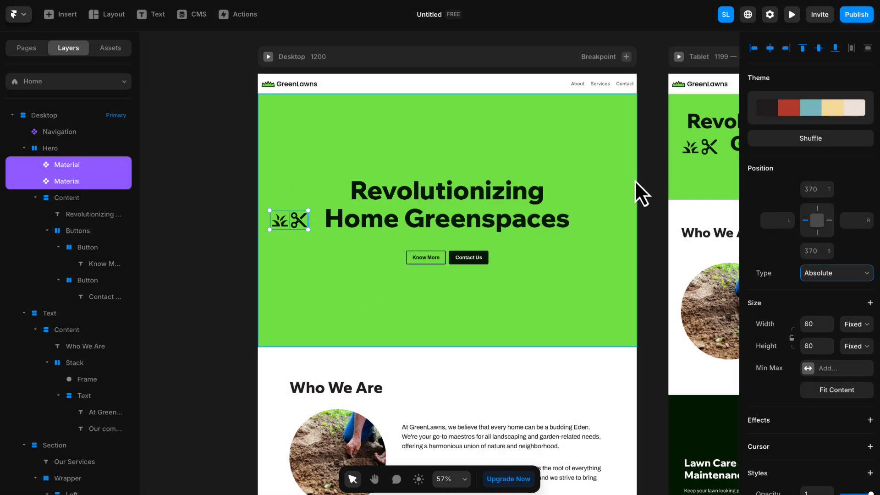
left_click(645, 177)
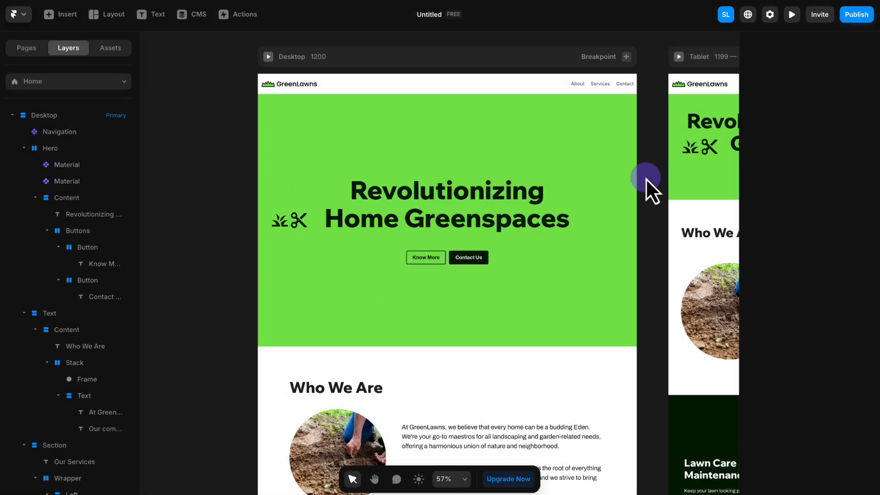
- Hide both the grass and scissors icons in the Tablet breakpoint's Hero by setting Visible to No
key("h")
left_click_drag(649, 174, 249, 200)
left_click(293, 174)
left_click(312, 177, "shift")
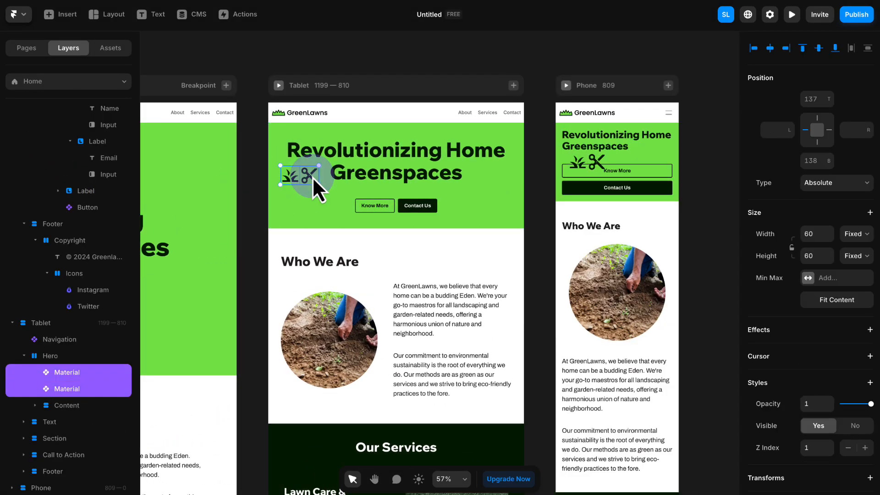
scroll(807, 314, "down", 5)
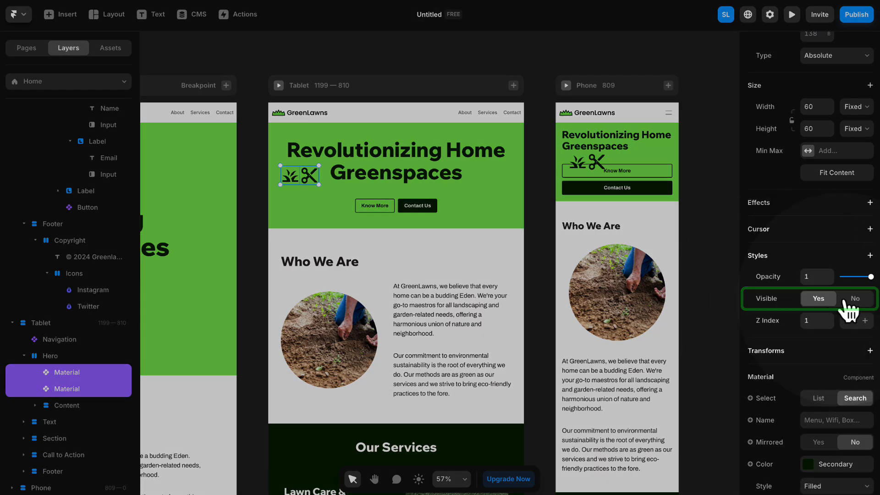
left_click(852, 299)
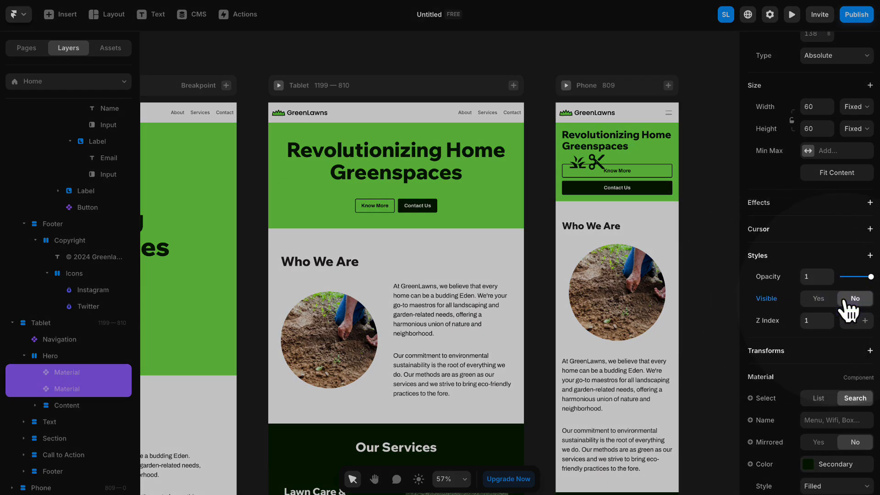
- Set Visible to No for the grass and scissors icons in the Phone breakpoint's Hero
left_click(594, 163)
left_click(573, 162, "shift")
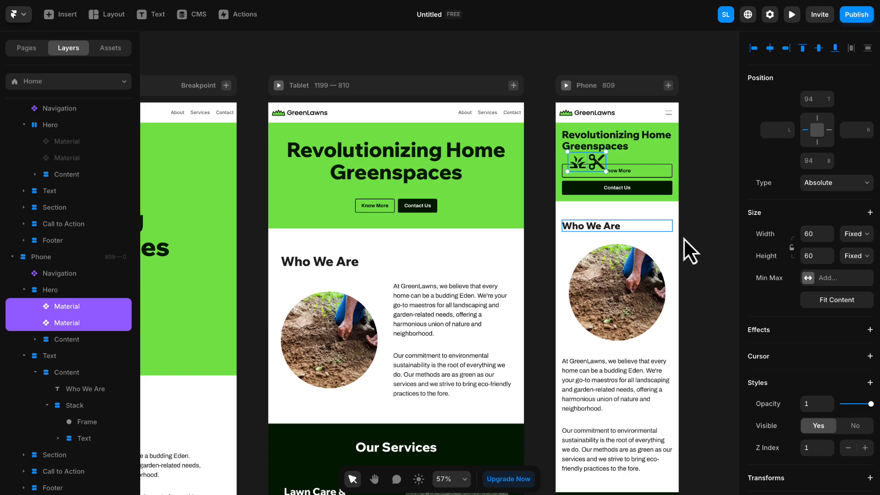
scroll(799, 339, "down", 3)
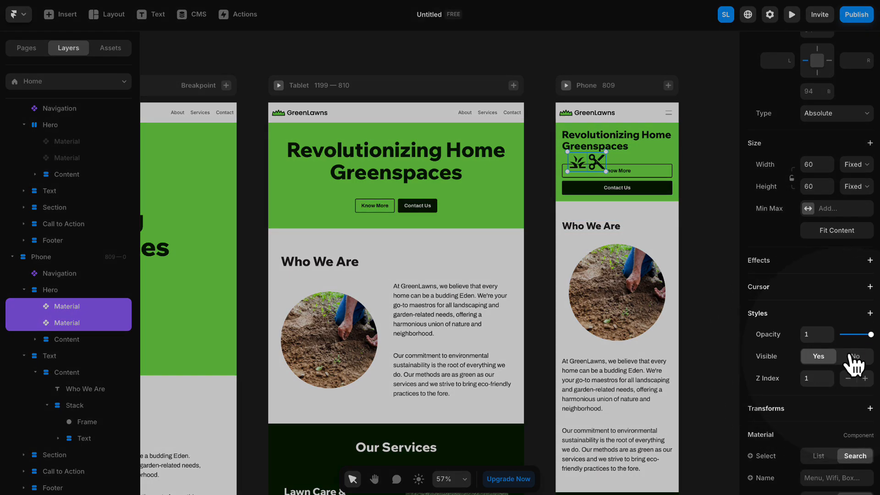
left_click(851, 357)
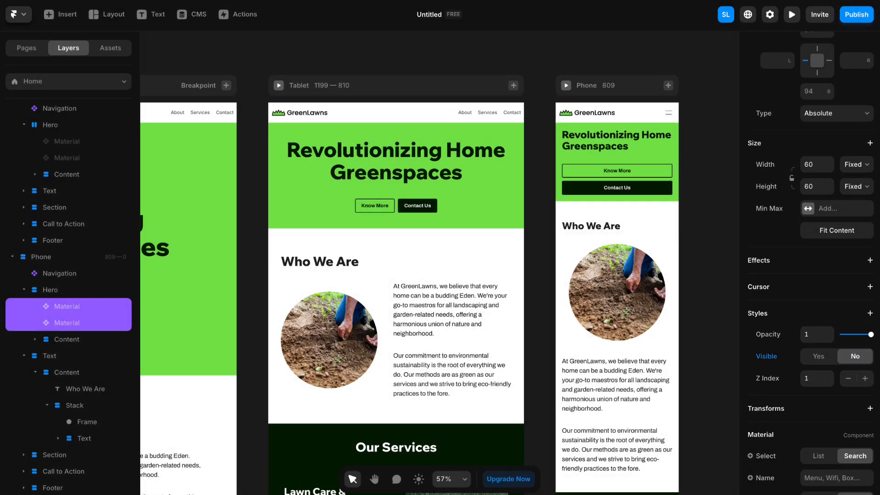
- In the Desktop Hero, position the grass icon about 160 from the left and 98 from the bottom, and the scissors about 1000 and 158
left_click(188, 53)
left_click_drag(187, 53, 529, 57)
key("v")
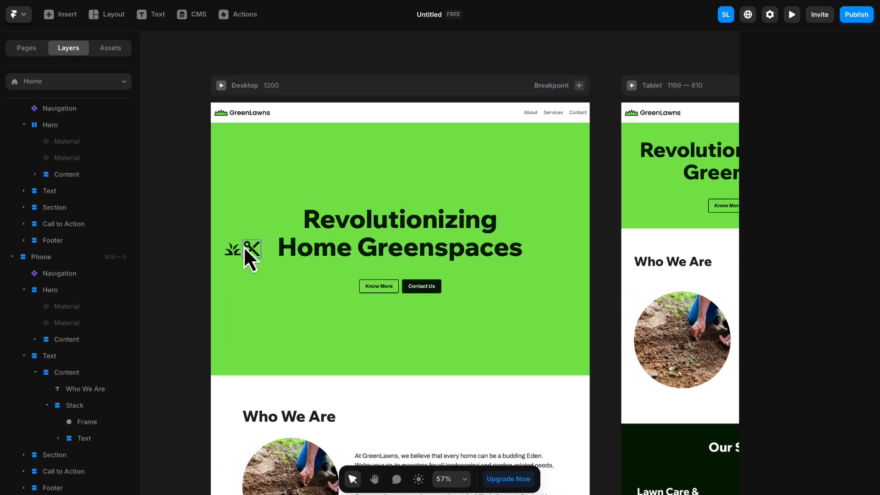
left_click_drag(237, 250, 270, 338)
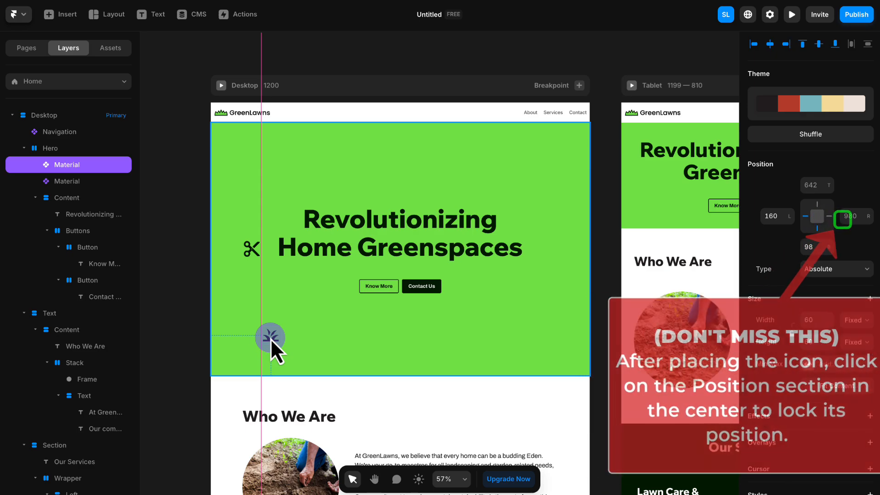
left_click_drag(256, 251, 278, 255)
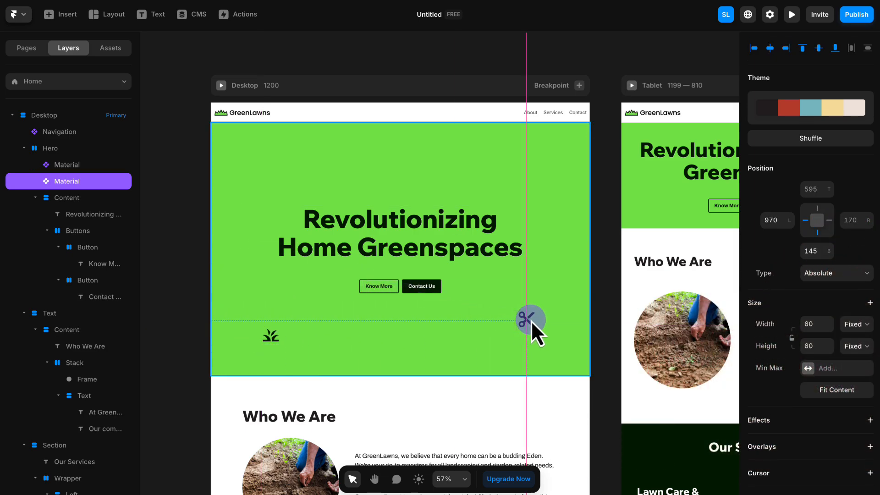
left_click_drag(531, 320, 539, 317)
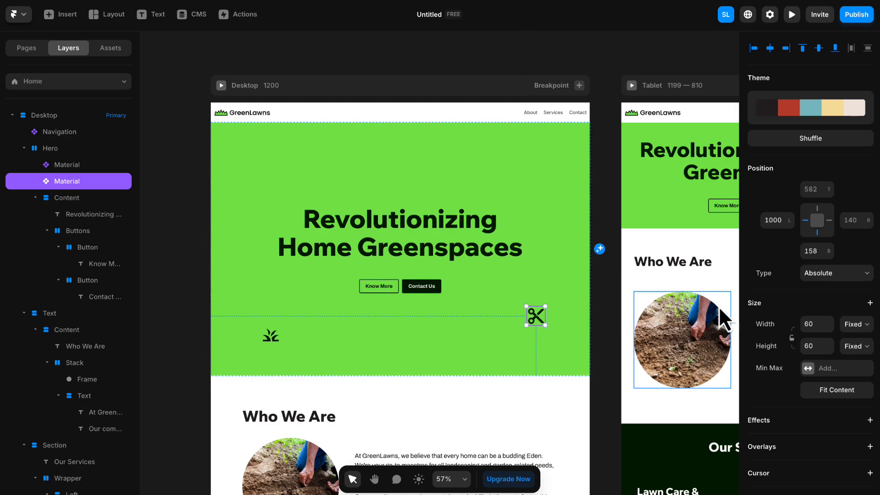
- Set the Desktop scissors icon's Mirrored option to Yes
scroll(791, 320, "down", 5)
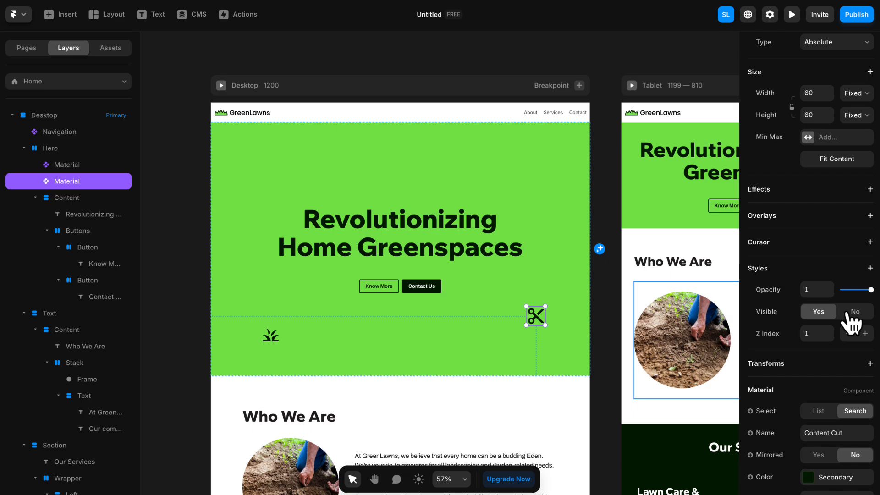
scroll(848, 318, "down", 2)
left_click(820, 382)
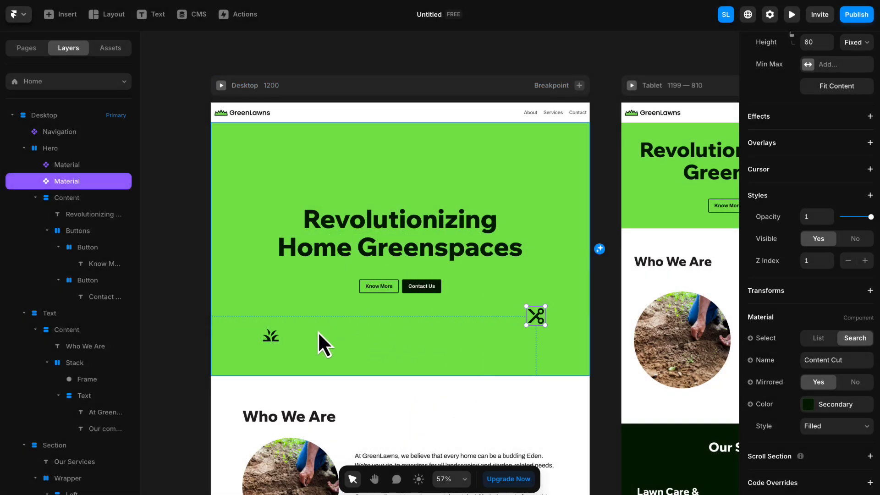
- Add a Loop effect to the Desktop grass icon with type Mirror, rotation 0 and X offset 700
left_click(268, 336)
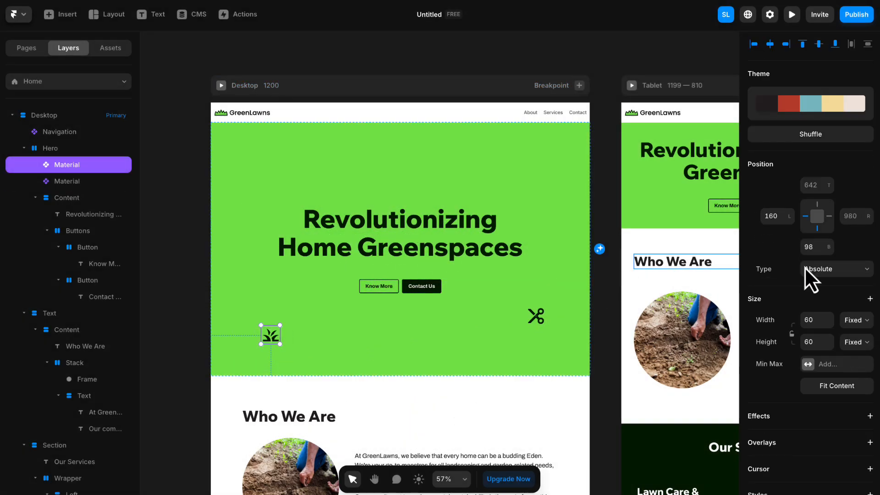
scroll(820, 275, "down", 5)
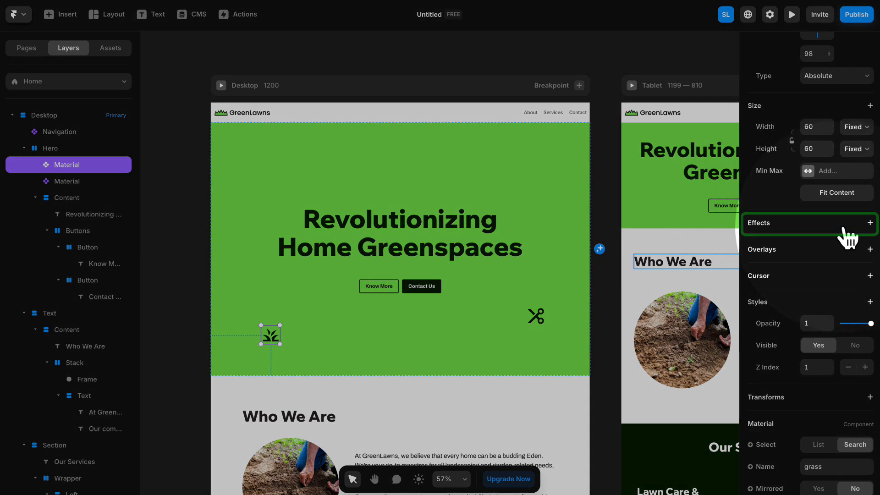
left_click(844, 229)
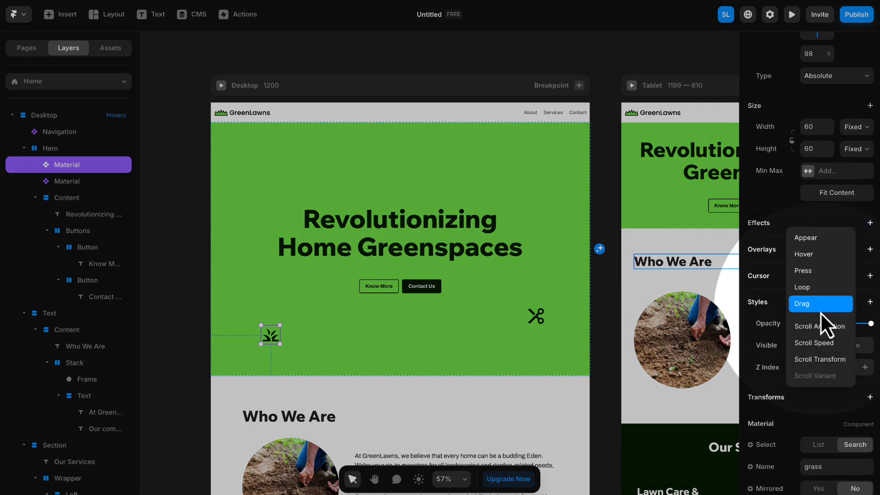
left_click(816, 289)
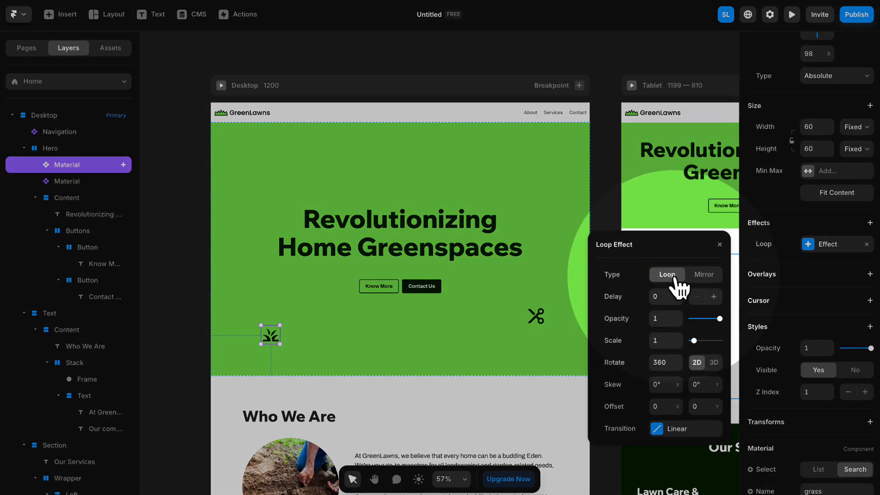
left_click(702, 274)
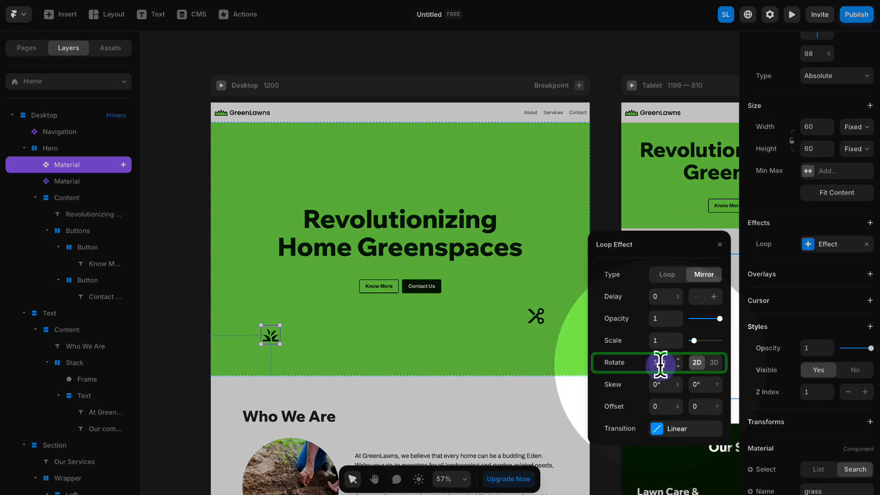
left_click(660, 362)
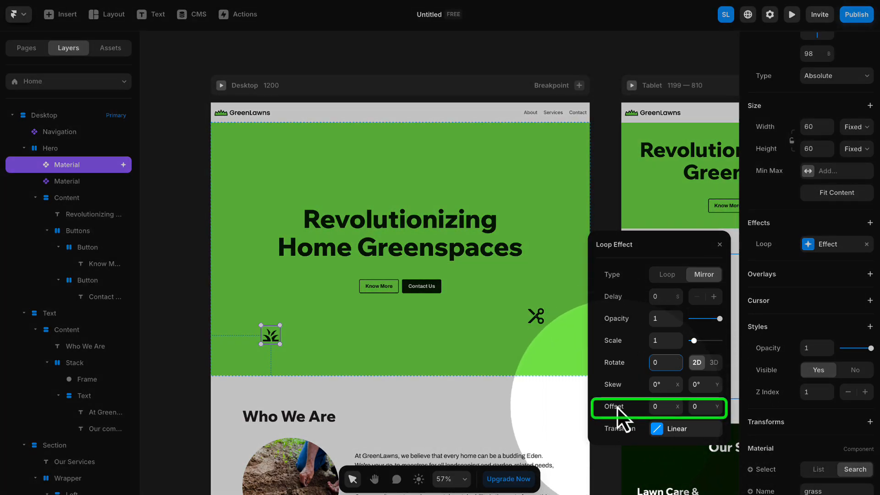
left_click(672, 406)
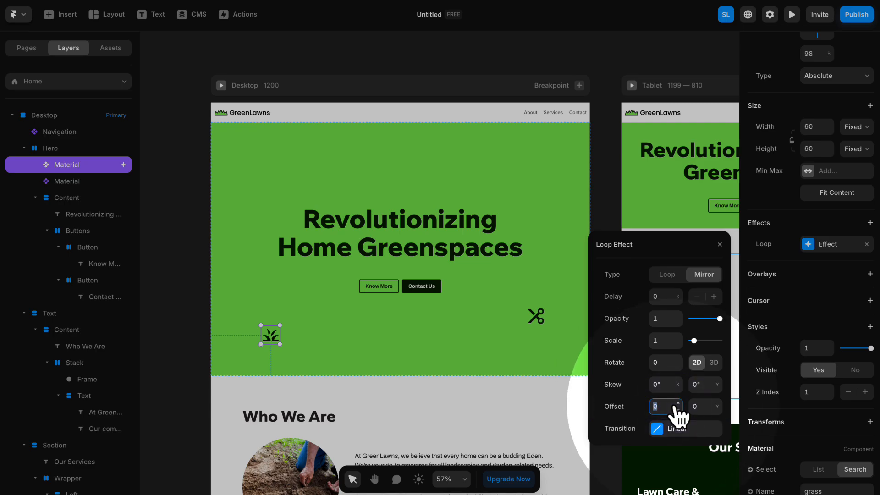
left_click(647, 409)
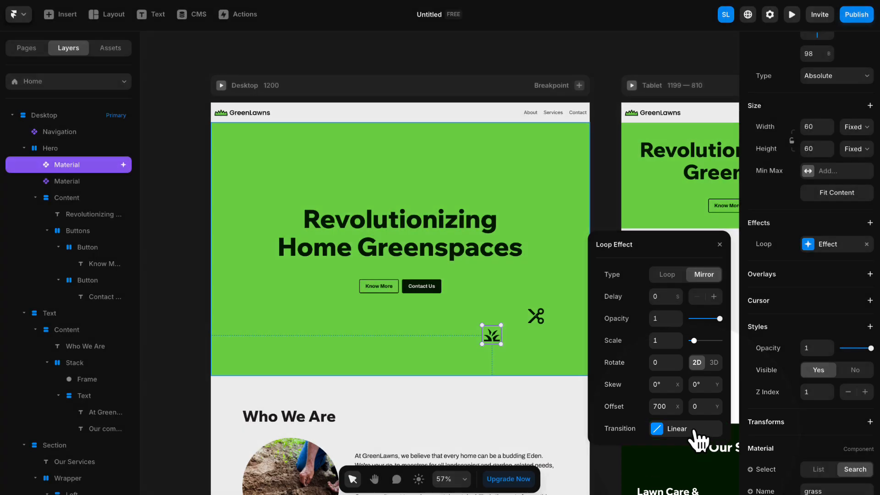
- Set the grass icon's loop transition to Ease Out with a time of 2 seconds, and close the effect settings
left_click(693, 430)
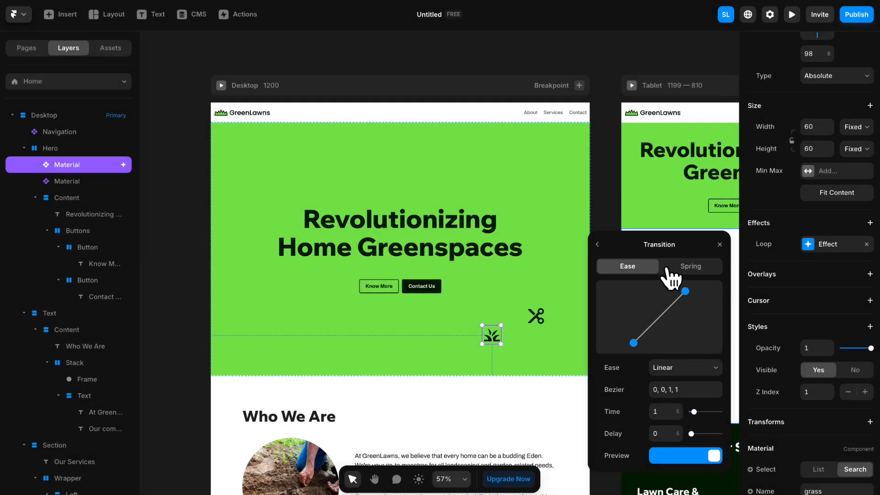
left_click(677, 368)
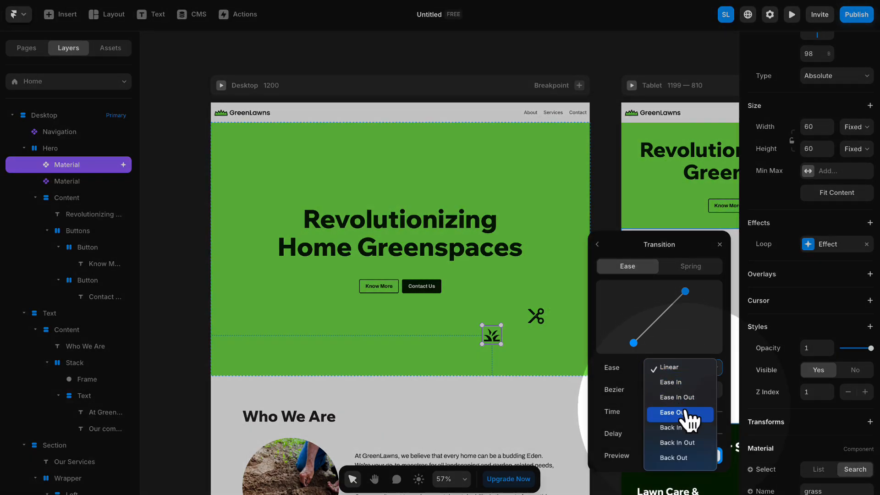
key("Escape")
left_click(684, 411)
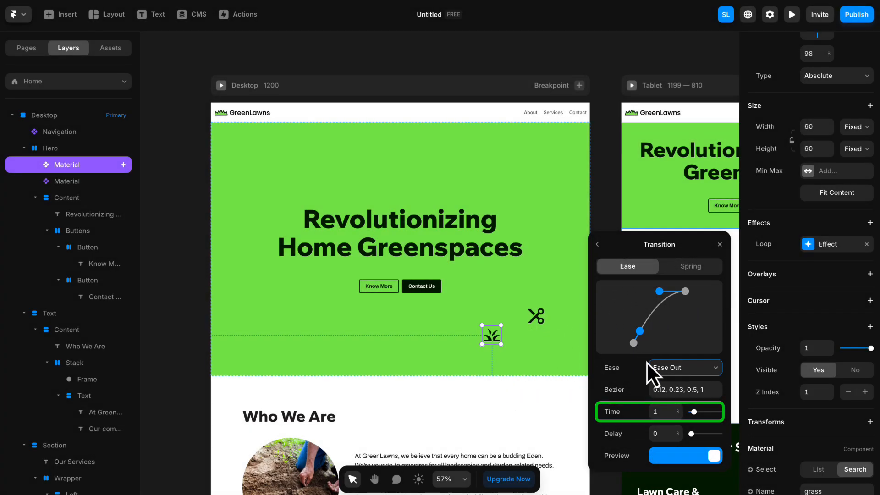
left_click(665, 415)
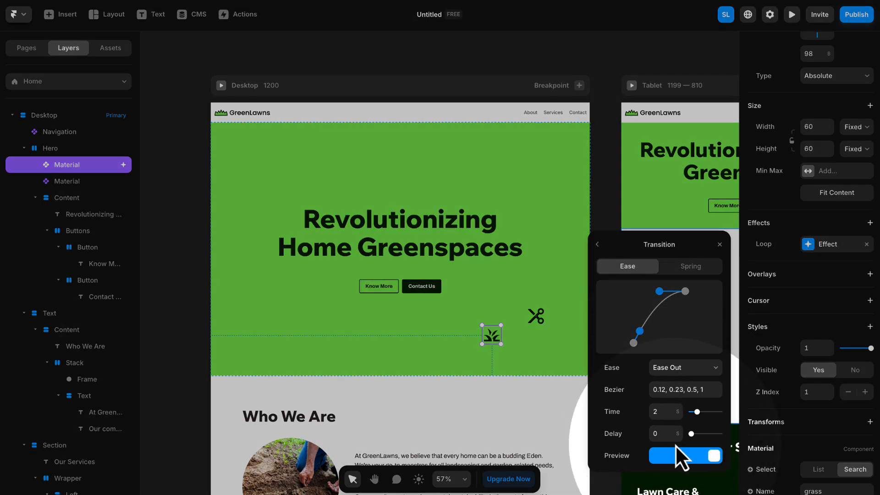
left_click(679, 369)
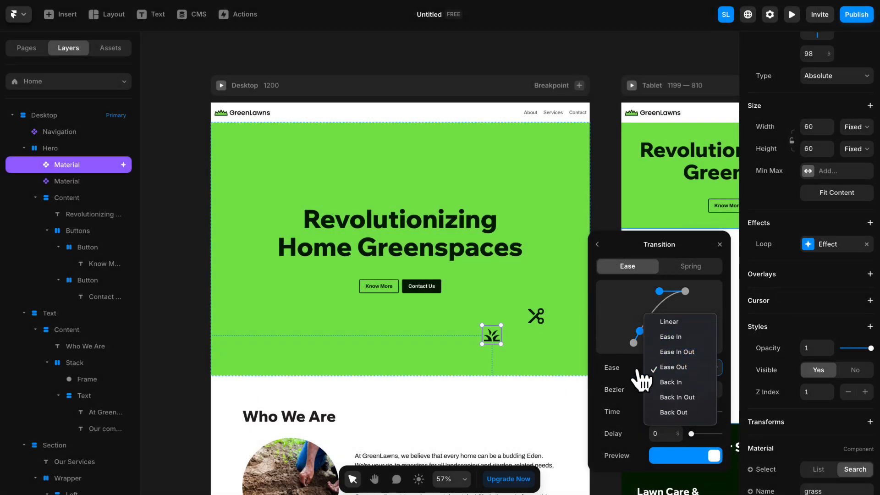
left_click(623, 375)
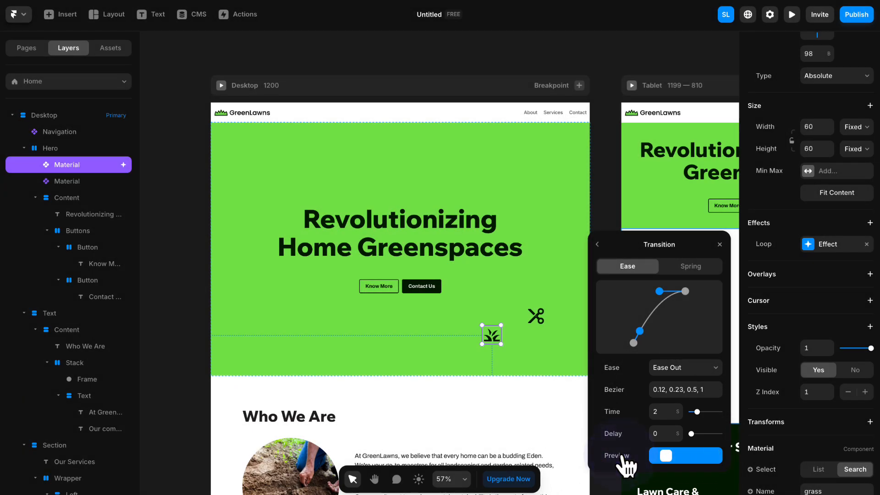
left_click(720, 245)
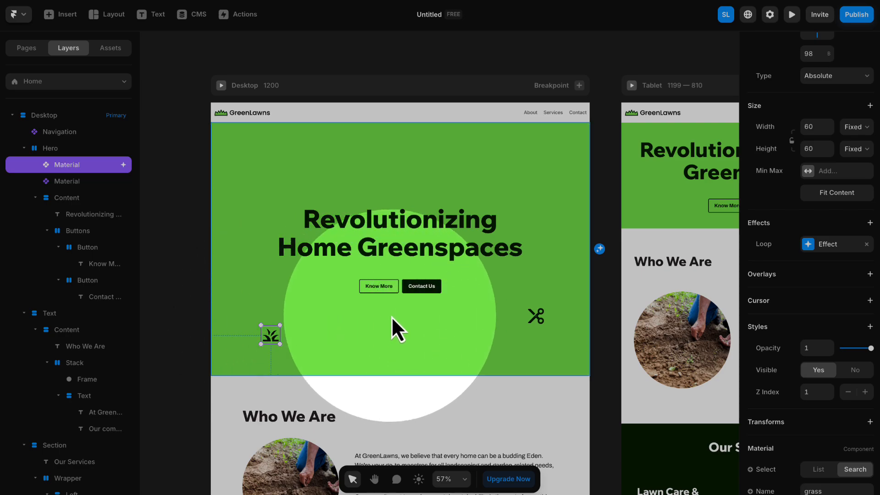
- Add a Loop effect to the Desktop scissors icon with type Mirror and X offset -700
left_click(534, 315)
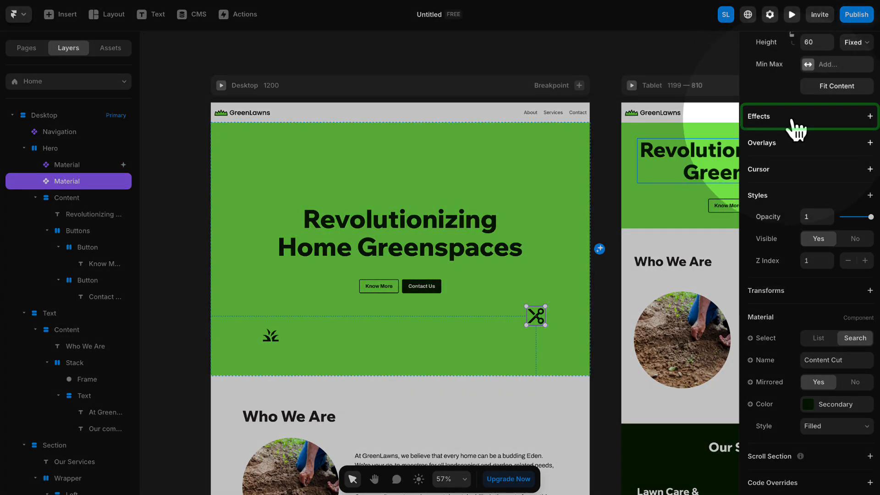
left_click(852, 122)
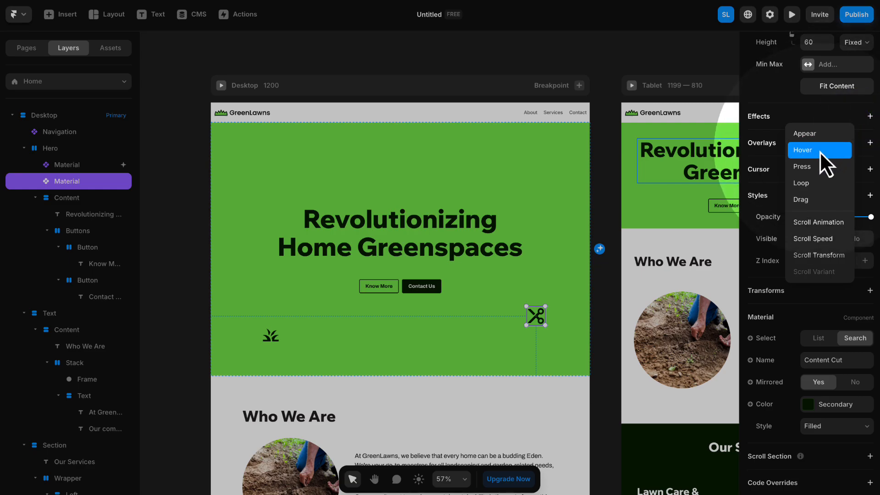
left_click(816, 184)
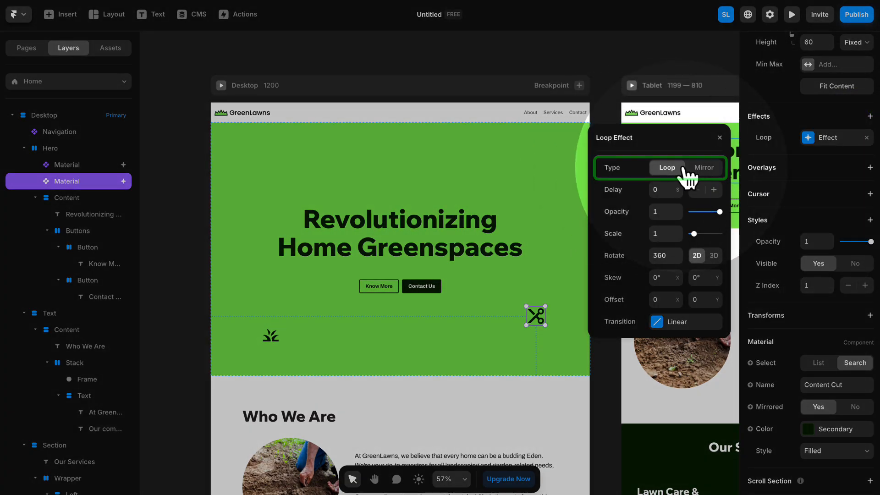
left_click(702, 169)
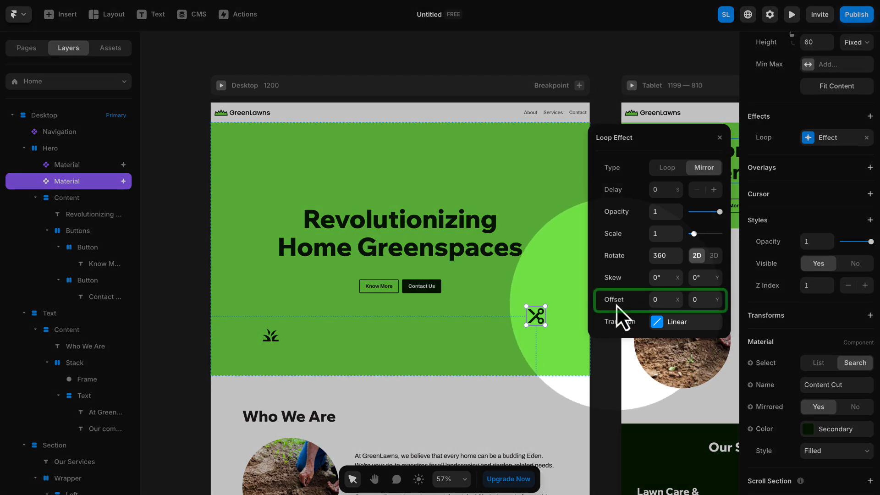
left_click(665, 301)
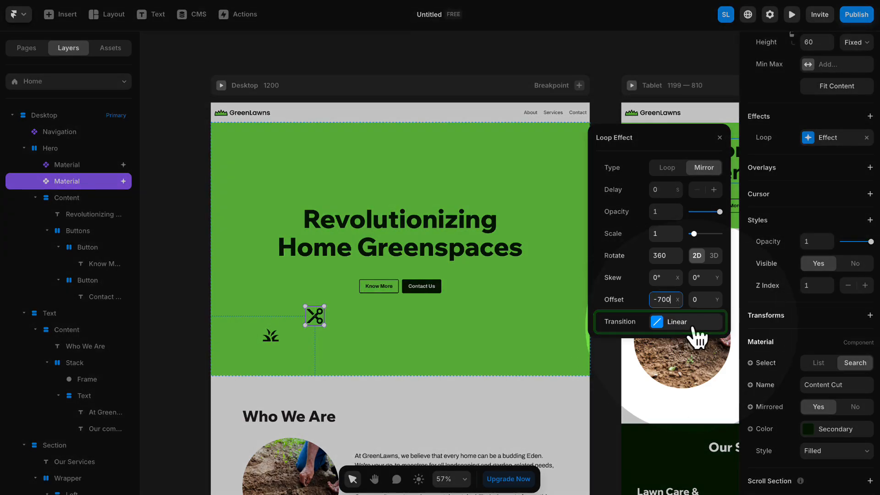
- Set the scissors icon's loop transition to Ease In with a time of 2 seconds
left_click(687, 324)
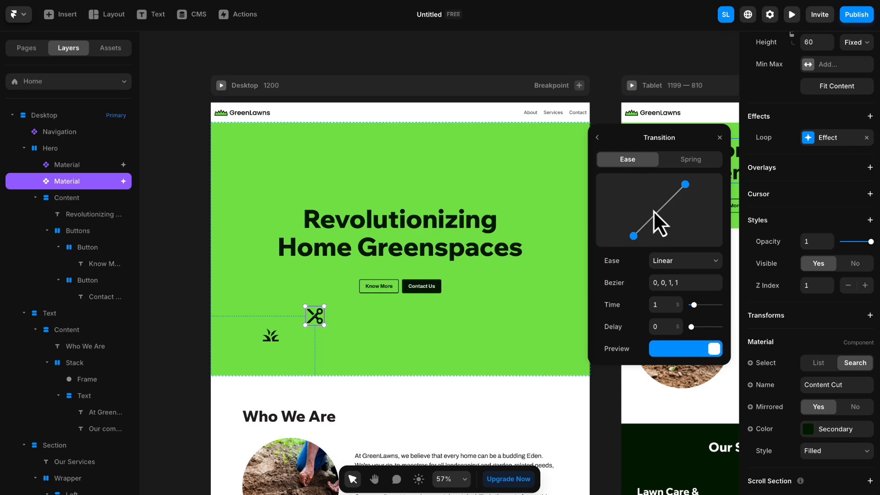
left_click(694, 268)
left_click(687, 274)
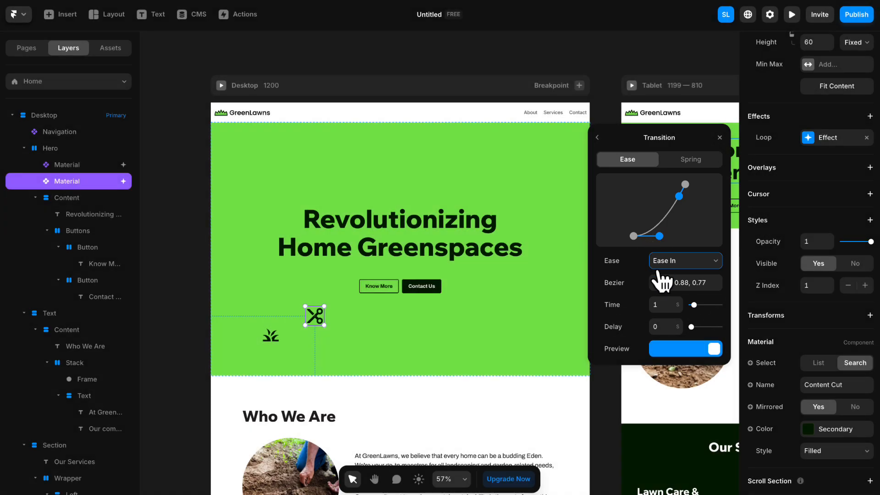
left_click(669, 304)
type("2")
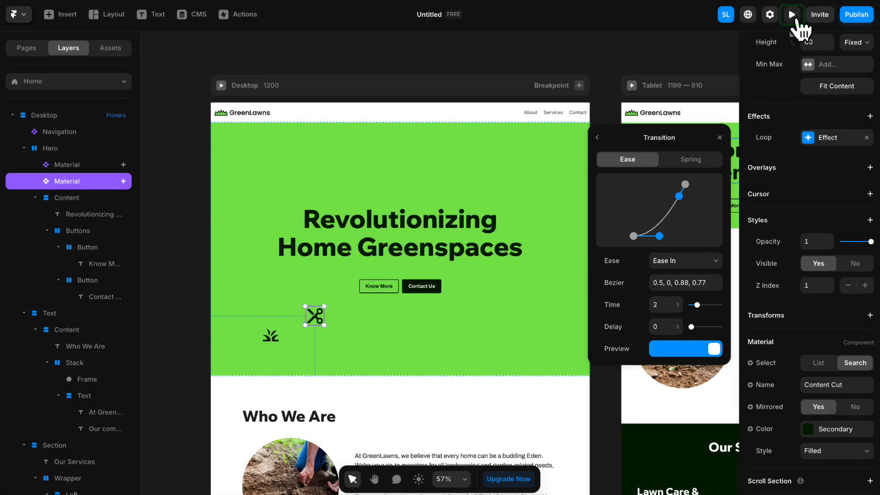
- Preview the desktop page to check the looping hero icons, and return to the canvas
left_click(792, 15)
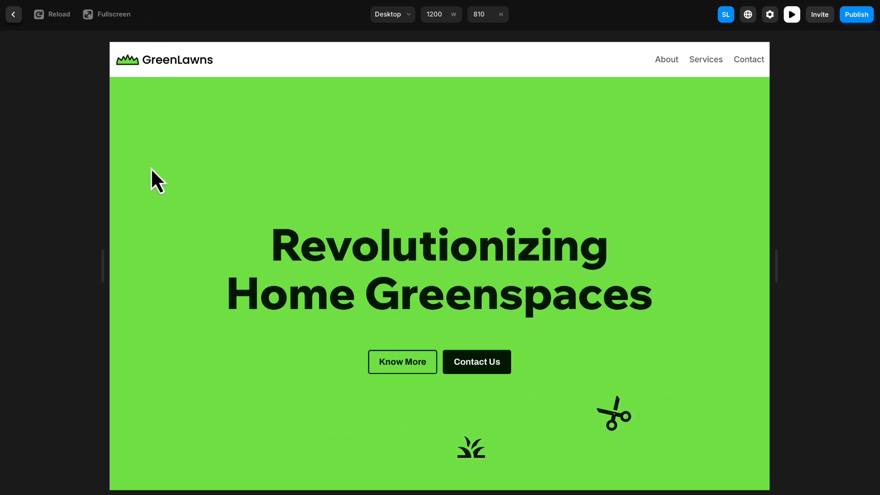
scroll(283, 339, "down", 1)
scroll(283, 339, "down", 2)
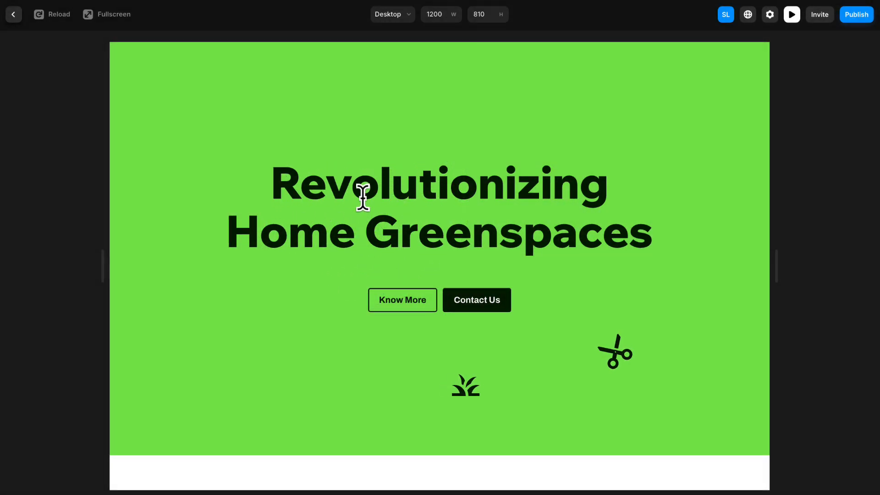
left_click(14, 15)
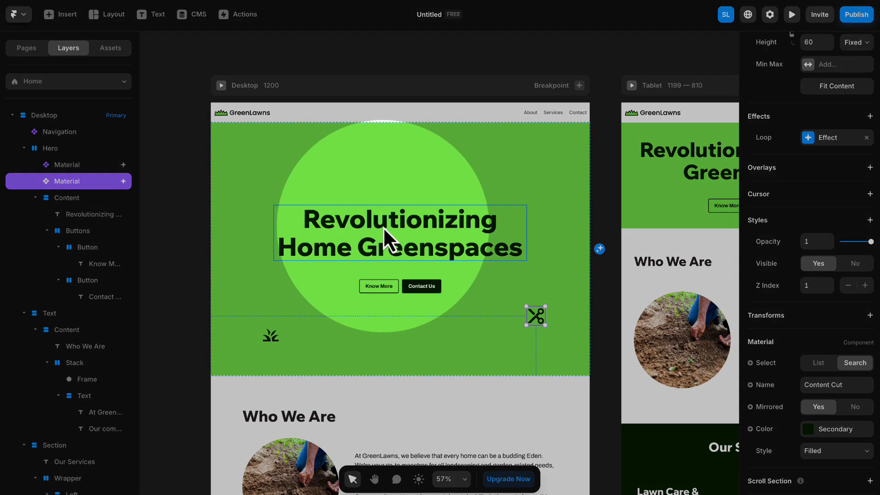
- Add an Appear effect with the Slide In Bottom preset to the Desktop hero heading
left_click(383, 226)
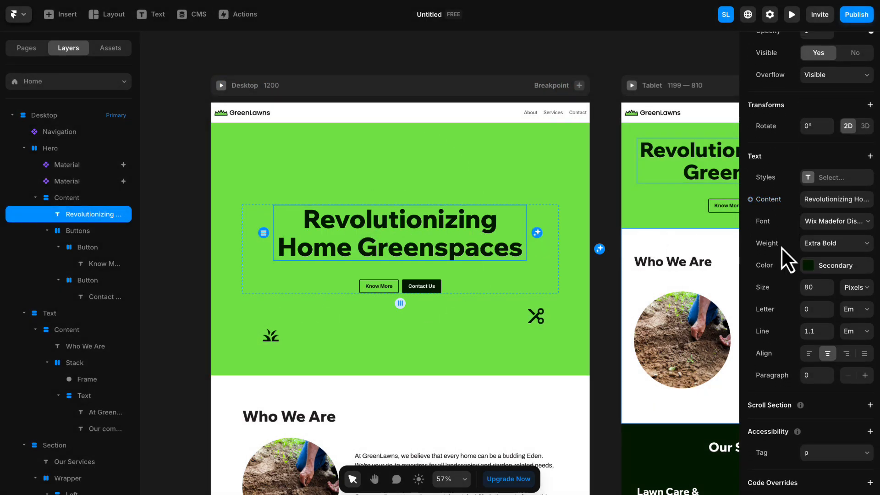
scroll(781, 246, "up", 3)
scroll(782, 246, "up", 2)
left_click(820, 180)
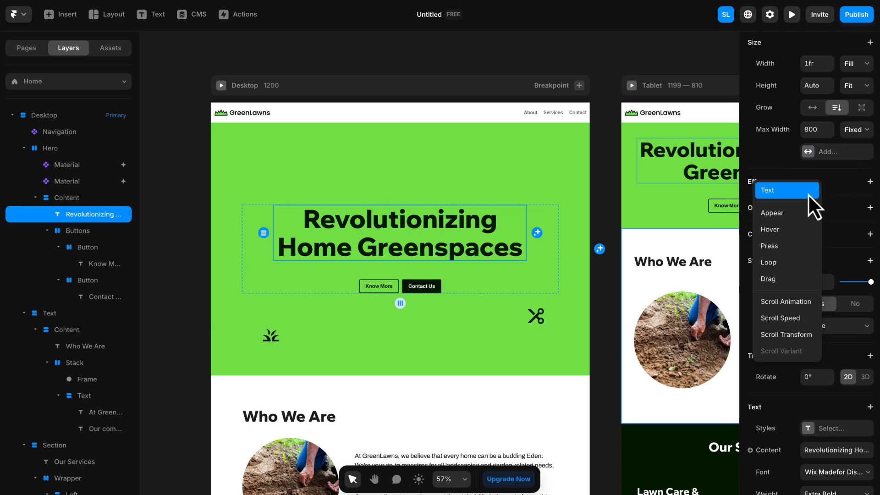
left_click(799, 213)
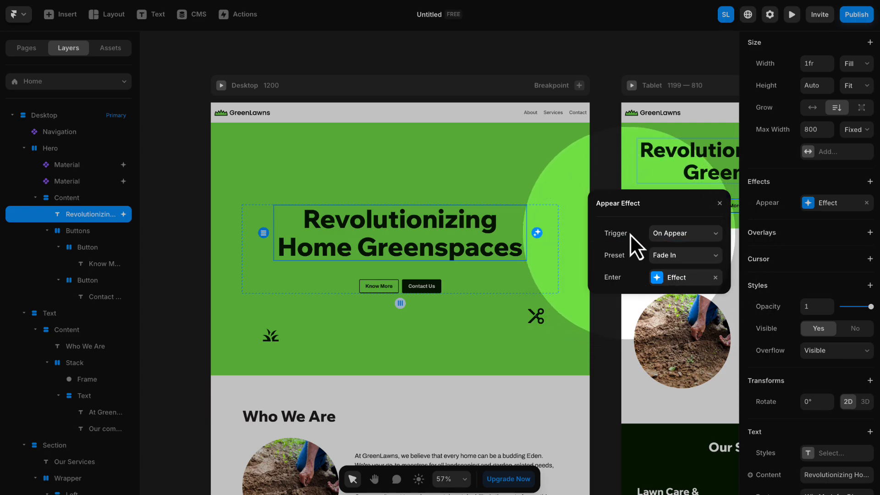
left_click(675, 255)
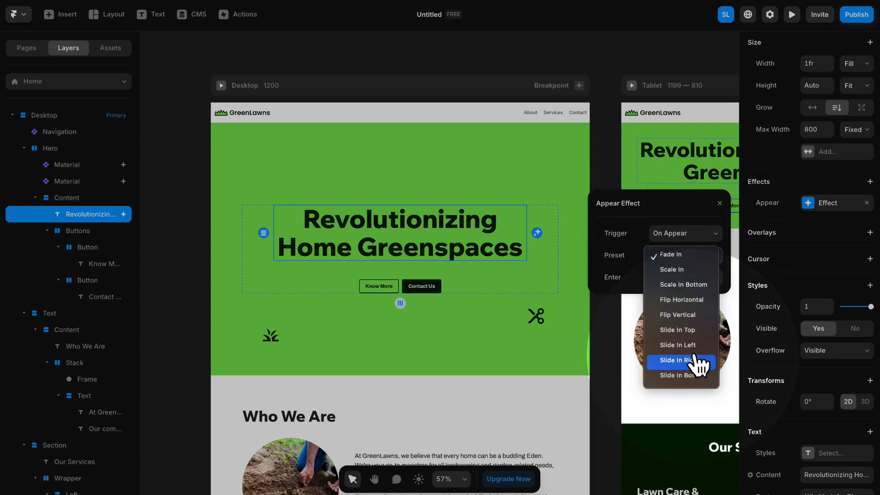
left_click(695, 374)
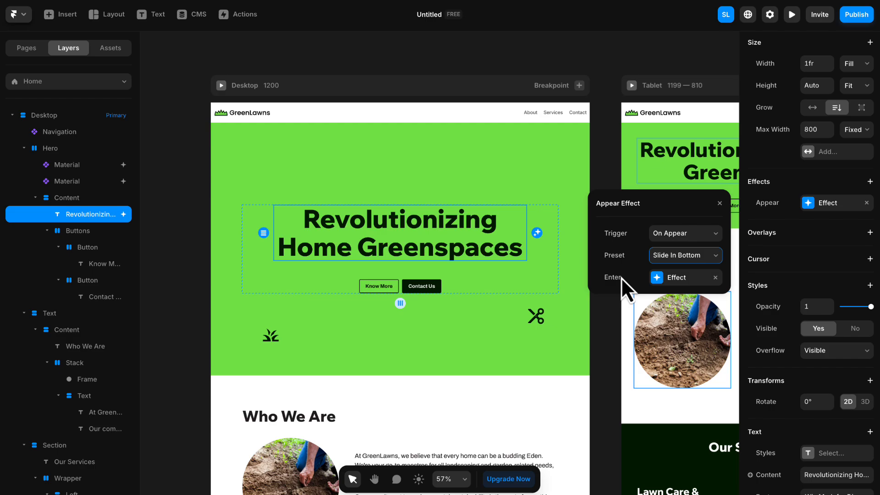
- Make the heading's enter transition a physics-based Spring with stiffness 500, damping 15 and mass 2
left_click(676, 278)
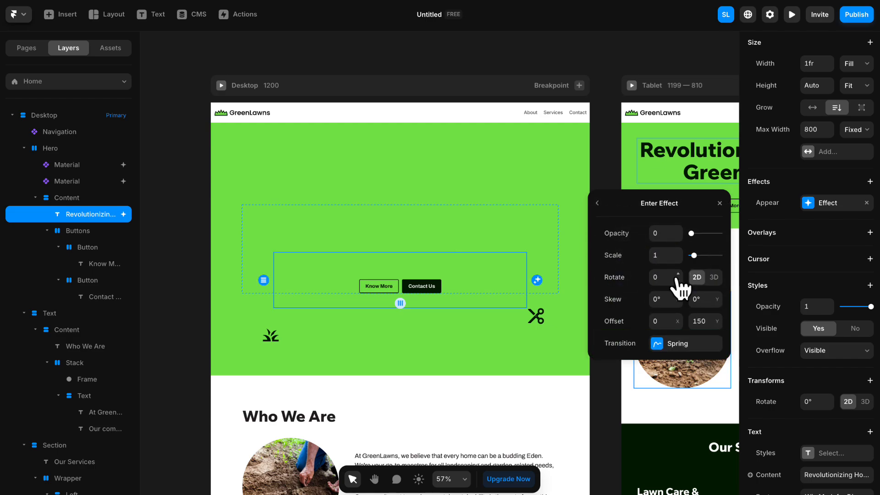
left_click(684, 349)
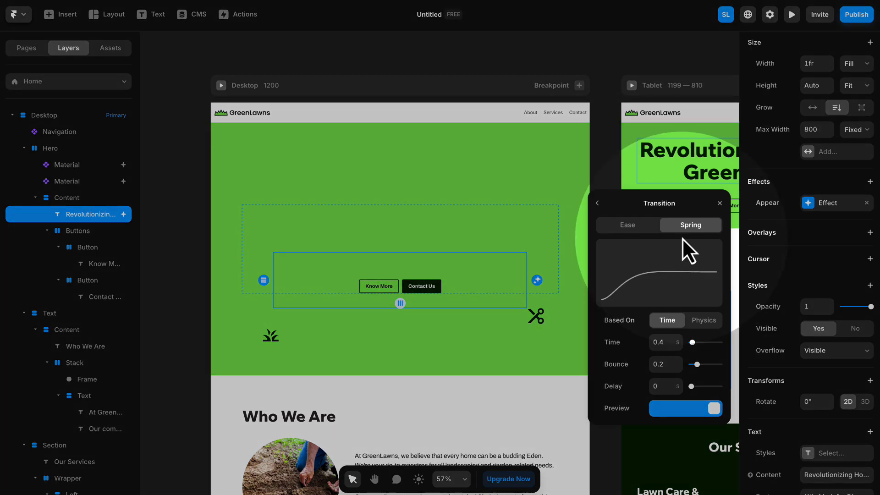
left_click(686, 234)
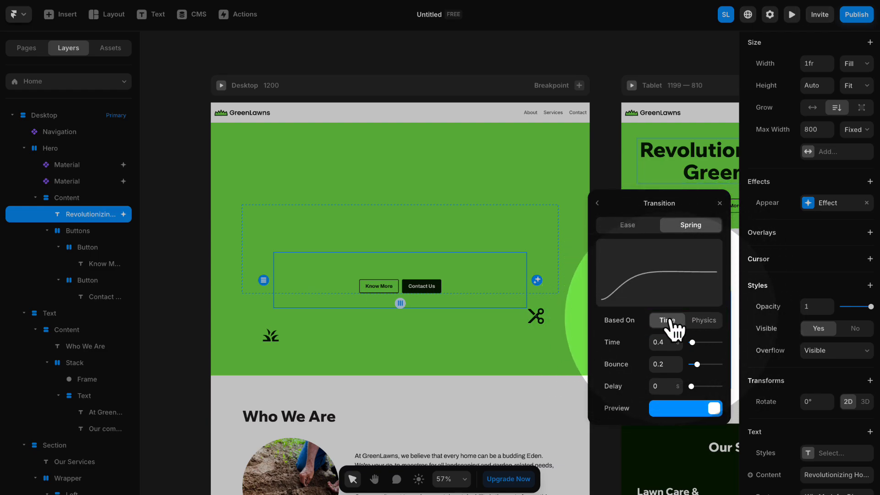
left_click(706, 321)
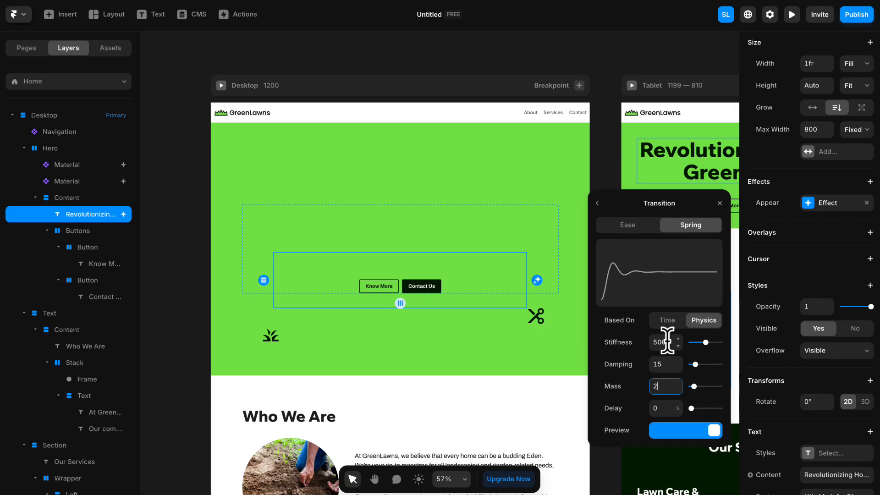
key("Return")
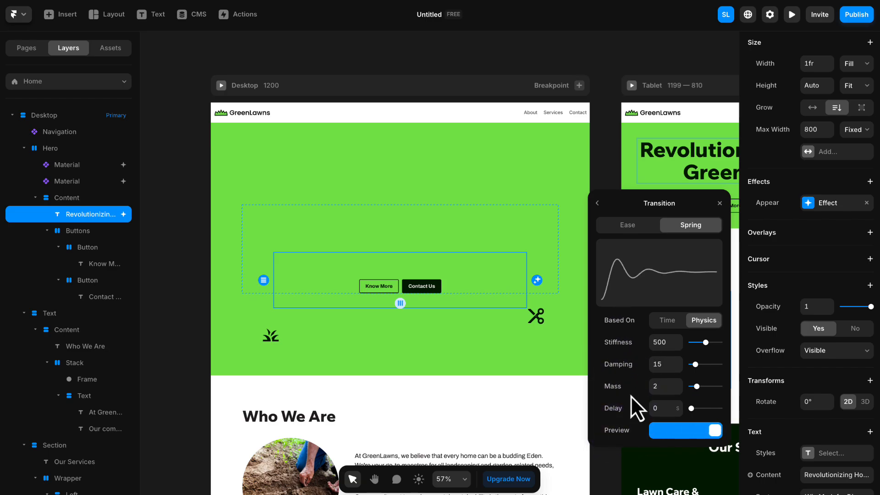
- Preview the page, reload it to replay the heading's entrance animation, and return to the canvas
left_click(797, 19)
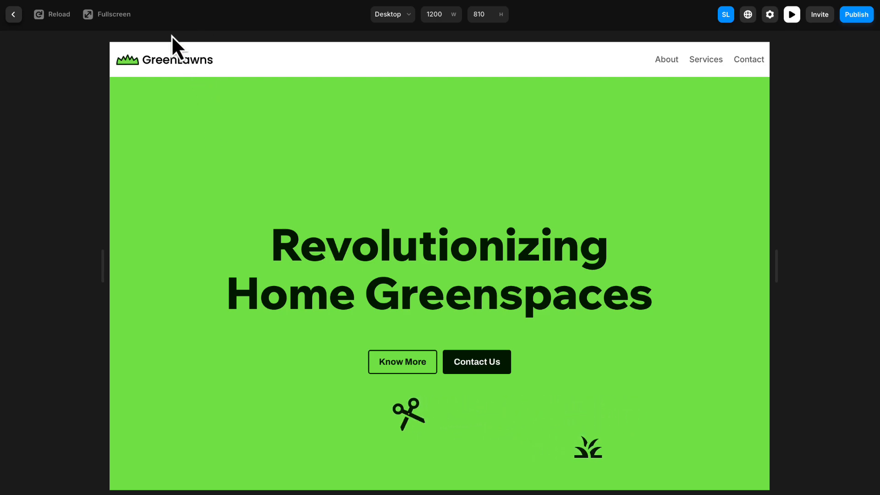
left_click(63, 17)
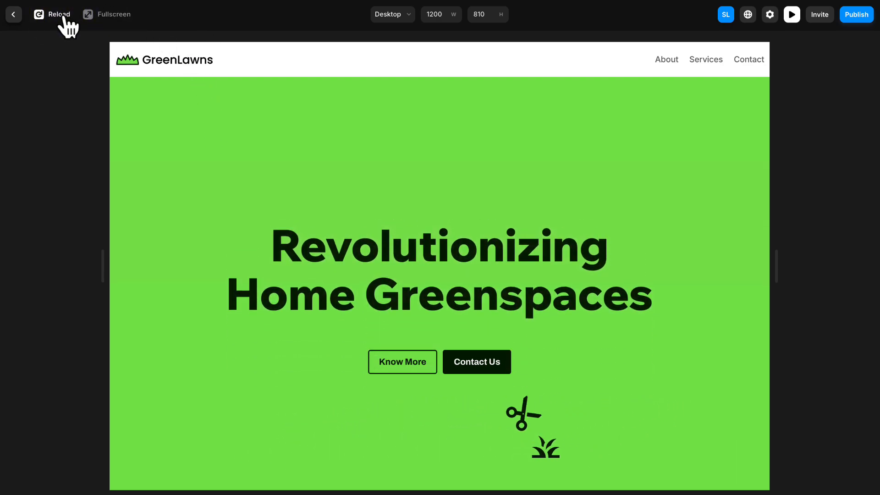
left_click(64, 19)
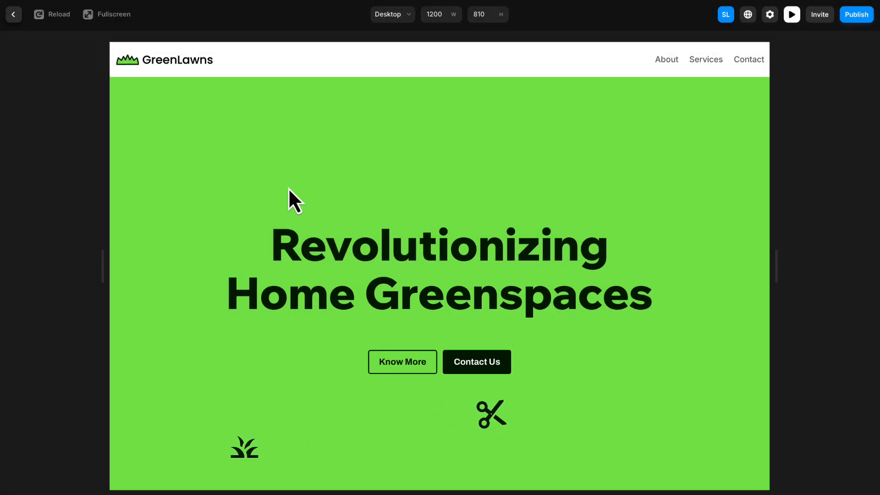
left_click(13, 14)
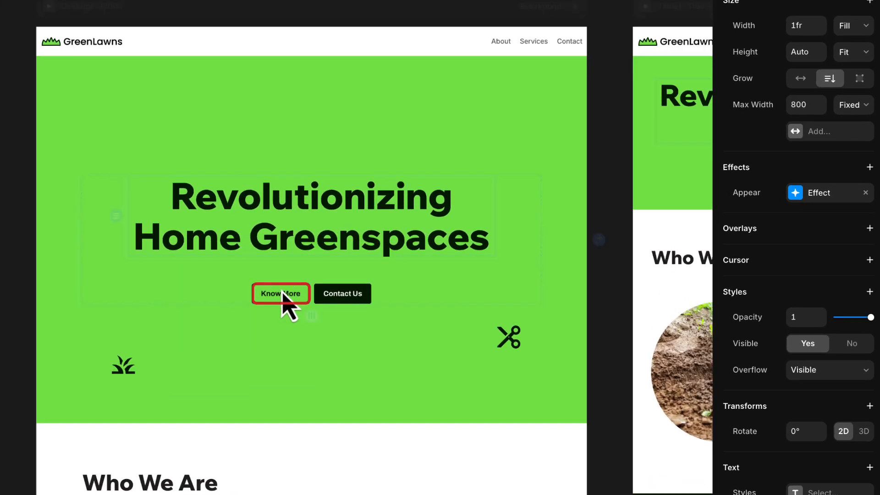
- Add an Appear effect with the Slide In Bottom preset to the Know More button in the Desktop hero
left_click(363, 286)
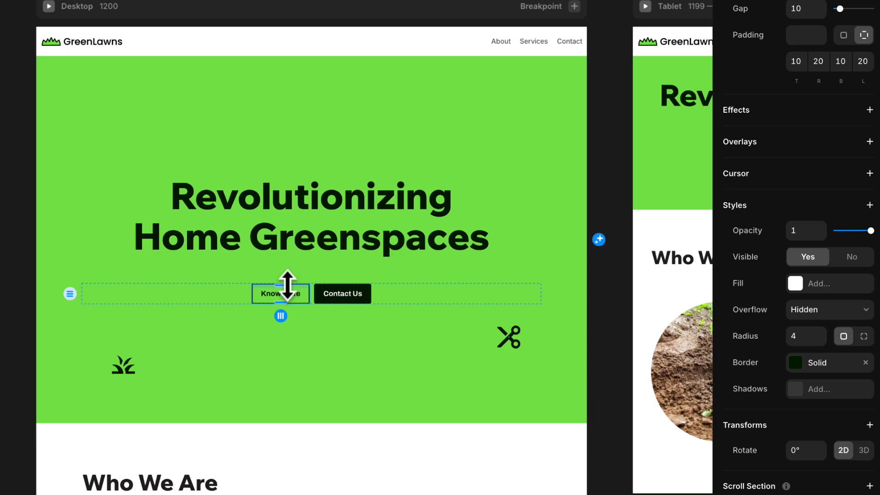
left_click(296, 291)
scroll(310, 297, "up", 3)
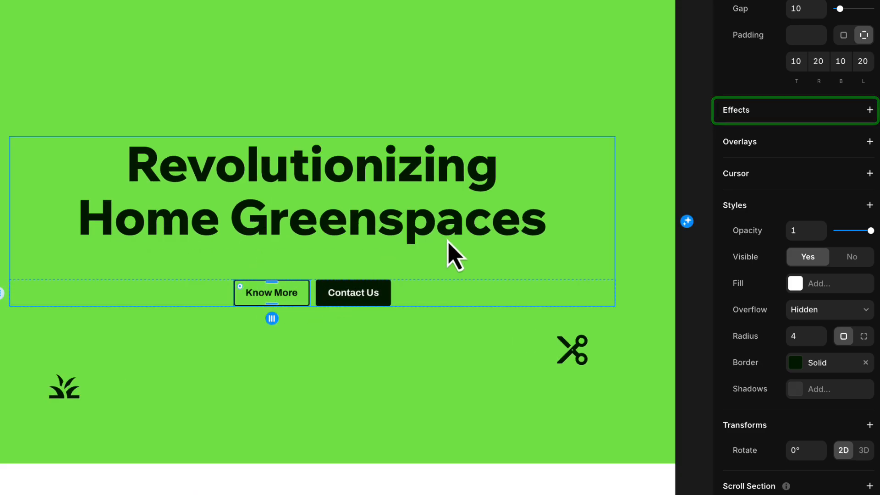
left_click(774, 112)
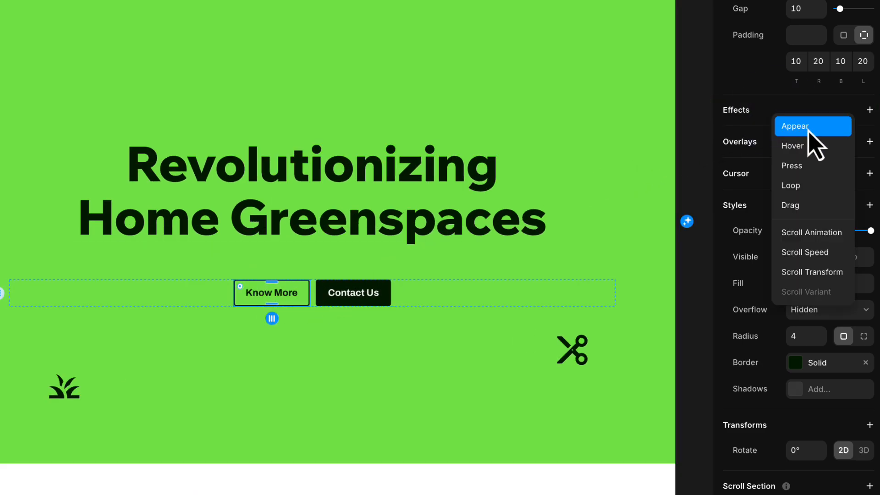
left_click(813, 127)
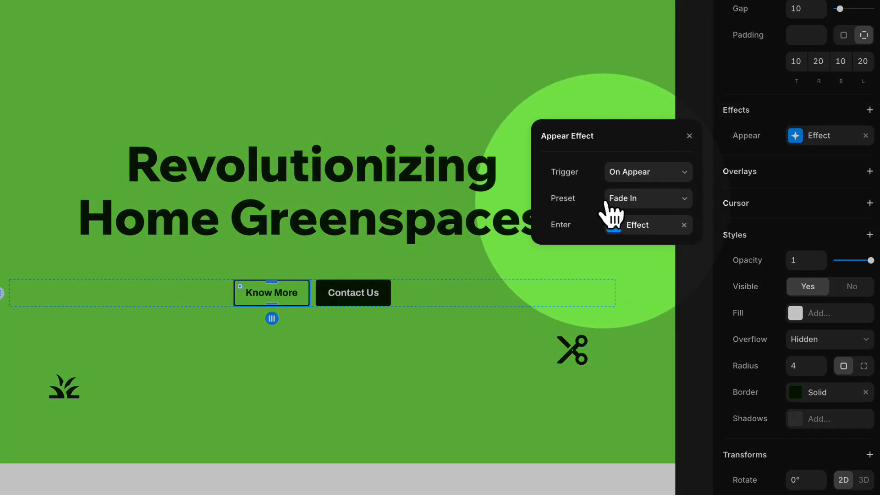
left_click(635, 201)
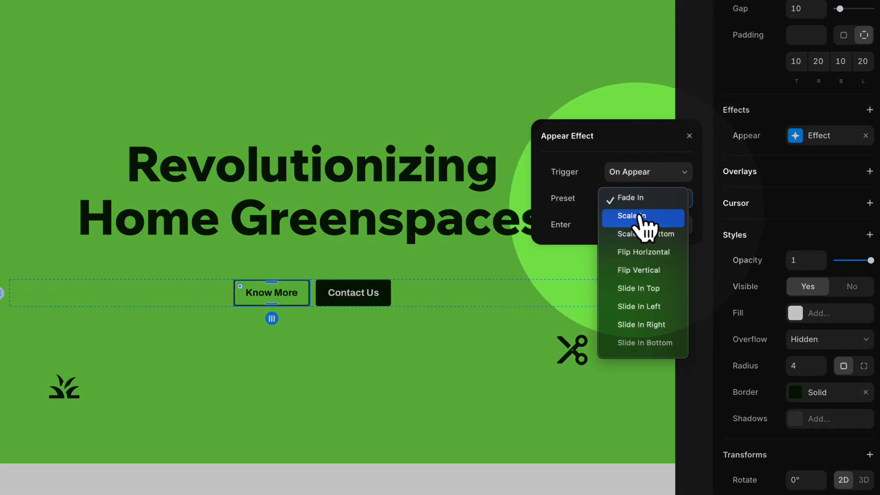
left_click(643, 343)
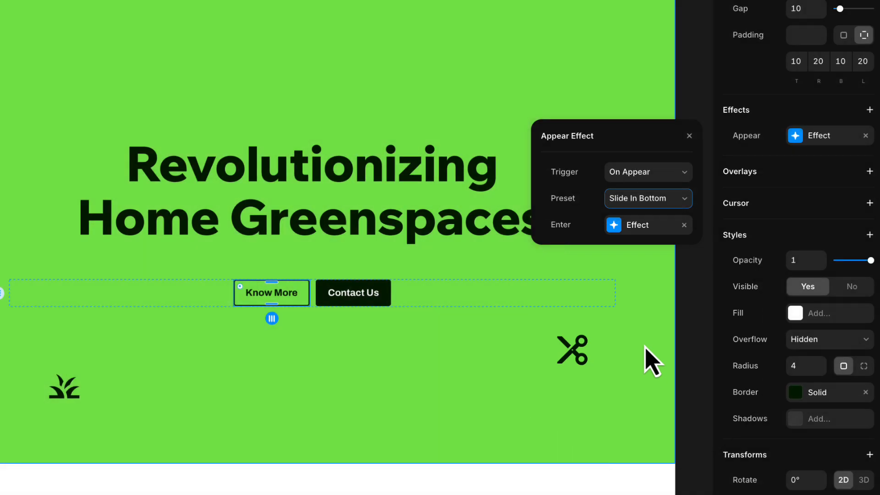
- Switch the Know More button's enter transition to Ease with a time of 1 second
left_click(644, 225)
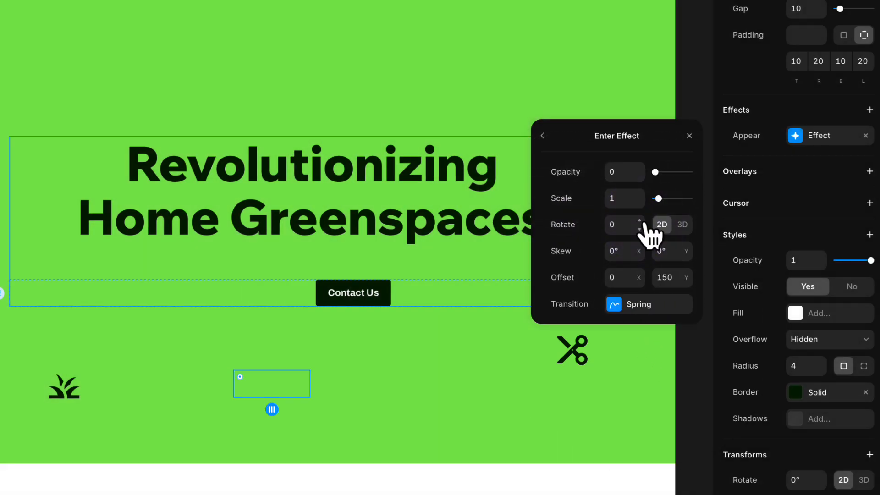
left_click(647, 310)
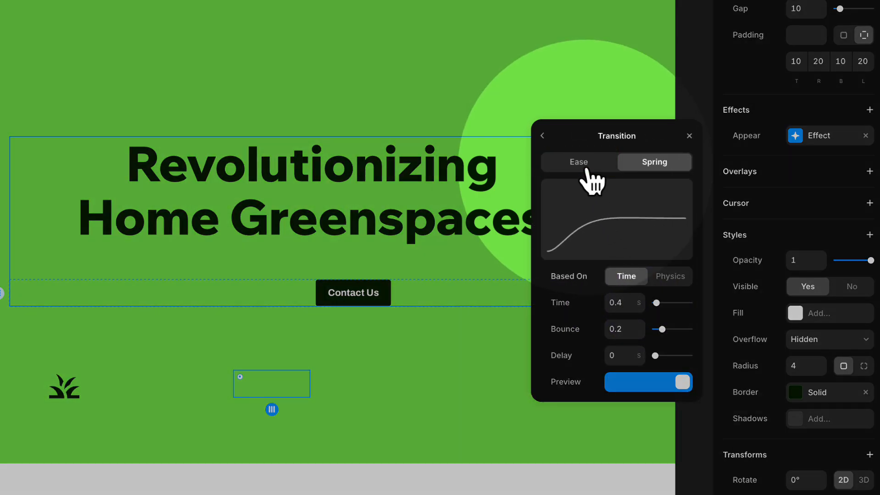
left_click(585, 168)
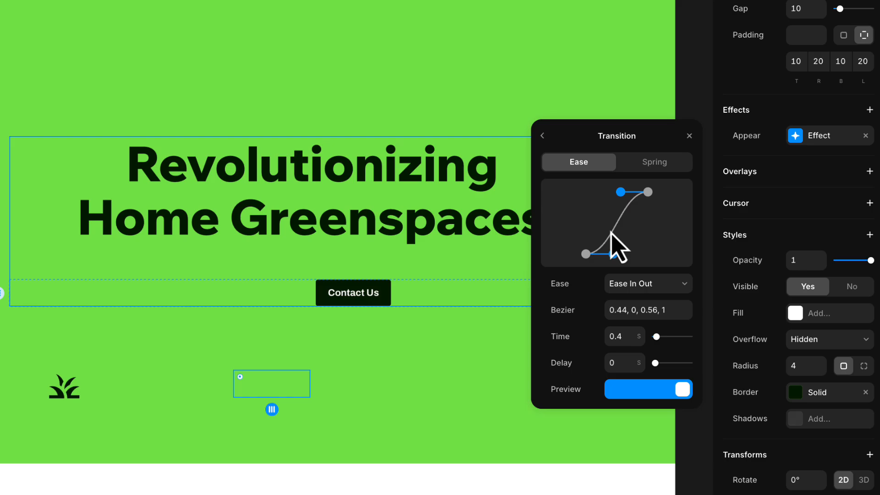
left_click(625, 335)
type("1")
left_click(595, 338)
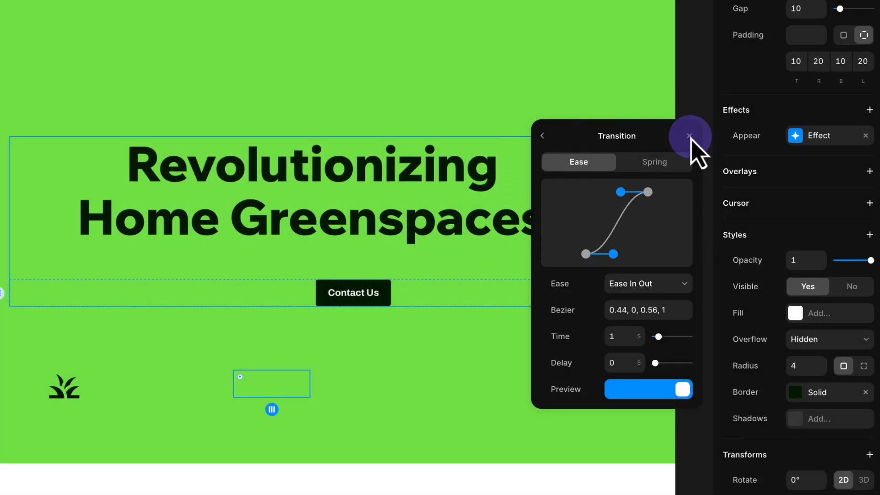
- Copy the Know More button's effects and paste them onto the Contact Us button in the desktop hero
left_click(689, 136)
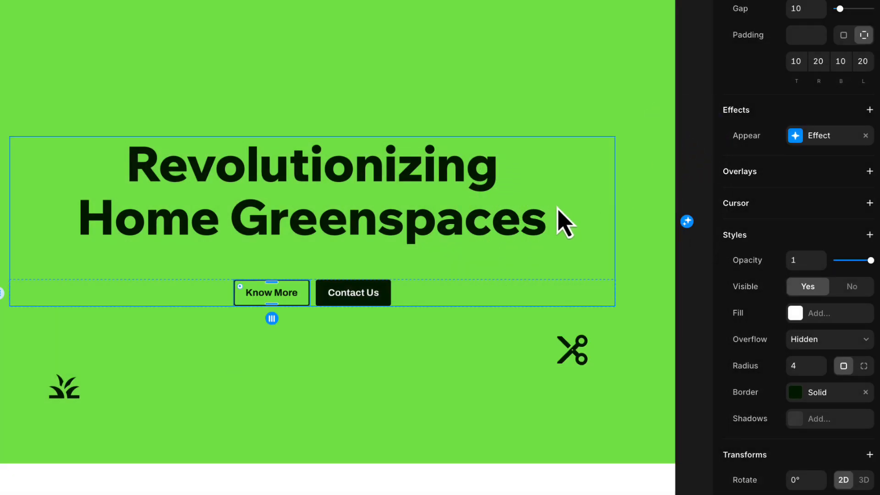
right_click(303, 291)
mouse_move(358, 110)
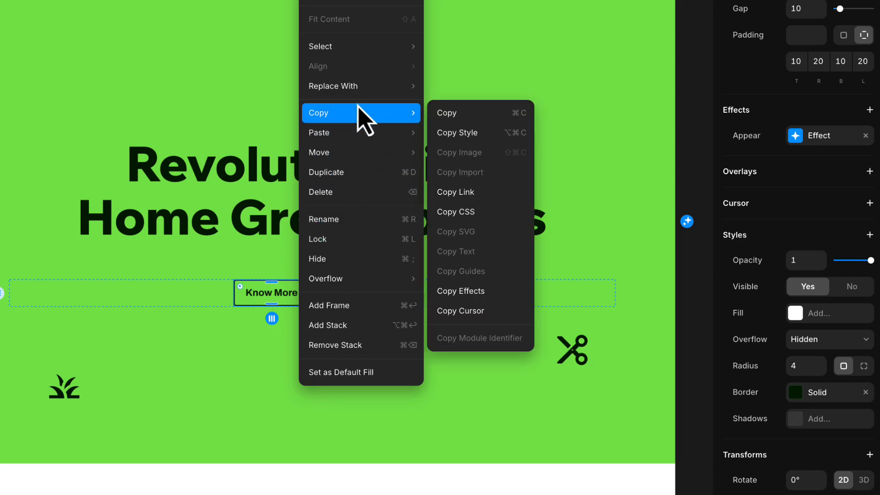
left_click(477, 294)
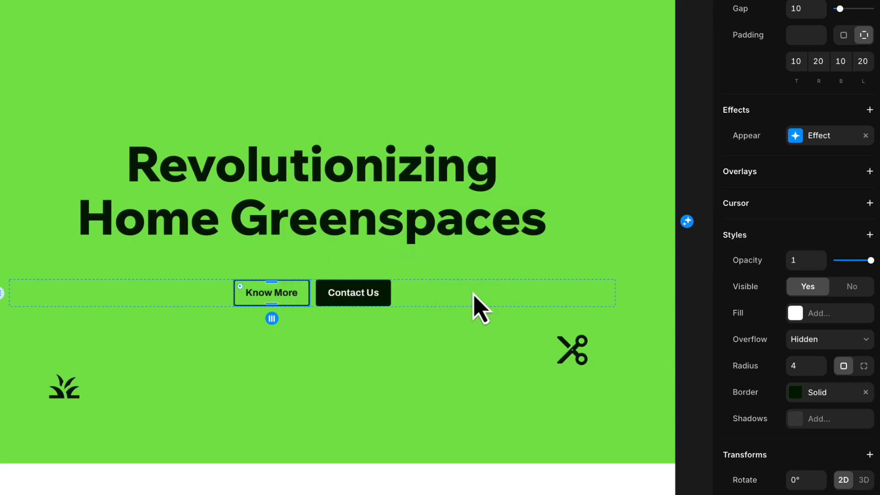
right_click(384, 294)
mouse_move(411, 138)
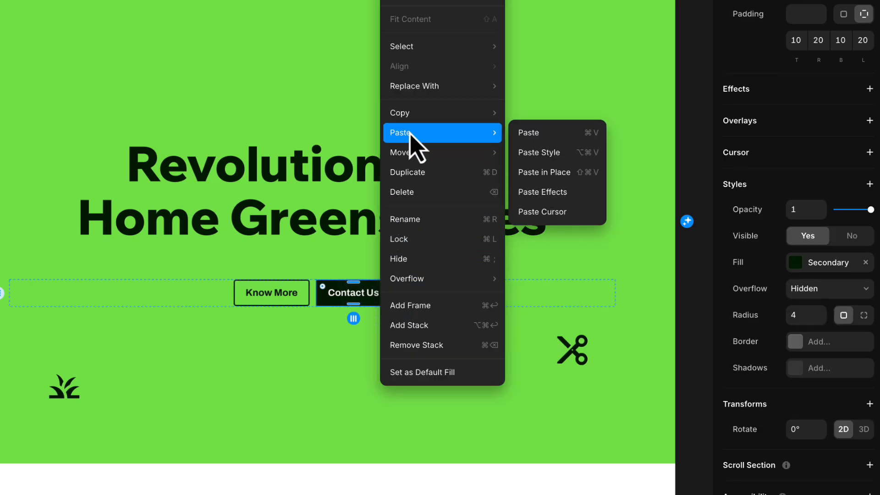
left_click(541, 191)
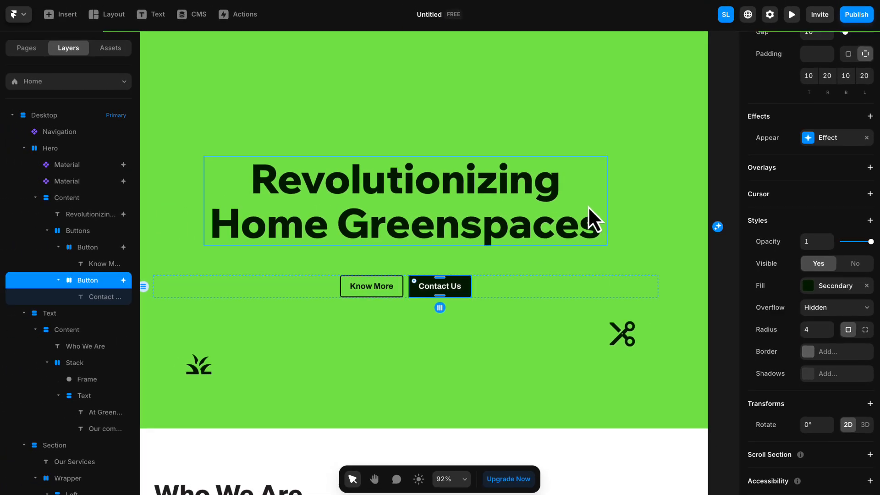
- Preview the page, replay the hero entrance animations, look through to the Our Services images, and return to the canvas
left_click(792, 15)
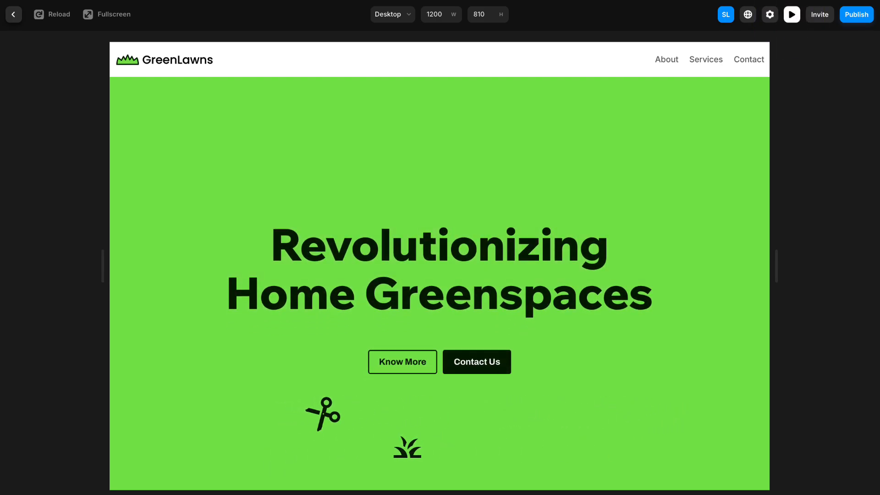
left_click(57, 14)
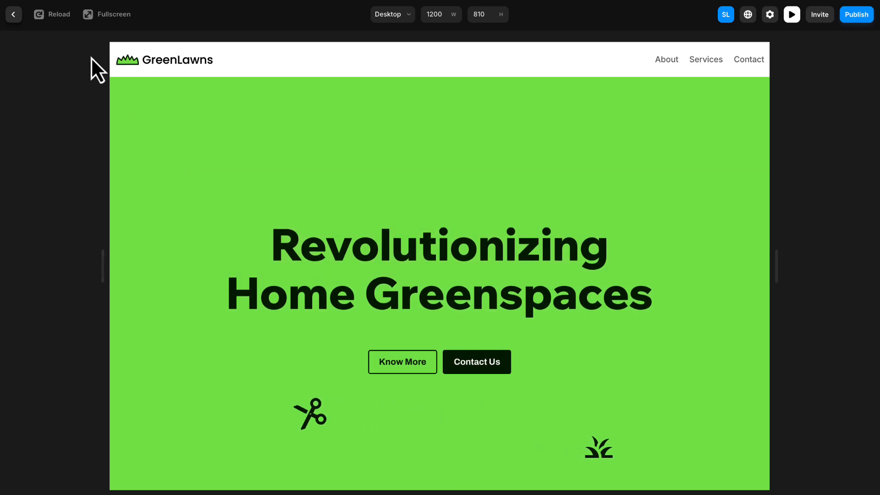
left_click(65, 15)
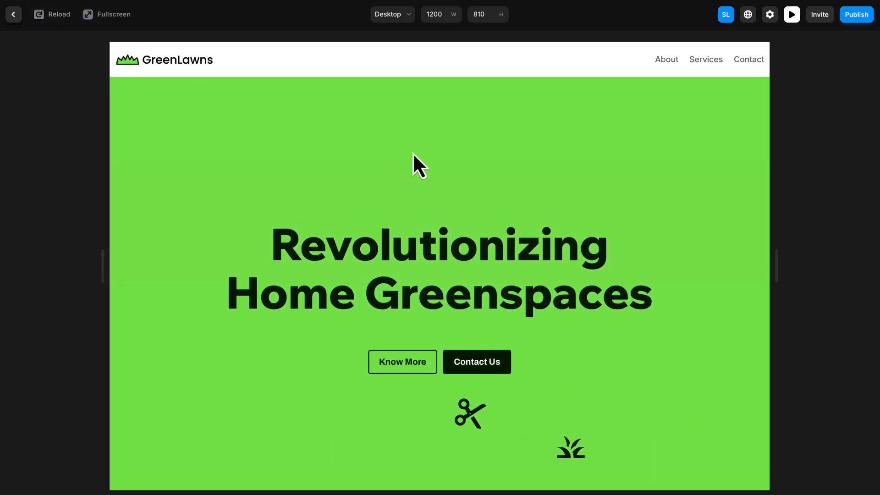
scroll(413, 155, "down", 10)
scroll(414, 156, "down", 4)
scroll(413, 156, "up", 3)
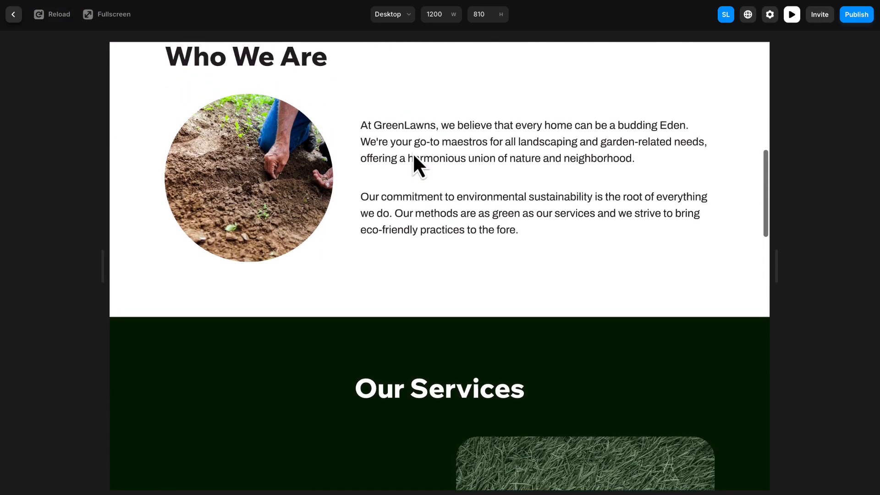
scroll(413, 155, "down", 8)
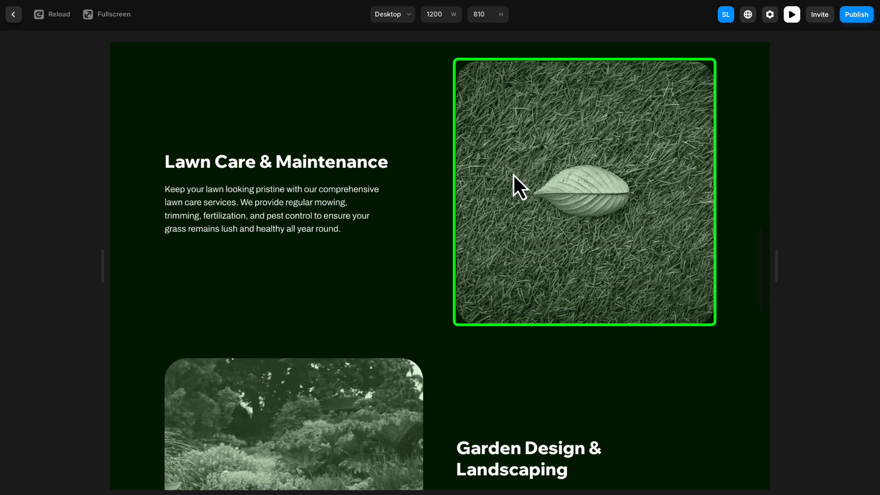
left_click(13, 15)
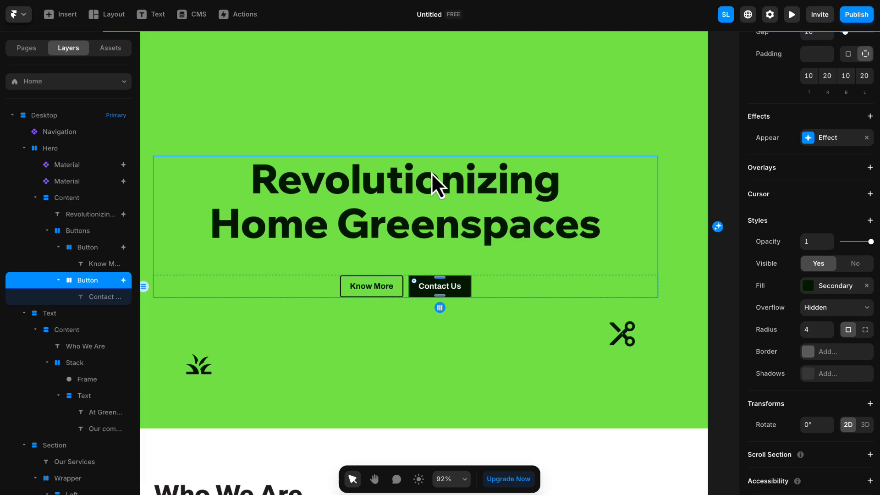
- Add a Scroll Animation effect to the Lawn Care & Maintenance image in the desktop Our Services section
scroll(431, 172, "down", 4)
scroll(443, 205, "down", 10)
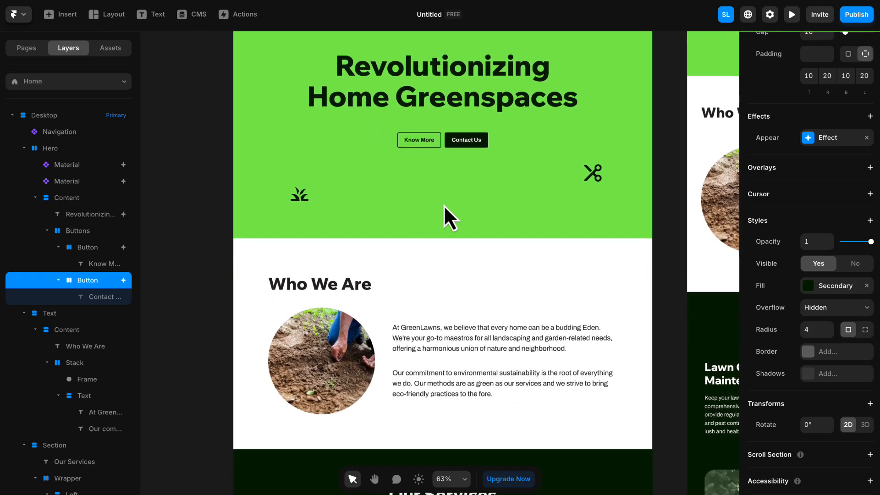
scroll(443, 205, "down", 2)
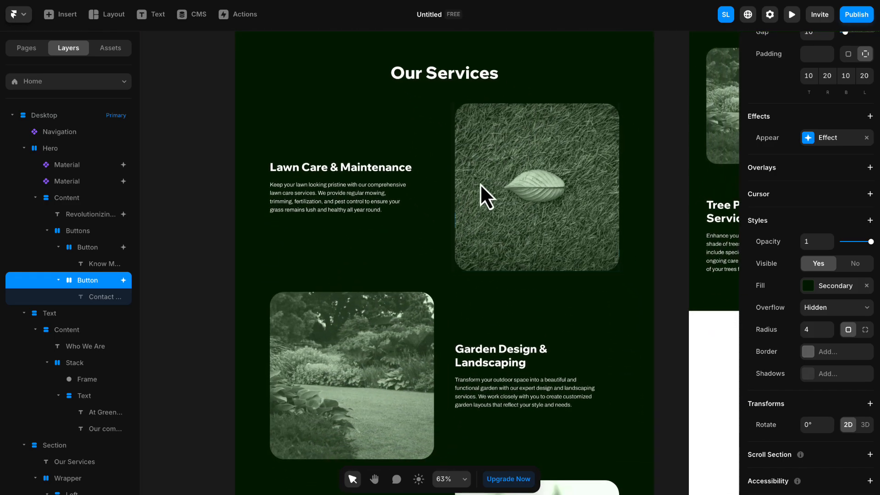
left_click(495, 172)
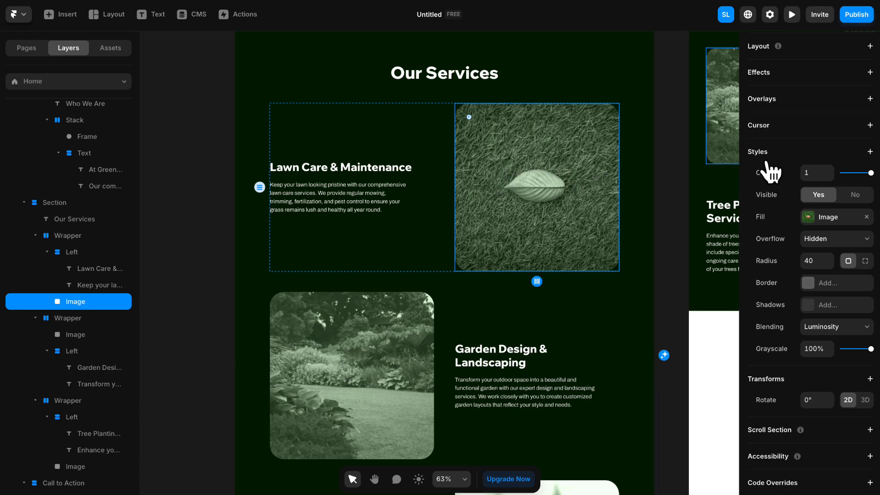
scroll(779, 172, "up", 3)
left_click(810, 157)
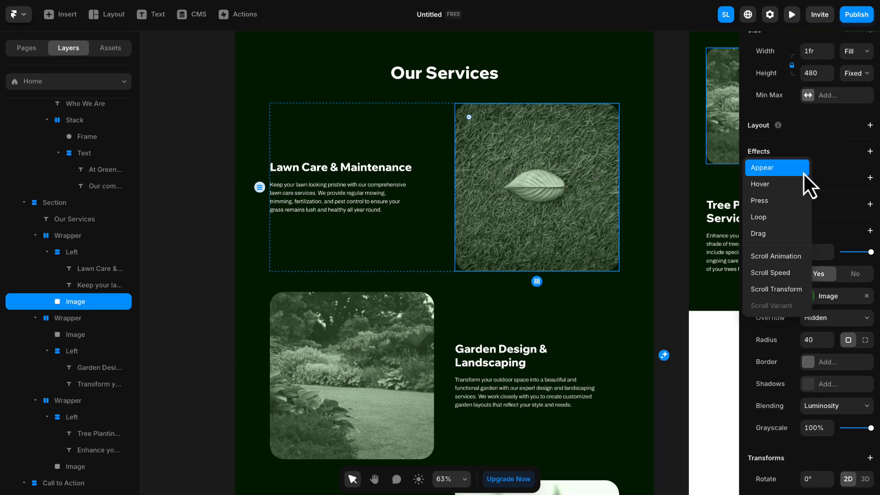
left_click(793, 255)
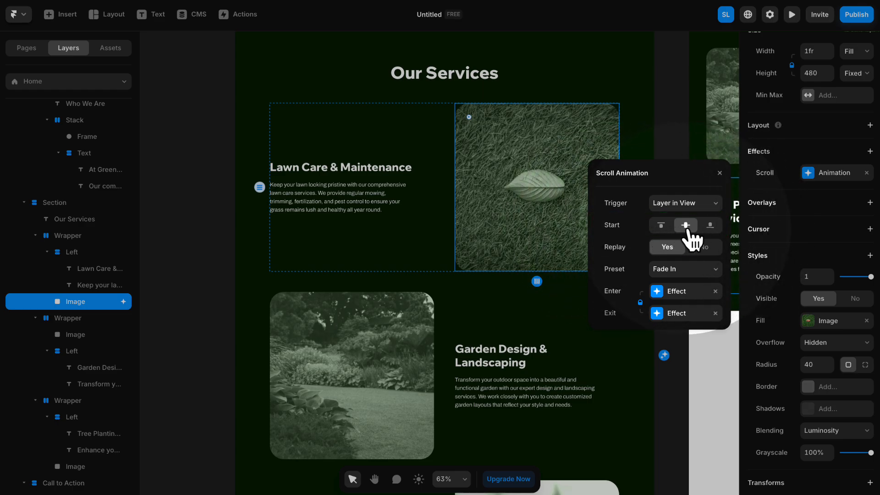
- Start the scroll animation at the layer's top with replay off and the Slide In Right preset, and open its Enter effect
left_click(661, 225)
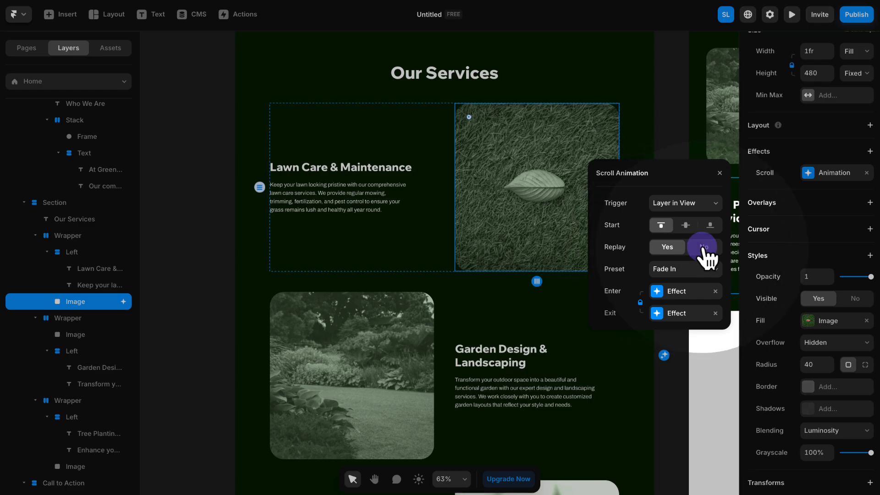
left_click(702, 248)
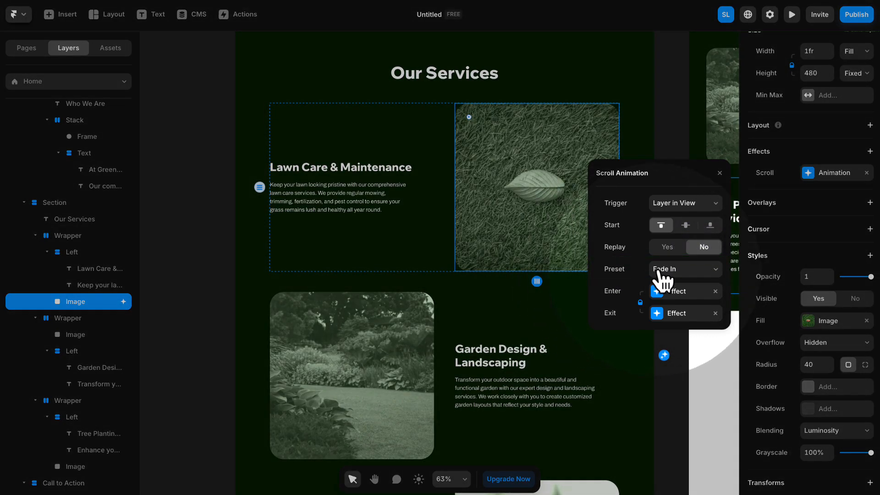
left_click(665, 270)
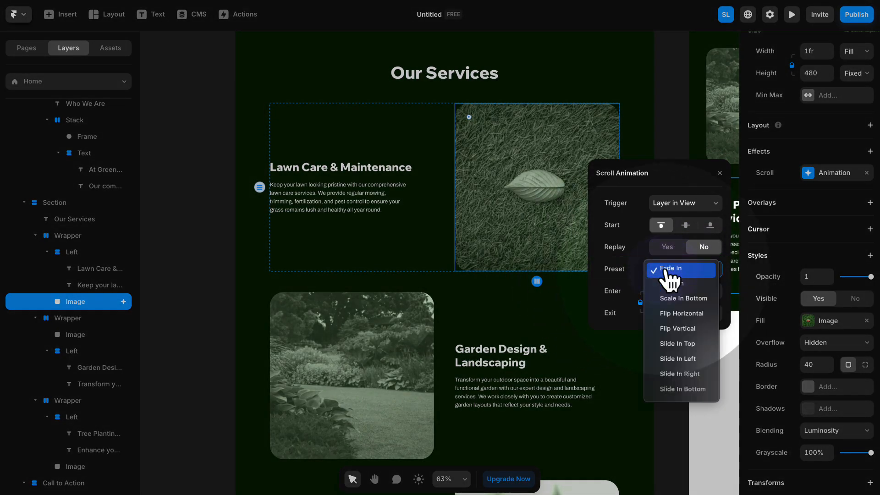
left_click(678, 374)
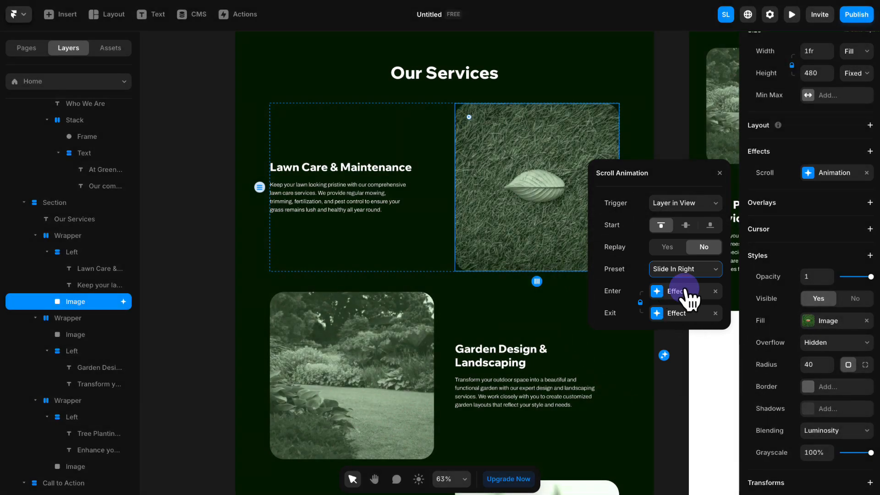
left_click(685, 293)
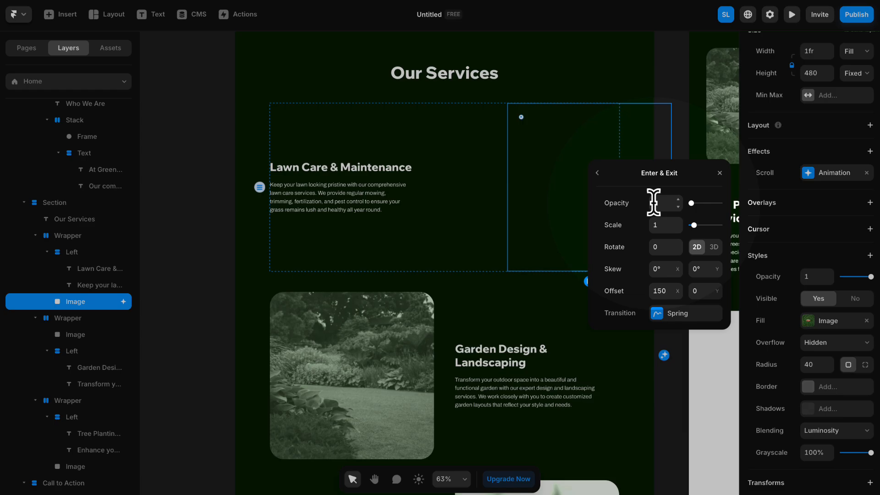
- Try a scale of 2 for the image's enter and exit effect, and restore the scale to 1
left_click(657, 225)
type("2")
key("Return")
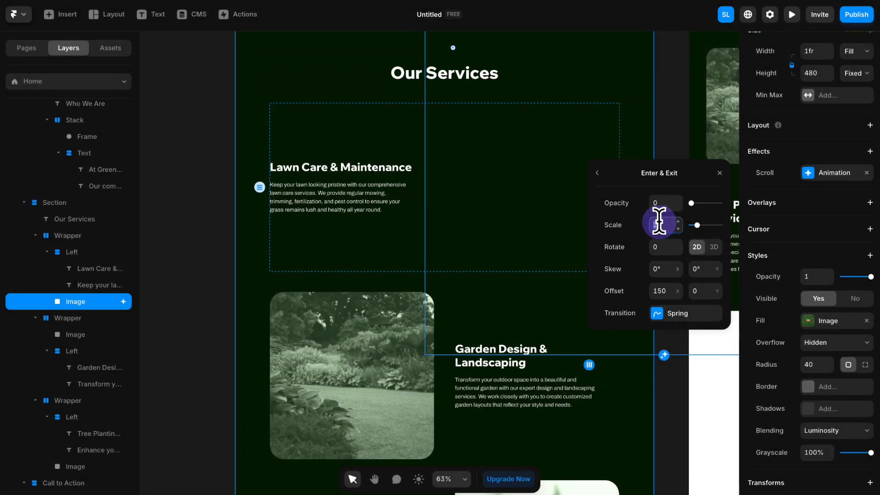
key("Return")
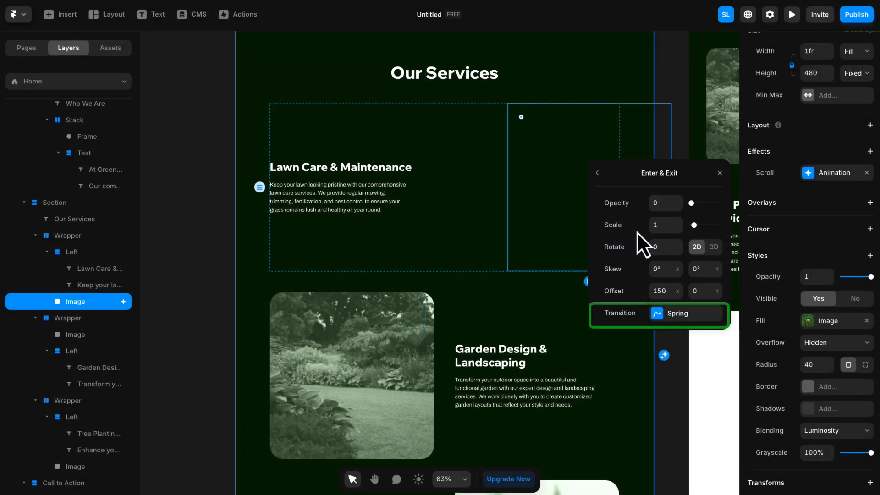
- Switch the image's scroll transition to Ease with a time of 1 second and a delay of 0.5 seconds
left_click(684, 320)
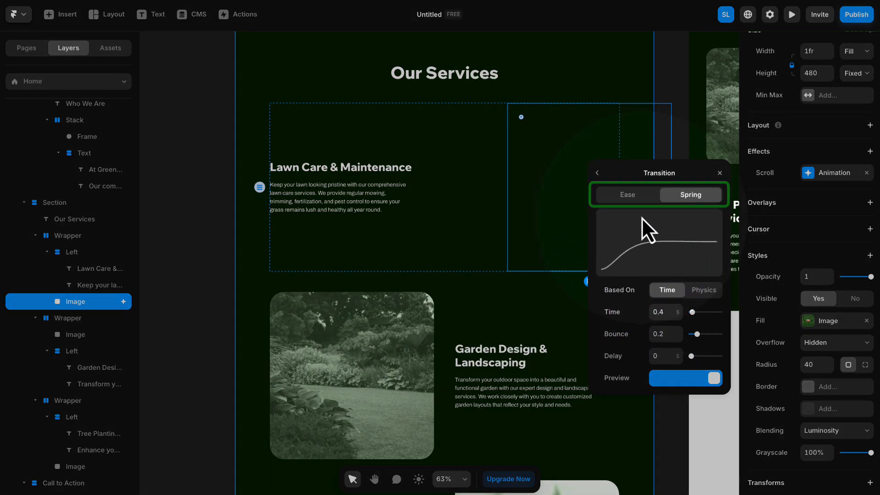
left_click(635, 201)
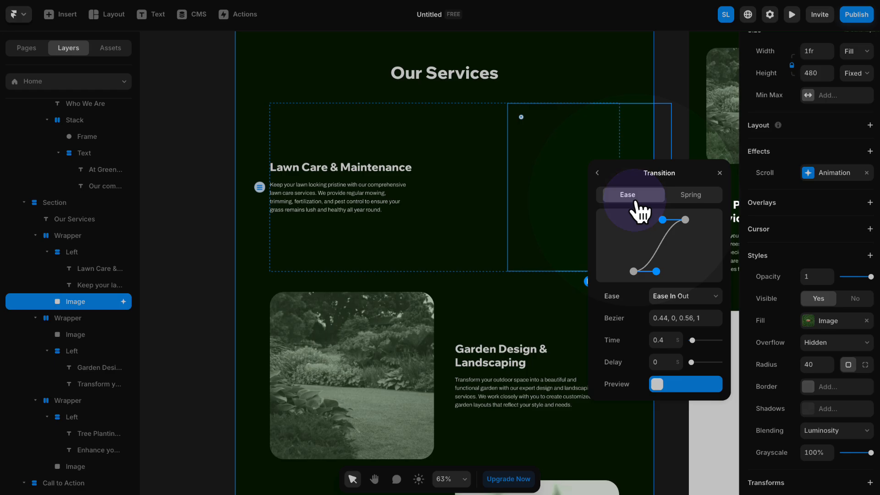
left_click(664, 340)
type("1")
left_click(658, 362)
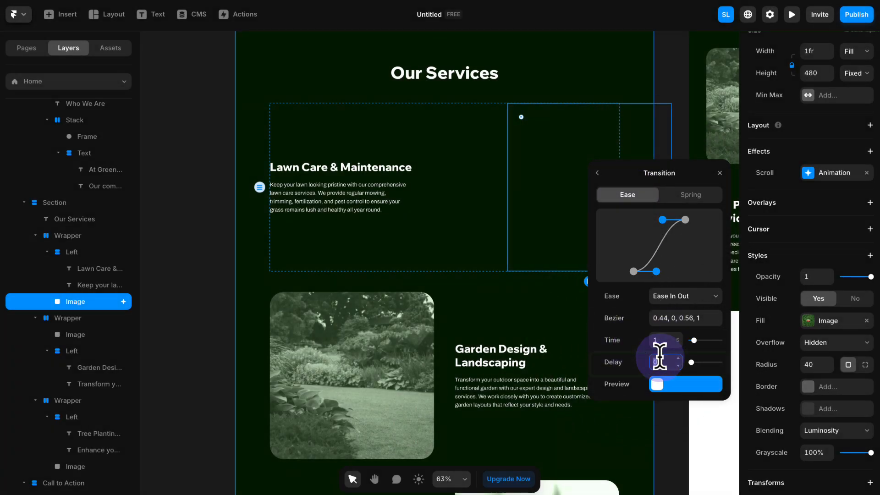
type("0.1")
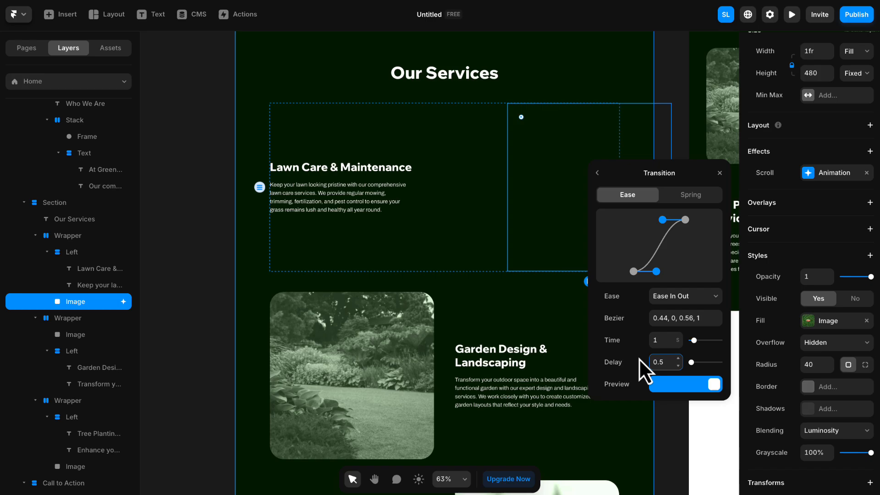
left_click(585, 364)
left_click(535, 199)
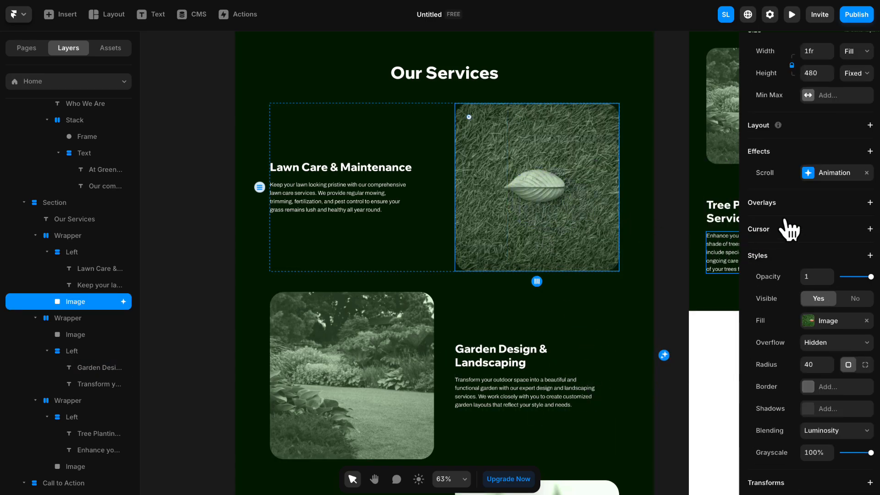
- Reopen the Lawn Care image's scroll transition settings to check the time and delay, and close them
left_click(833, 174)
left_click(672, 293)
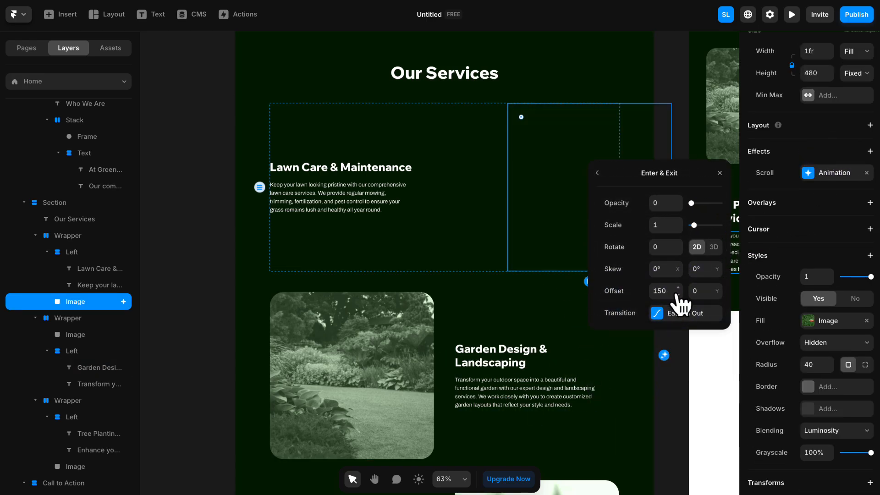
left_click(687, 314)
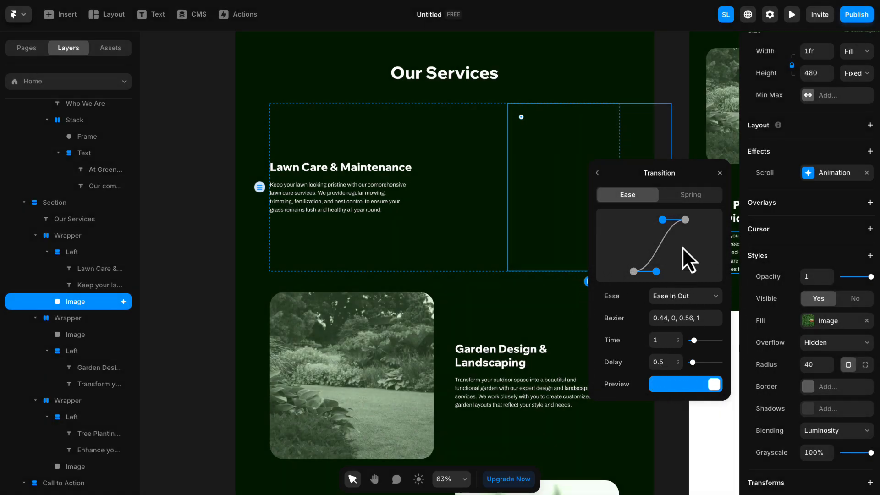
left_click(718, 172)
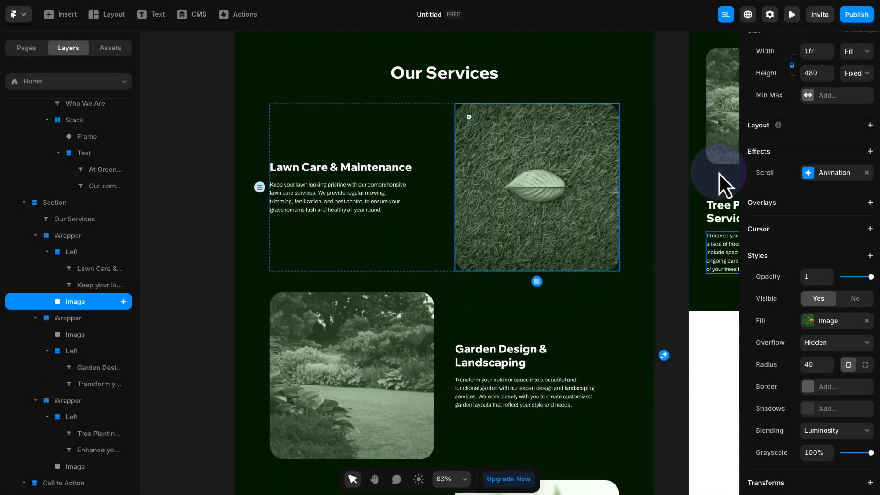
- Copy the effects from the Lawn Care & Maintenance image and paste them onto the Garden Design and Tree Planting images
right_click(543, 134)
mouse_move(590, 267)
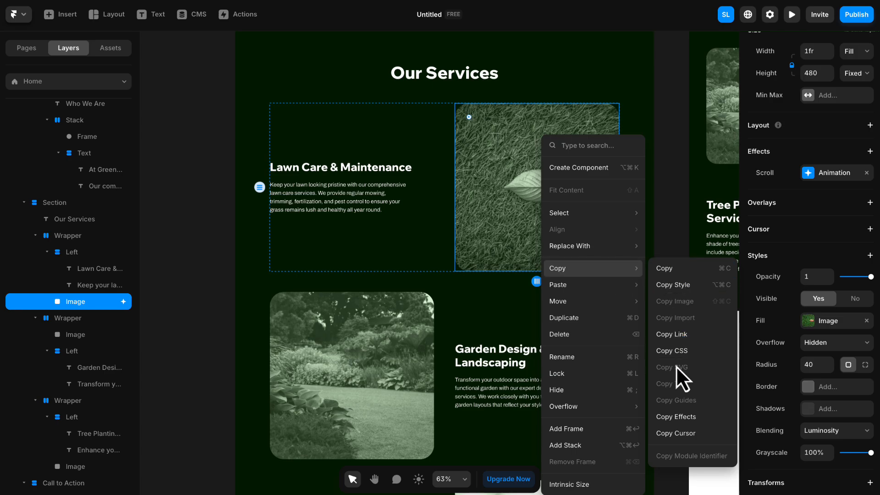
left_click(676, 417)
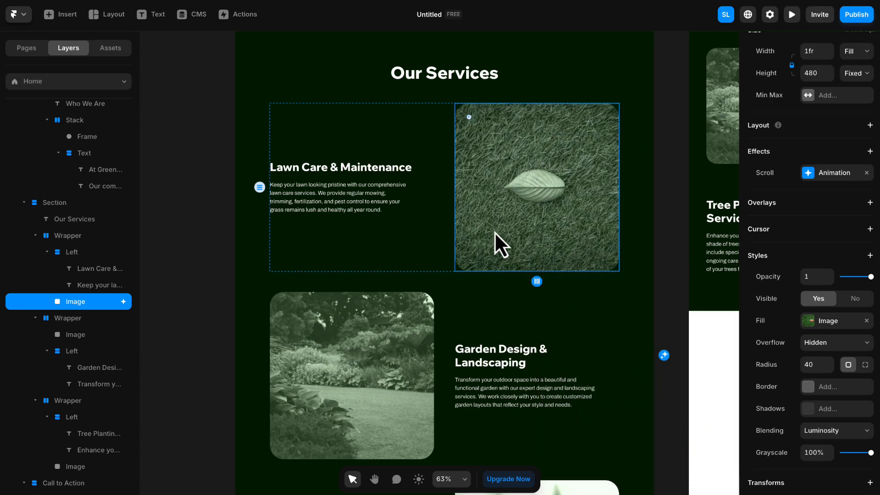
scroll(494, 232, "down", 5)
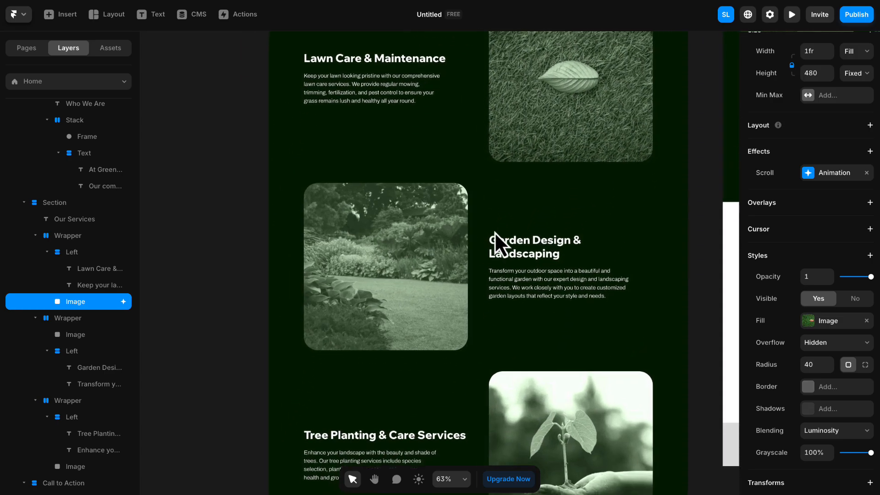
left_click(447, 228)
left_click(566, 365, "shift")
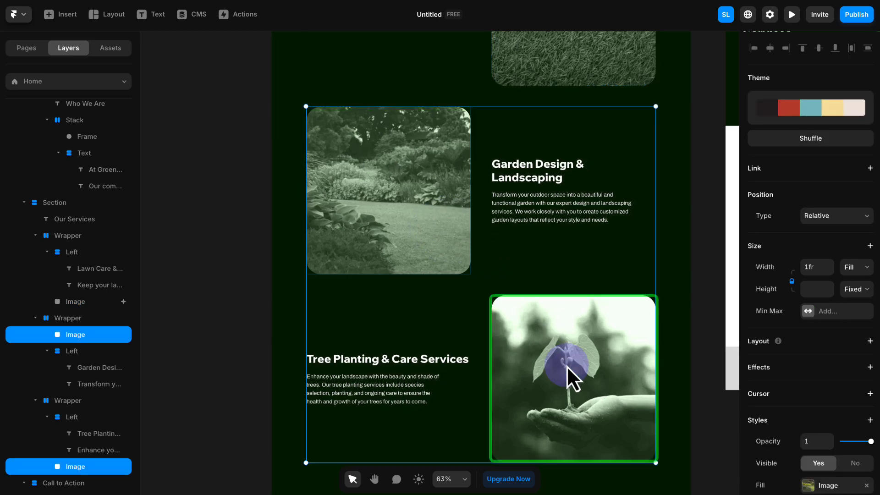
right_click(425, 167)
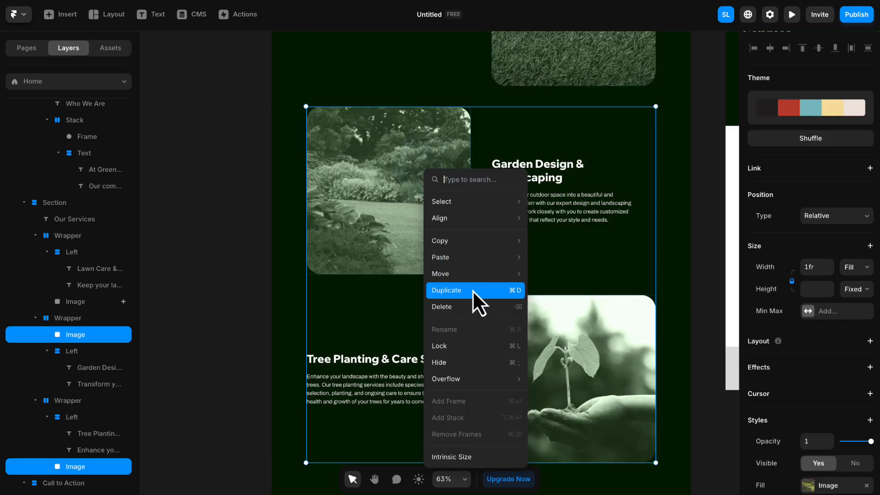
mouse_move(480, 260)
left_click(562, 306)
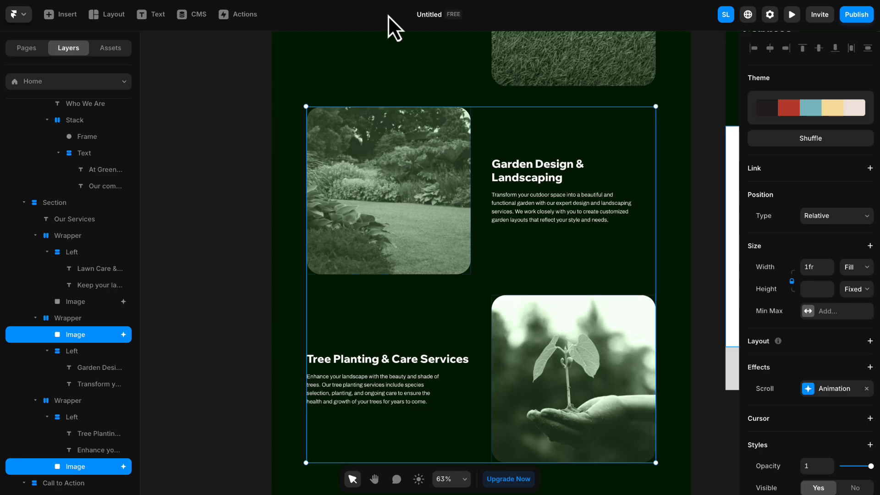
left_click(713, 165)
scroll(653, 156, "down", 3)
left_click(234, 146)
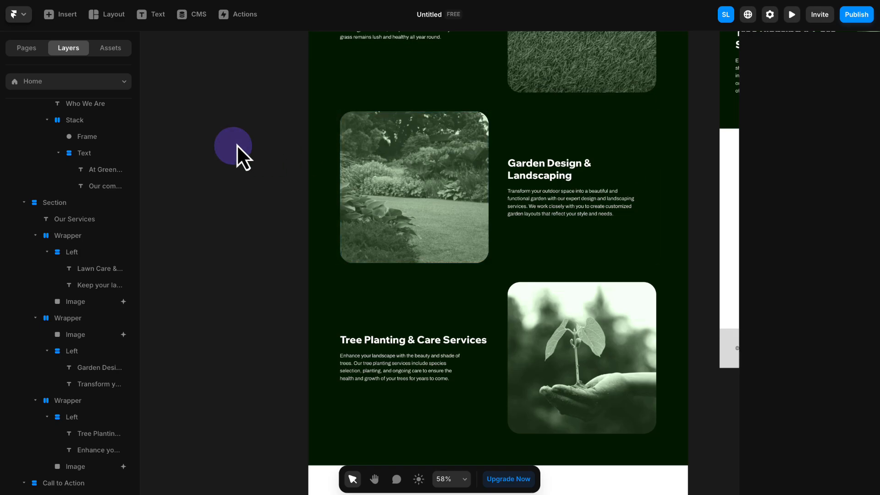
- Change the scroll animation preset of the Garden Design & Landscaping image to Slide In Left
key("space")
left_click_drag(261, 112, 213, 164)
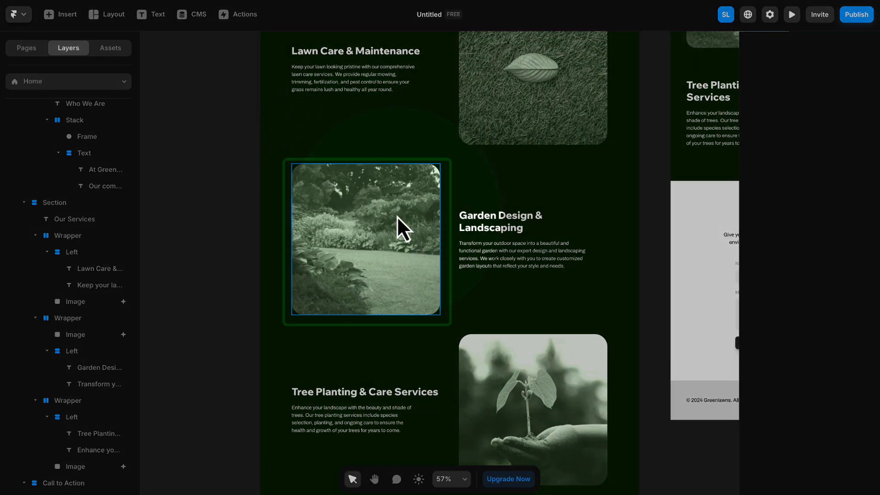
left_click(347, 240)
right_click(343, 241)
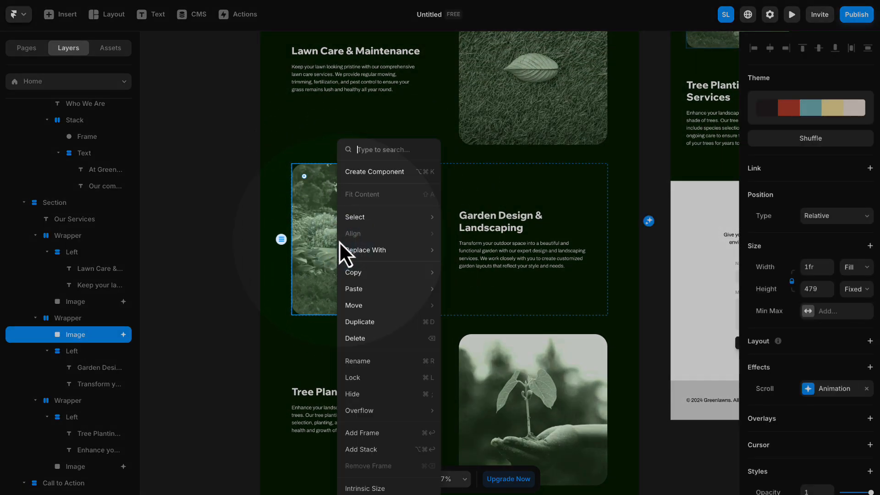
left_click(316, 228)
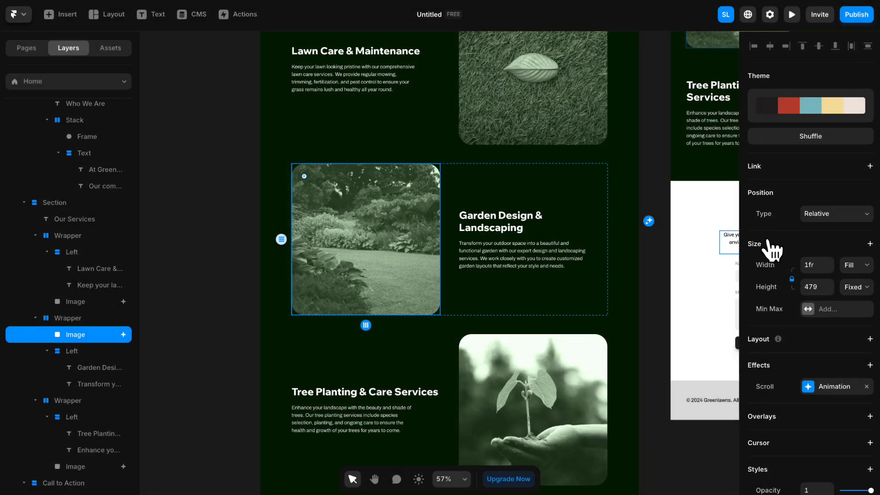
scroll(772, 250, "down", 2)
left_click(837, 307)
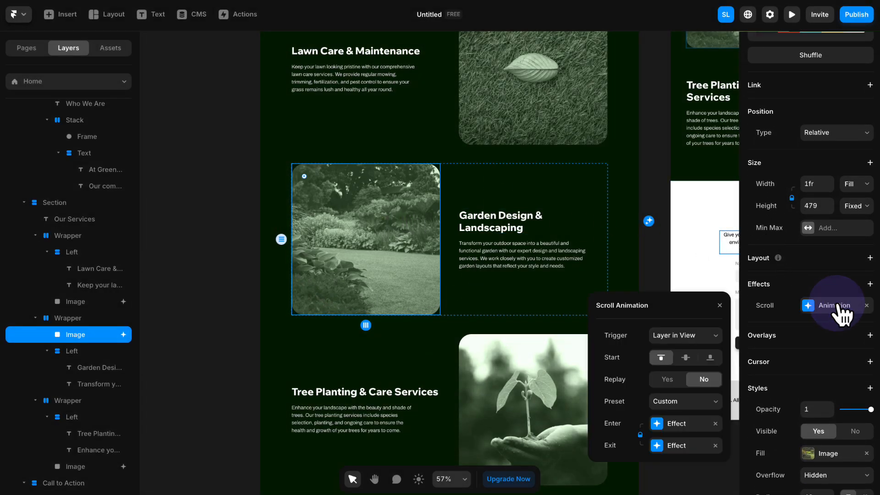
left_click(691, 405)
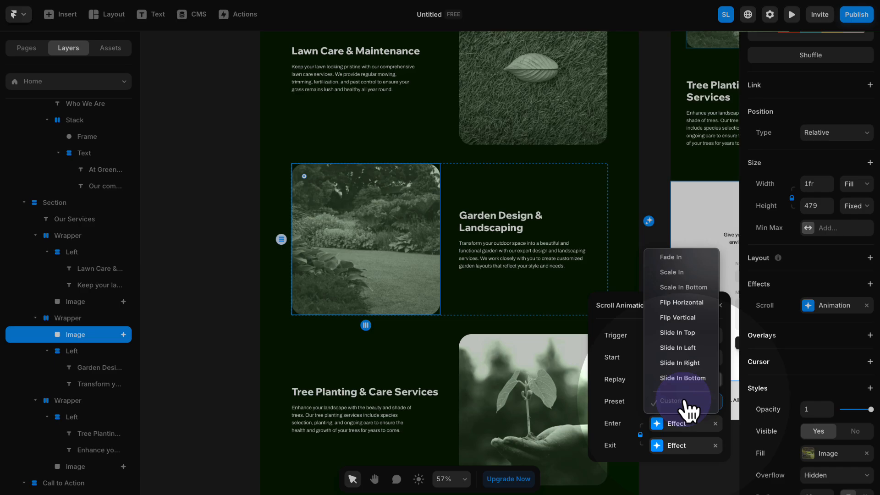
left_click(694, 351)
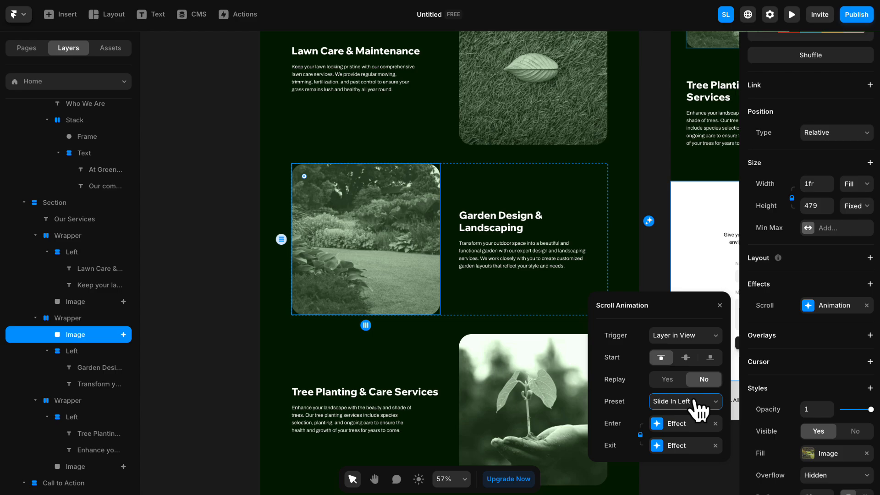
- Switch the Garden Design image's enter and exit transition to Ease with a time of 1 second and a delay of 0.5 seconds
left_click(683, 423)
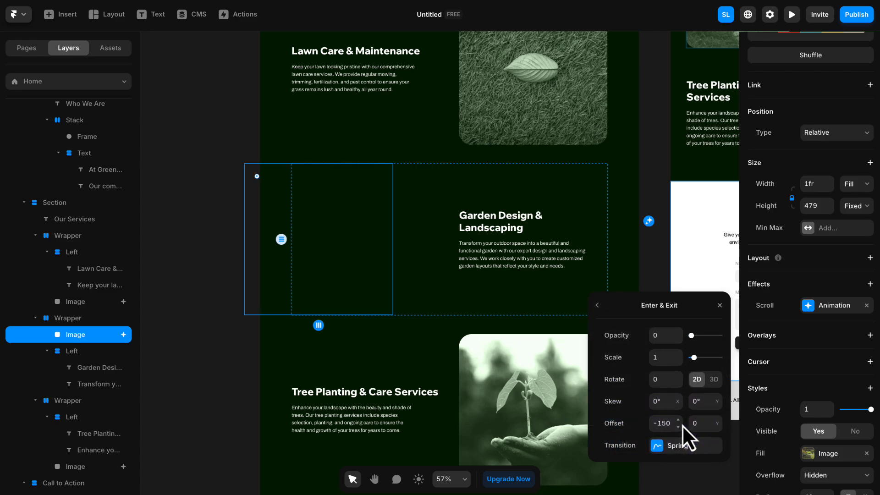
left_click(685, 445)
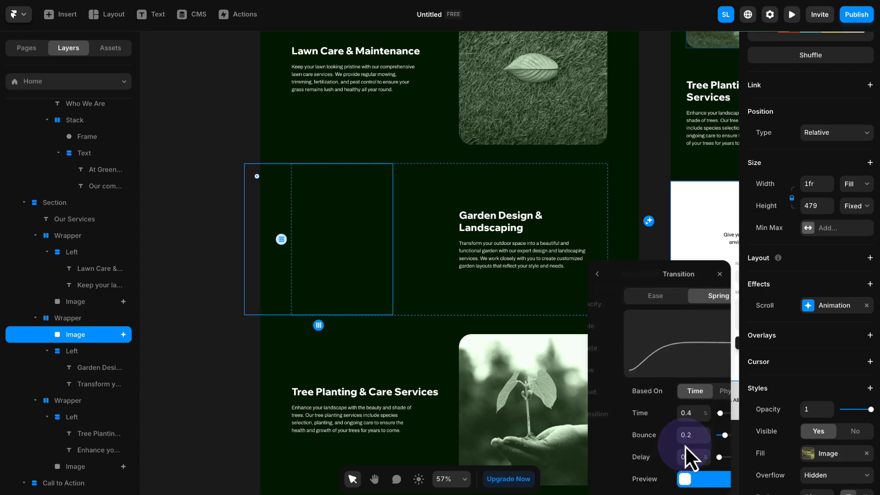
left_click(632, 298)
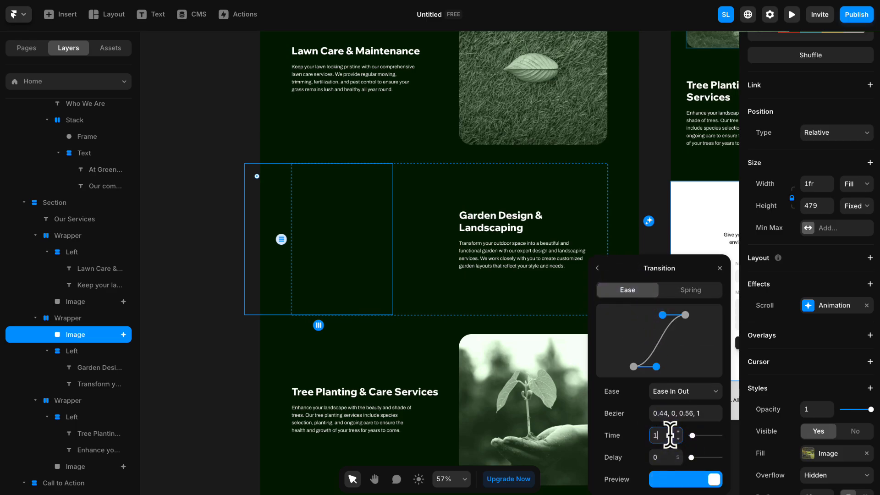
left_click(664, 455)
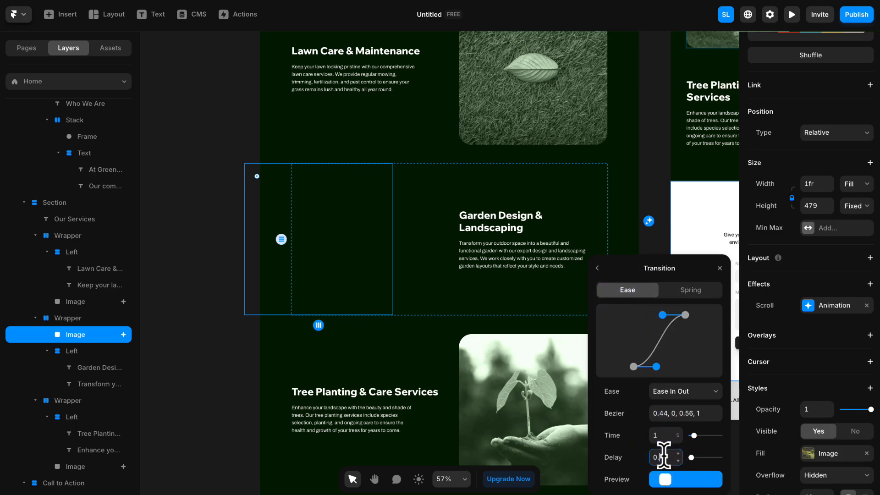
left_click(634, 455)
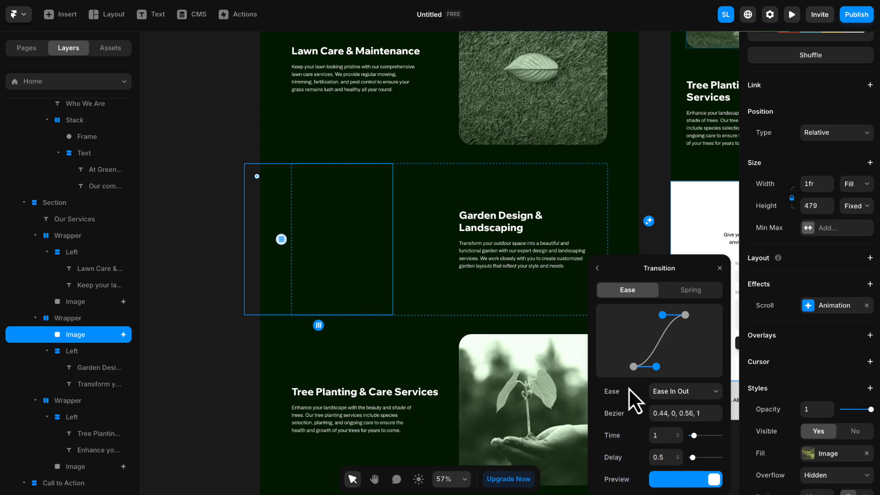
left_click(719, 268)
- Preview the desktop page to examine the scroll animations on the three service images, and return to the canvas
left_click(792, 15)
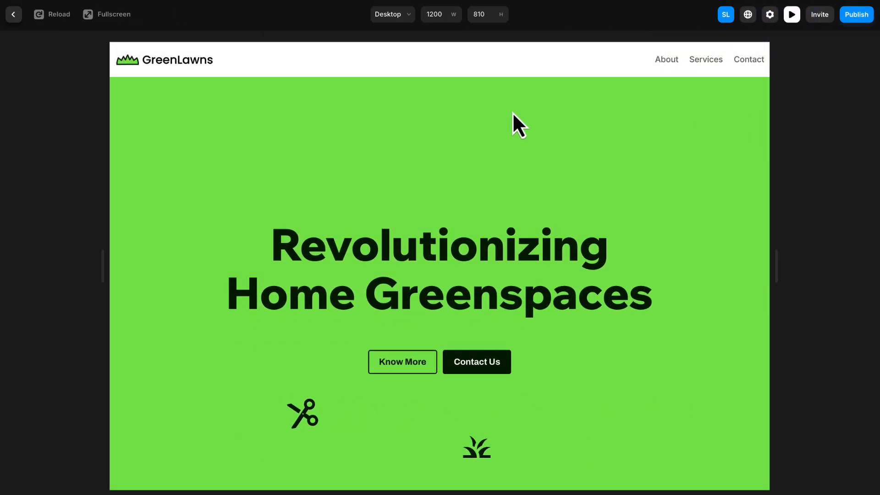
scroll(513, 115, "down", 10)
scroll(513, 115, "down", 10)
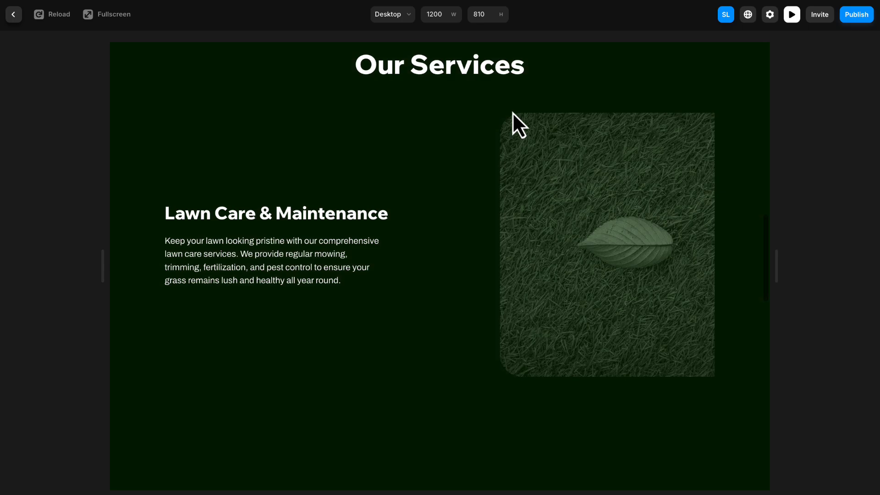
scroll(512, 112, "down", 5)
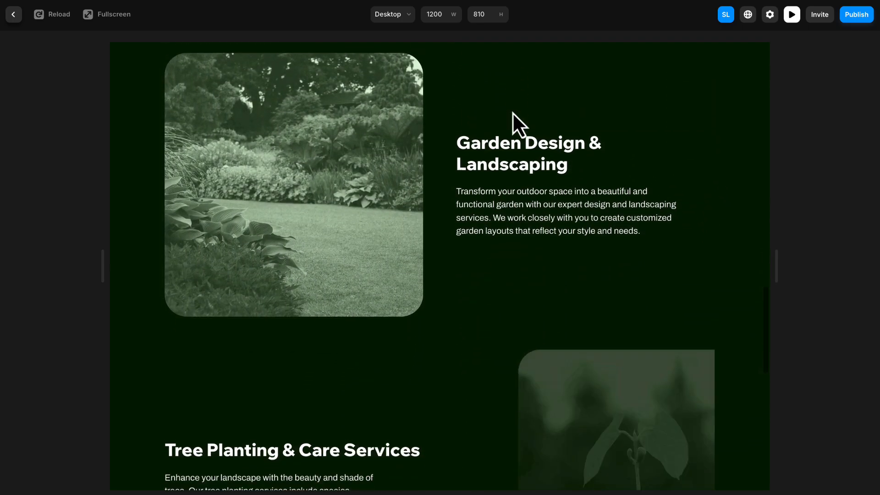
scroll(512, 112, "up", 3)
scroll(512, 111, "up", 7)
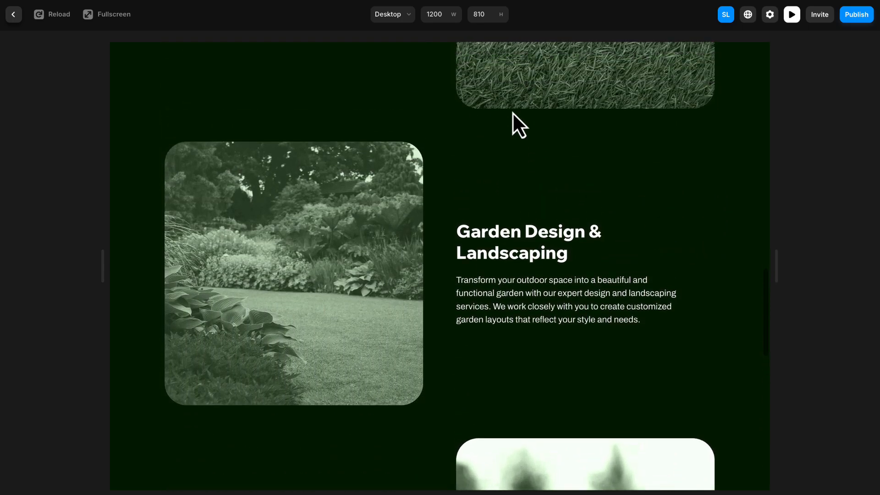
scroll(512, 112, "down", 15)
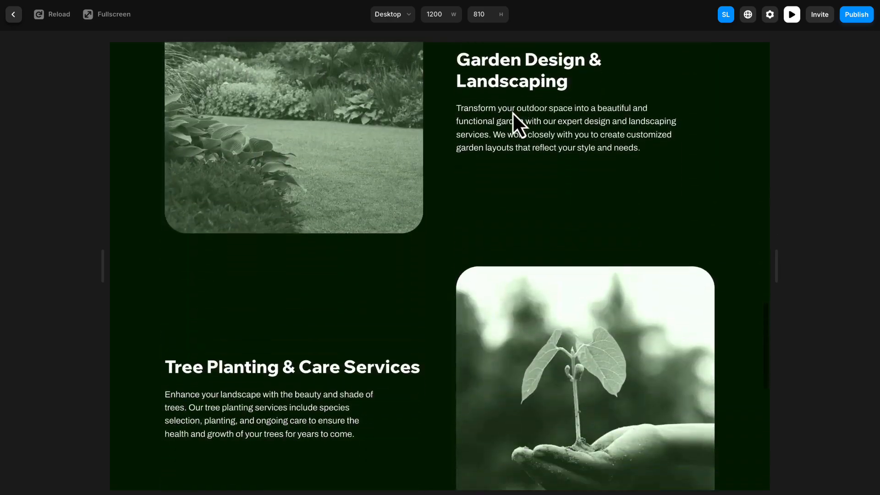
scroll(512, 112, "up", 2)
scroll(512, 112, "up", 18)
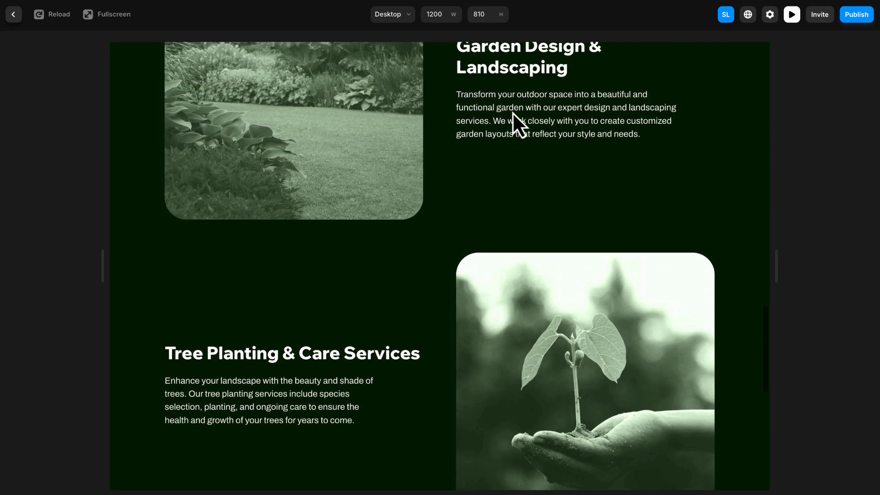
scroll(512, 112, "down", 10)
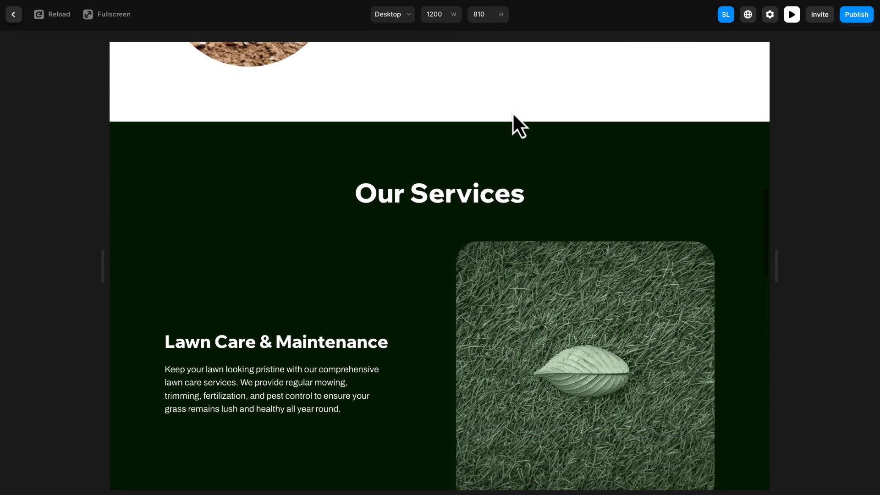
scroll(512, 112, "up", 20)
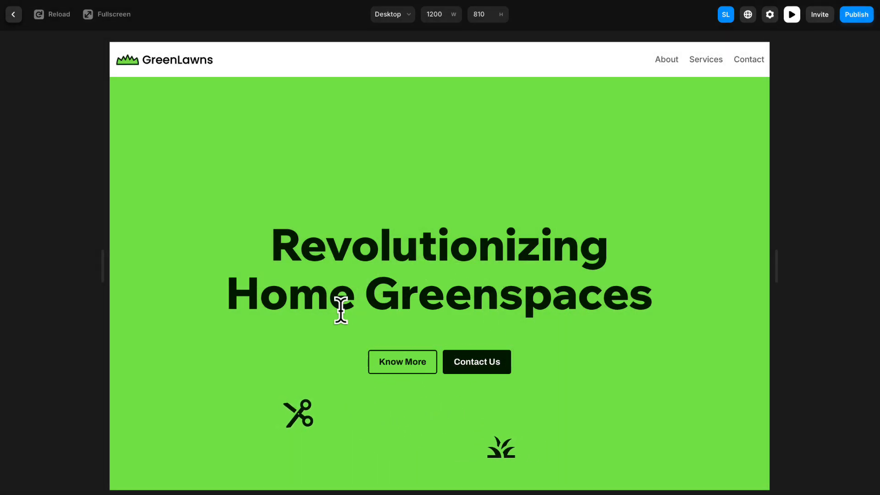
left_click(14, 16)
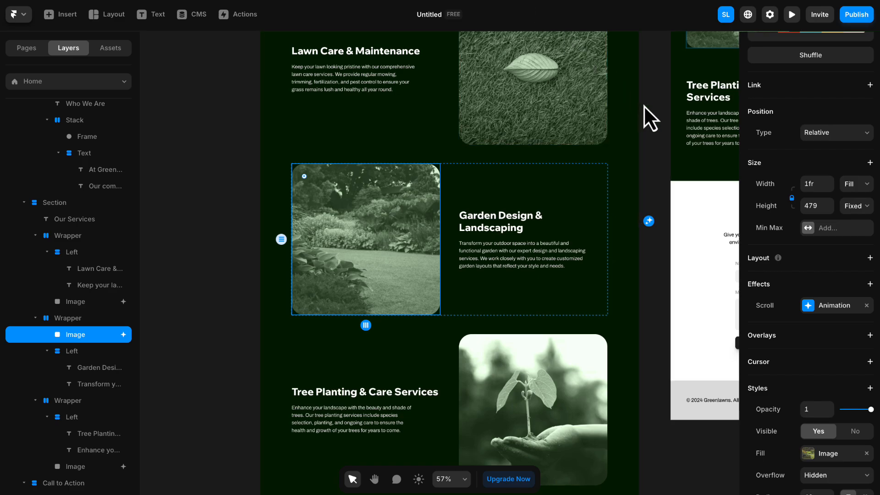
- Add a scroll section named about to the desktop Who We Are section
scroll(643, 107, "up", 5)
scroll(643, 105, "up", 15)
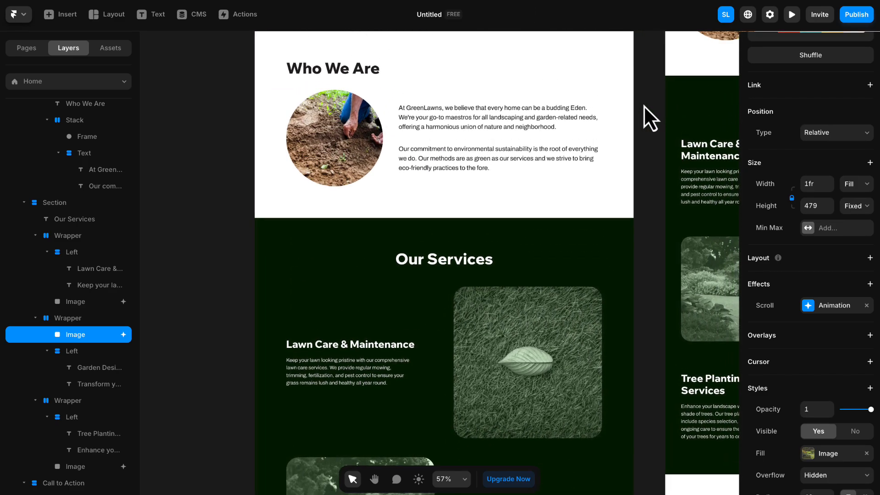
scroll(644, 105, "up", 7)
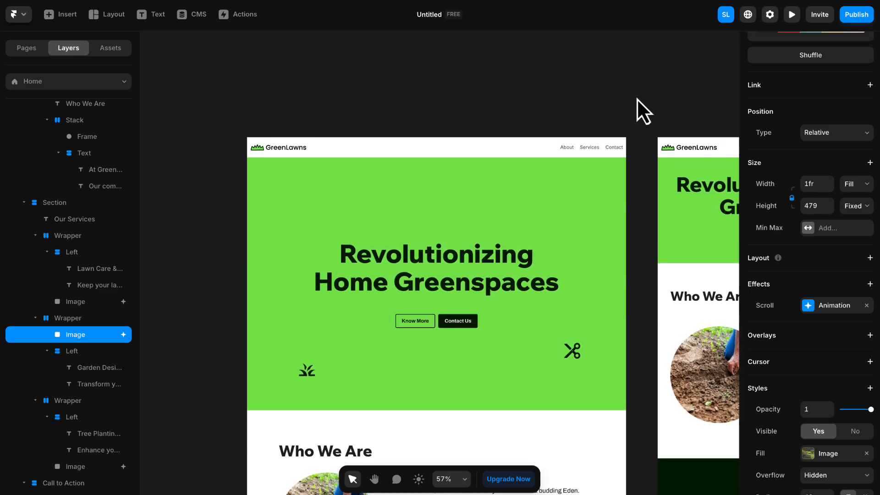
scroll(566, 161, "down", 6)
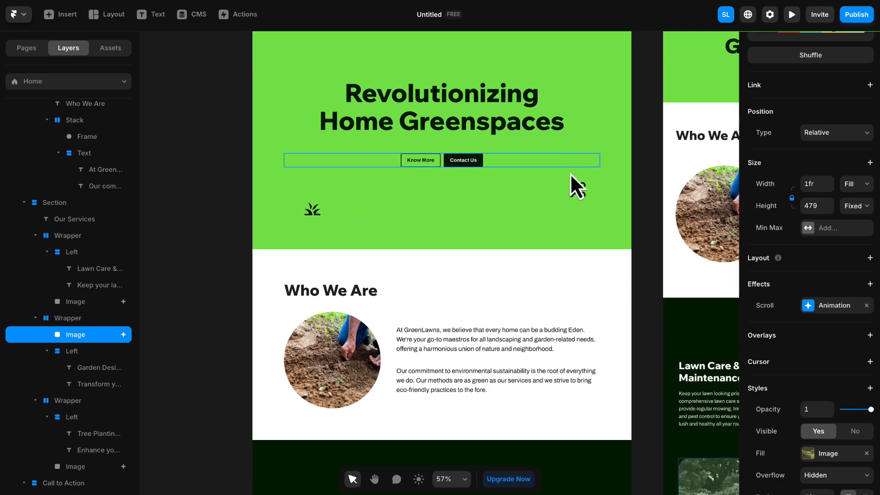
scroll(568, 176, "down", 4)
left_click(308, 225)
scroll(357, 224, "down", 2)
scroll(358, 224, "right", 2)
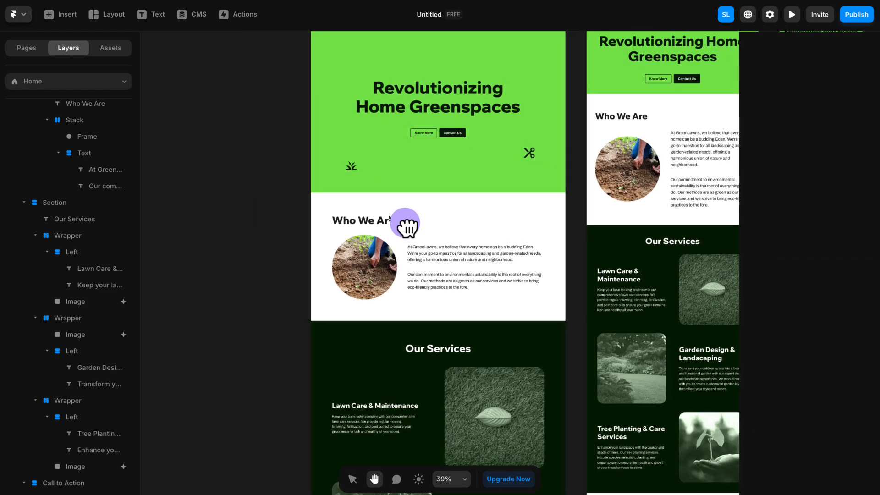
left_click(362, 198)
left_click(397, 199)
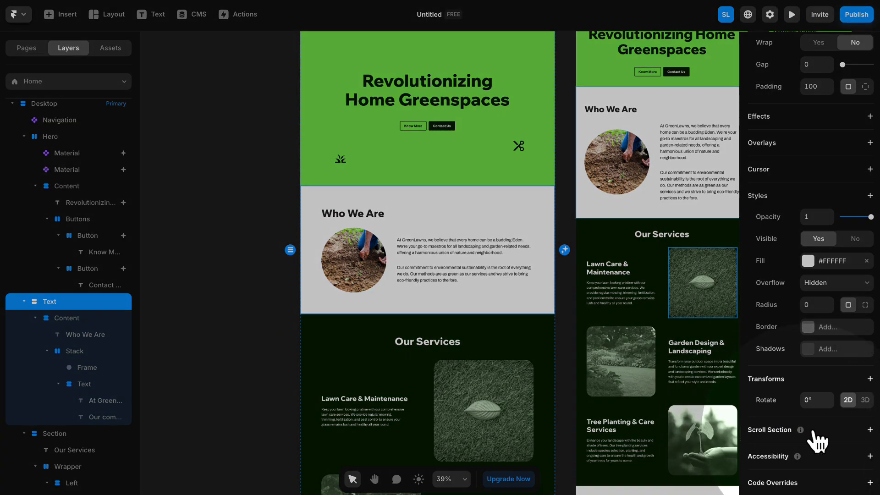
left_click(852, 429)
scroll(852, 435, "down", 2)
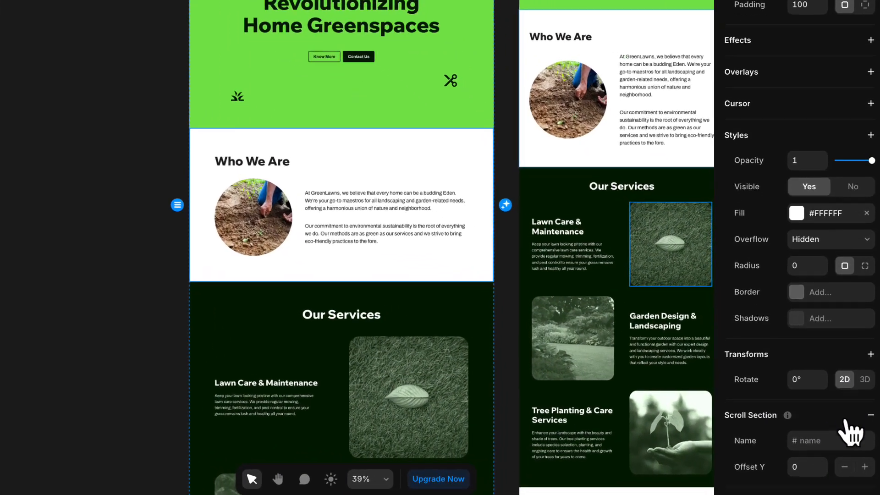
left_click(830, 400)
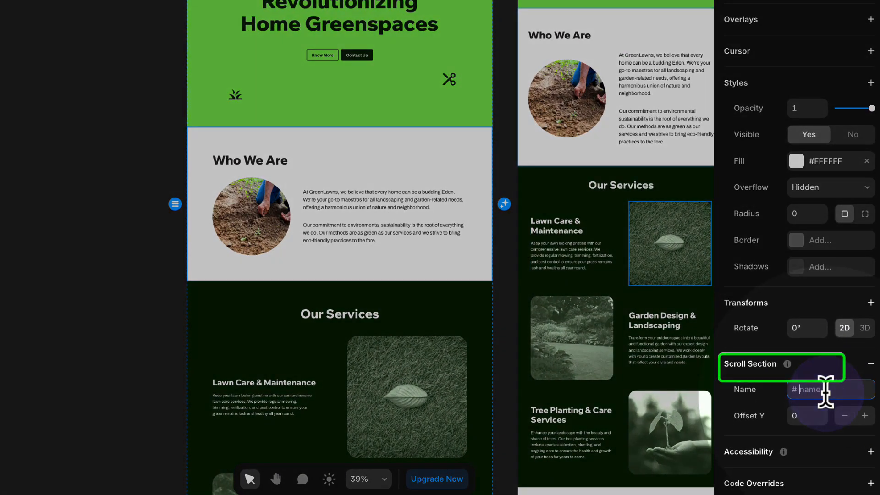
type("about")
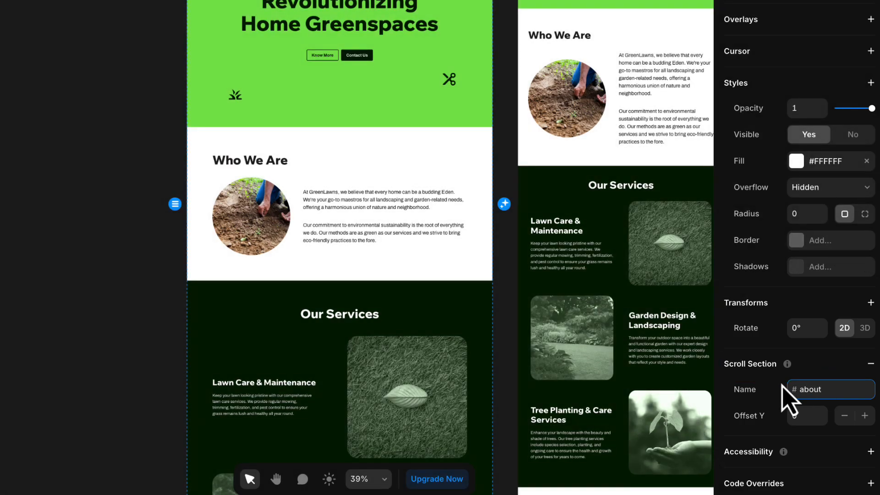
- Add a scroll section named services to the desktop Our Services section
left_click(766, 388)
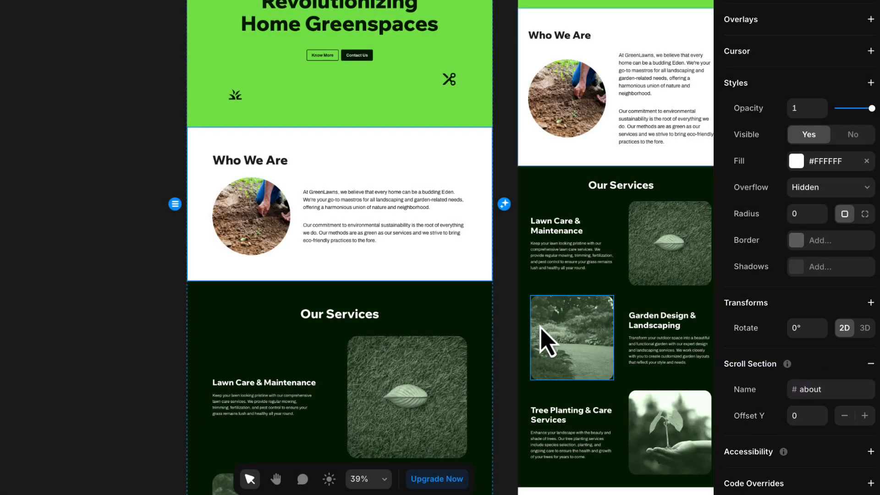
scroll(451, 316, "down", 5)
left_click(499, 130)
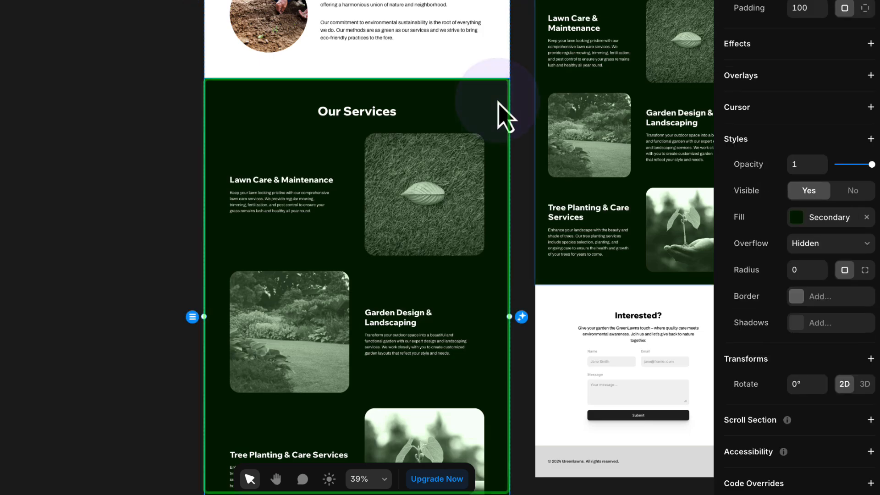
left_click(817, 423)
left_click(807, 388)
type("services")
left_click(772, 393)
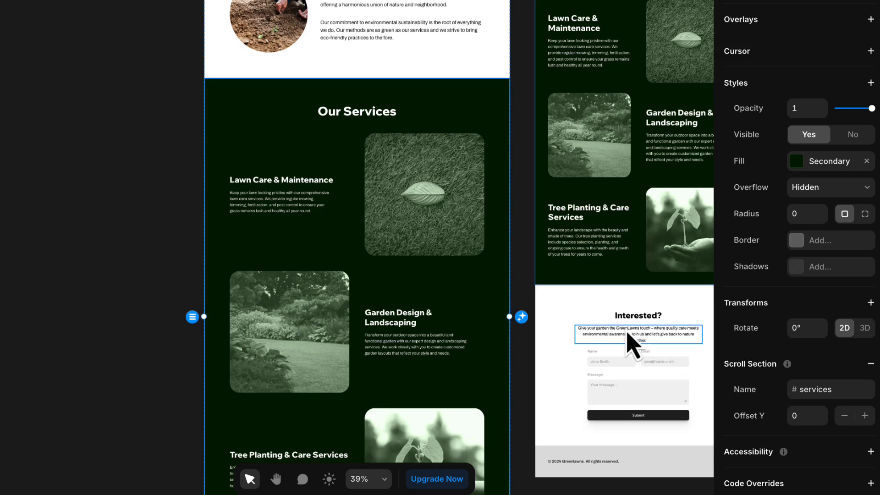
- Add a scroll section named contact to the desktop Interested? call-to-action section
scroll(530, 261, "down", 5)
scroll(531, 262, "down", 5)
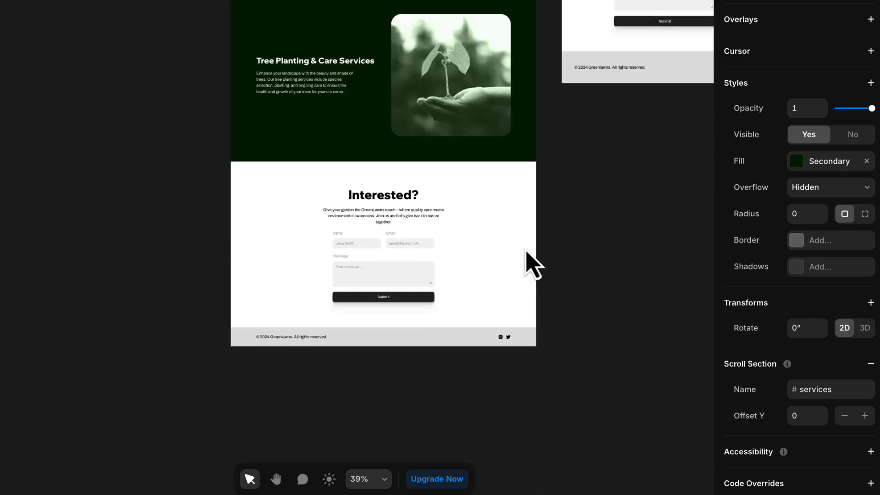
left_click(530, 183)
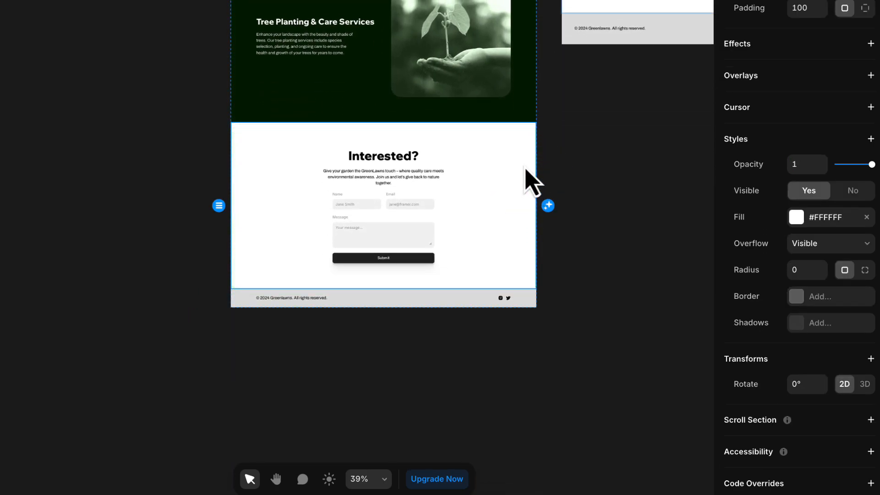
left_click(827, 421)
left_click(816, 388)
type("contact")
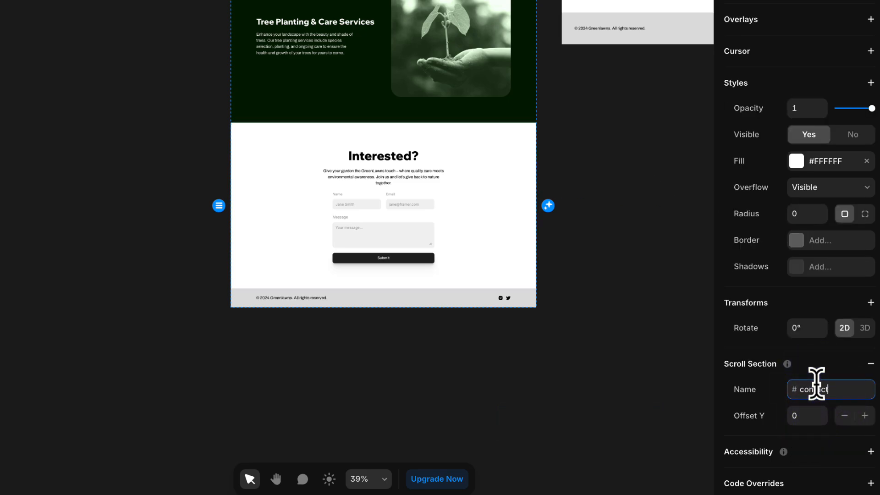
left_click(670, 349)
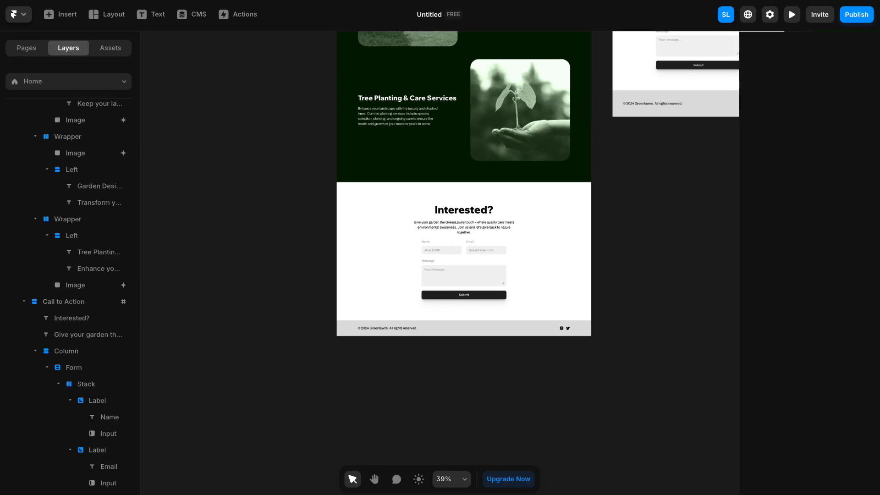
- Add a link to the Home page on the Know More button in the desktop hero
scroll(422, 119, "up", 15)
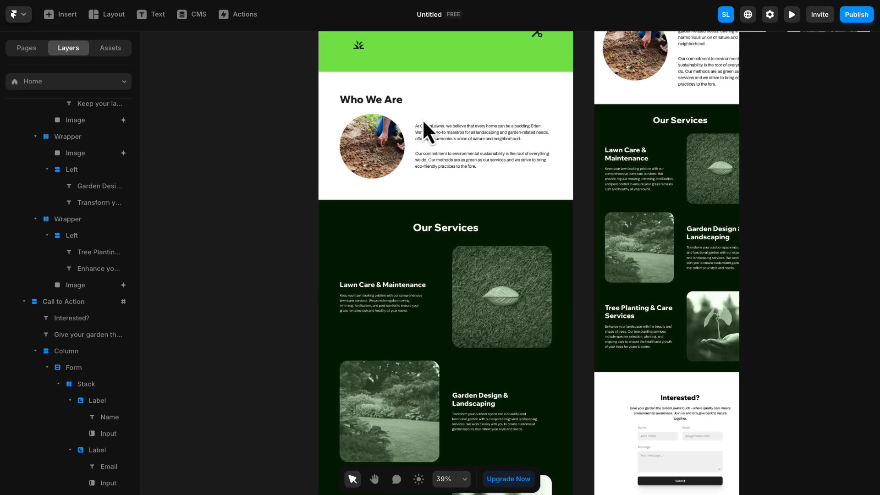
scroll(446, 271, "up", 10)
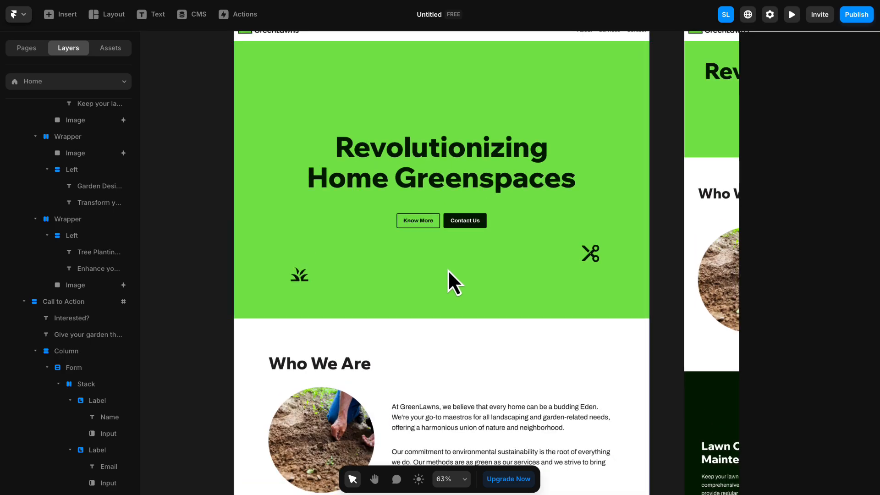
left_click_drag(153, 150, 152, 178)
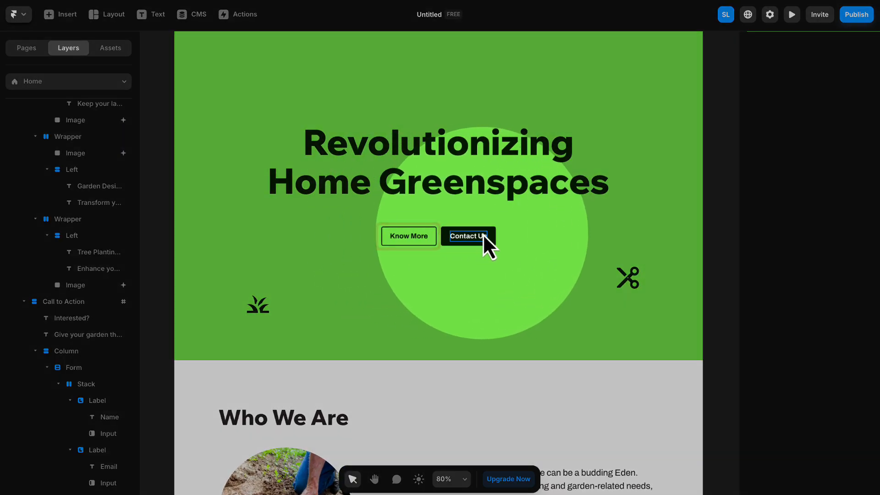
left_click(417, 231)
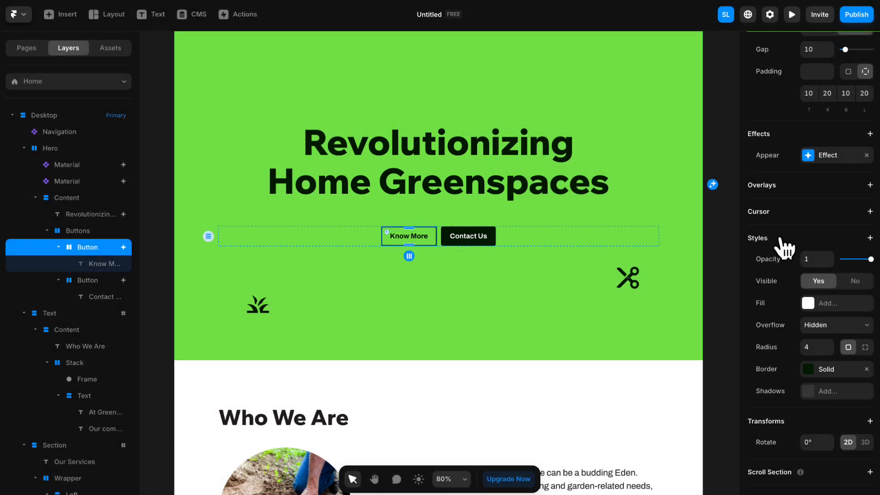
scroll(795, 247, "up", 4)
scroll(791, 243, "up", 6)
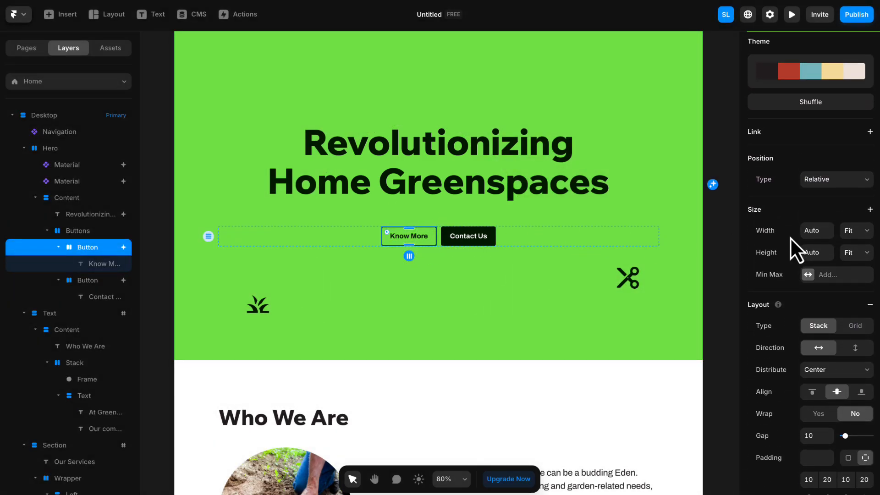
left_click(837, 155)
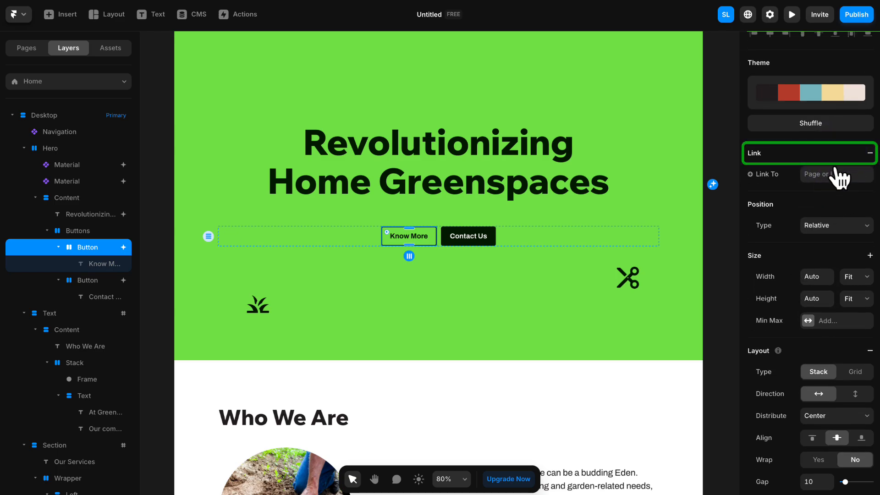
left_click(830, 176)
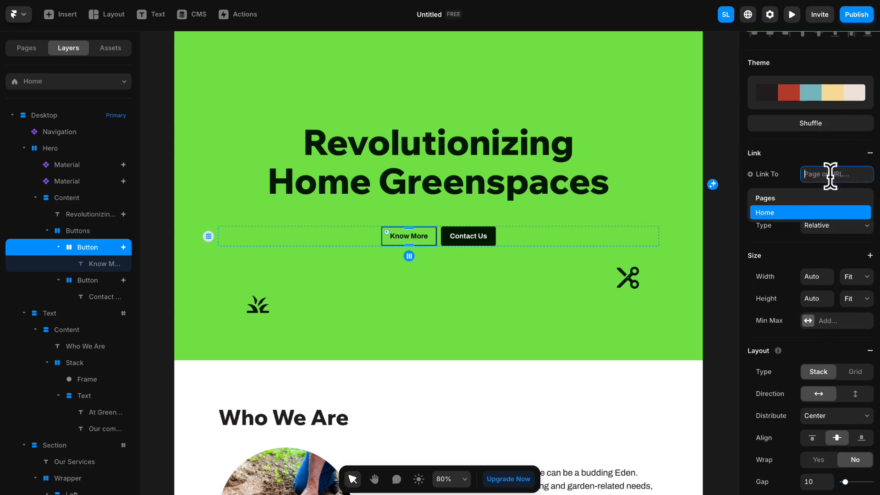
left_click(778, 215)
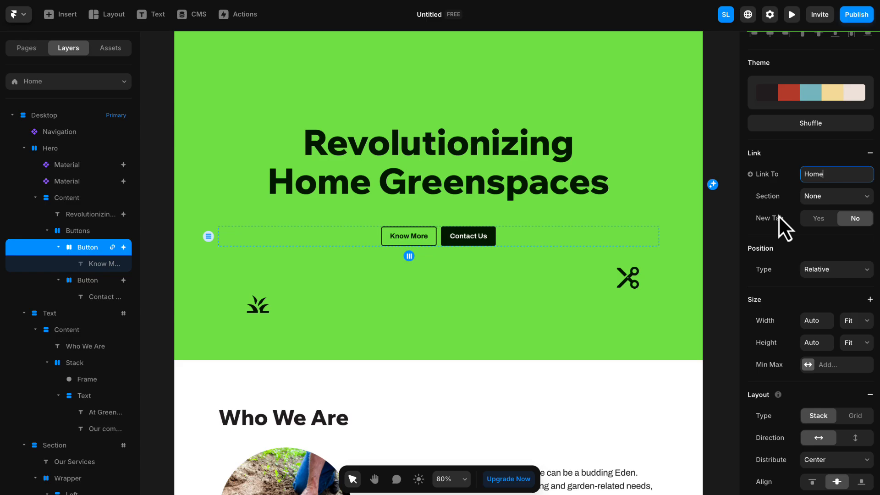
- Target the Know More button's link at the #about section with Smooth scrolling
left_click(822, 196)
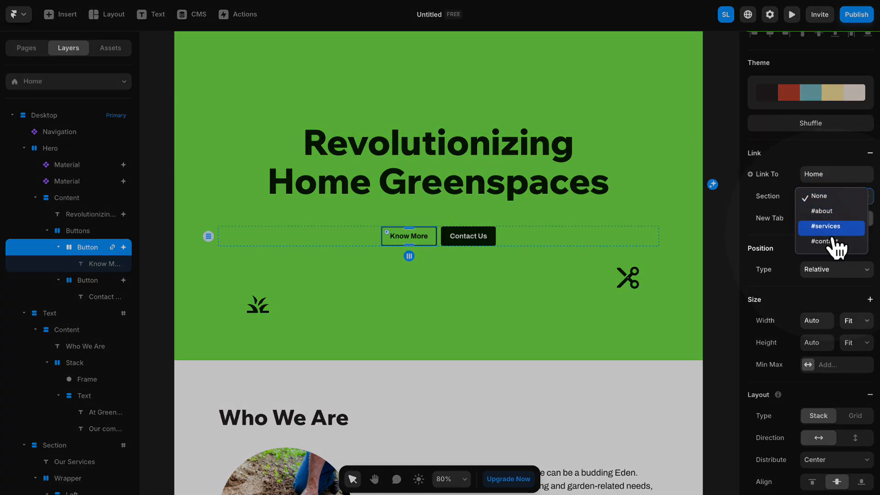
left_click(833, 213)
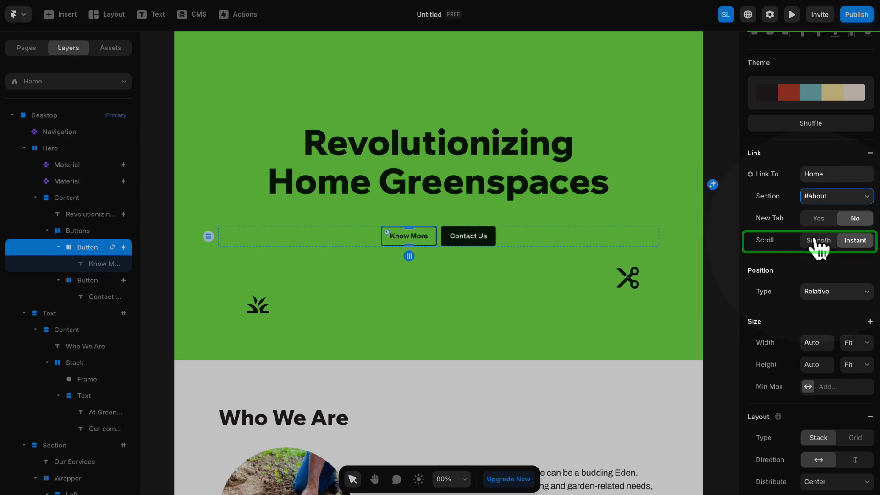
left_click(815, 240)
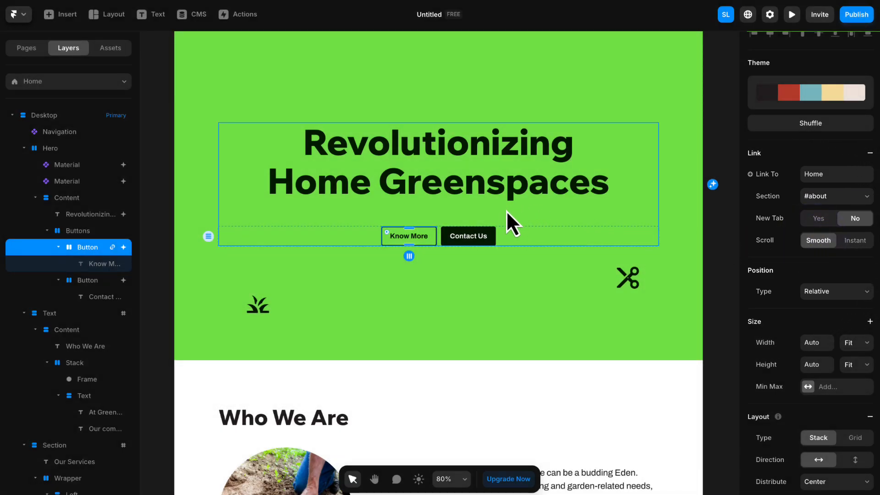
- Link the hero's Contact Us button to the #contact section of the Home page with Smooth scrolling
left_click(479, 229)
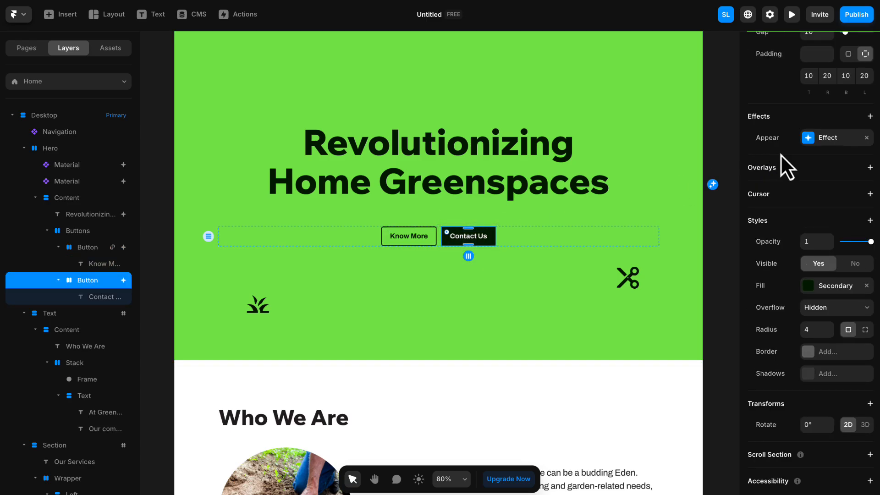
scroll(796, 151, "up", 10)
left_click(790, 169)
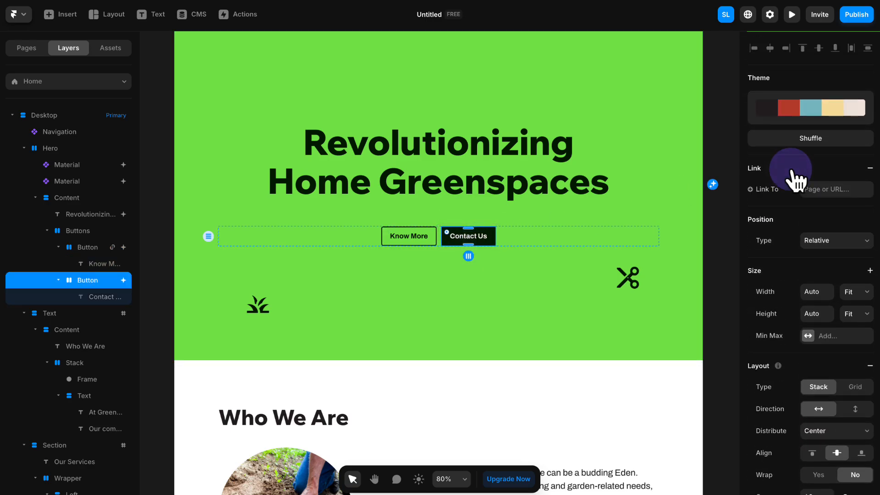
left_click(810, 190)
left_click(796, 225)
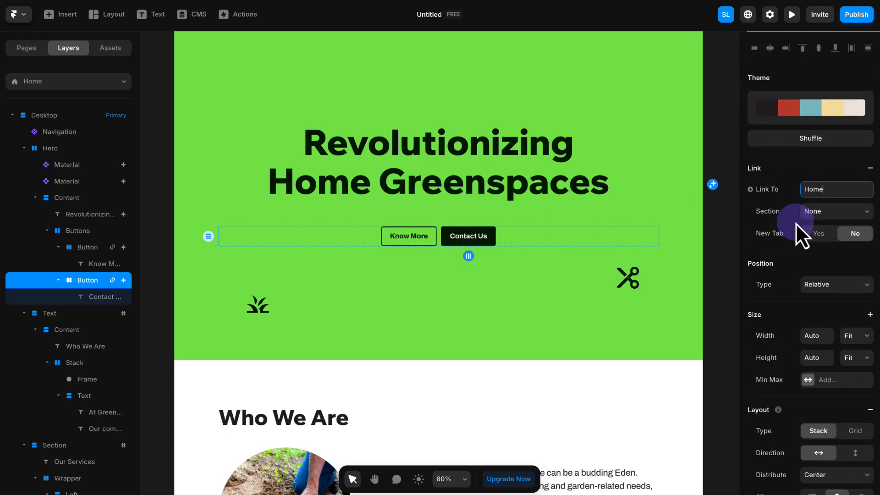
left_click(821, 211)
left_click(818, 255)
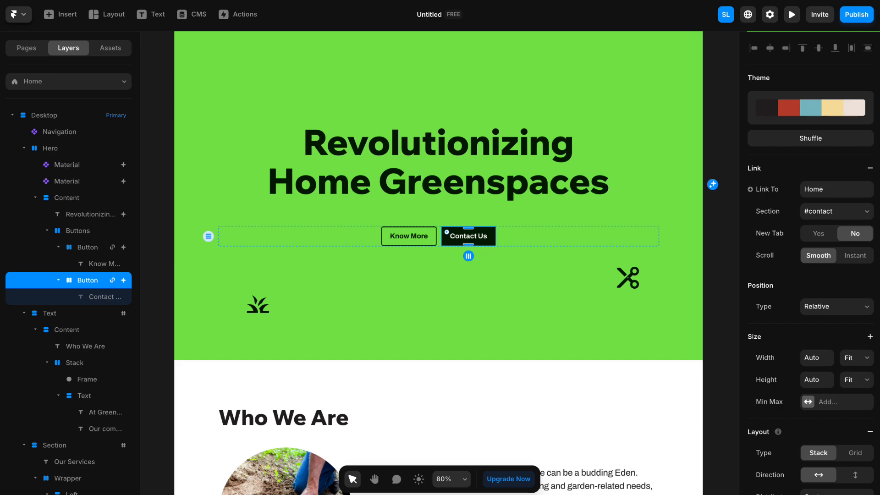
- Open the Navigation component above the desktop hero for editing
left_click(545, 101)
key("space")
left_click_drag(575, 72, 555, 164)
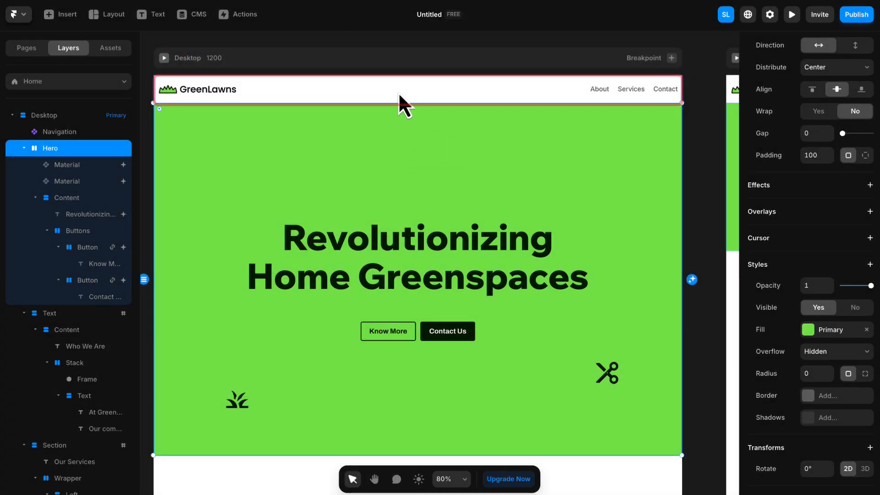
double_click(397, 92)
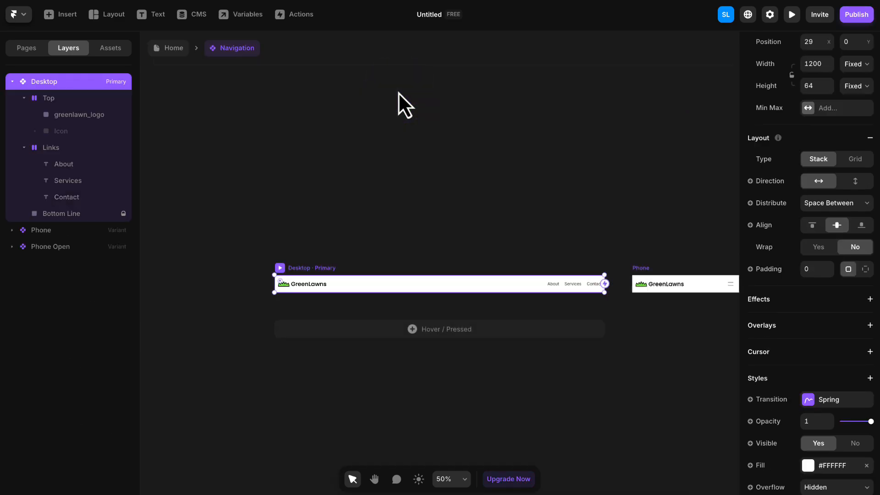
- Link the About text in the Desktop navigation variant to the Home page's #about section with Smooth scrolling
scroll(557, 287, "up", 6)
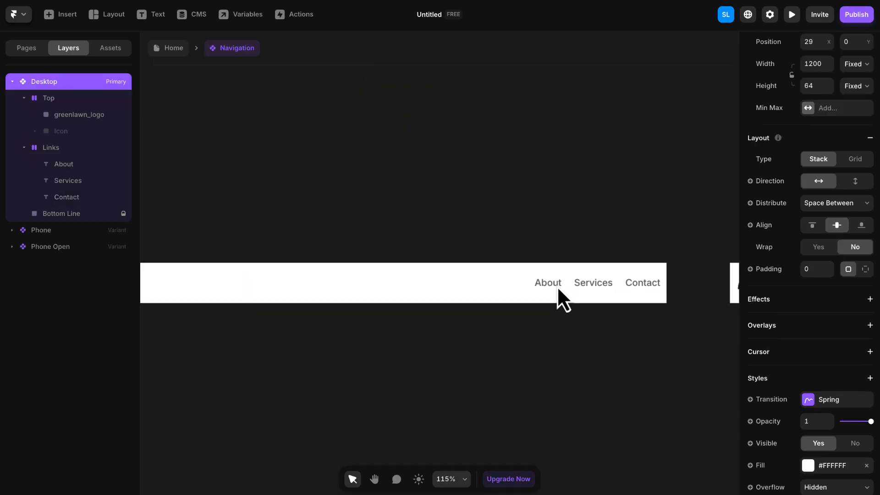
left_click_drag(558, 209, 530, 188)
left_click(521, 257)
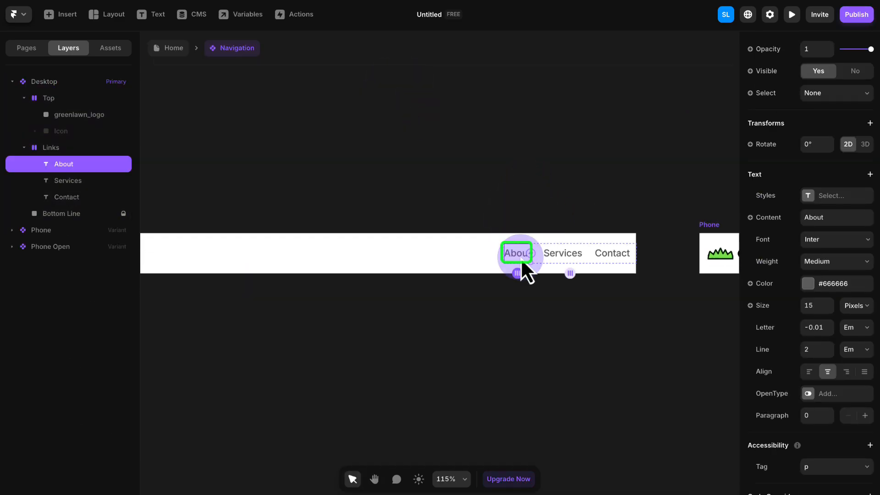
scroll(800, 204, "up", 8)
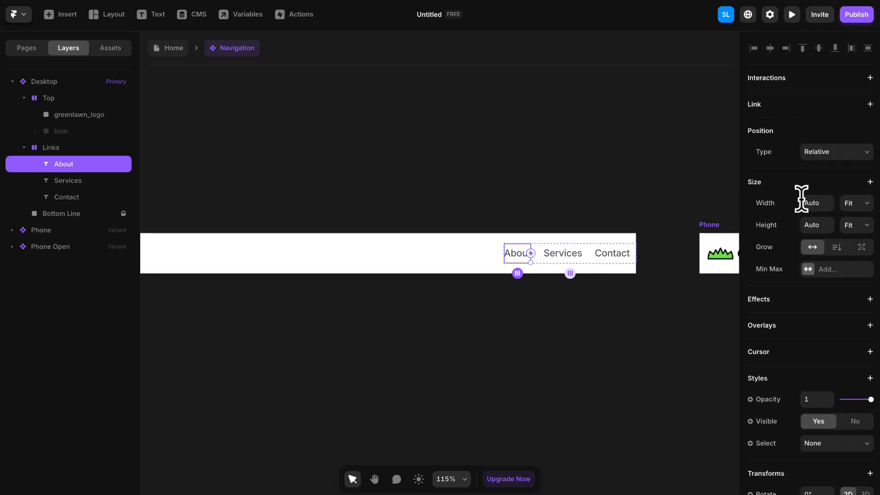
left_click(818, 111)
left_click(815, 124)
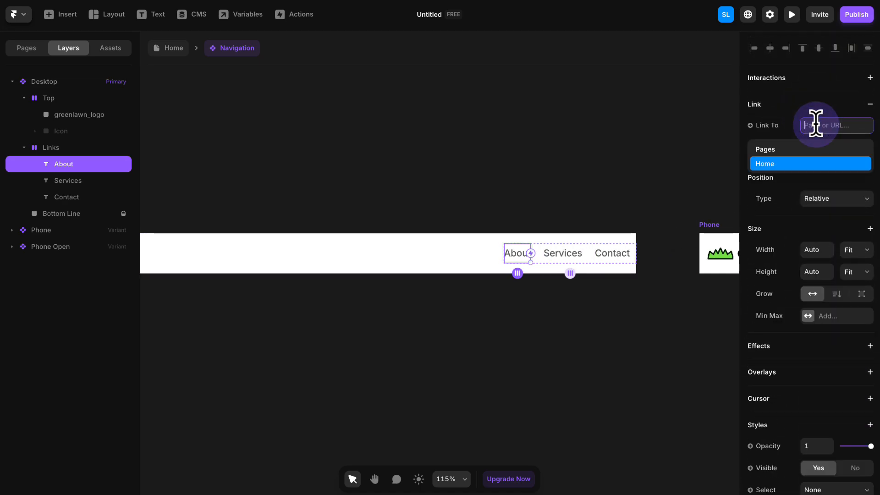
left_click(788, 163)
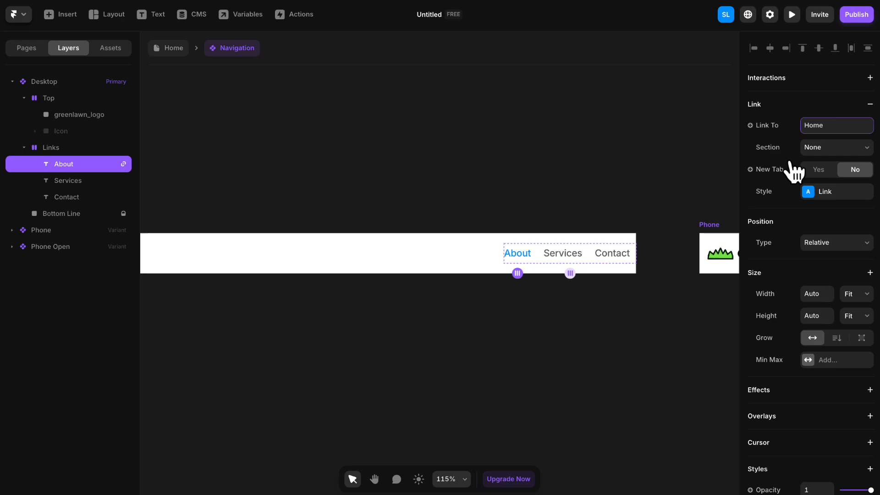
left_click(818, 148)
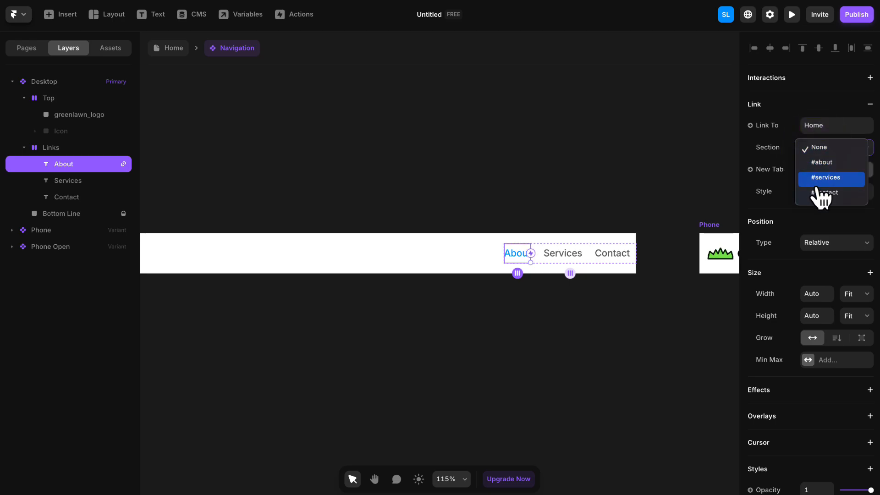
left_click(822, 165)
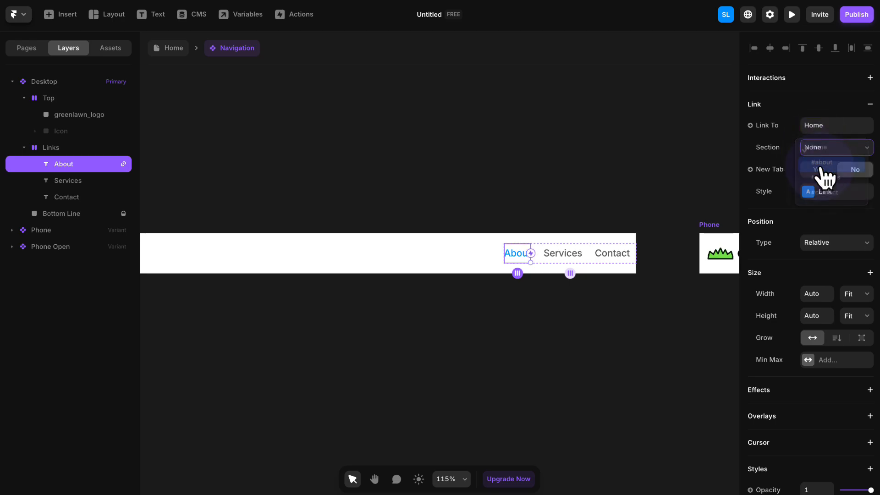
left_click(818, 191)
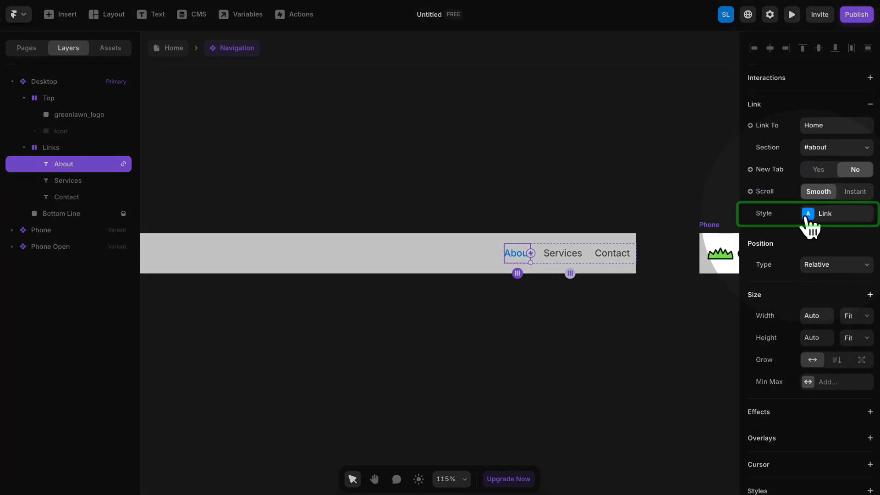
- Edit the Link style of the About text, setting the default and hover colors to #000000 and removing the hover underline
left_click(828, 215)
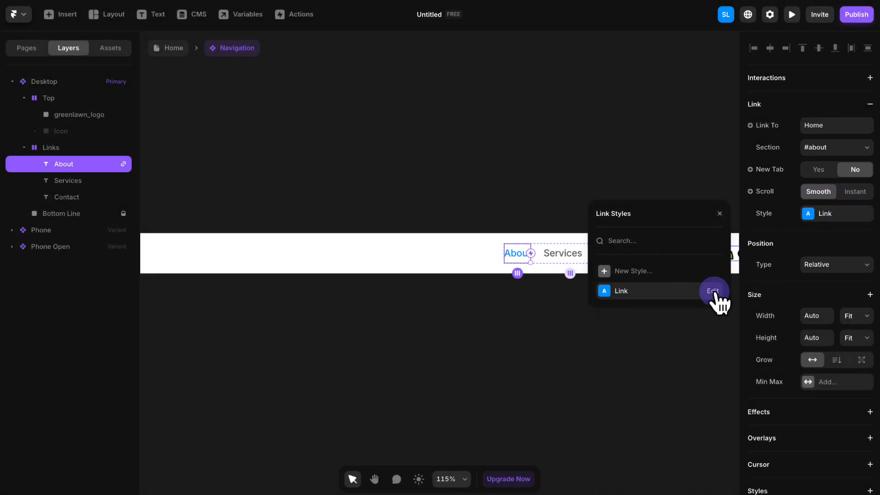
left_click(714, 292)
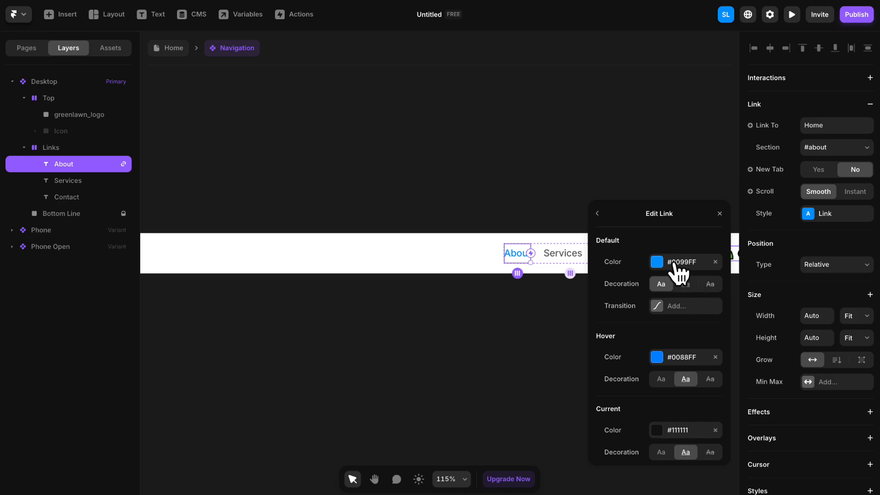
left_click(660, 263)
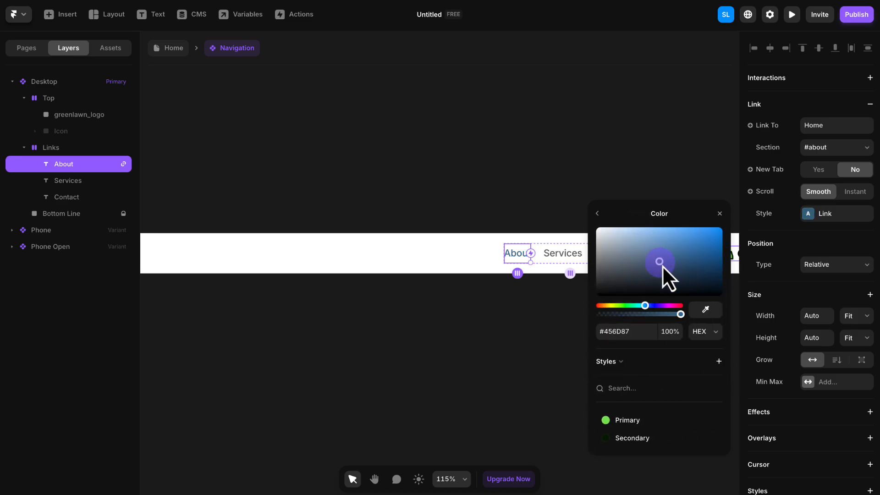
left_click(597, 214)
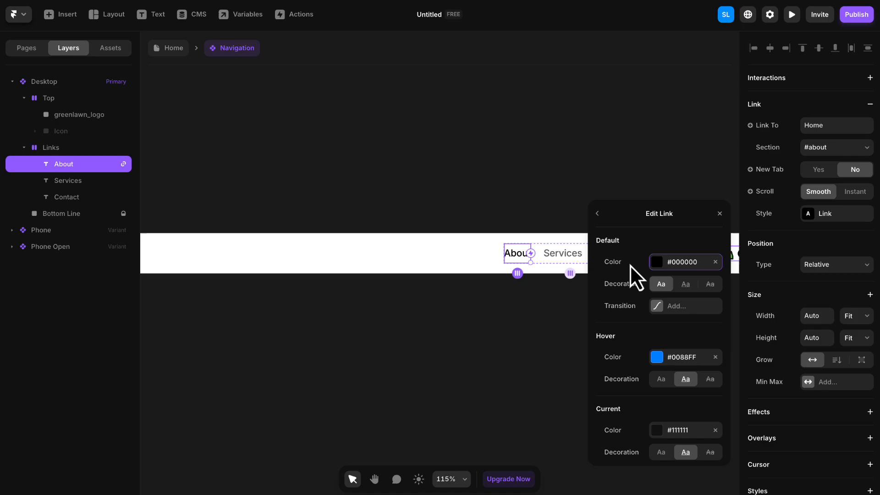
left_click(674, 358)
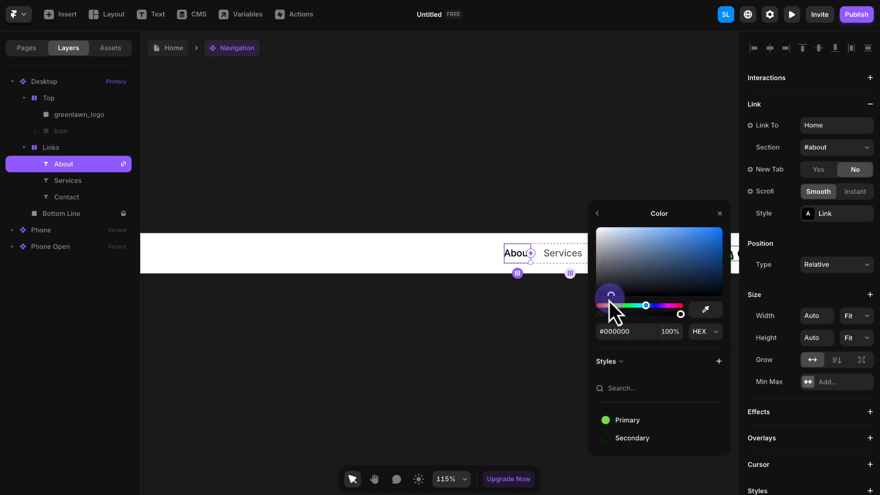
left_click(596, 213)
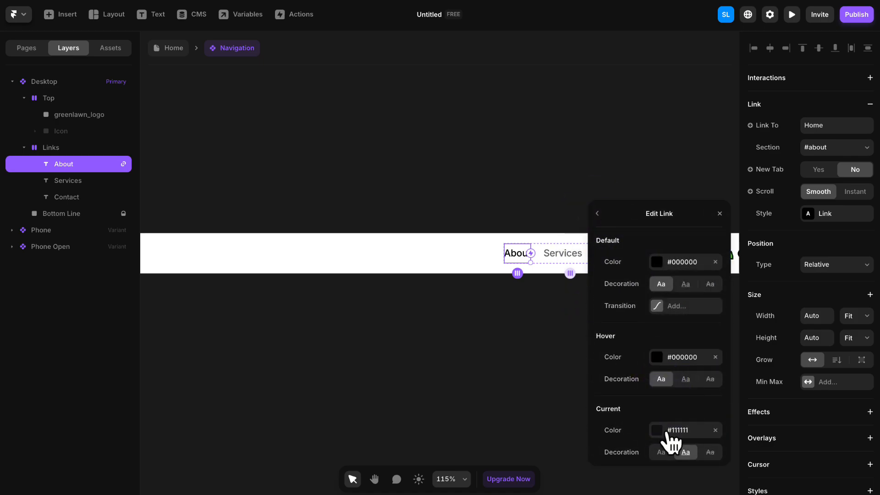
- Set the Link style's current-state color to #000000 and remove its underline decoration
left_click(669, 428)
left_click(597, 213)
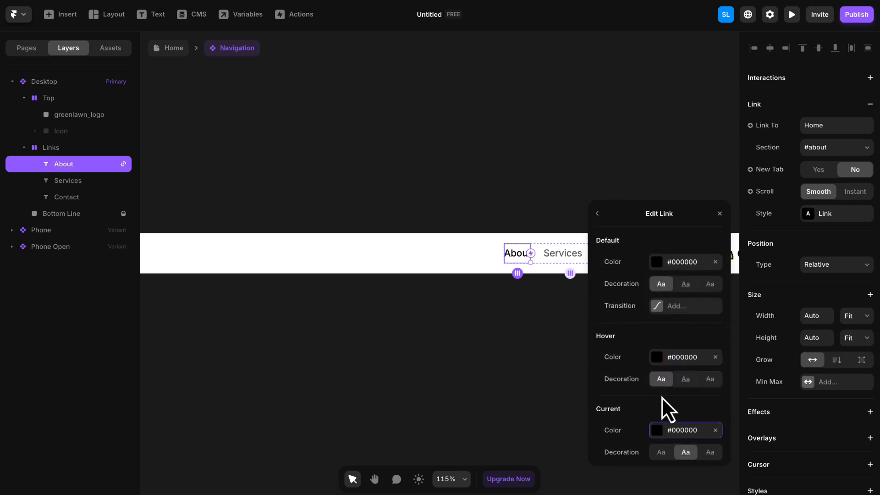
left_click(660, 452)
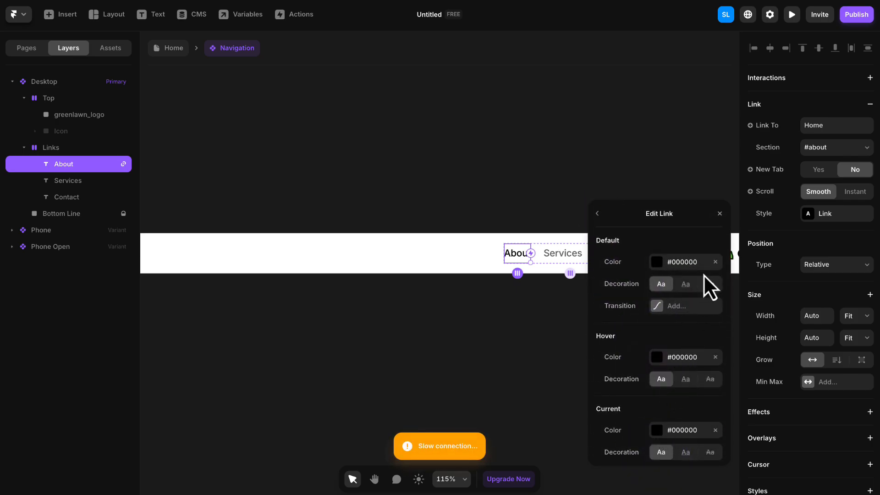
left_click(719, 213)
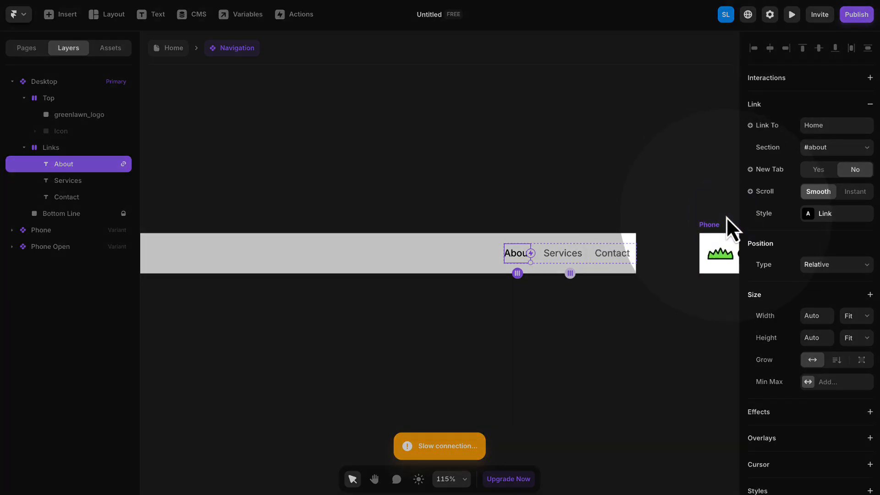
- Link the Services and Contact texts in the Desktop navigation with Smooth scrolling and return to the Home page
left_click(551, 254)
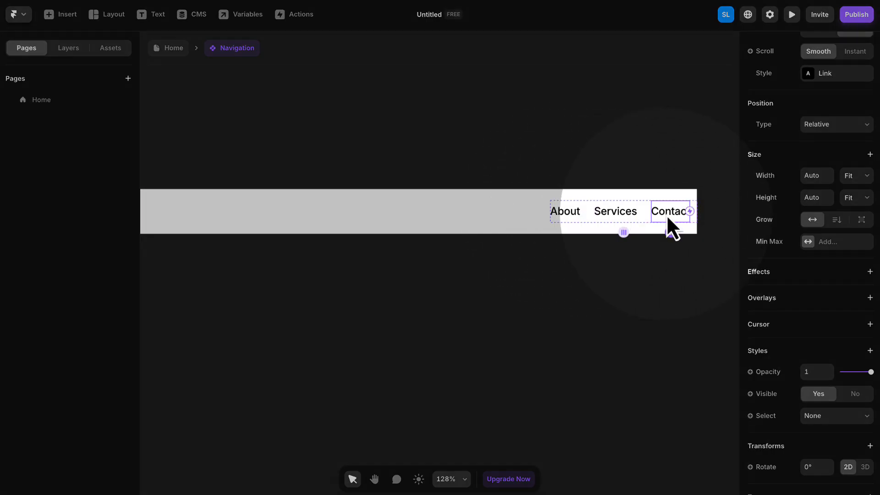
left_click(175, 51)
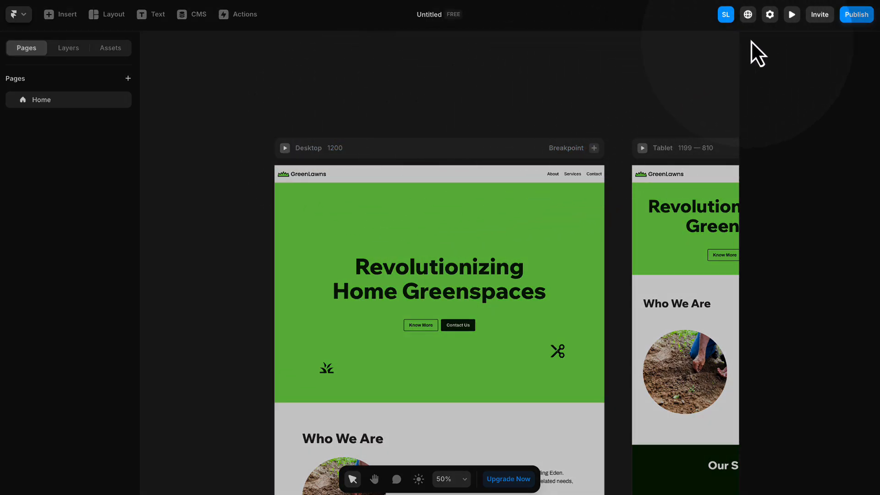
- Preview the Home page and test the scrolling of the hero's Know More and Contact Us buttons
left_click(793, 15)
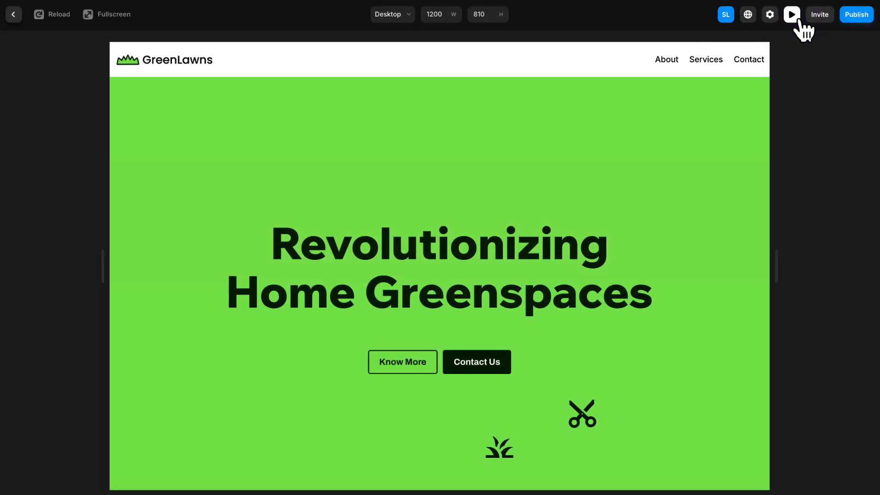
scroll(404, 87, "down", 1)
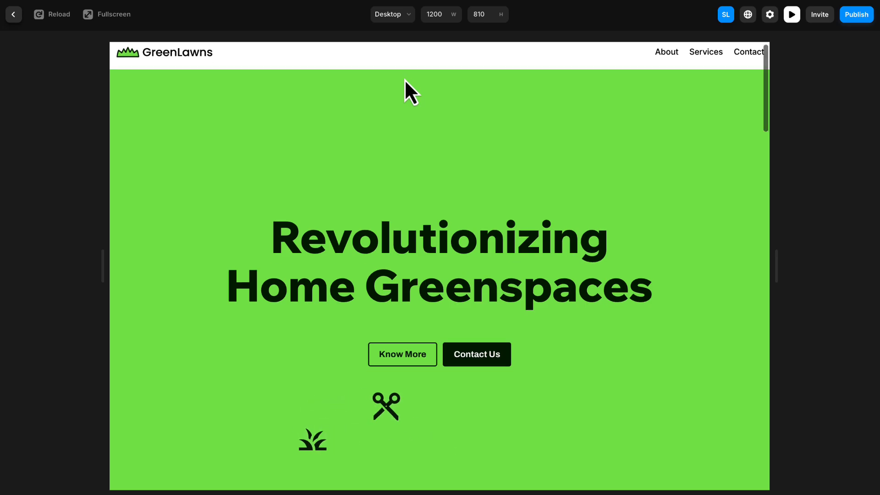
scroll(415, 368, "down", 10)
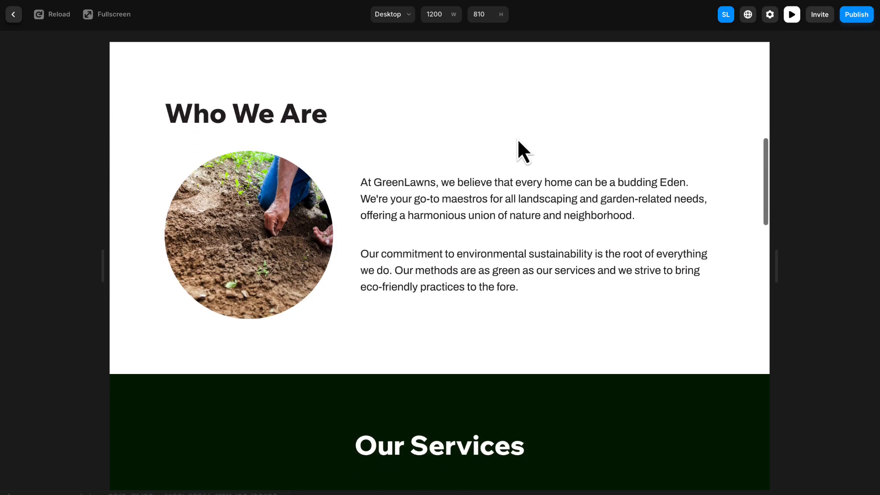
scroll(514, 142, "up", 6)
scroll(507, 136, "up", 3)
left_click(499, 314)
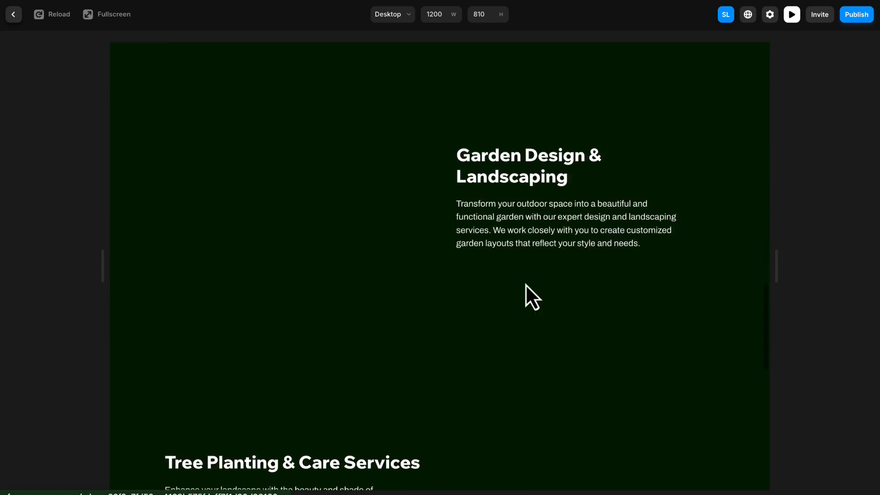
scroll(551, 242, "up", 15)
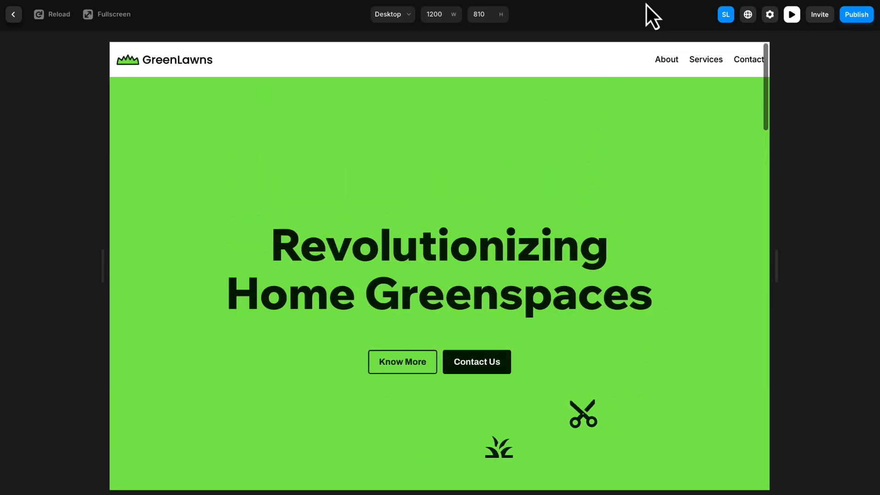
- Test the About and Contact navigation links in the preview, returning to the hero after each one
left_click(660, 62)
scroll(661, 69, "up", 8)
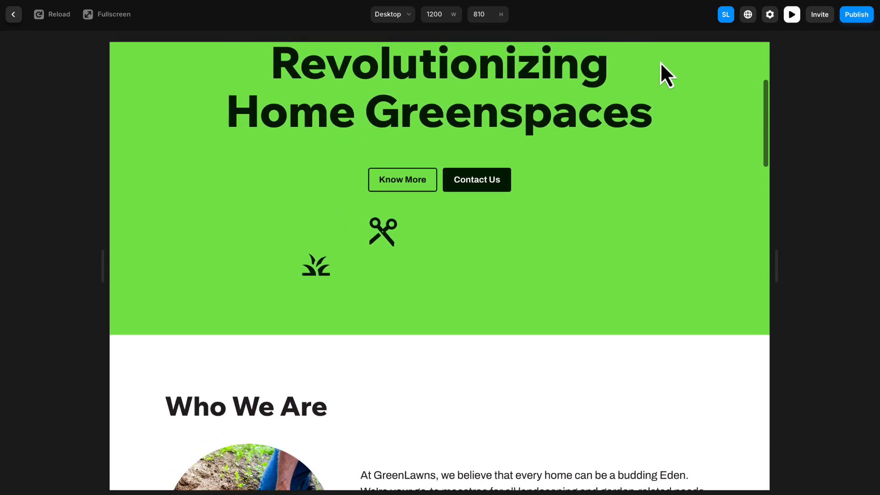
left_click(669, 57)
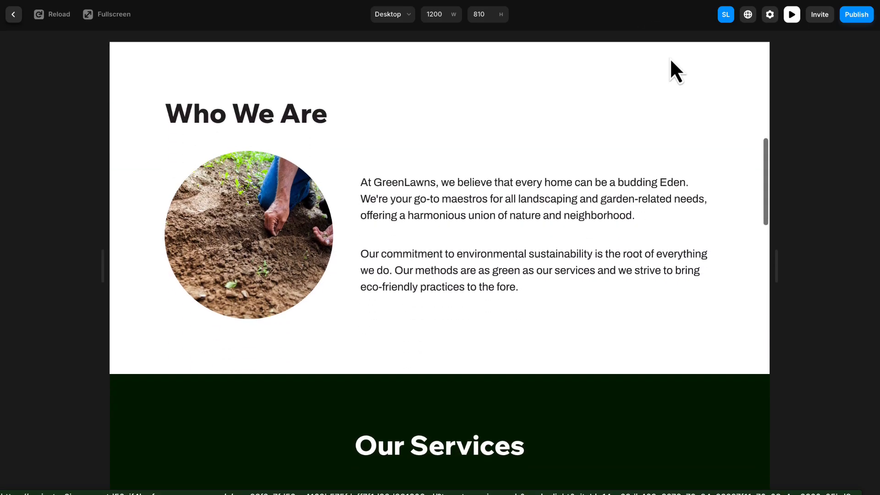
scroll(669, 58, "up", 2)
scroll(669, 57, "up", 5)
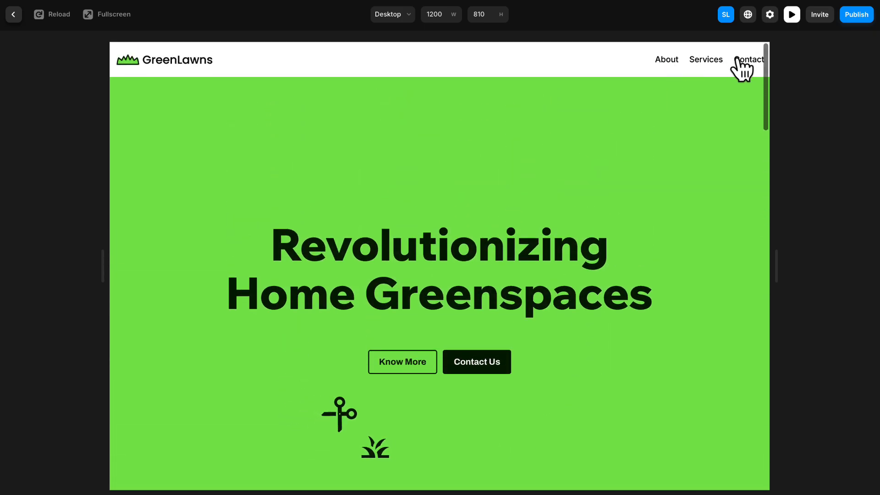
left_click(739, 64)
scroll(734, 59, "up", 10)
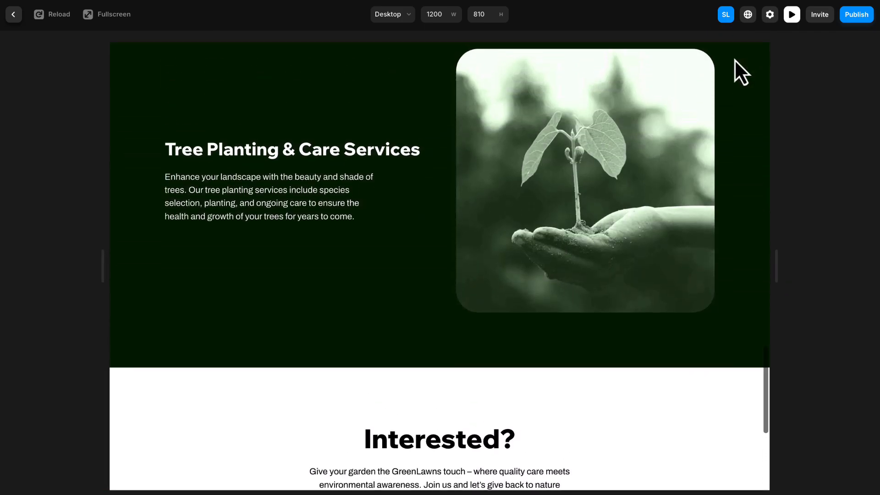
scroll(734, 59, "up", 10)
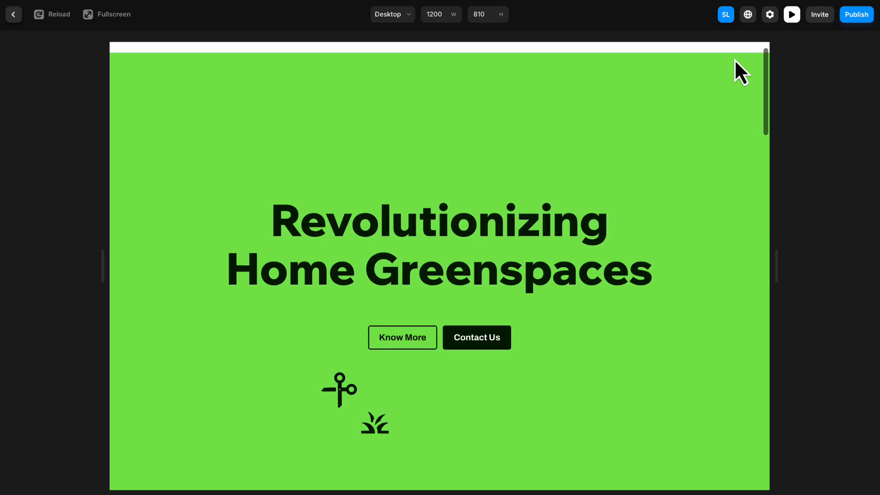
- Review the previewed page from the hero through Who We Are to Our Services and back
scroll(367, 242, "down", 10)
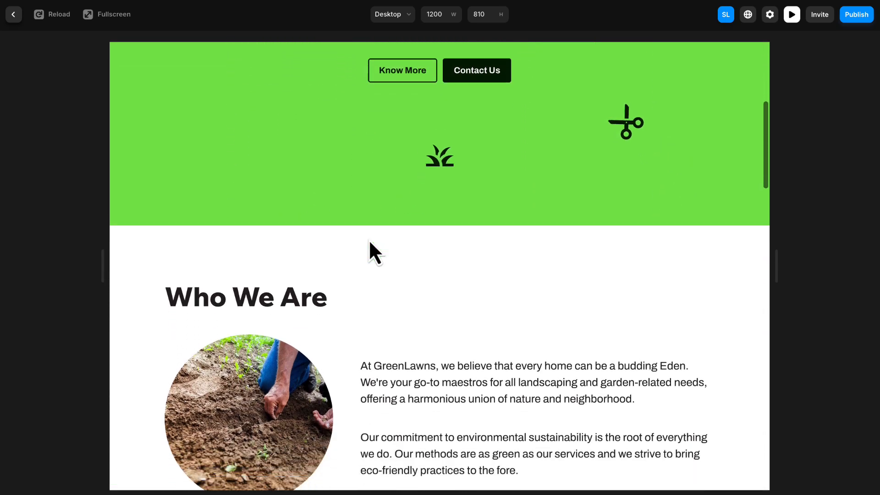
scroll(369, 243, "down", 2)
scroll(369, 243, "down", 5)
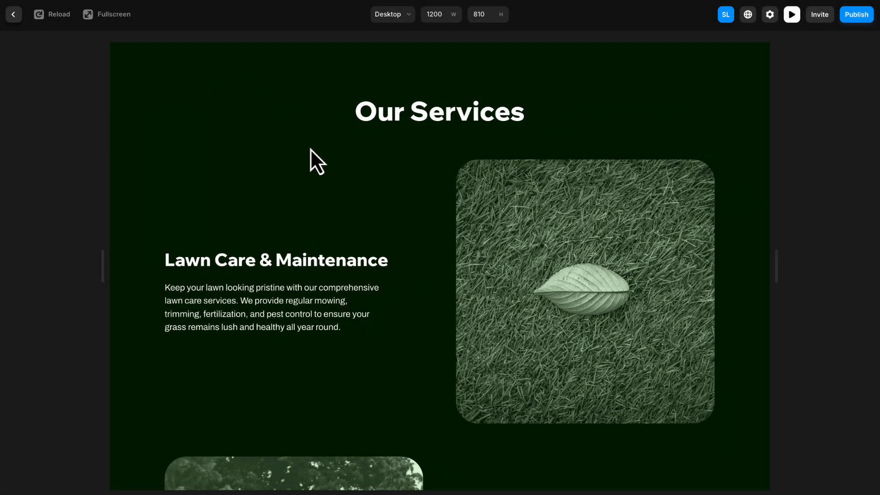
scroll(309, 149, "up", 12)
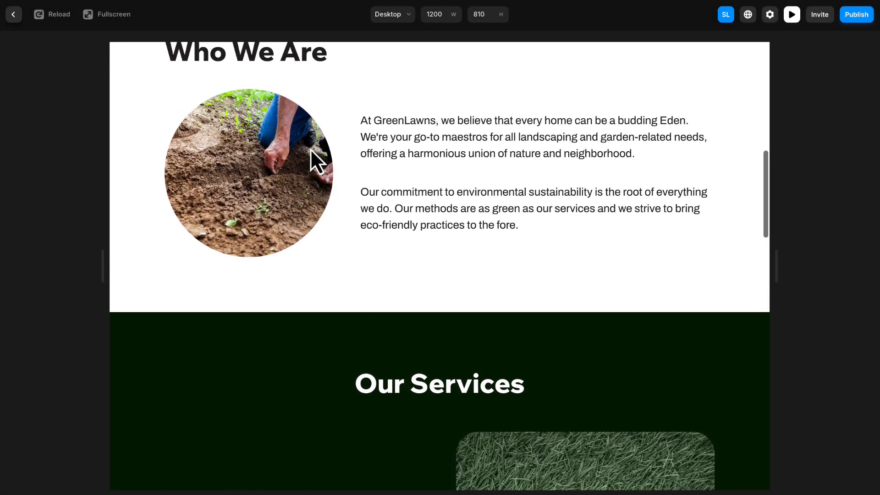
scroll(309, 166, "up", 4)
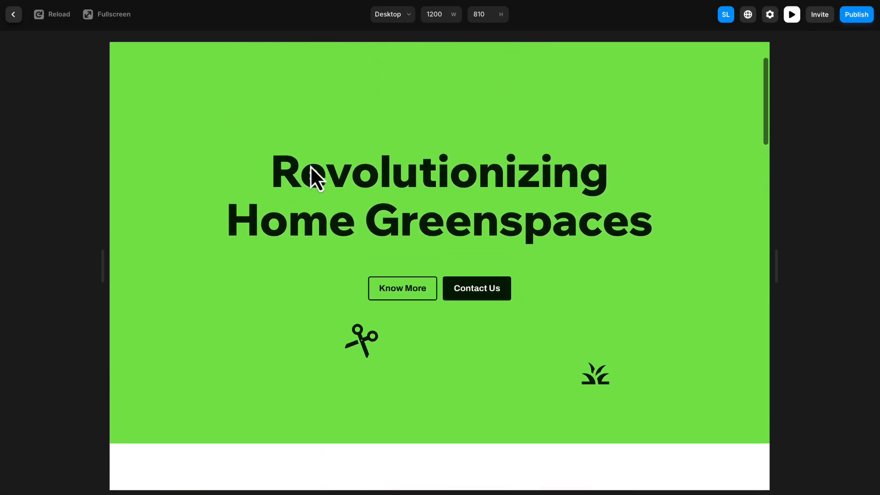